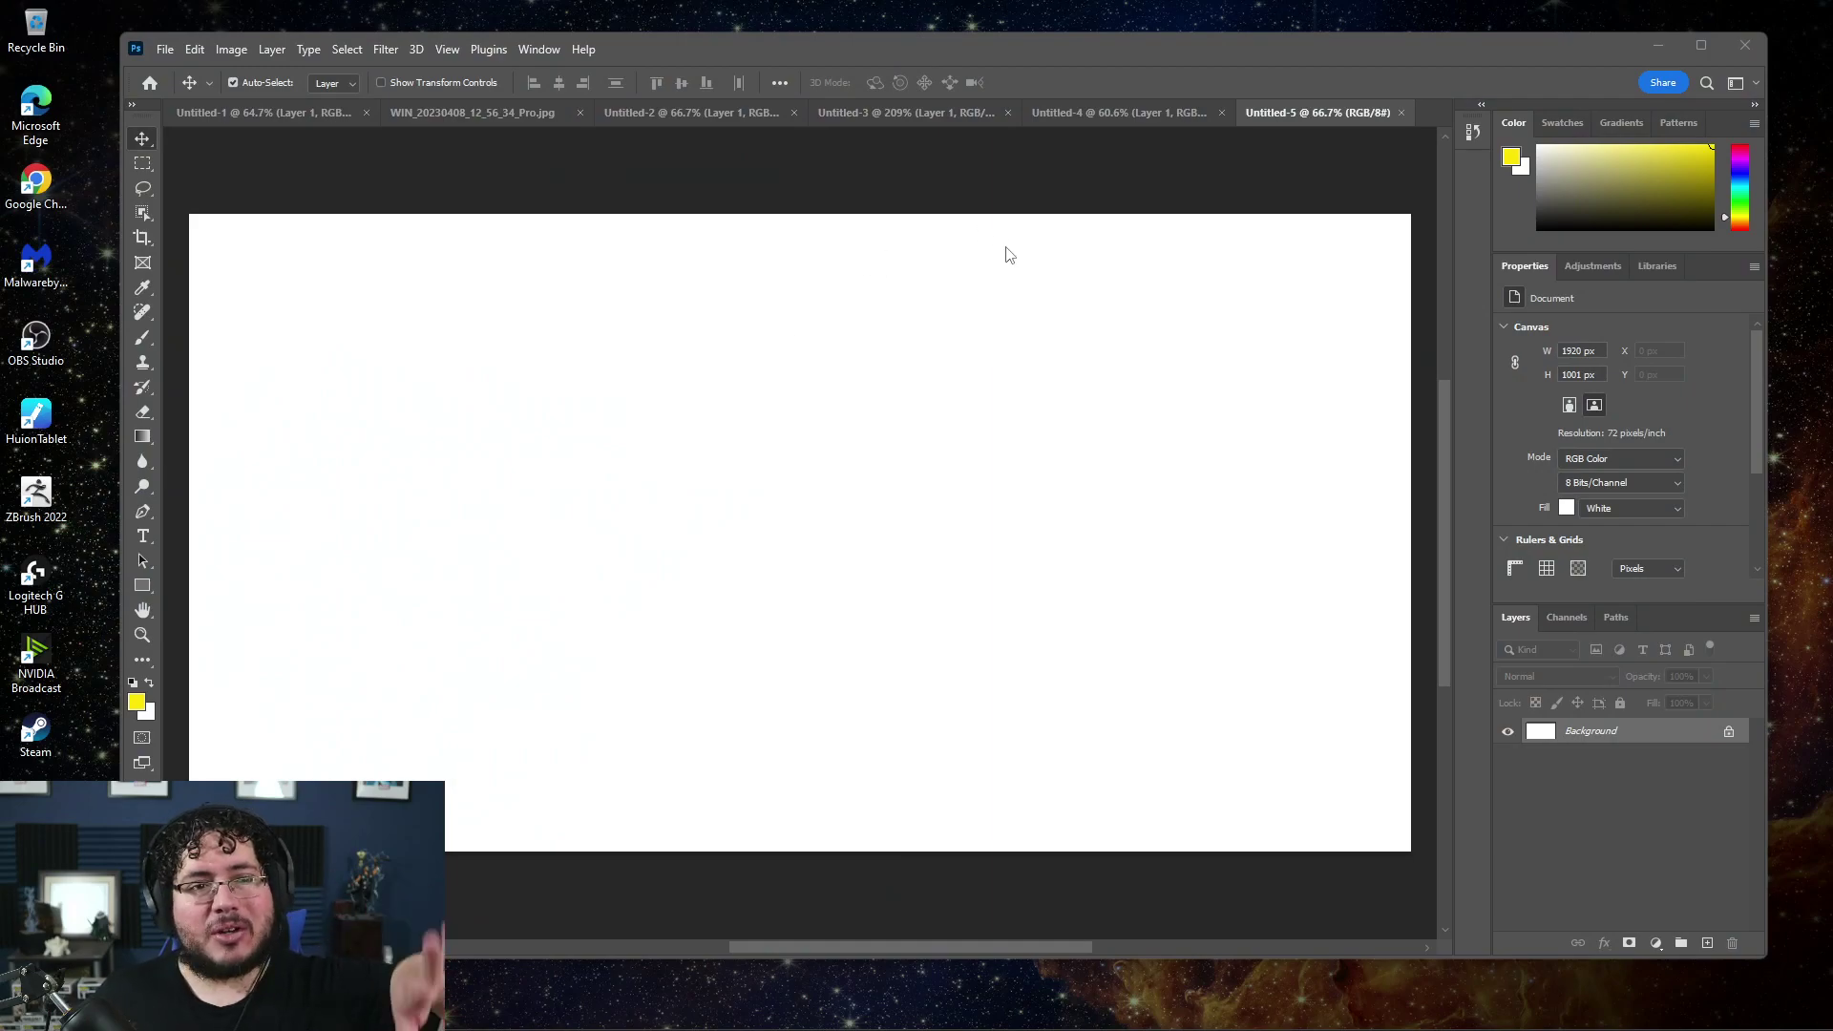
Make the WIN_20230408_12_56_34_Pro.jpg webcam portrait the active document
{"action": "left_click", "coordinate": [509, 114]}
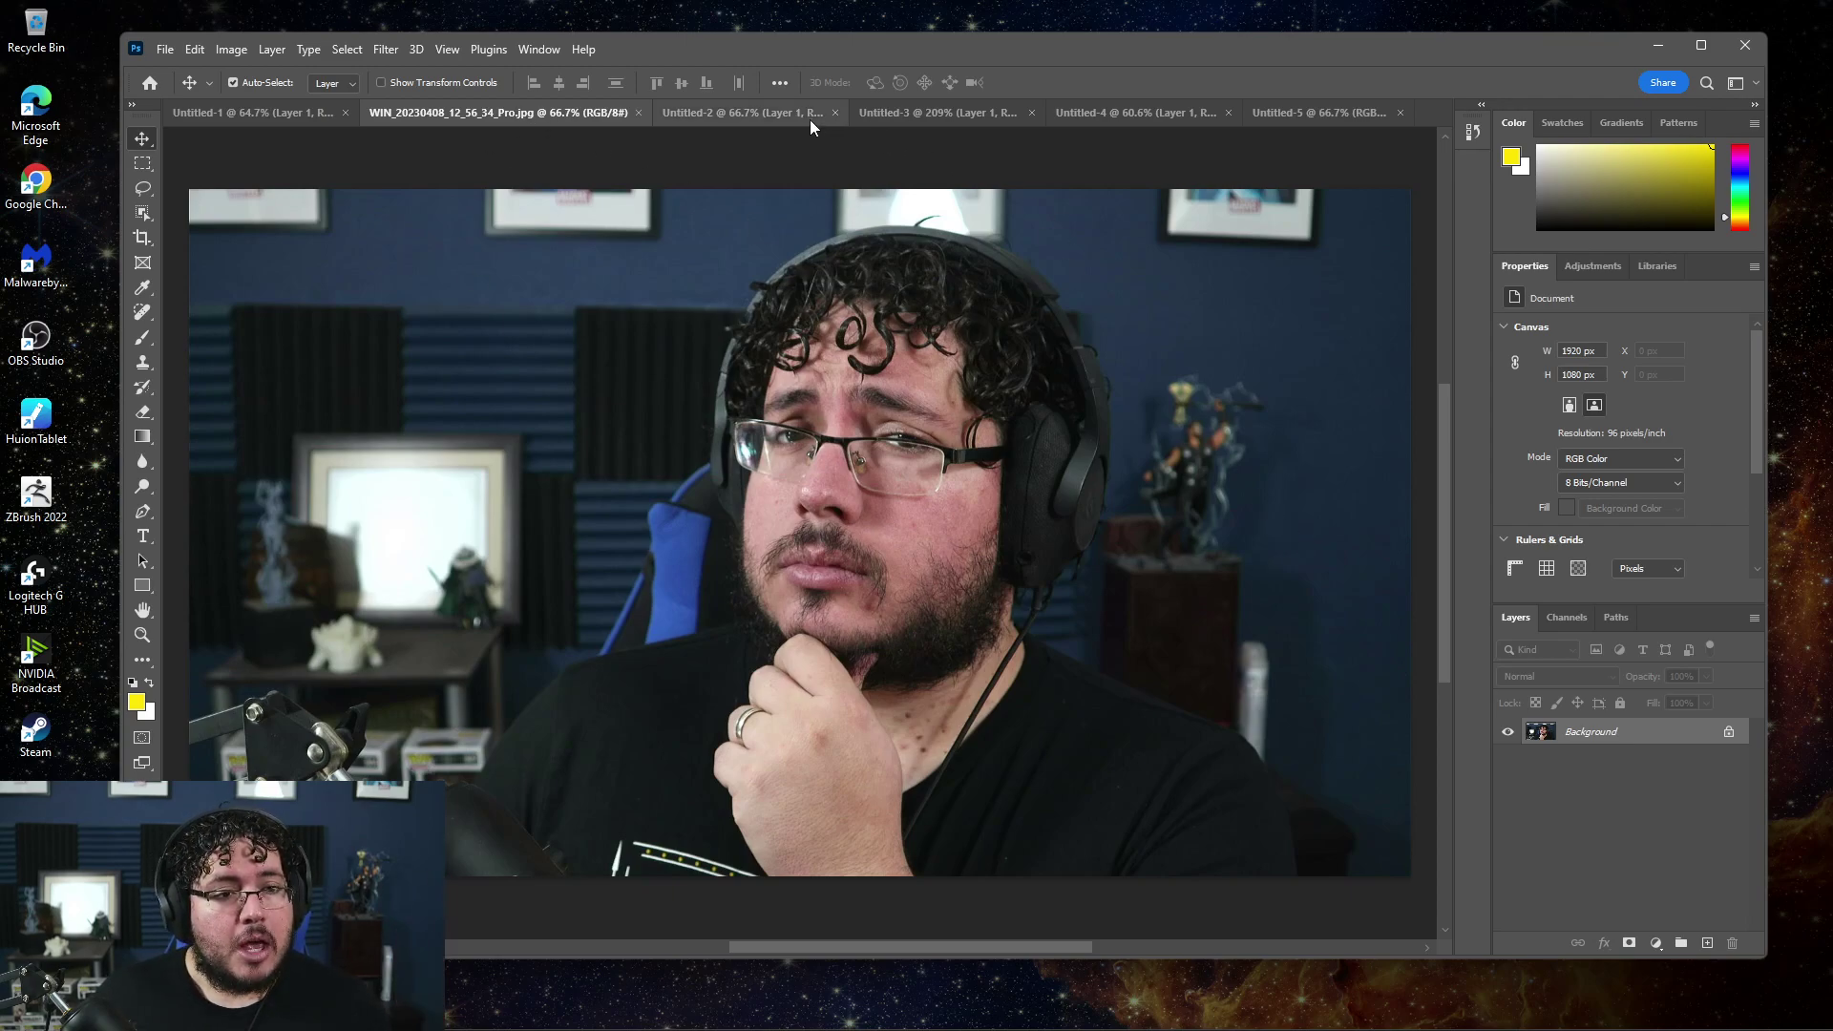
Bring up the Untitled-3 painted jug document and recentre the view on the jug
{"action": "left_click", "coordinate": [1099, 115]}
{"action": "left_click", "coordinate": [965, 114]}
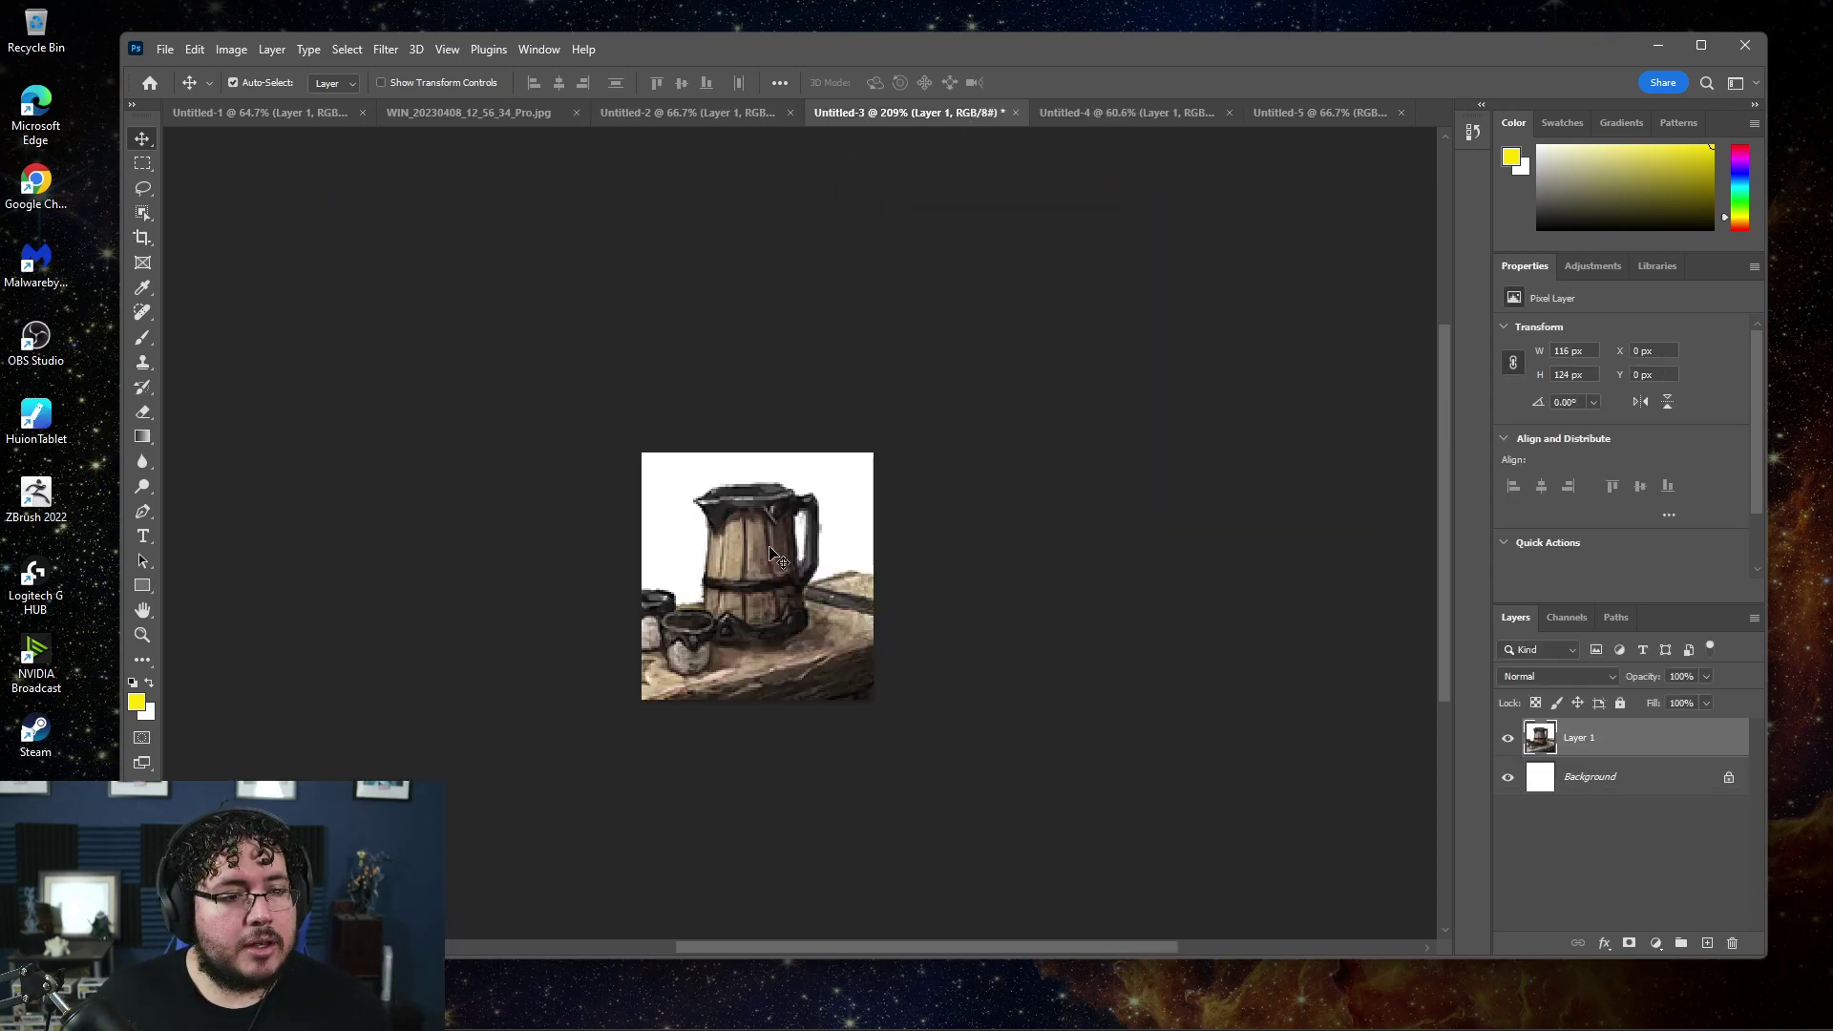
{"action": "scroll", "coordinate": [775, 556], "scroll_direction": "up", "scroll_amount": 2}
{"action": "scroll", "coordinate": [824, 598], "scroll_direction": "up", "scroll_amount": 1}
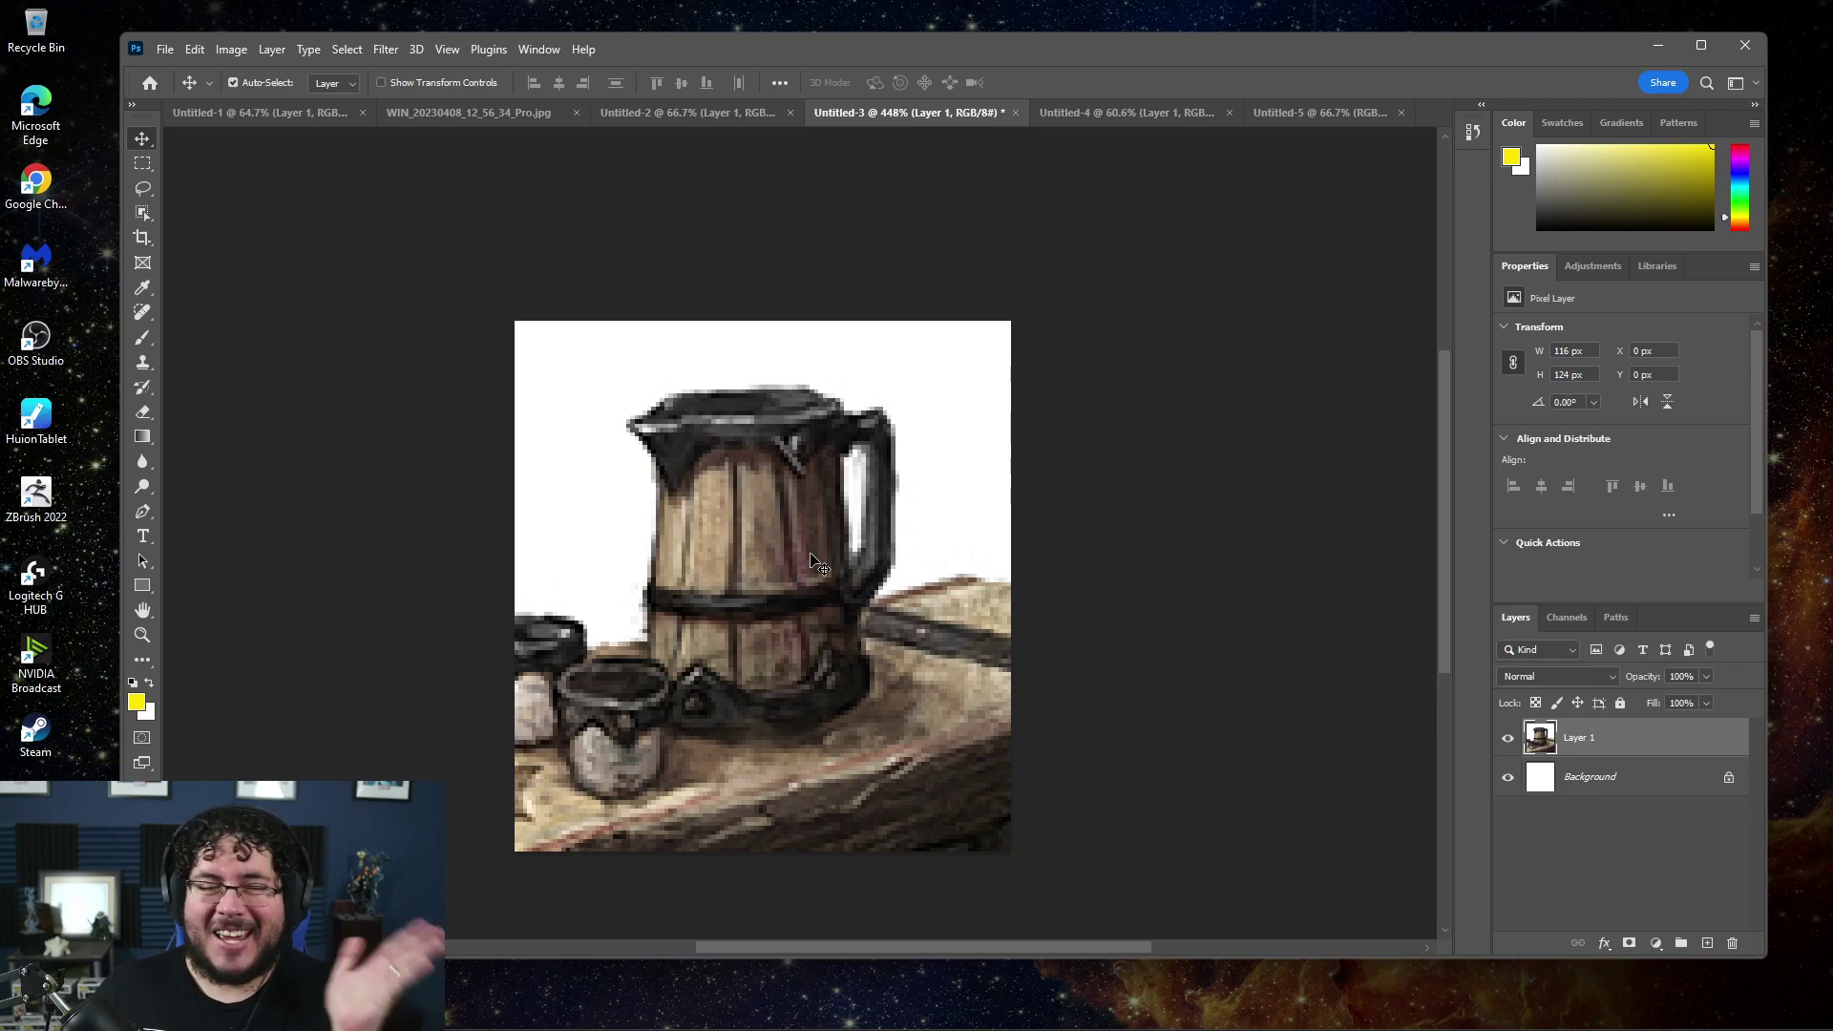
{"action": "scroll", "coordinate": [824, 534], "scroll_direction": "up", "scroll_amount": 1}
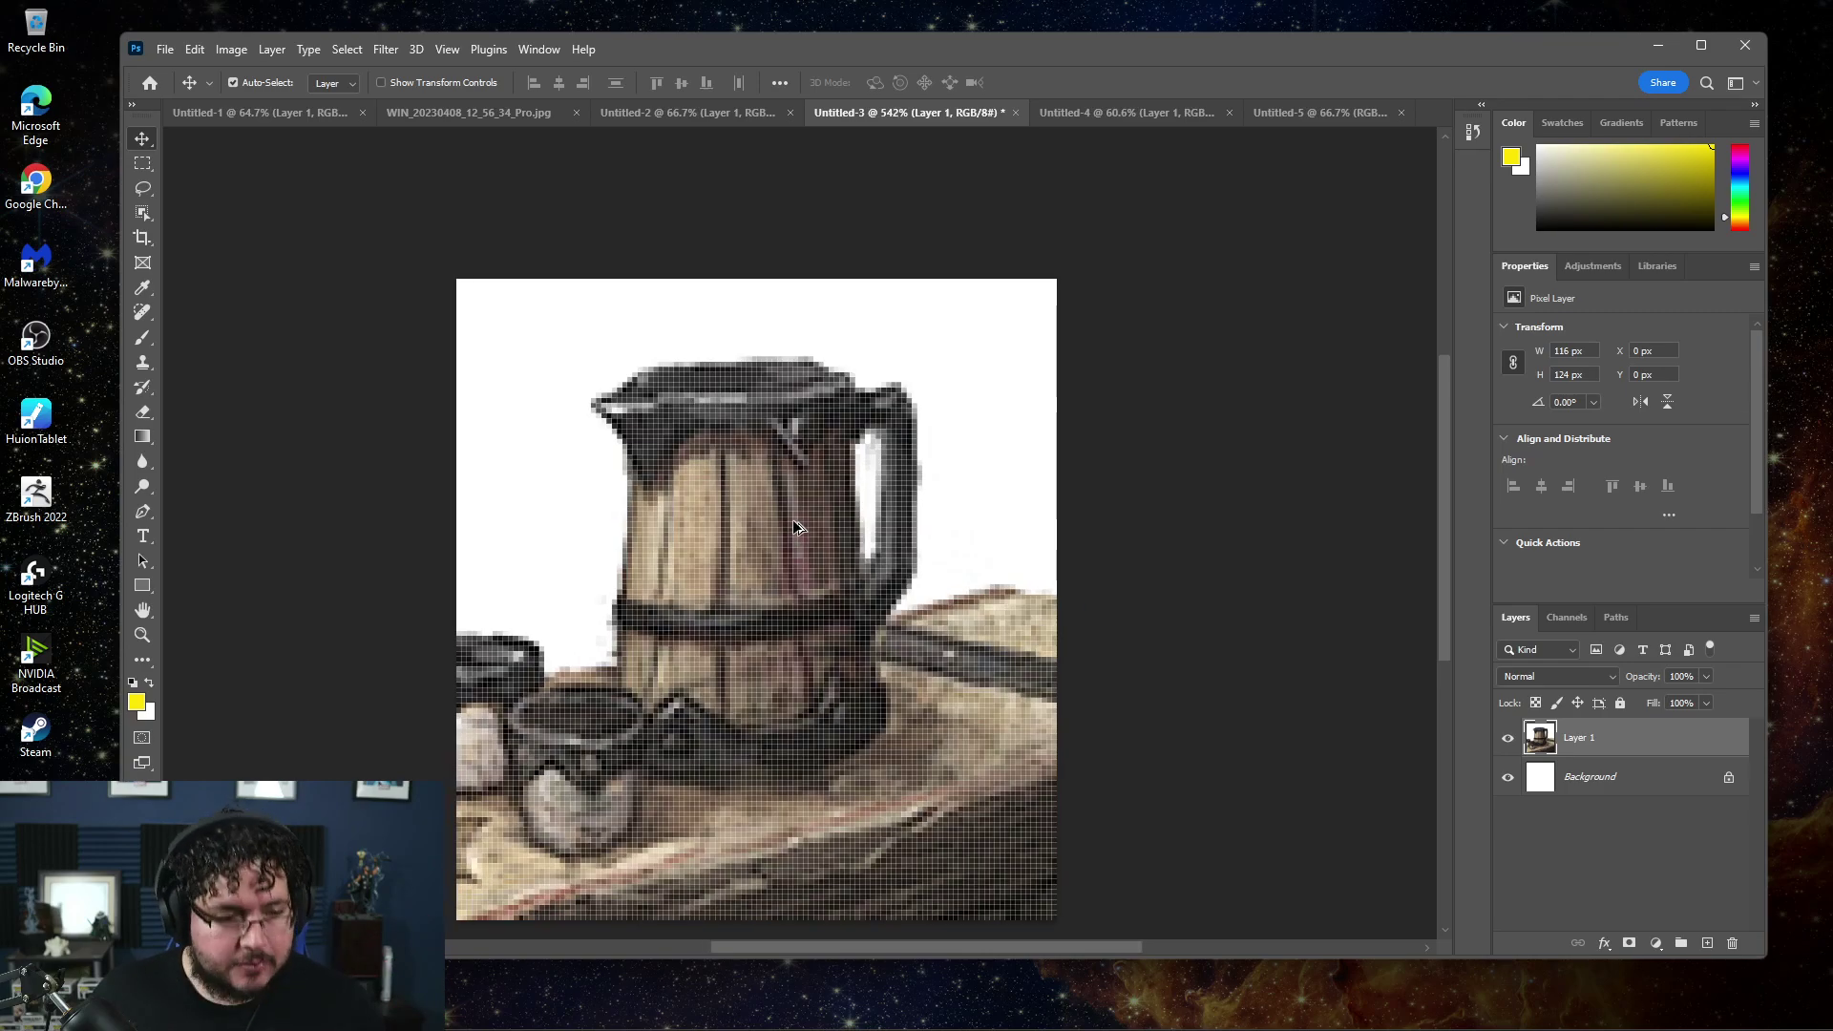
{"action": "left_click_drag", "start_coordinate": [799, 571], "coordinate": [881, 542]}
{"action": "scroll", "coordinate": [886, 540], "scroll_direction": "down", "scroll_amount": 1}
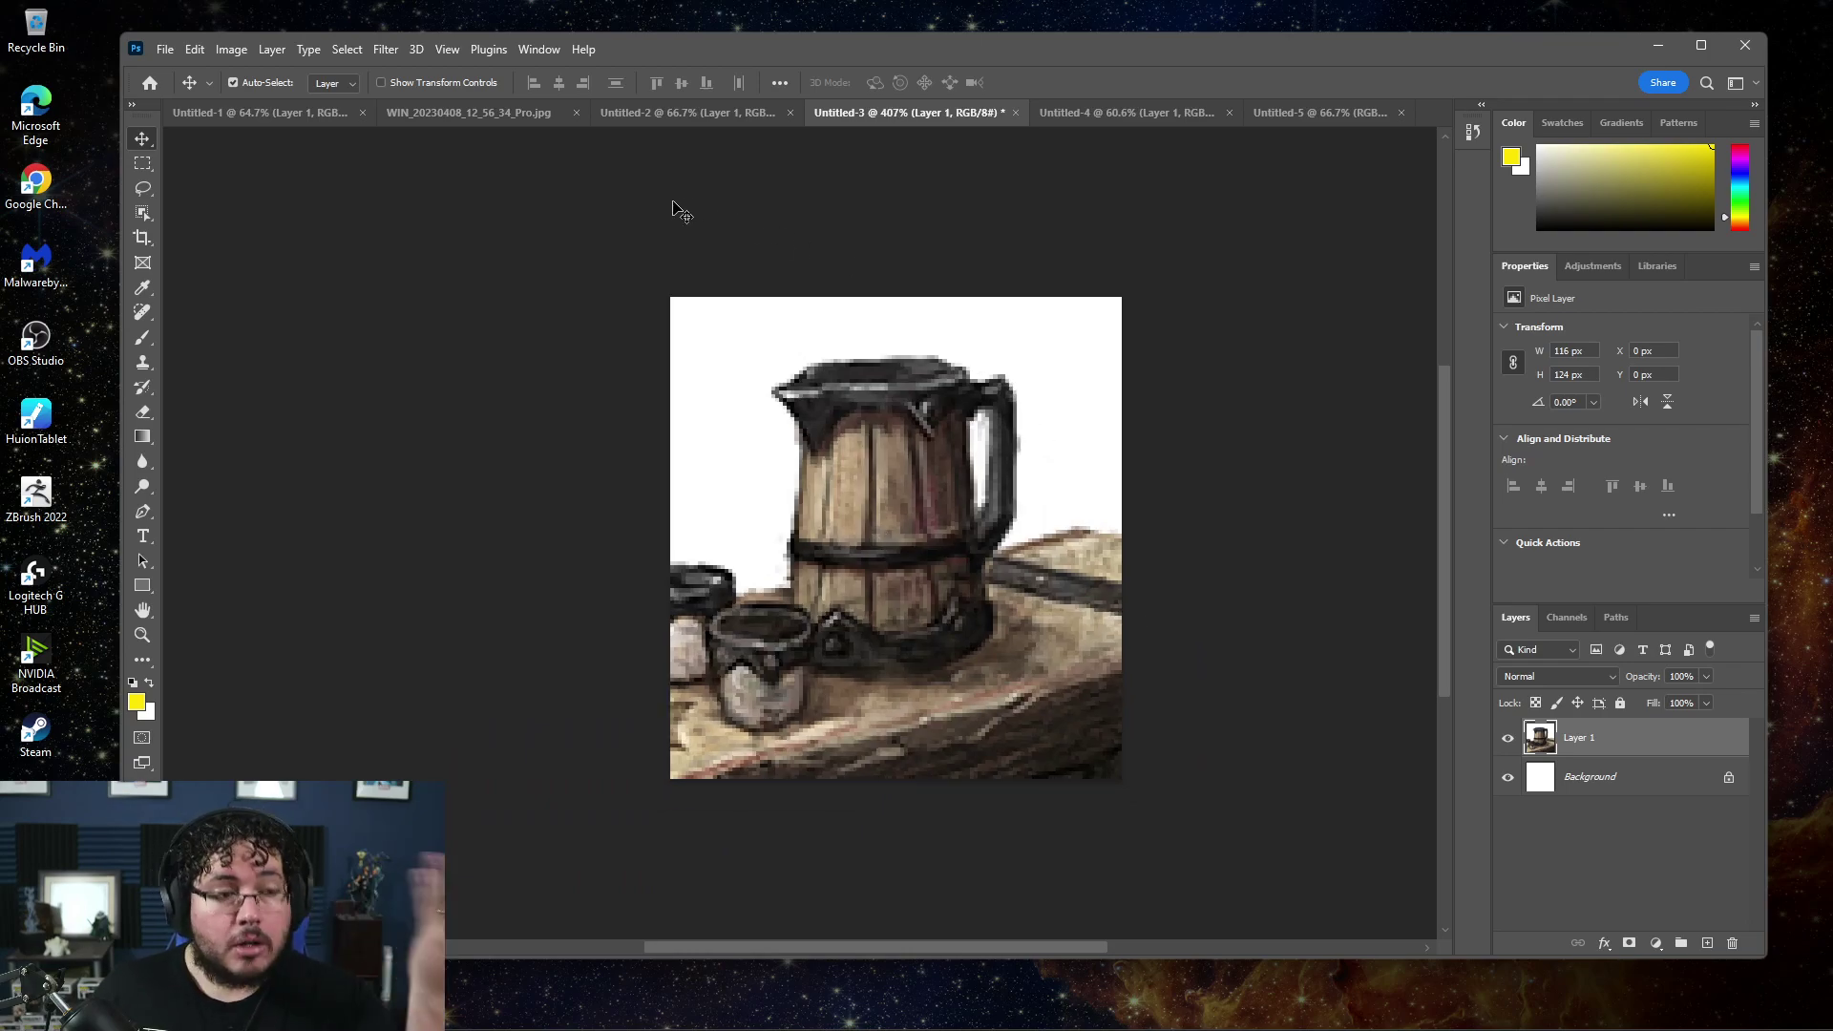
Enable Neural Filters Super Zoom on the jug at 3x with Remove JPEG artifacts ticked
{"action": "left_click", "coordinate": [448, 50]}
{"action": "mouse_move", "coordinate": [489, 49]}
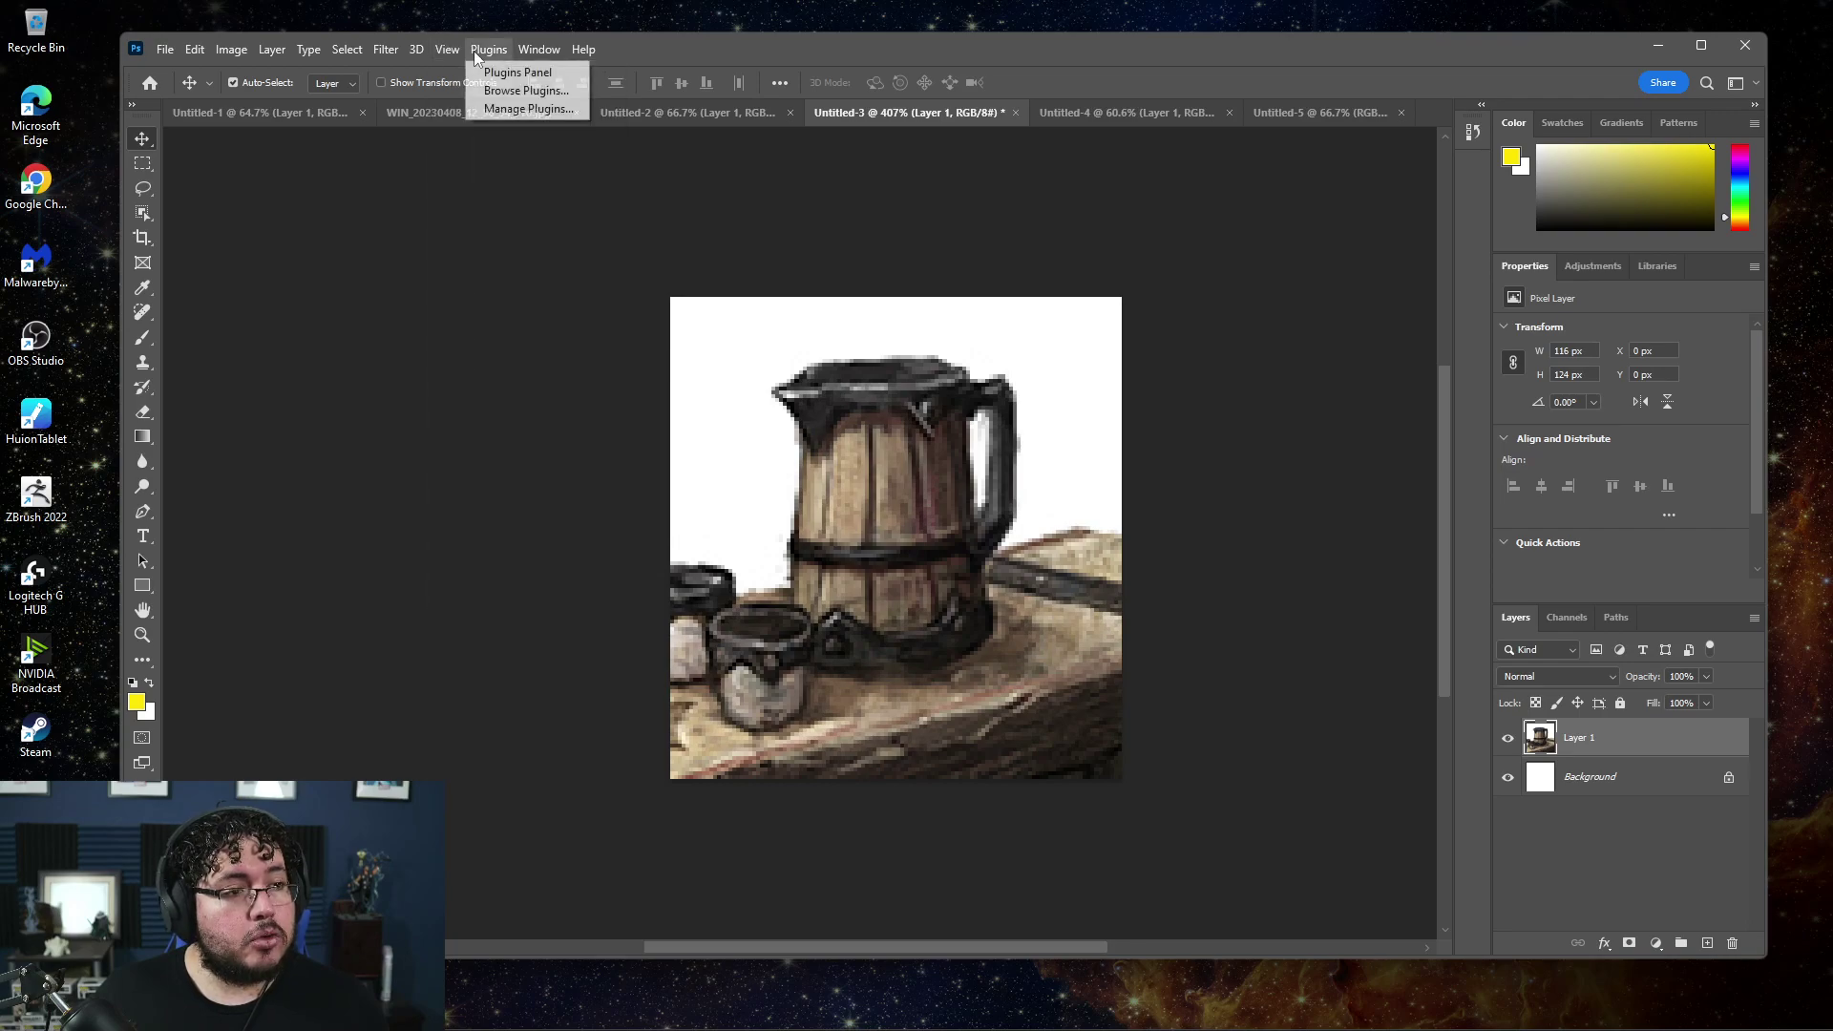
{"action": "left_click", "coordinate": [437, 133]}
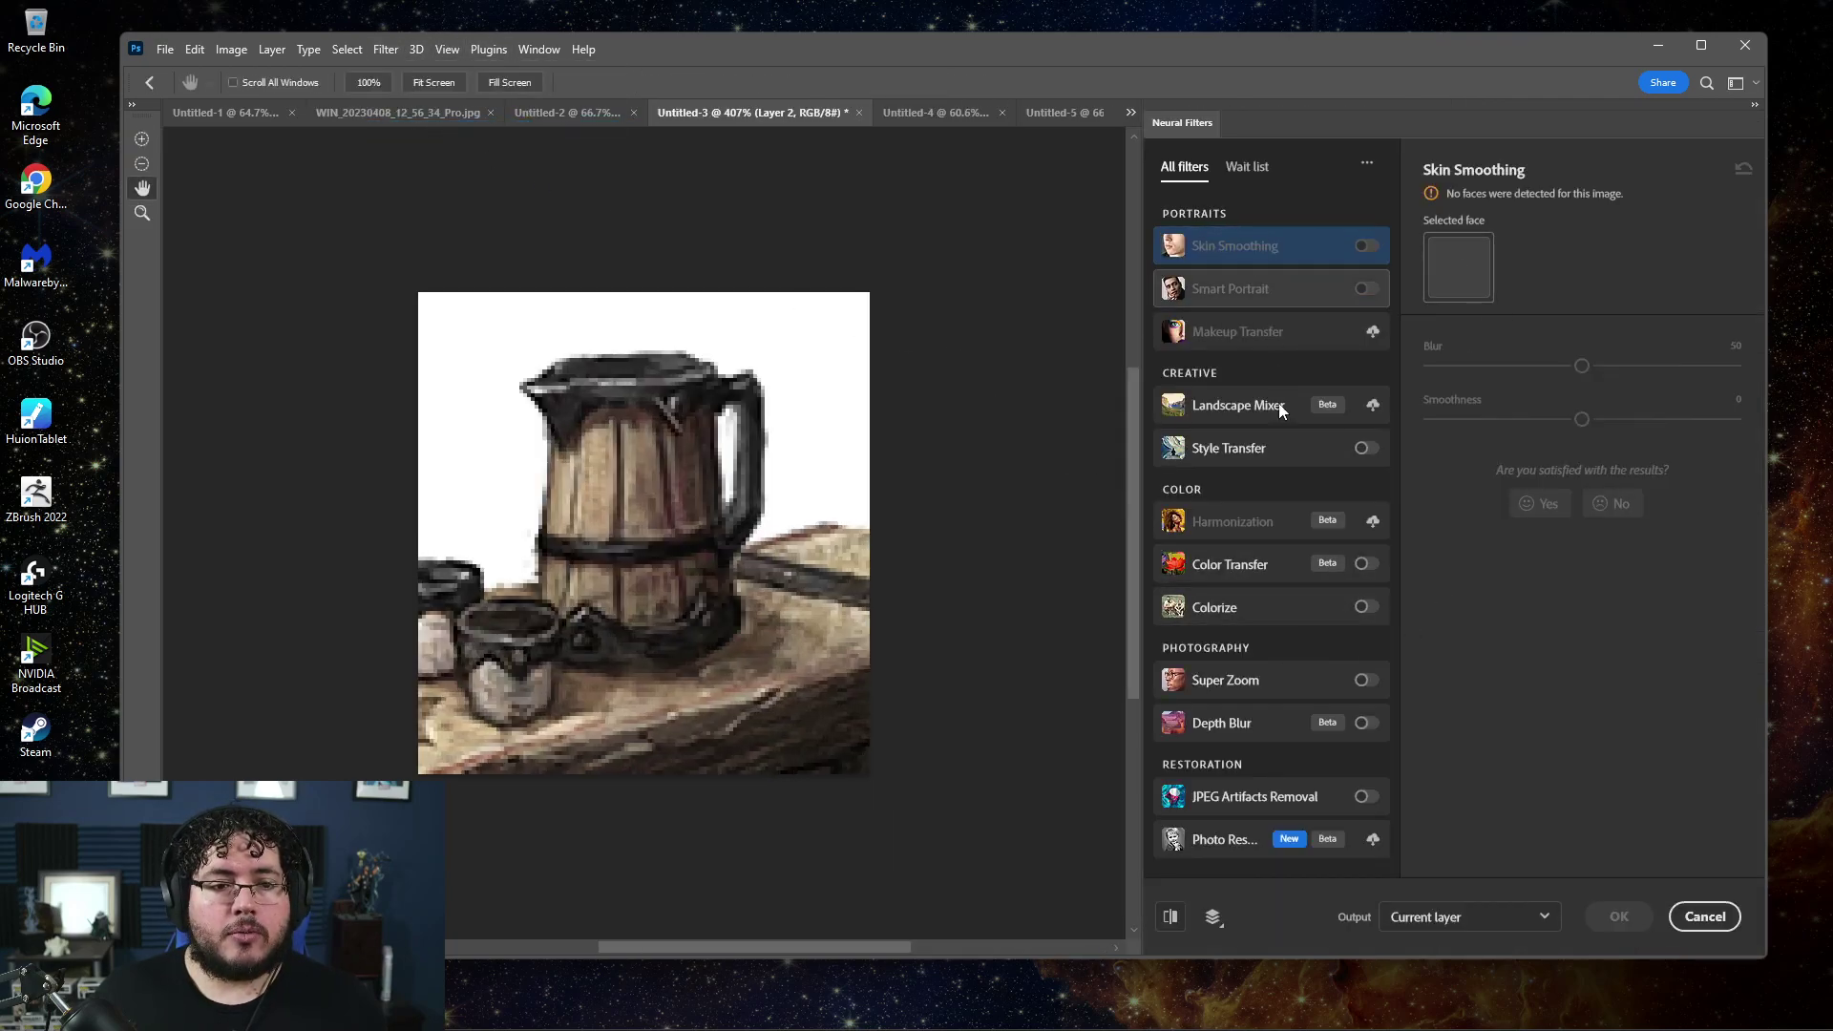
{"action": "left_click", "coordinate": [1247, 684]}
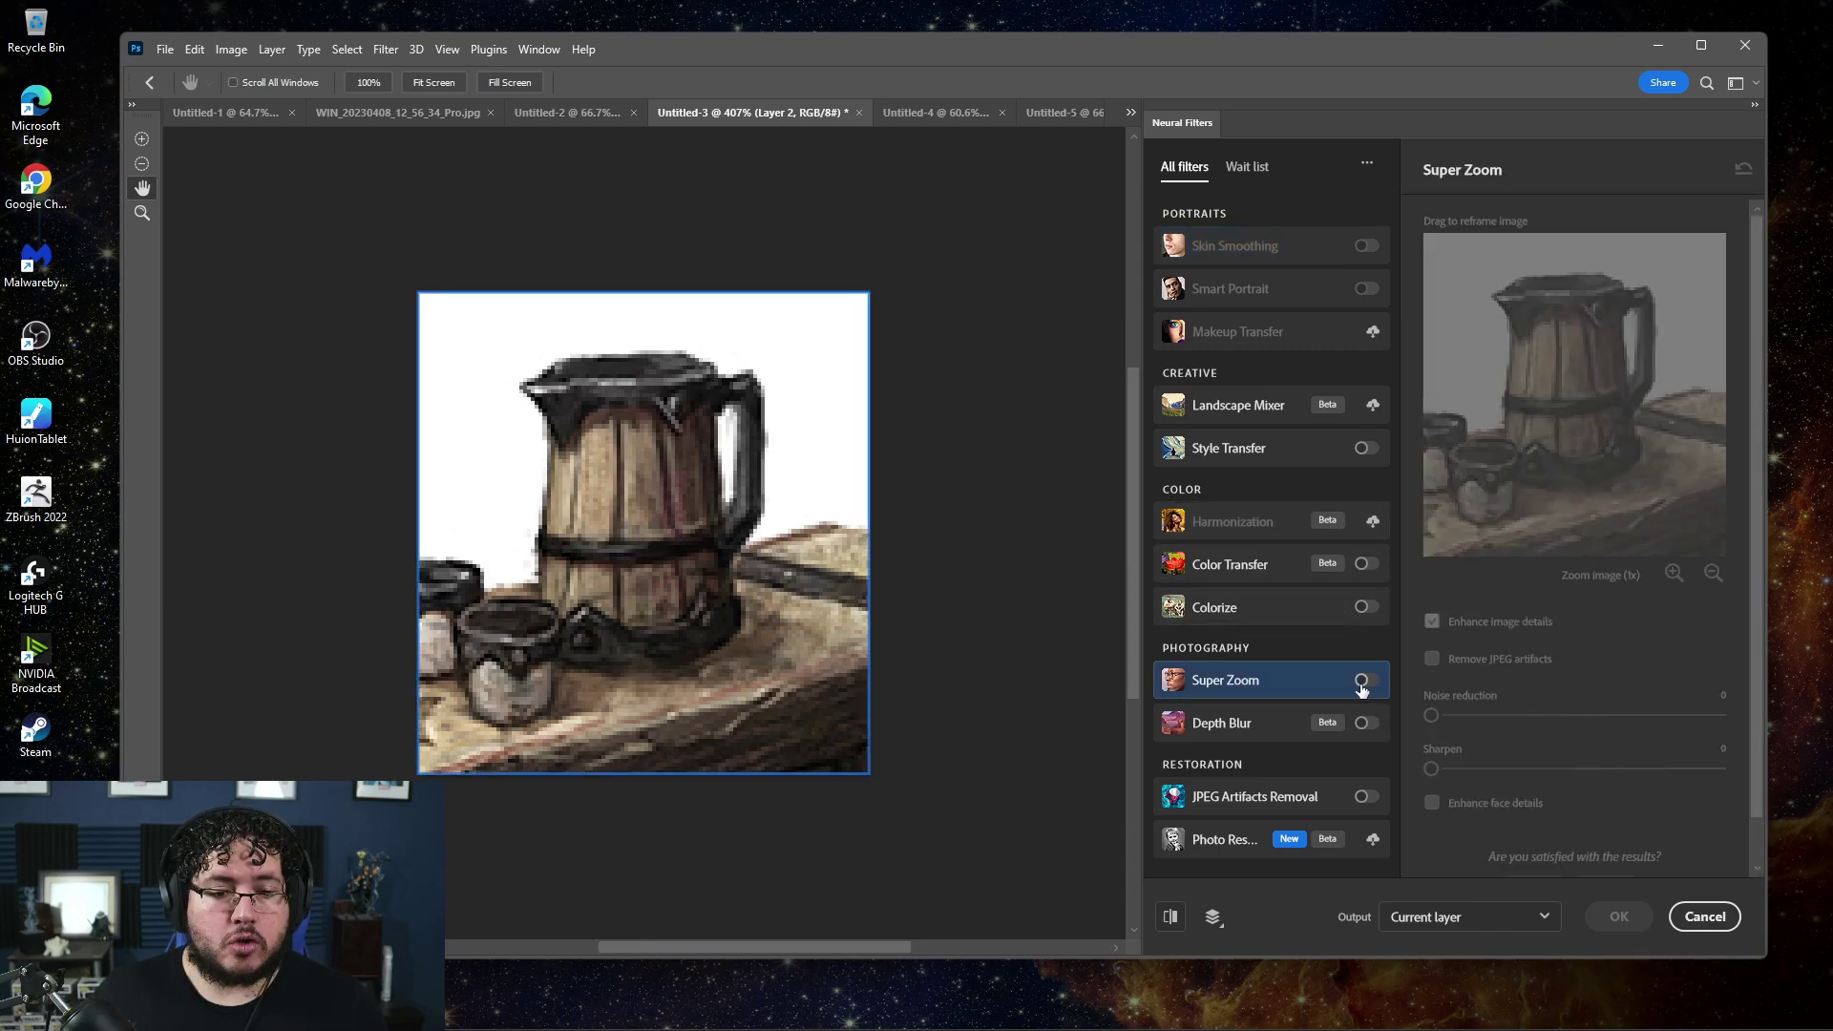
{"action": "left_click", "coordinate": [1363, 682]}
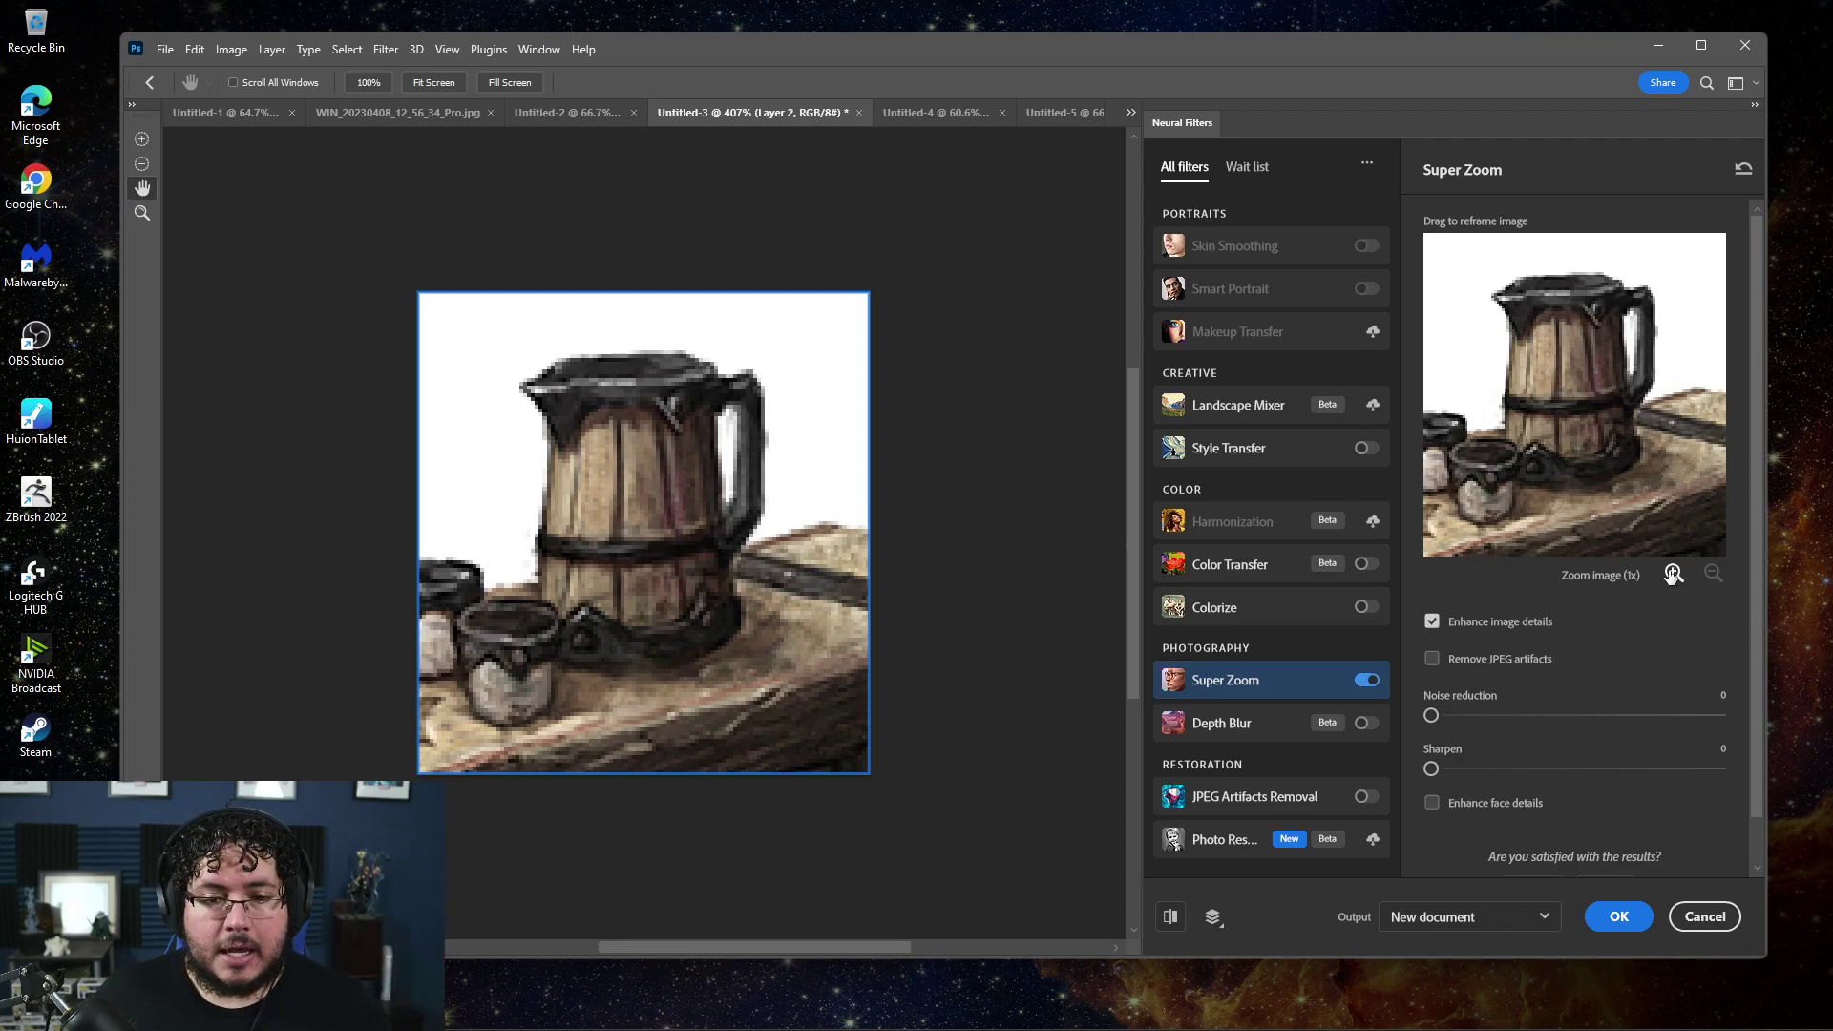
{"action": "left_click", "coordinate": [1672, 573]}
{"action": "left_click", "coordinate": [1674, 574]}
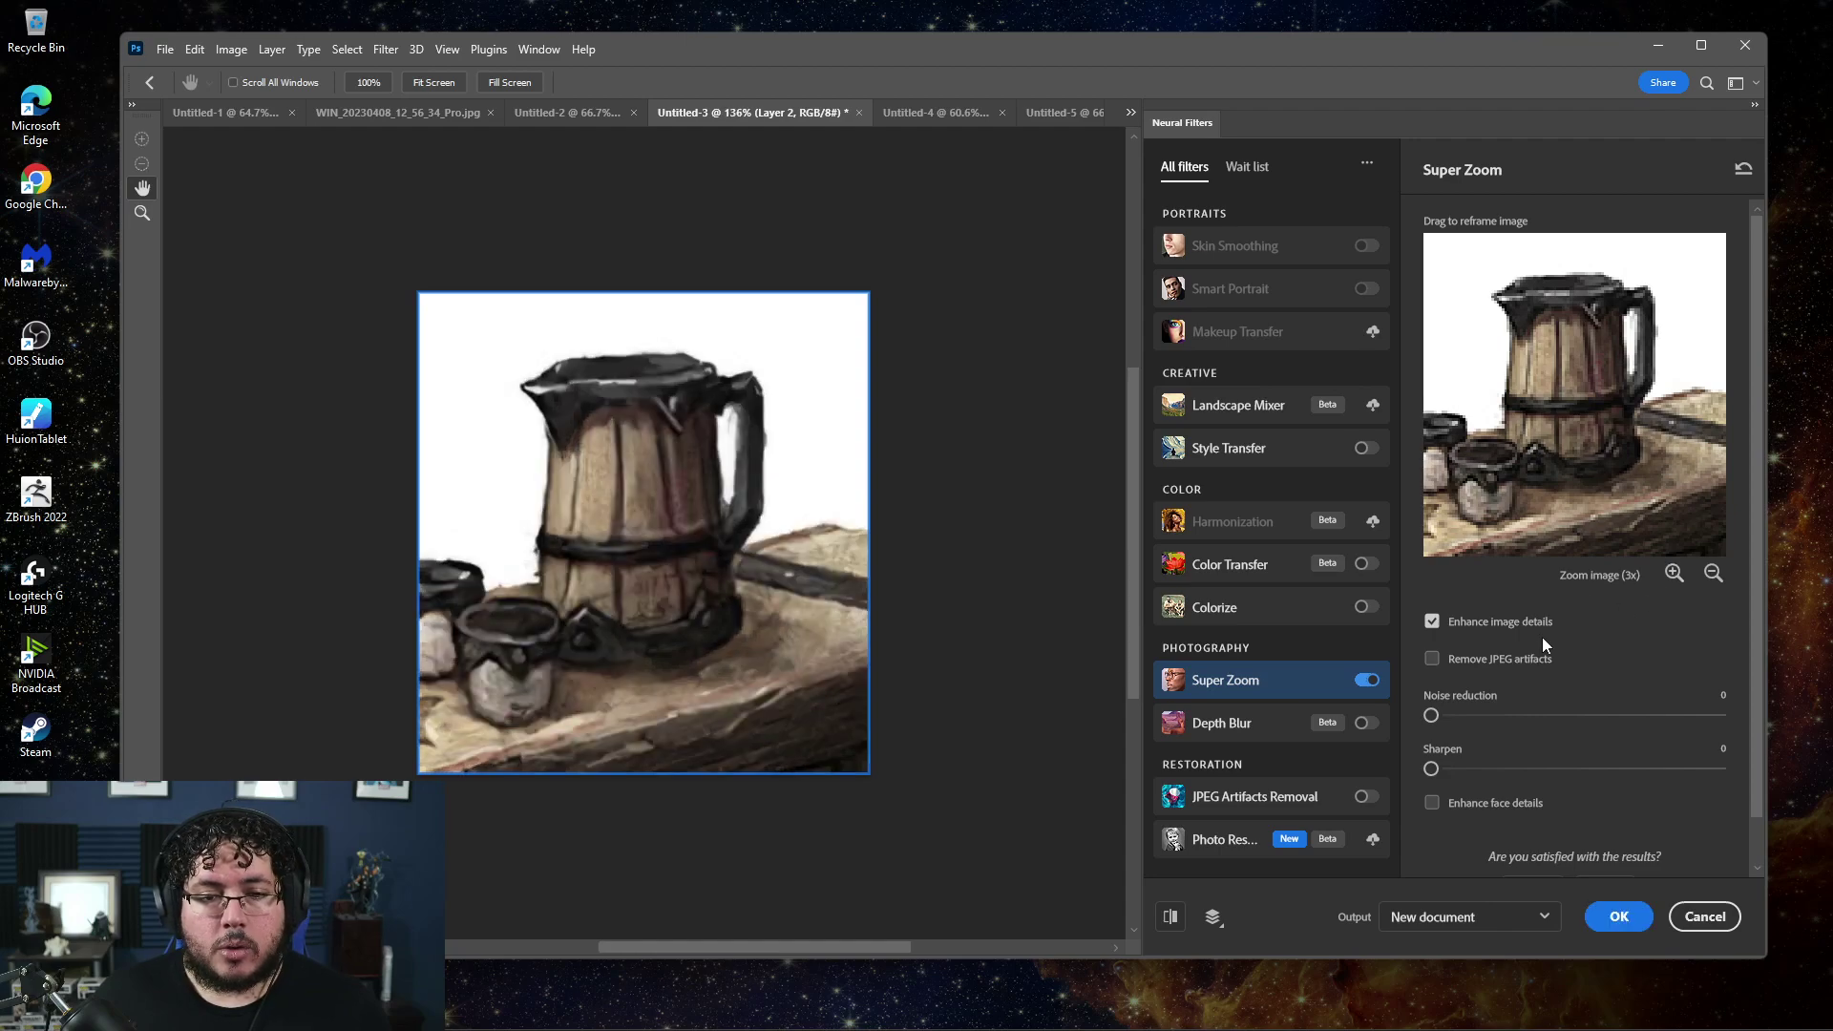
{"action": "left_click", "coordinate": [1432, 659]}
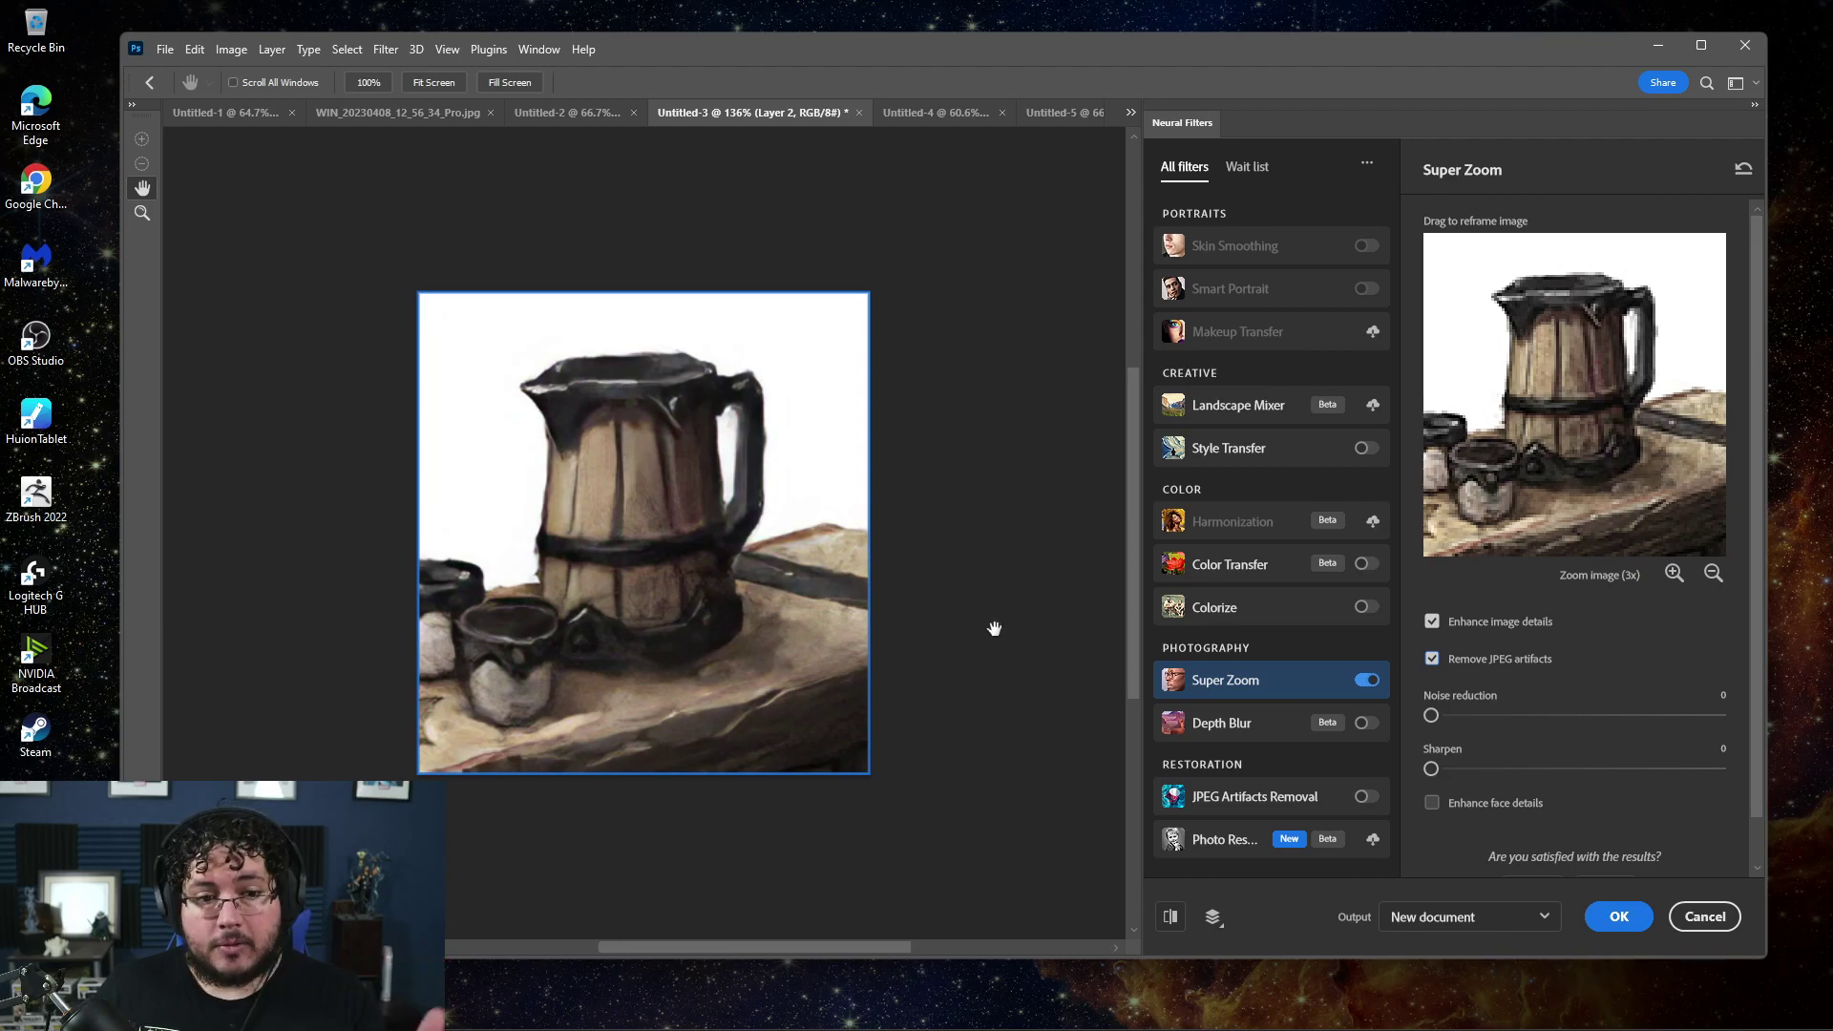
Apply the 3x Super Zoom so the upscaled jug opens as a new document
{"action": "left_click", "coordinate": [1608, 916]}
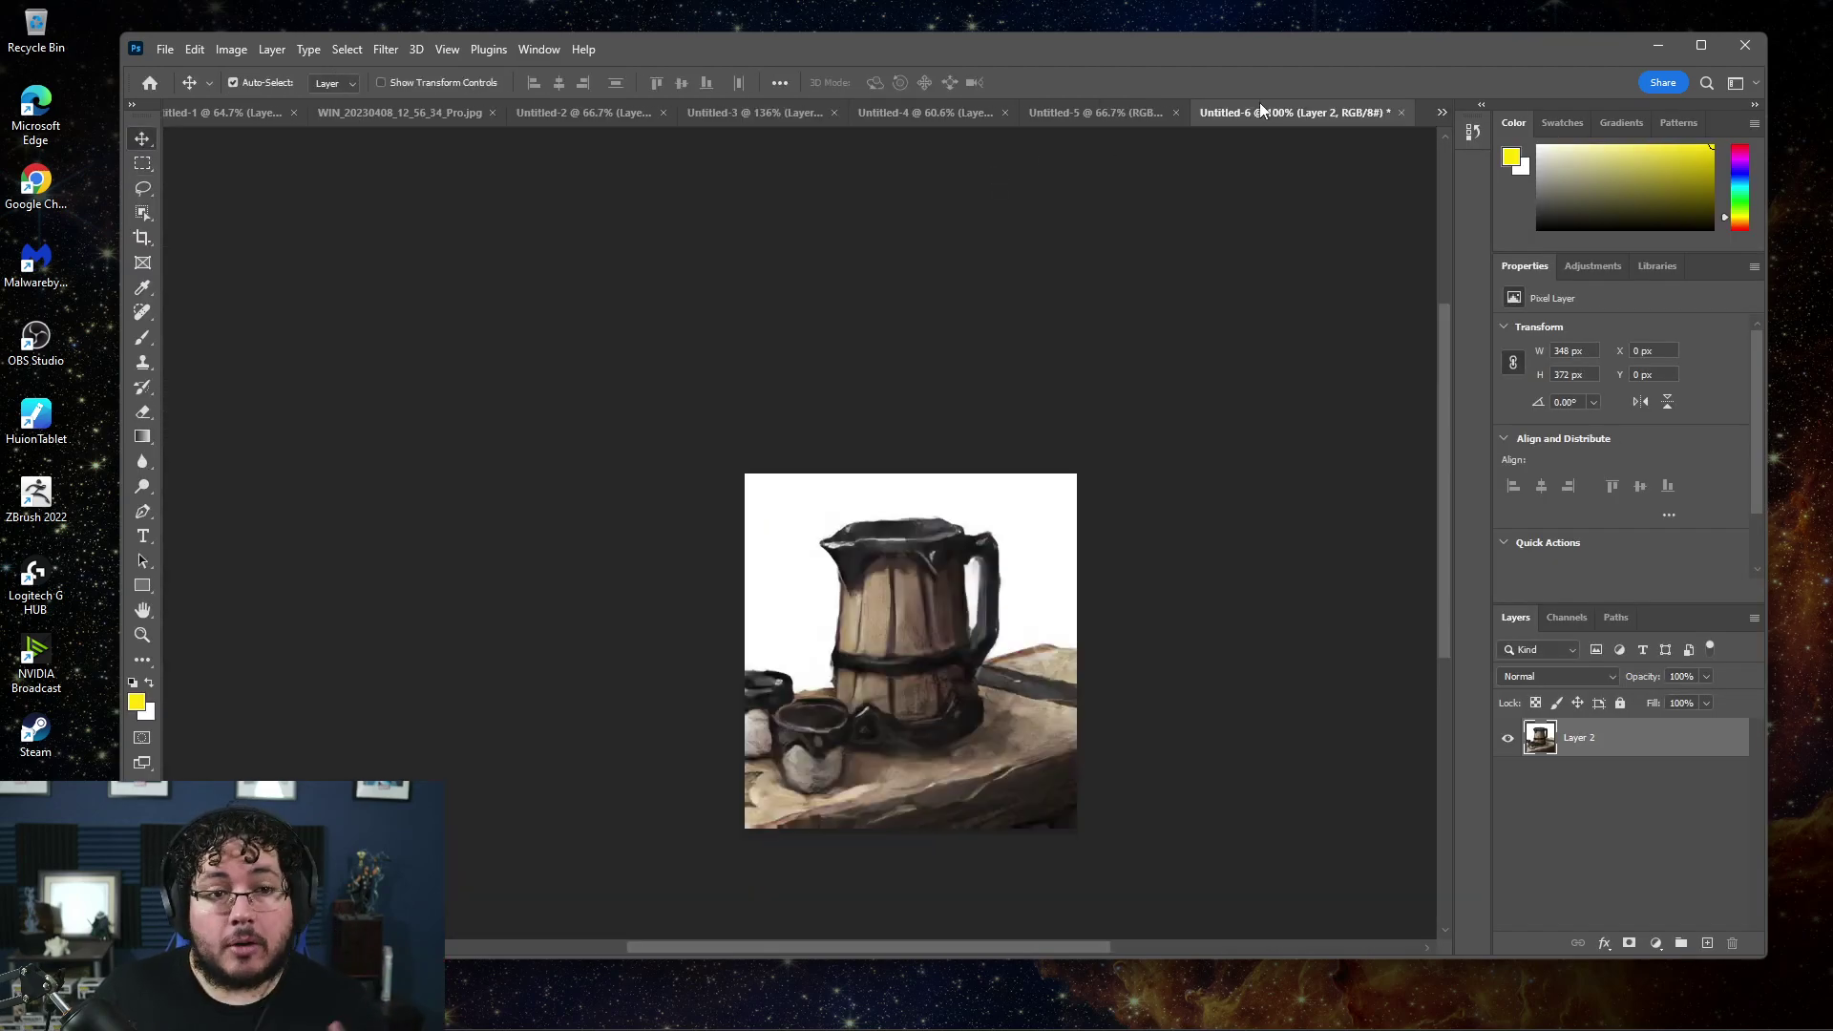
{"action": "left_click", "coordinate": [1088, 112]}
{"action": "left_click", "coordinate": [940, 114]}
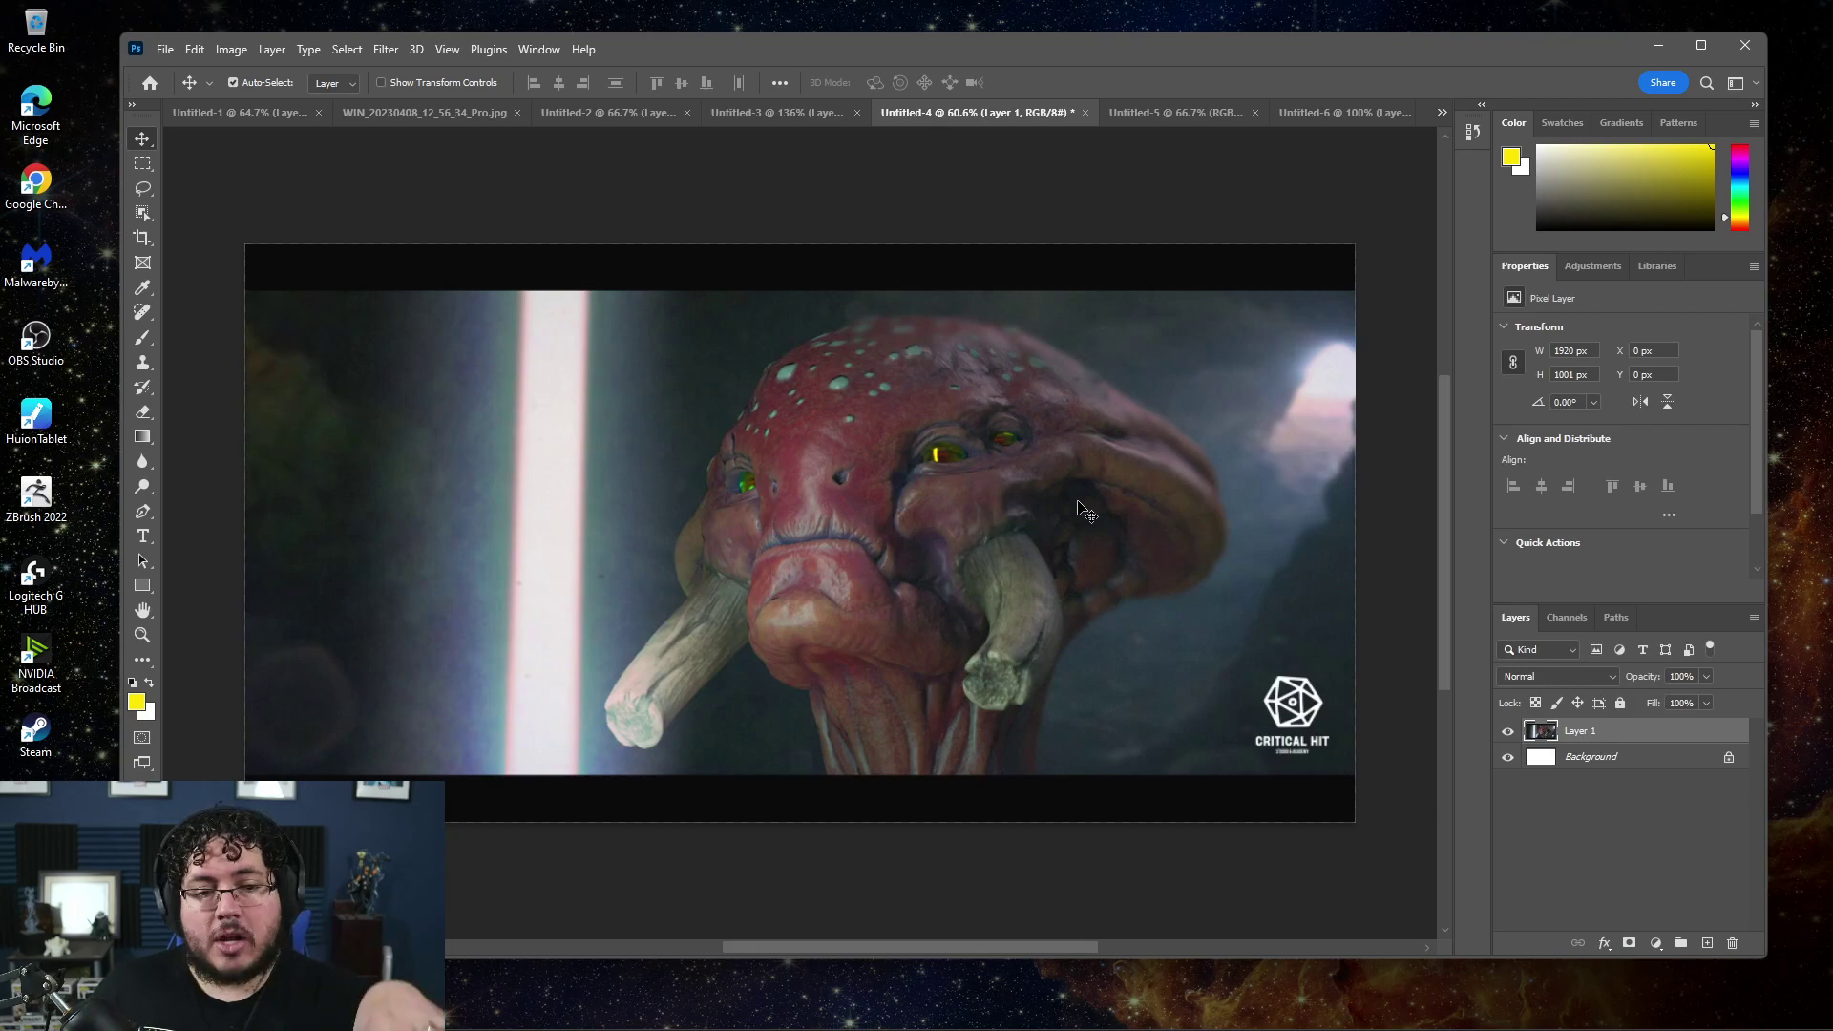
{"action": "scroll", "coordinate": [864, 475], "scroll_direction": "up", "scroll_amount": 3}
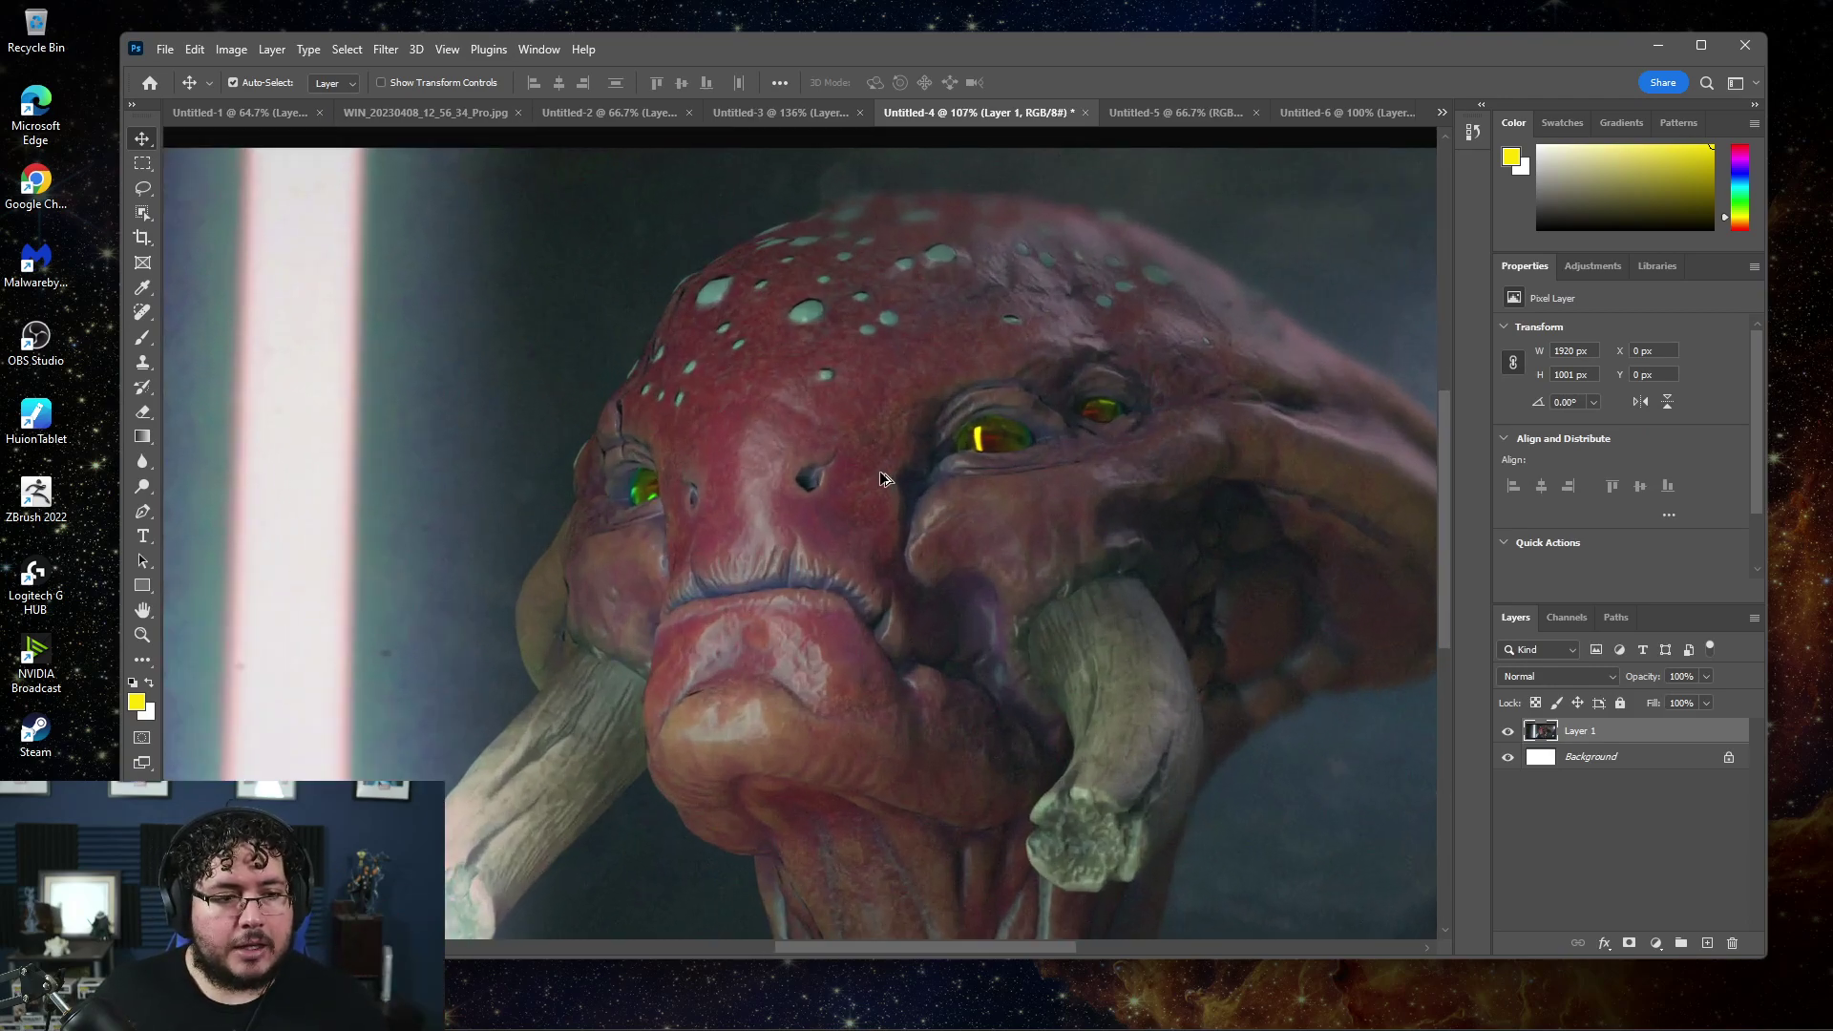
{"action": "scroll", "coordinate": [880, 475], "scroll_direction": "up", "scroll_amount": 2}
{"action": "scroll", "coordinate": [881, 476], "scroll_direction": "down", "scroll_amount": 1}
{"action": "scroll", "coordinate": [880, 475], "scroll_direction": "down", "scroll_amount": 2}
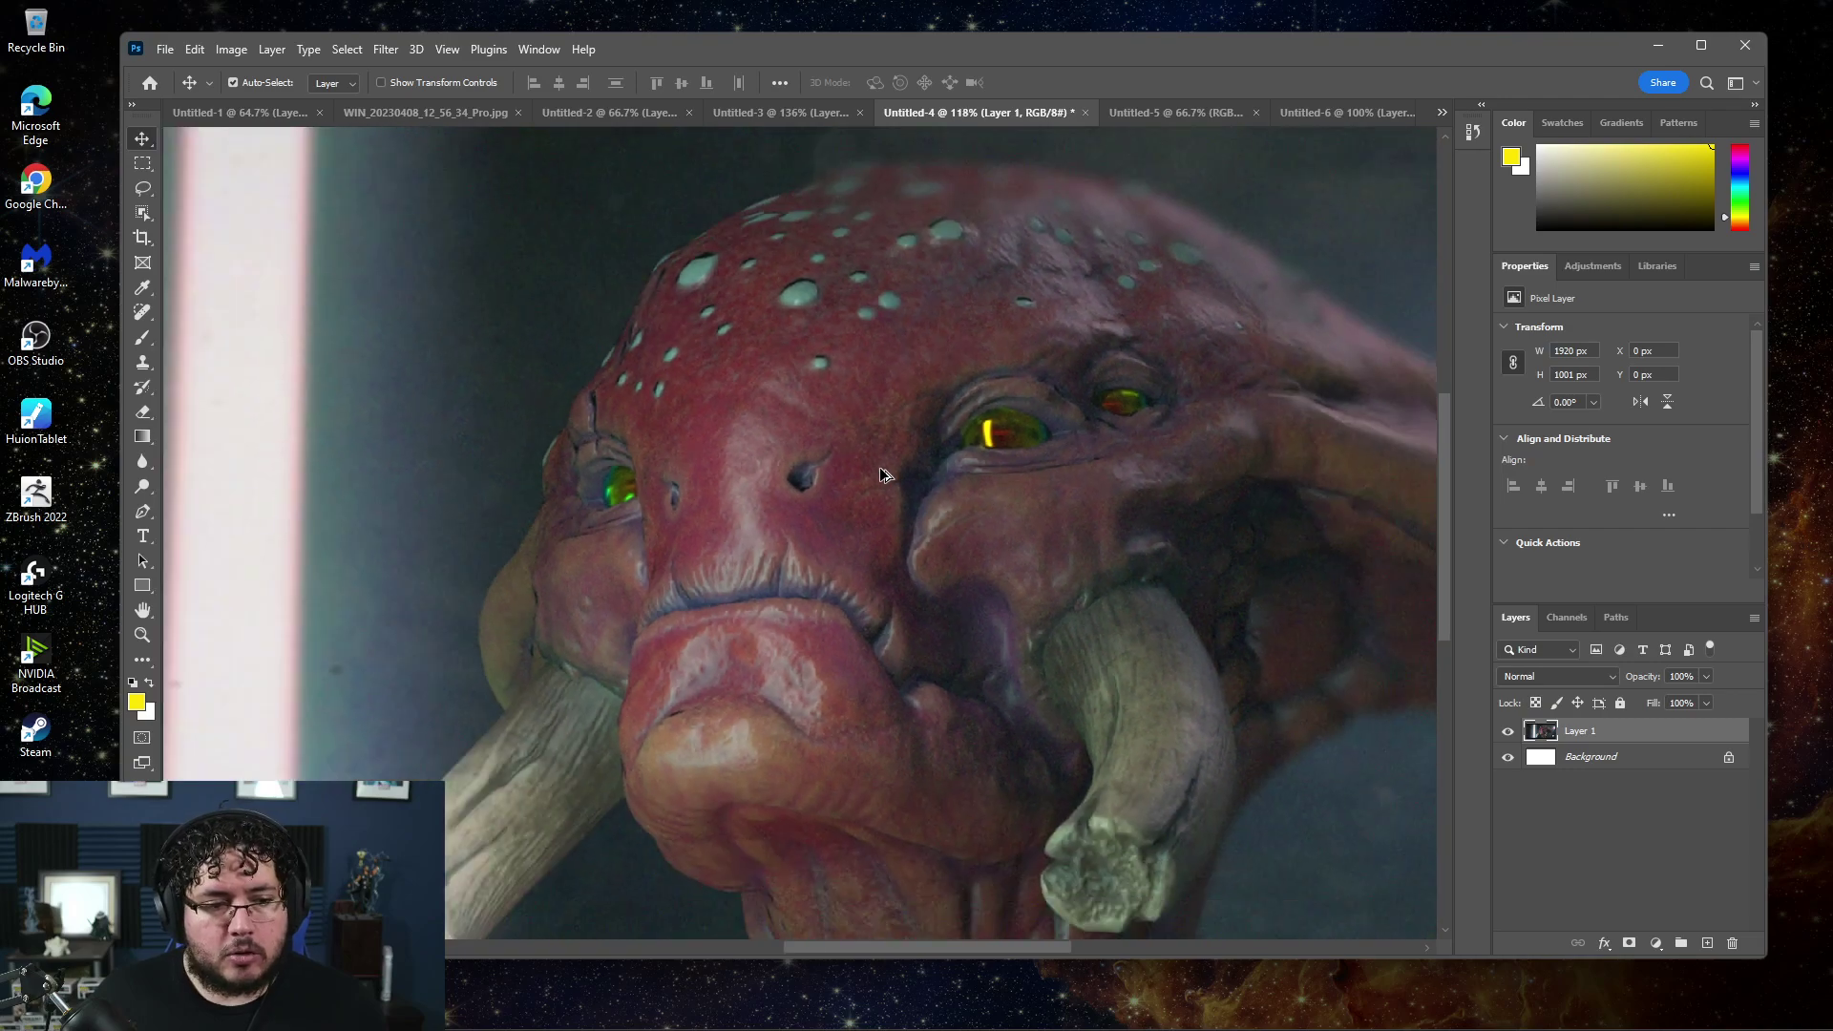
{"action": "scroll", "coordinate": [881, 475], "scroll_direction": "down", "scroll_amount": 2}
{"action": "scroll", "coordinate": [881, 476], "scroll_direction": "down", "scroll_amount": 1}
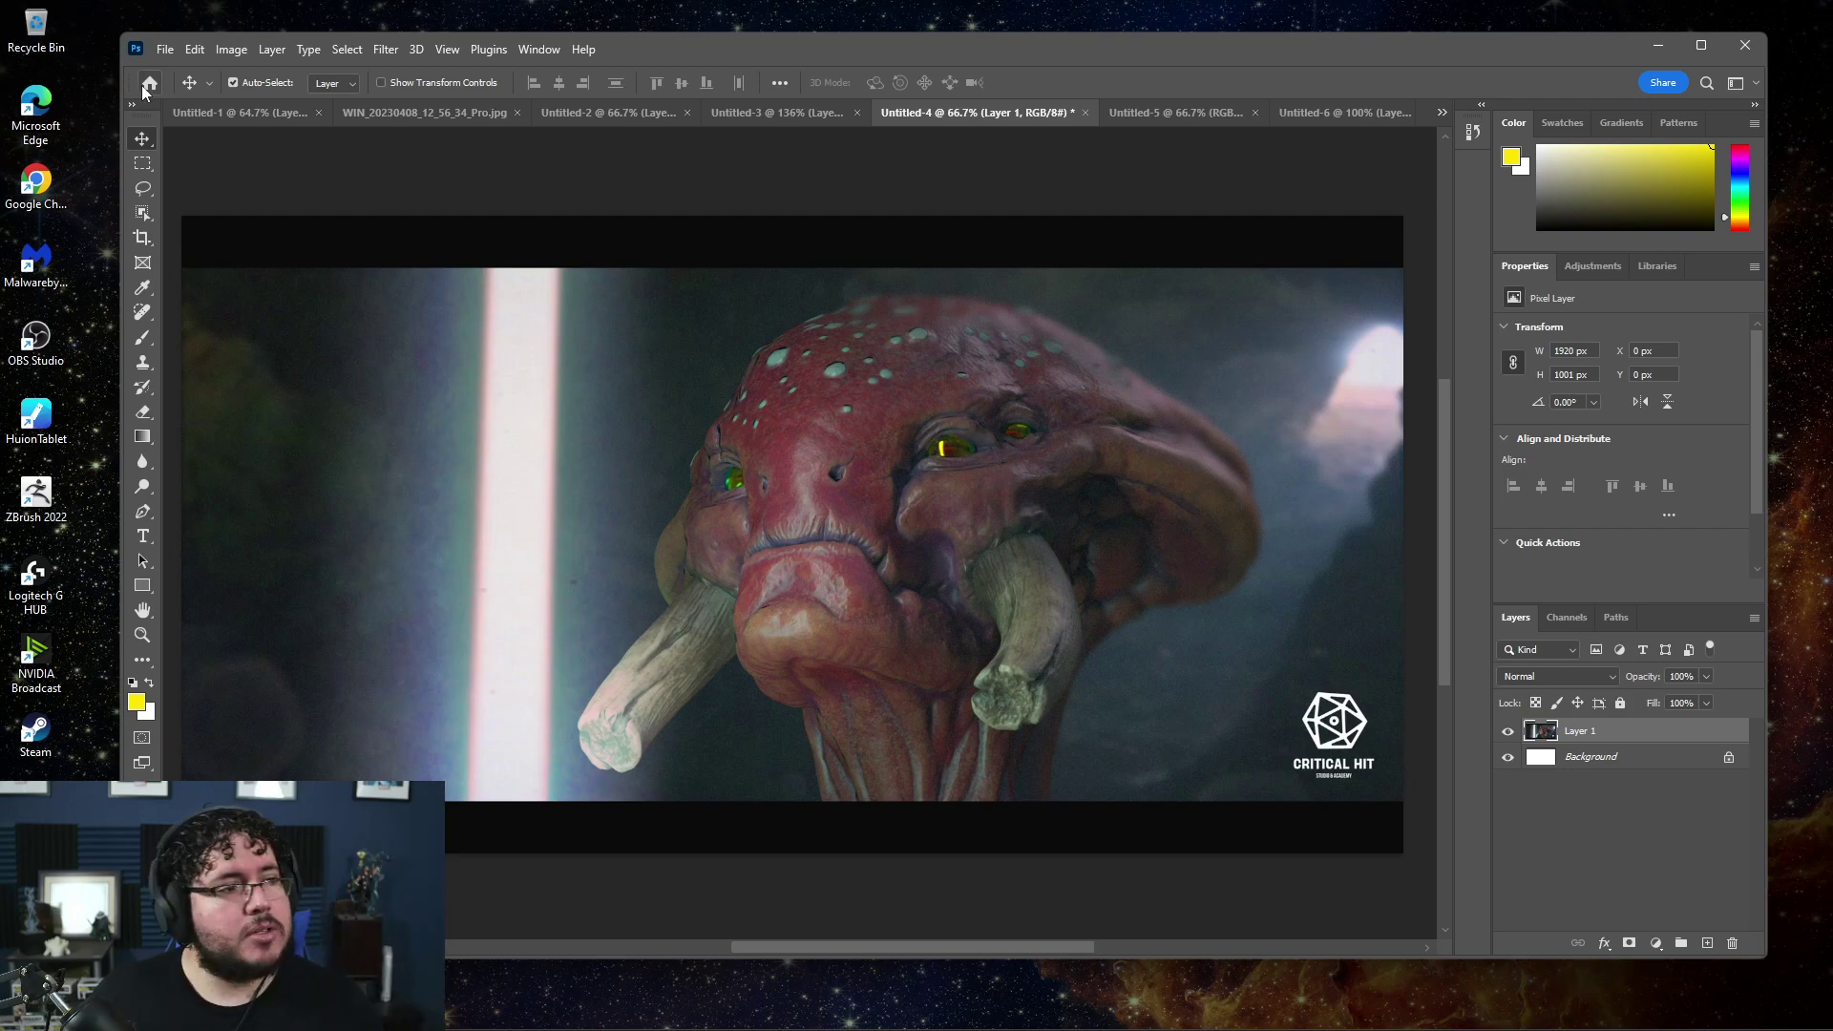
Compare the ZBrush Courses Bundle banner and settle on the Untitled-4 mushroom creature render
{"action": "left_click", "coordinate": [236, 112]}
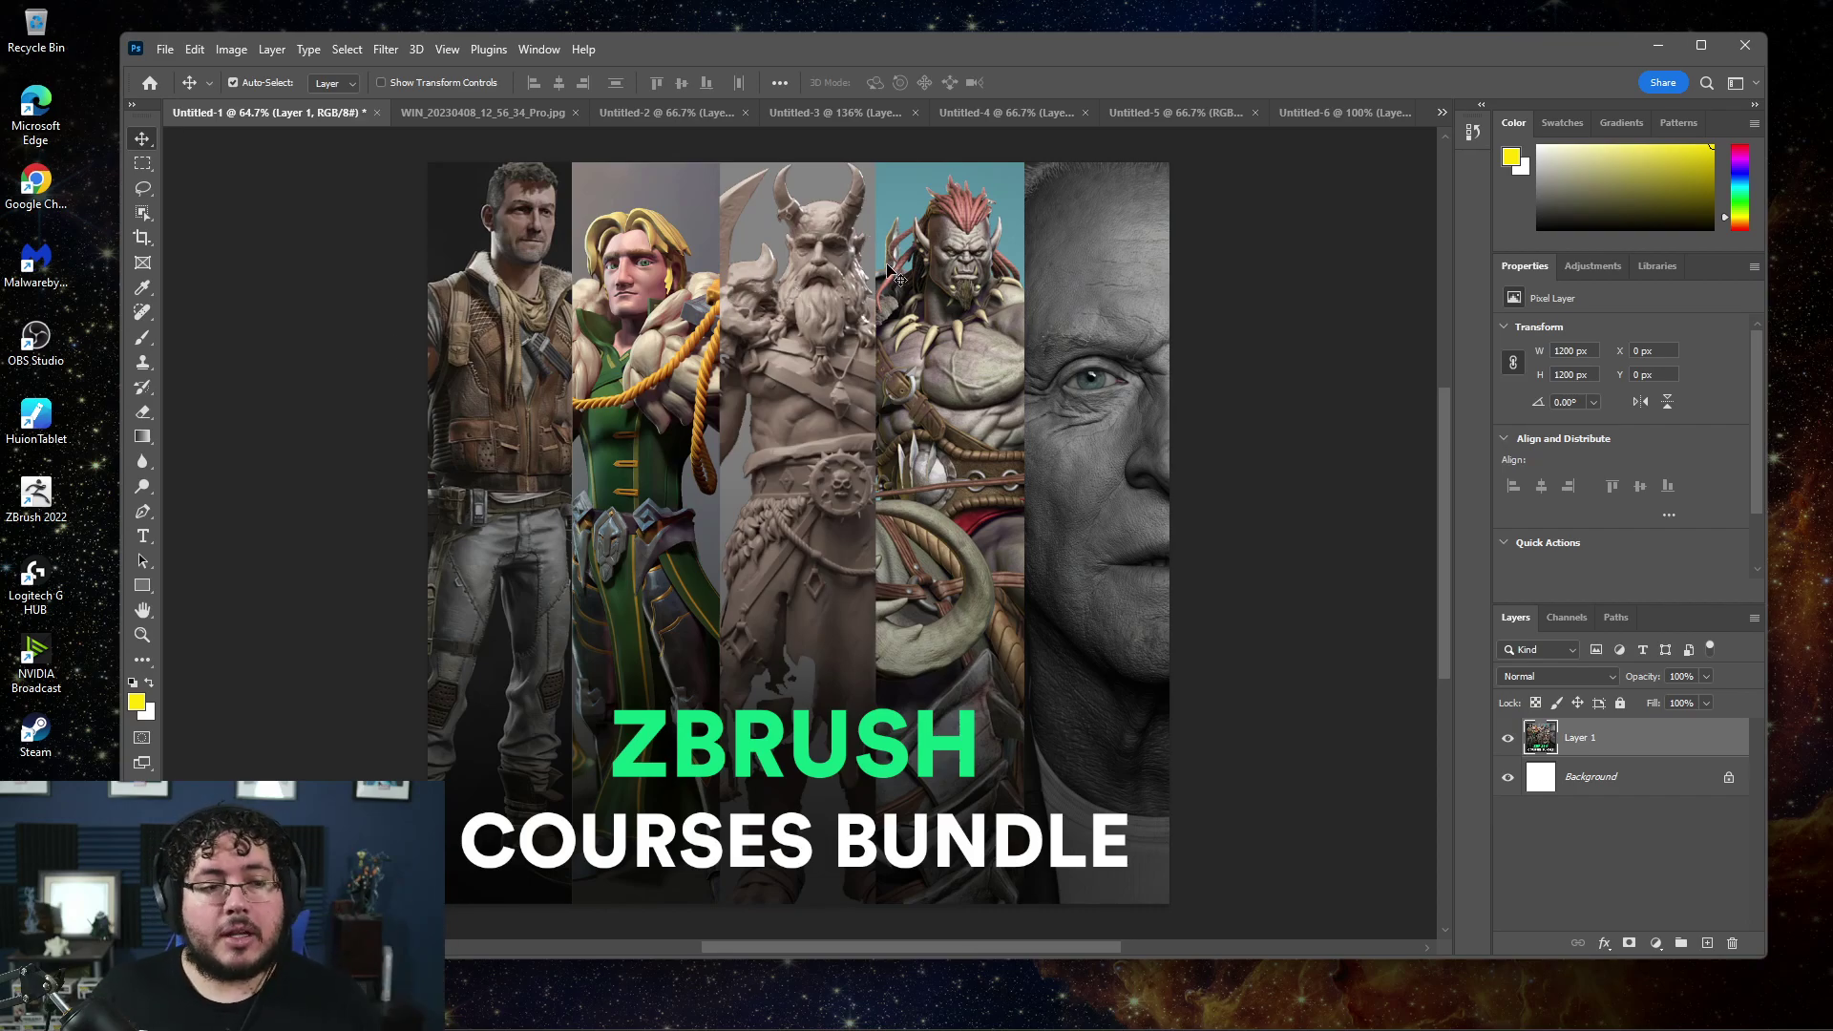
{"action": "left_click", "coordinate": [1142, 113]}
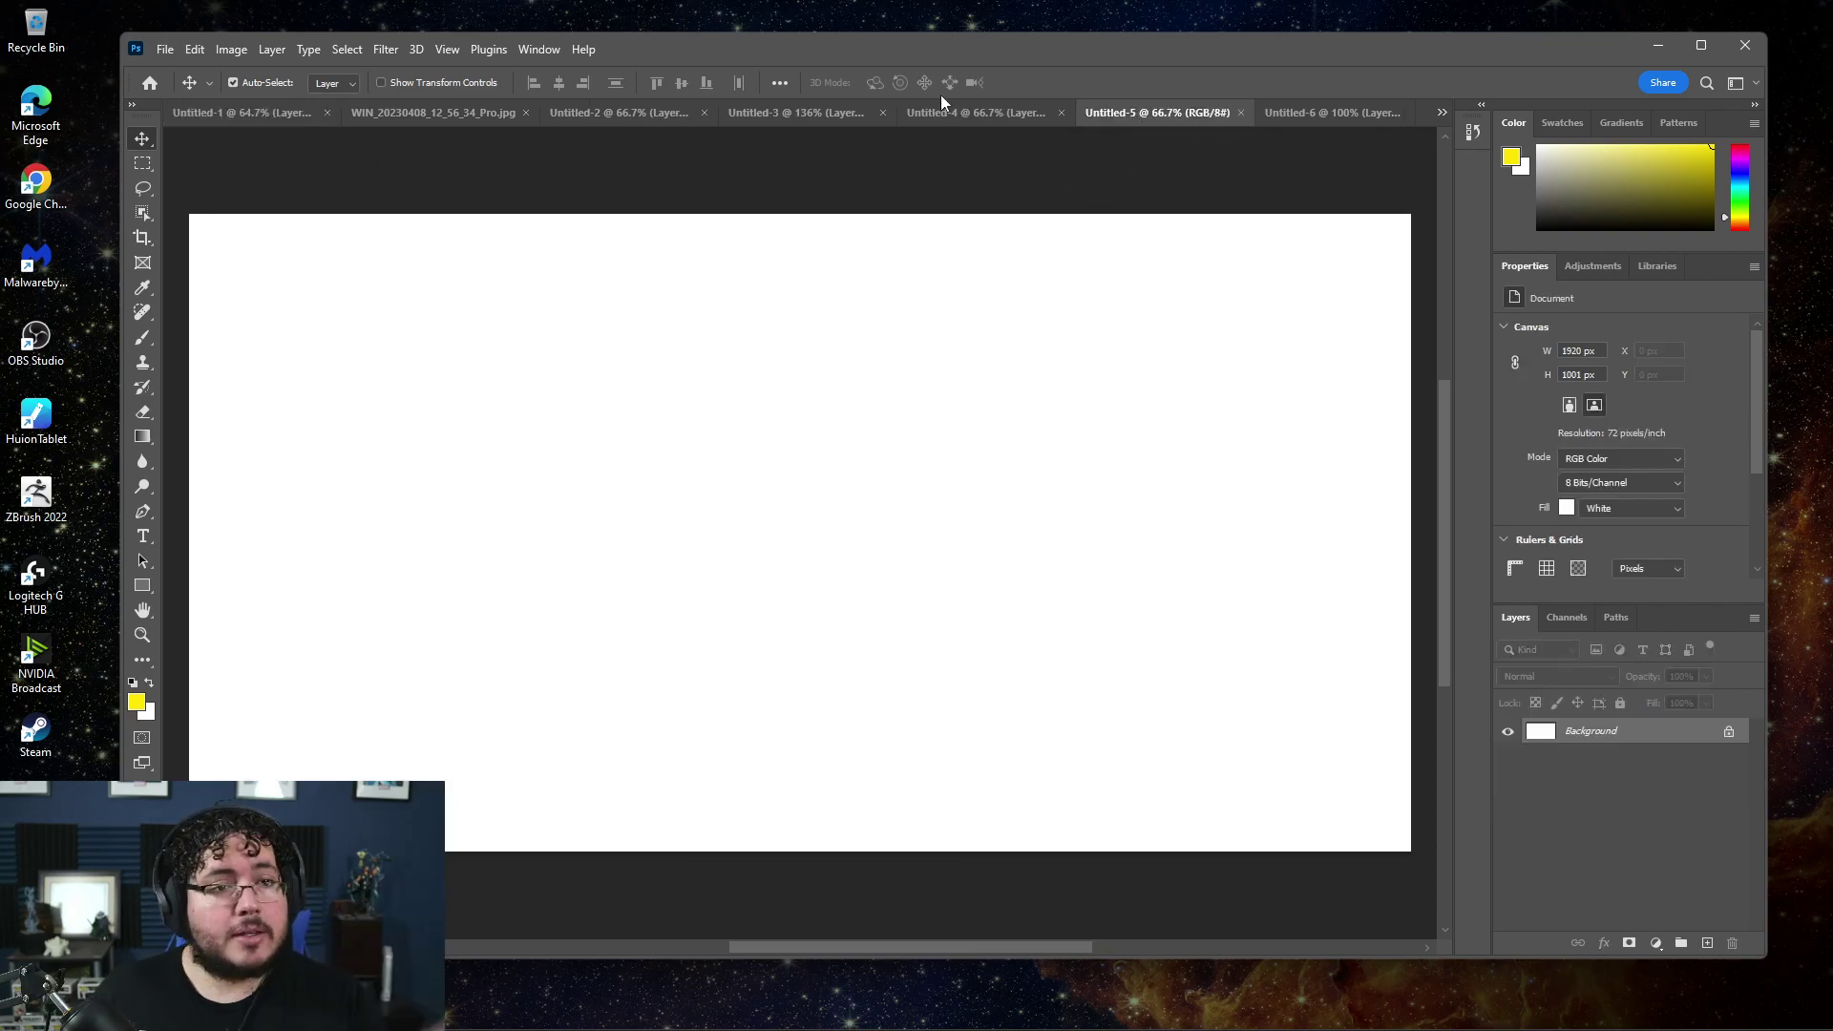
{"action": "left_click", "coordinate": [968, 114]}
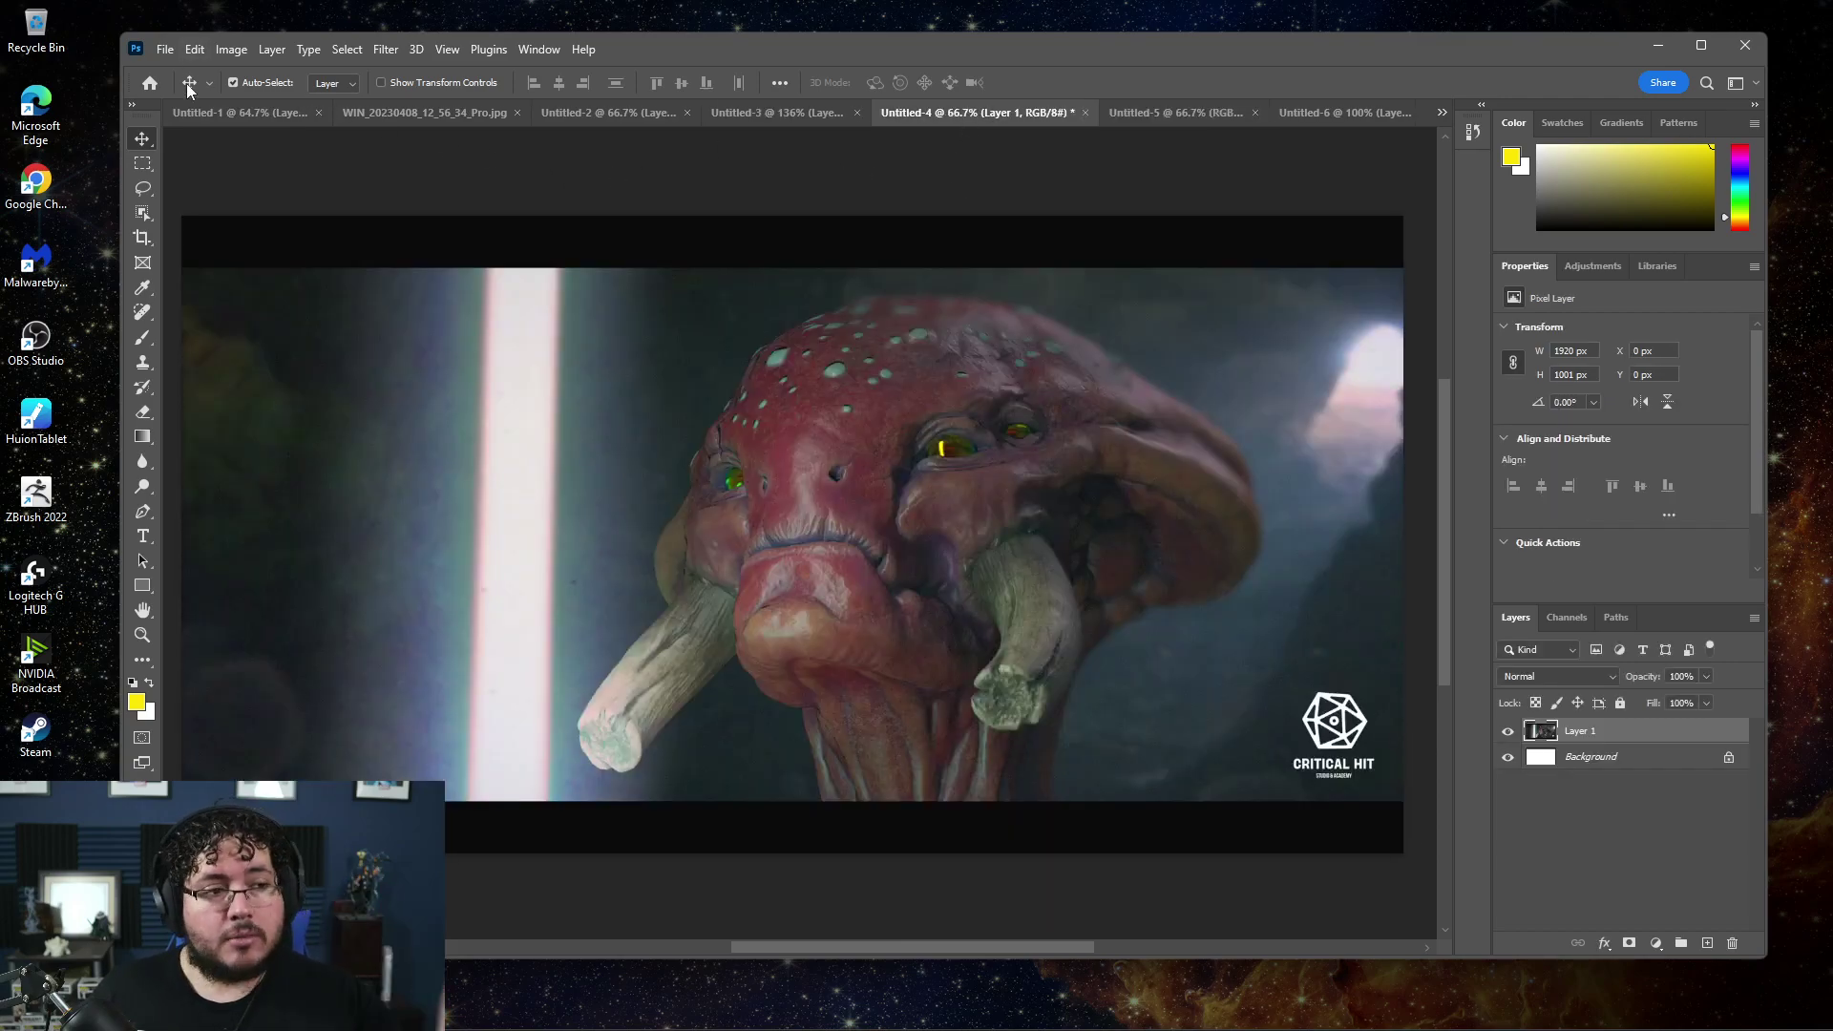
{"action": "left_click", "coordinate": [212, 113]}
{"action": "left_click", "coordinate": [999, 116]}
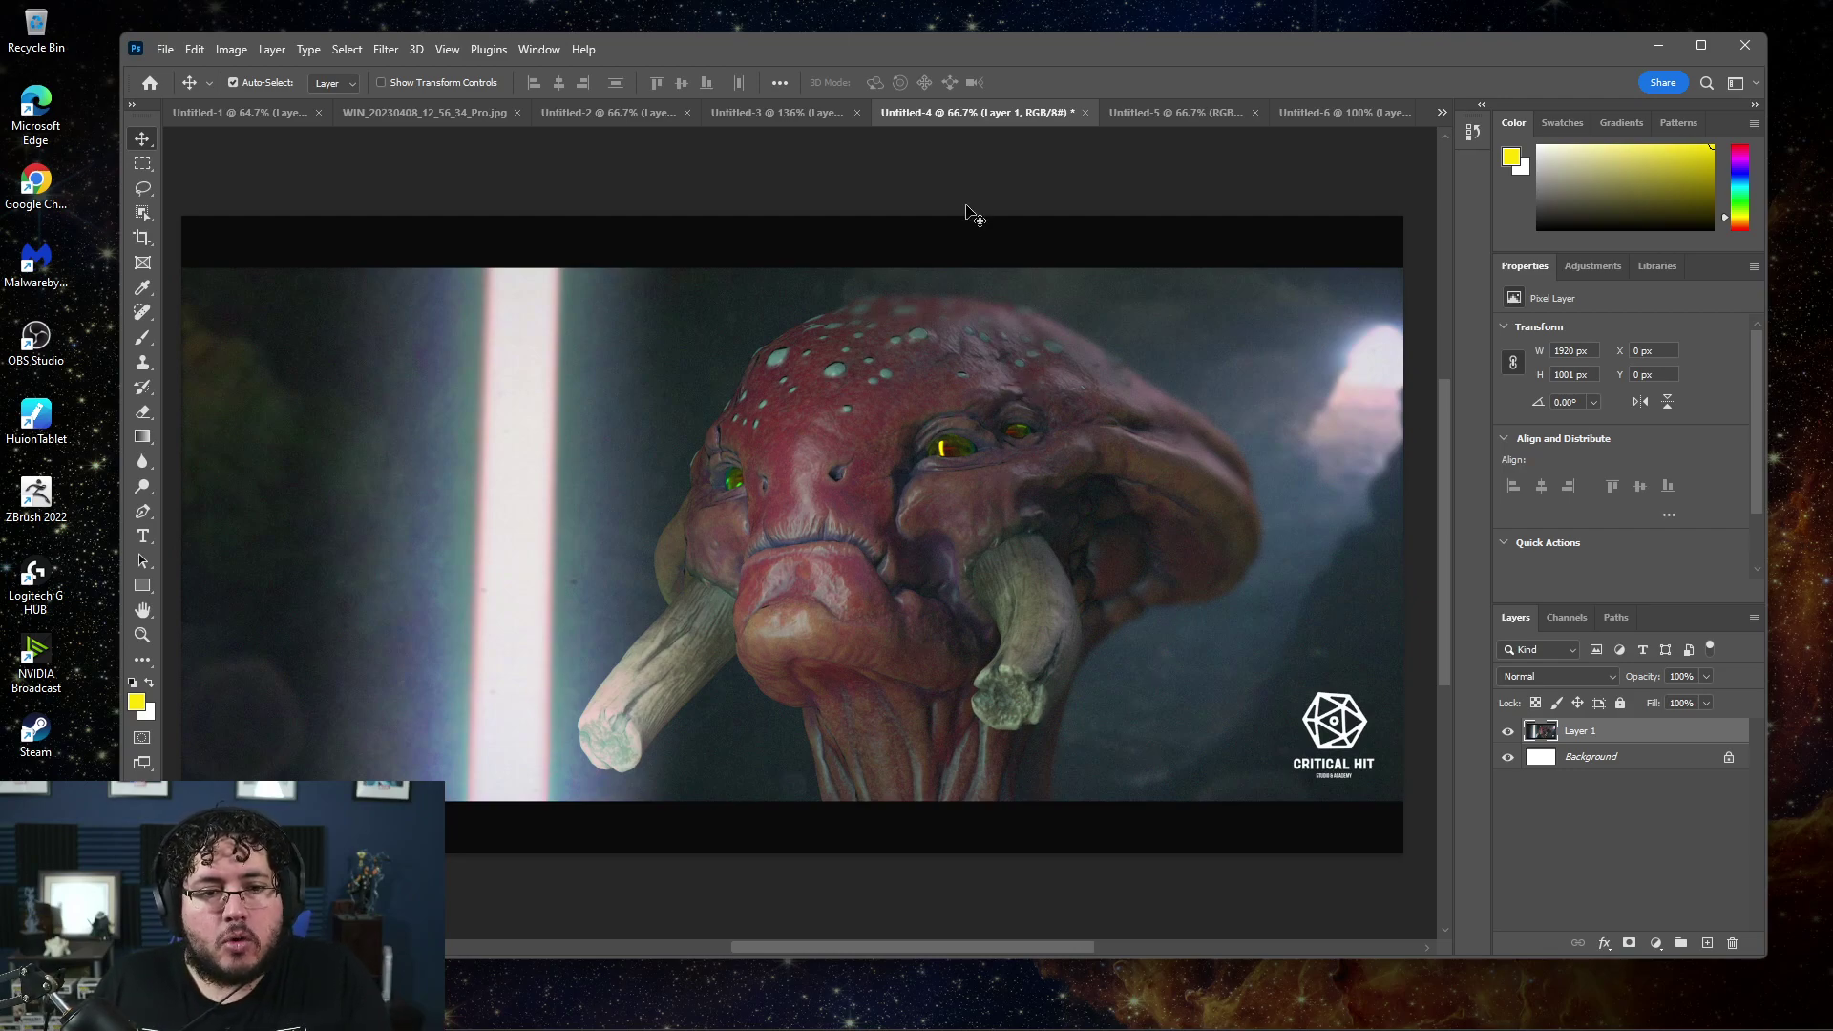
Run Neural Filters Super Zoom at 3x on the mushroom render and output a new document
{"action": "left_click", "coordinate": [385, 50]}
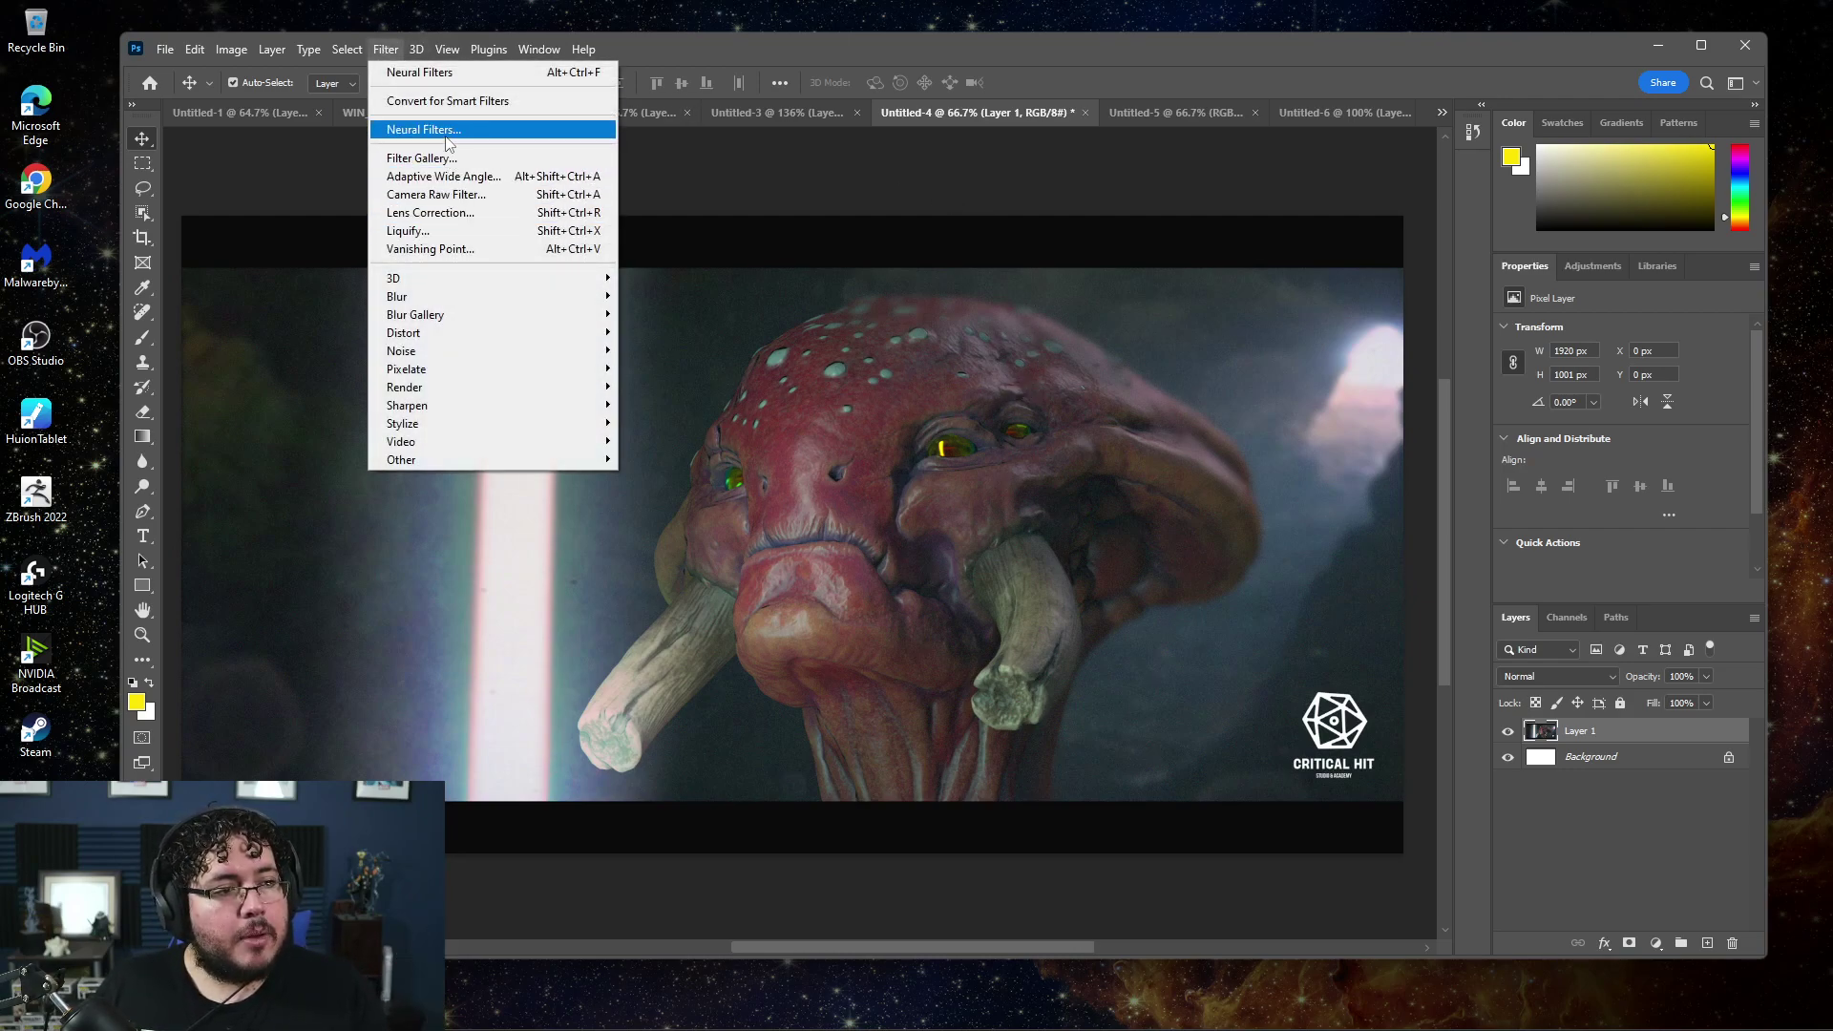
{"action": "left_click", "coordinate": [424, 129]}
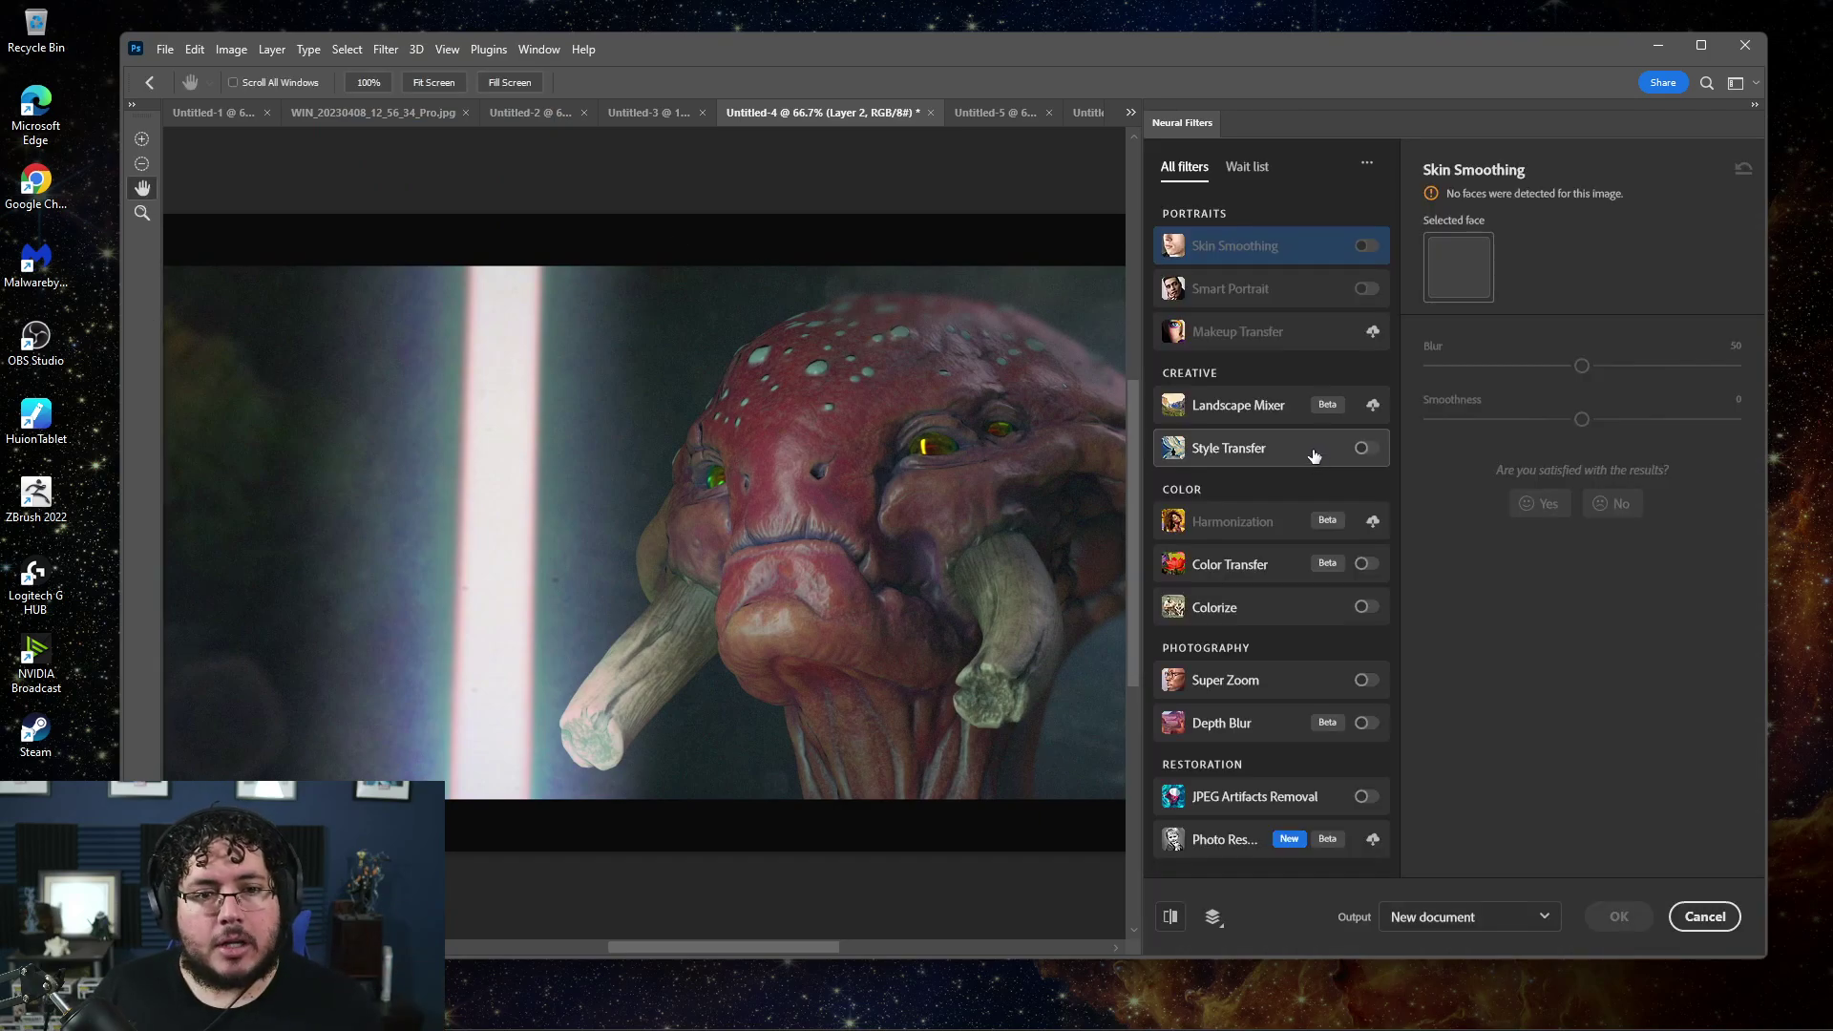
{"action": "left_click", "coordinate": [1366, 681]}
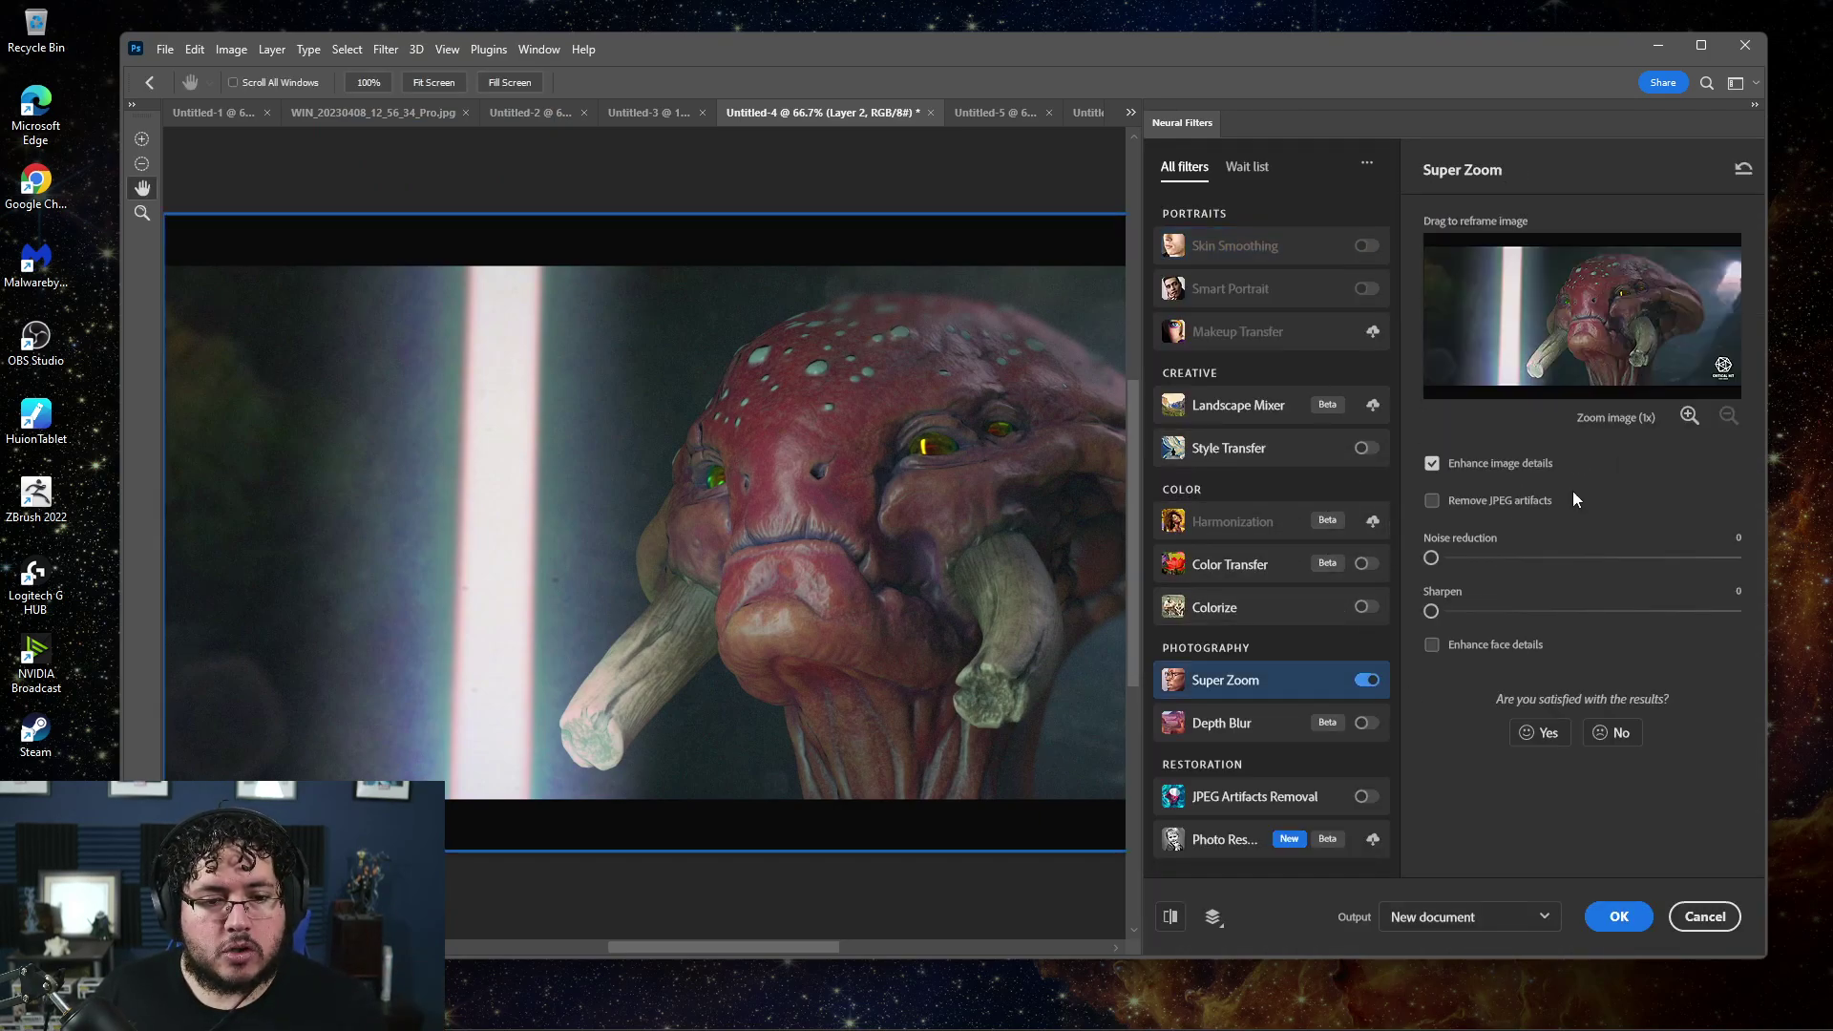
{"action": "left_click", "coordinate": [1686, 417]}
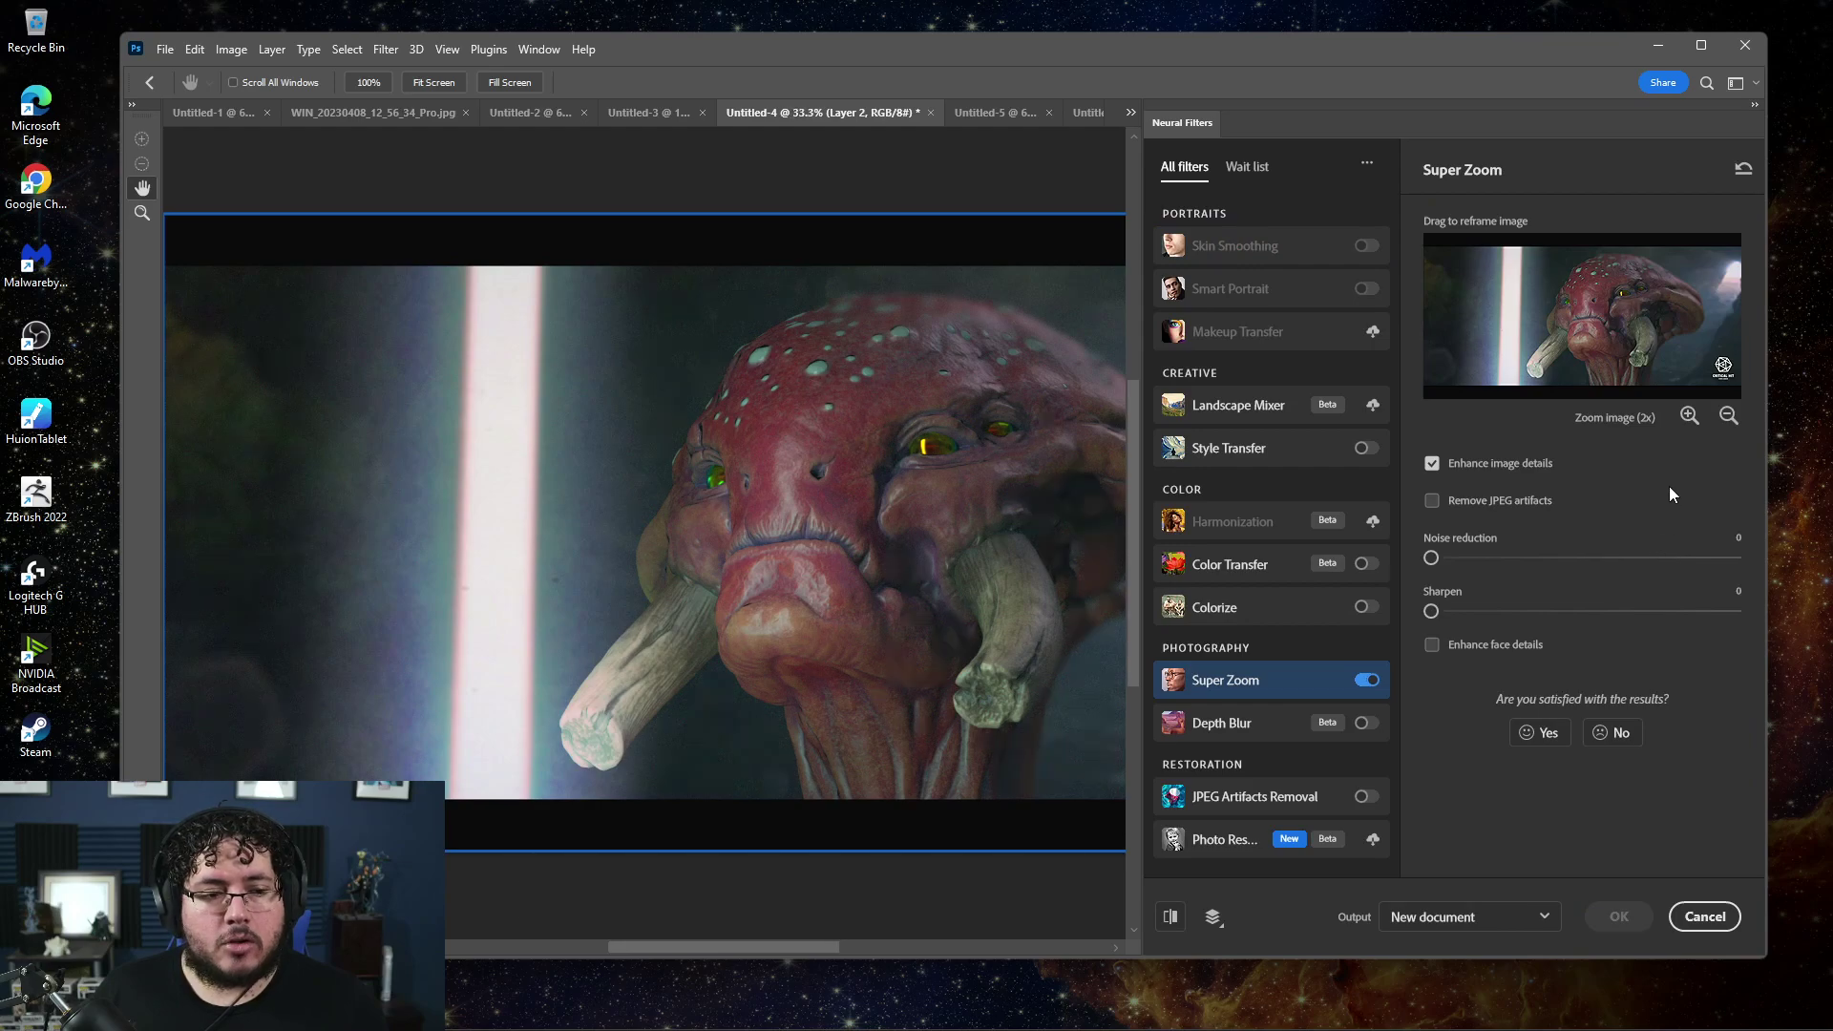
{"action": "left_click", "coordinate": [1688, 418]}
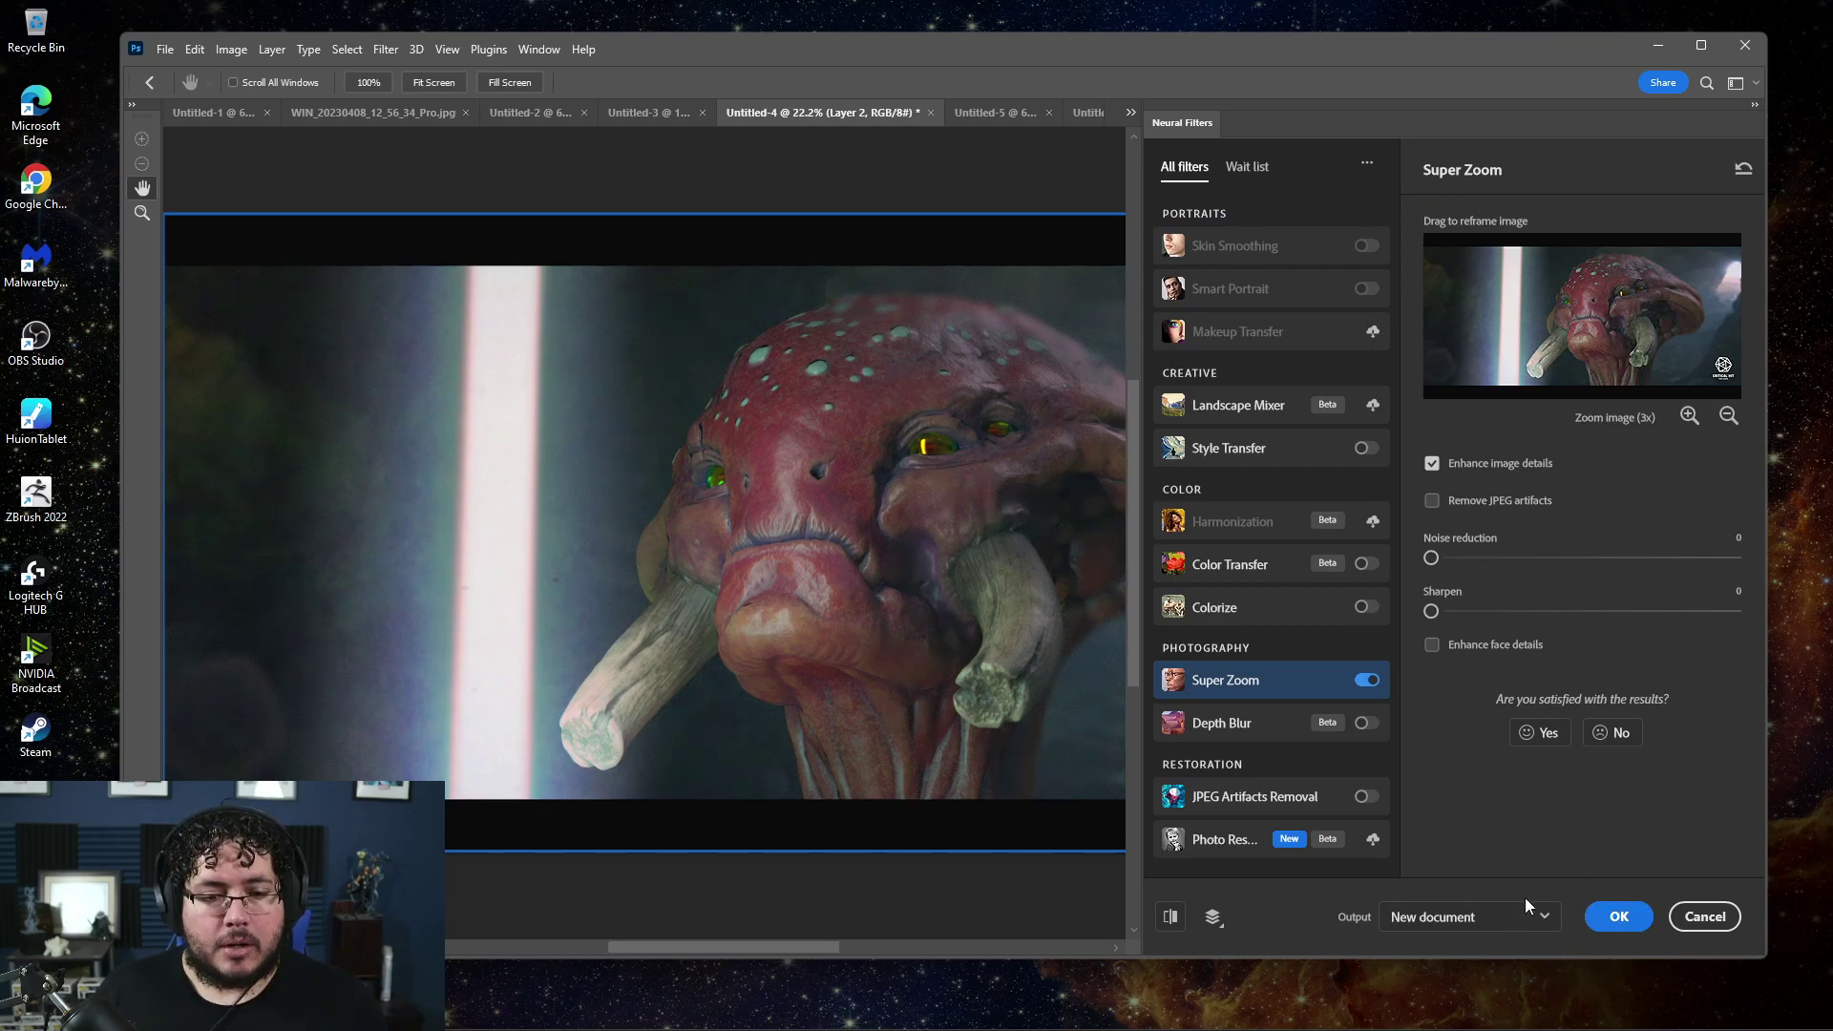
{"action": "left_click", "coordinate": [1613, 920]}
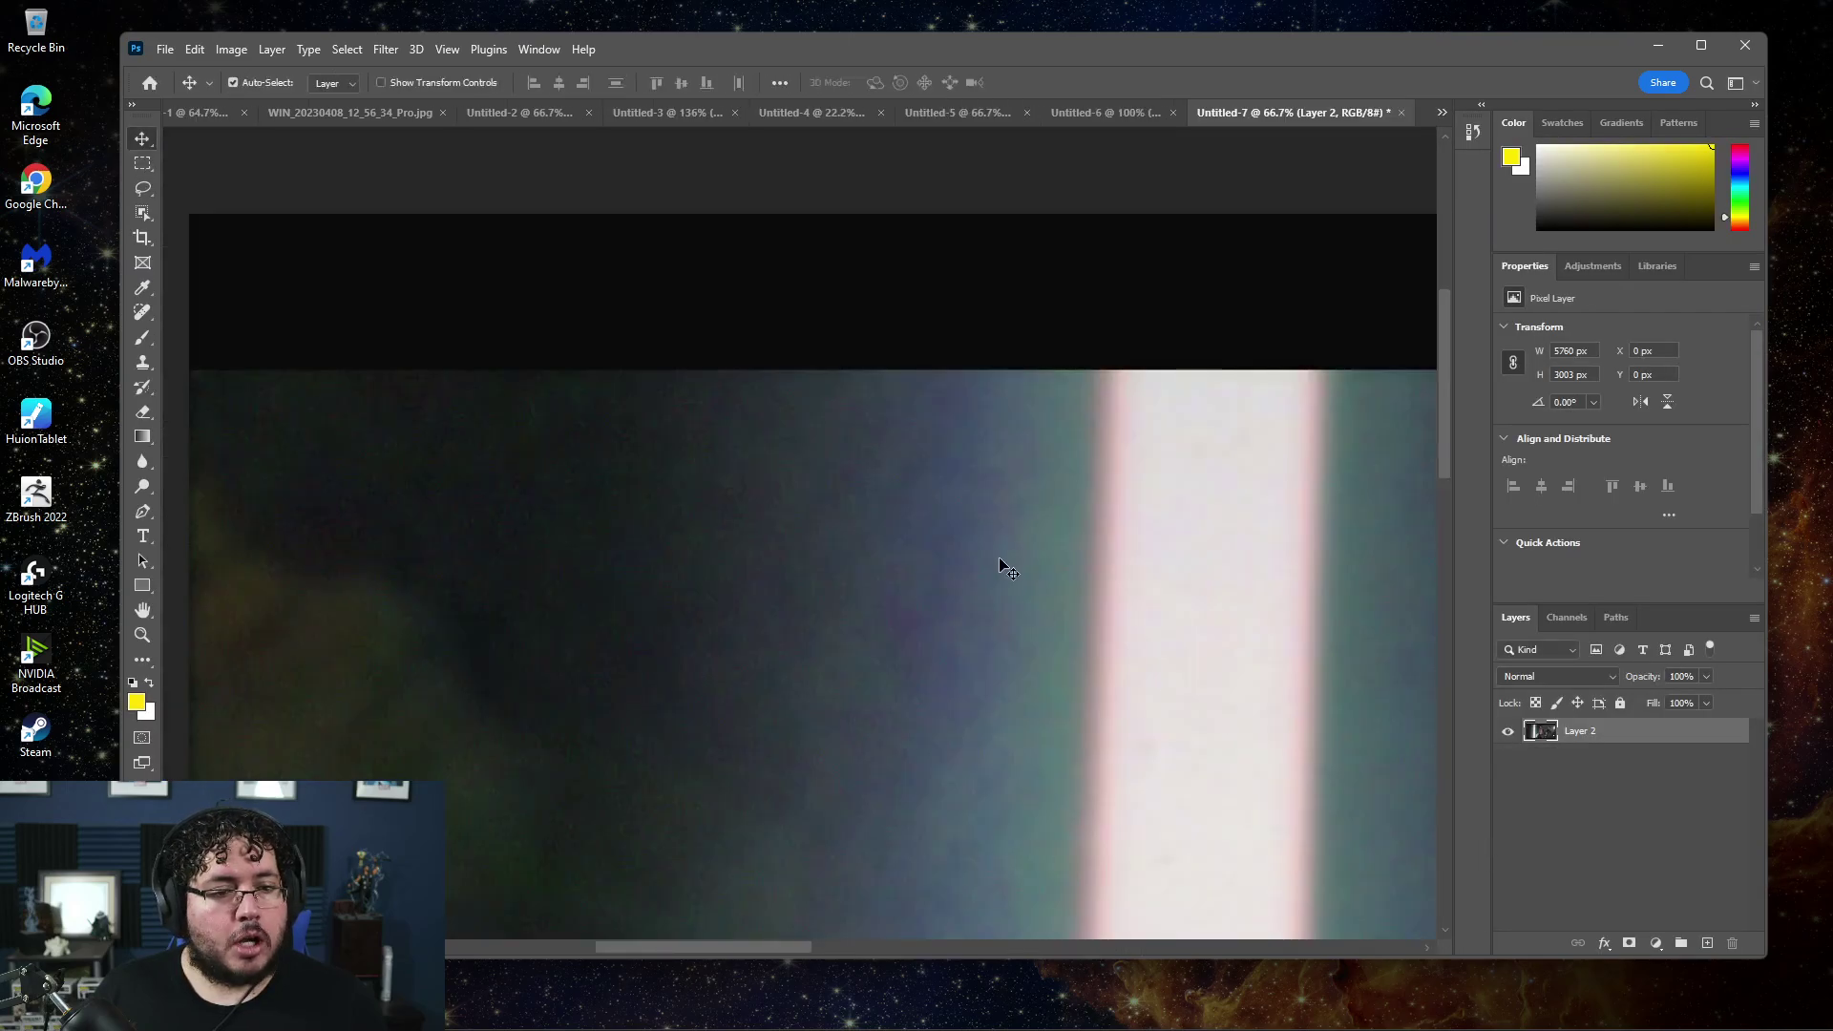
{"action": "scroll", "coordinate": [1002, 564], "scroll_direction": "down", "scroll_amount": 5}
Return to the original Untitled-4 creature and try resizing Layer 1 with Free Transform
{"action": "left_click_drag", "start_coordinate": [1105, 643], "coordinate": [826, 539]}
{"action": "scroll", "coordinate": [1049, 598], "scroll_direction": "up", "scroll_amount": 3}
{"action": "scroll", "coordinate": [1083, 593], "scroll_direction": "up", "scroll_amount": 3}
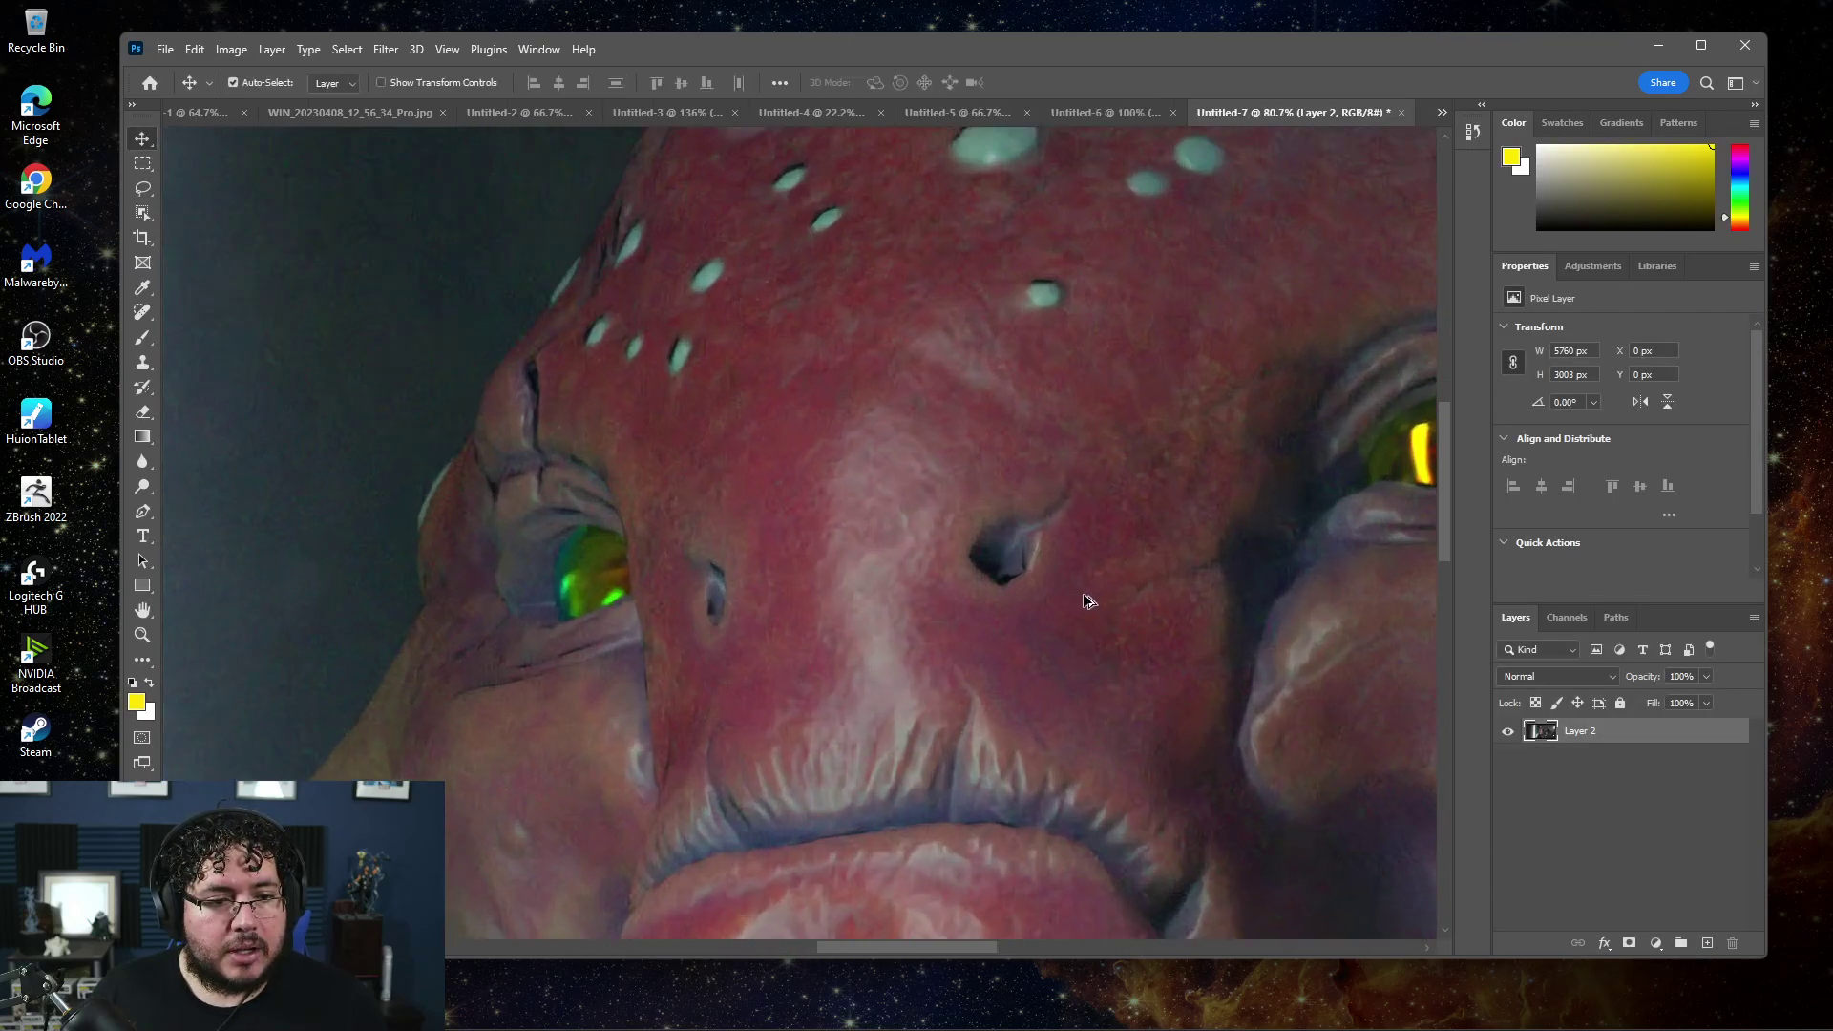
{"action": "scroll", "coordinate": [1084, 594], "scroll_direction": "up", "scroll_amount": 2}
{"action": "scroll", "coordinate": [1083, 593], "scroll_direction": "down", "scroll_amount": 5}
{"action": "scroll", "coordinate": [1082, 593], "scroll_direction": "down", "scroll_amount": 3}
{"action": "scroll", "coordinate": [1082, 593], "scroll_direction": "up", "scroll_amount": 1}
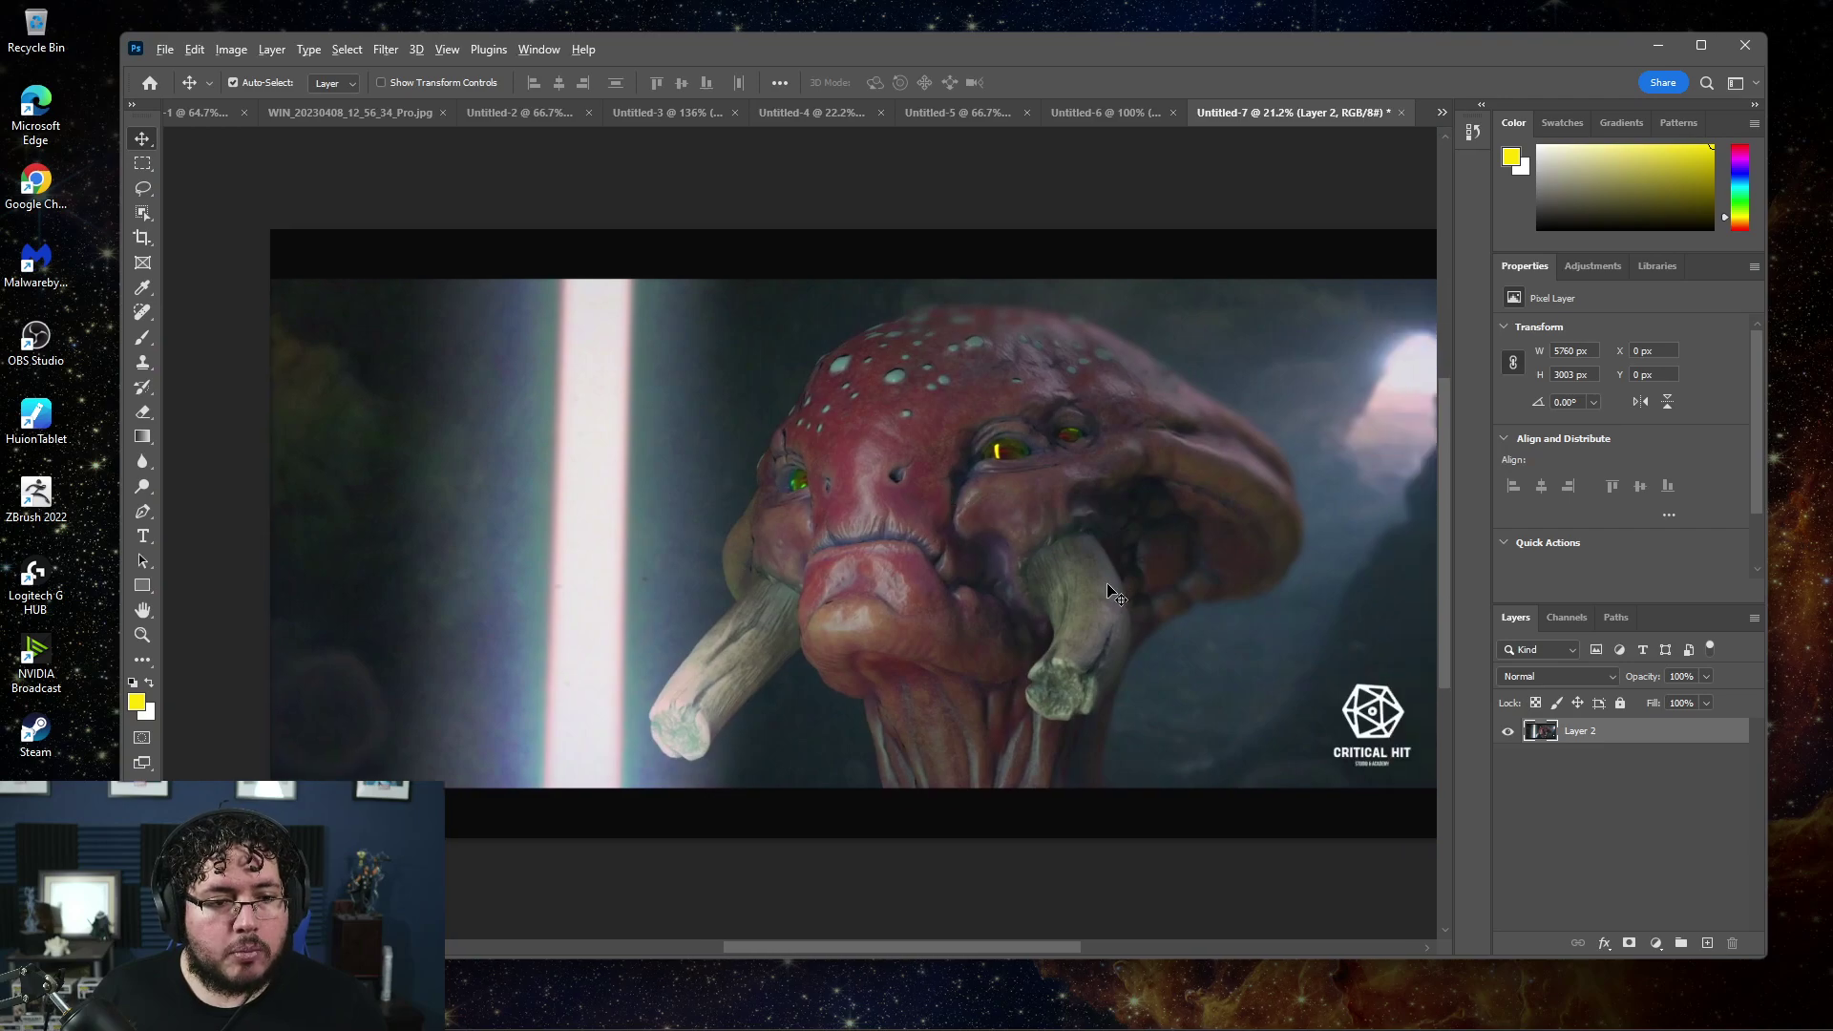
{"action": "scroll", "coordinate": [1099, 562], "scroll_direction": "up", "scroll_amount": 4}
{"action": "scroll", "coordinate": [1098, 569], "scroll_direction": "down", "scroll_amount": 3}
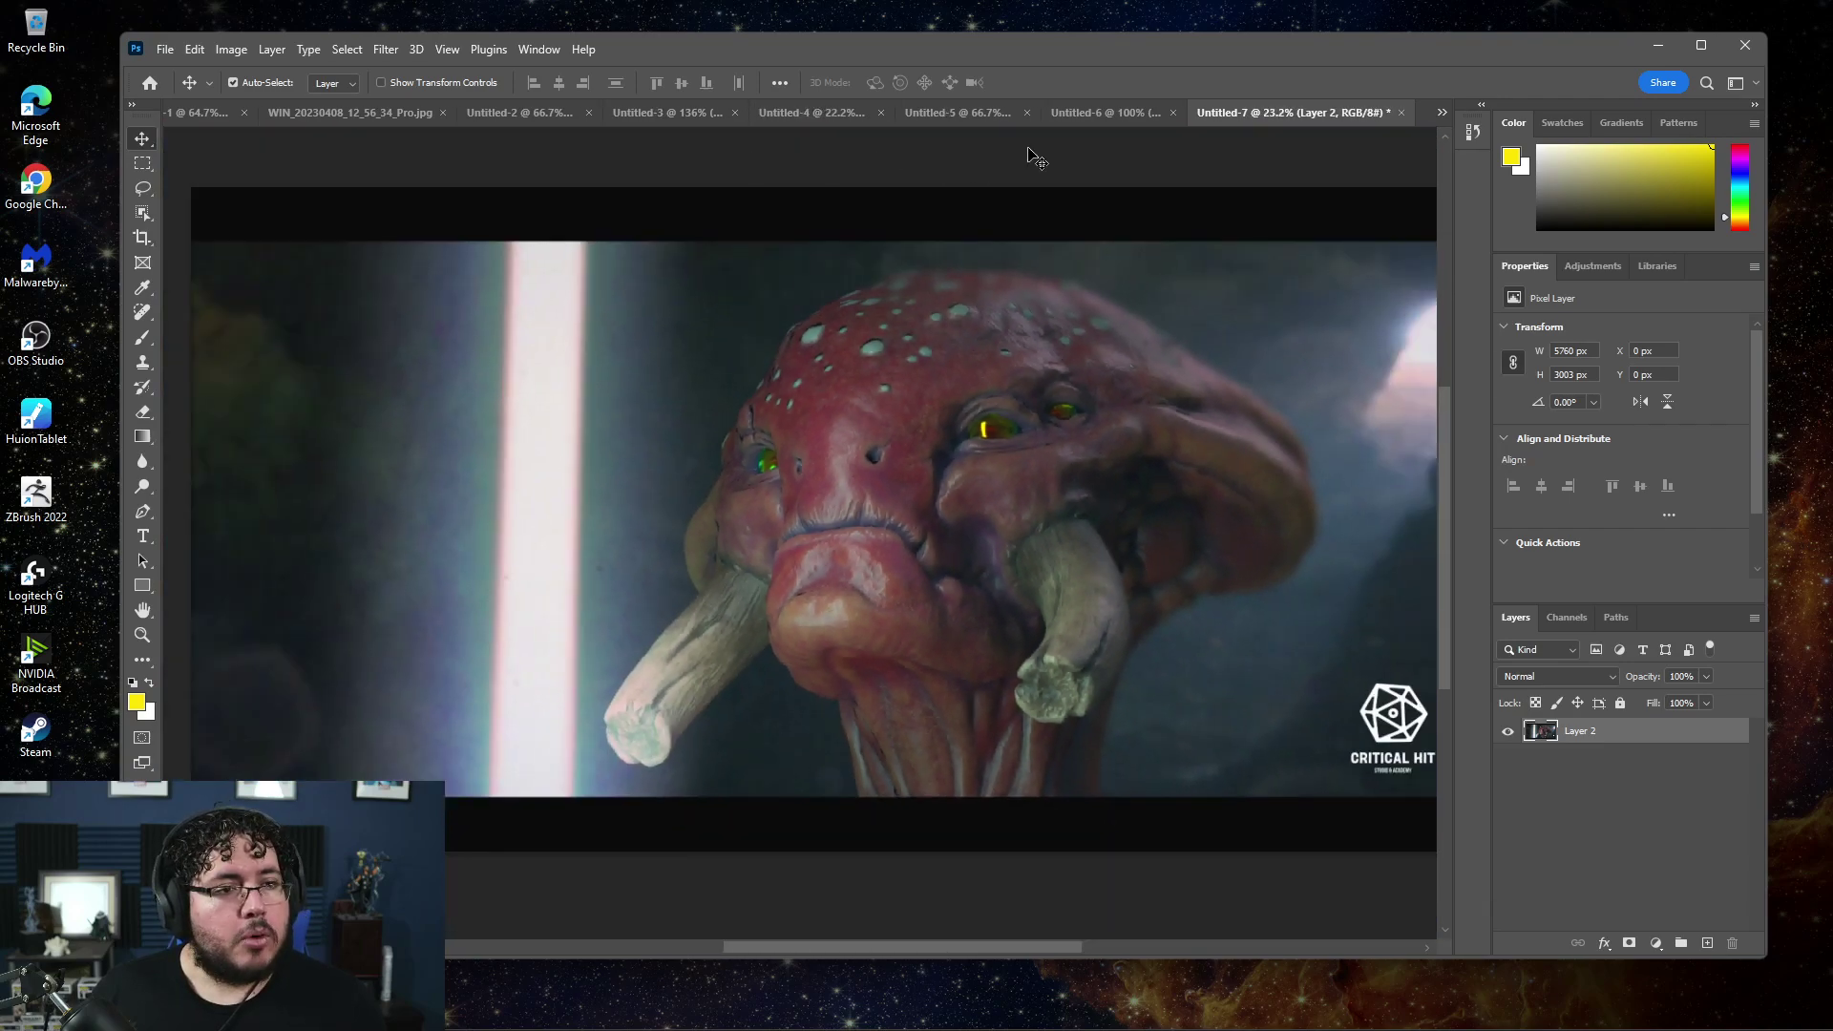
{"action": "left_click", "coordinate": [850, 112]}
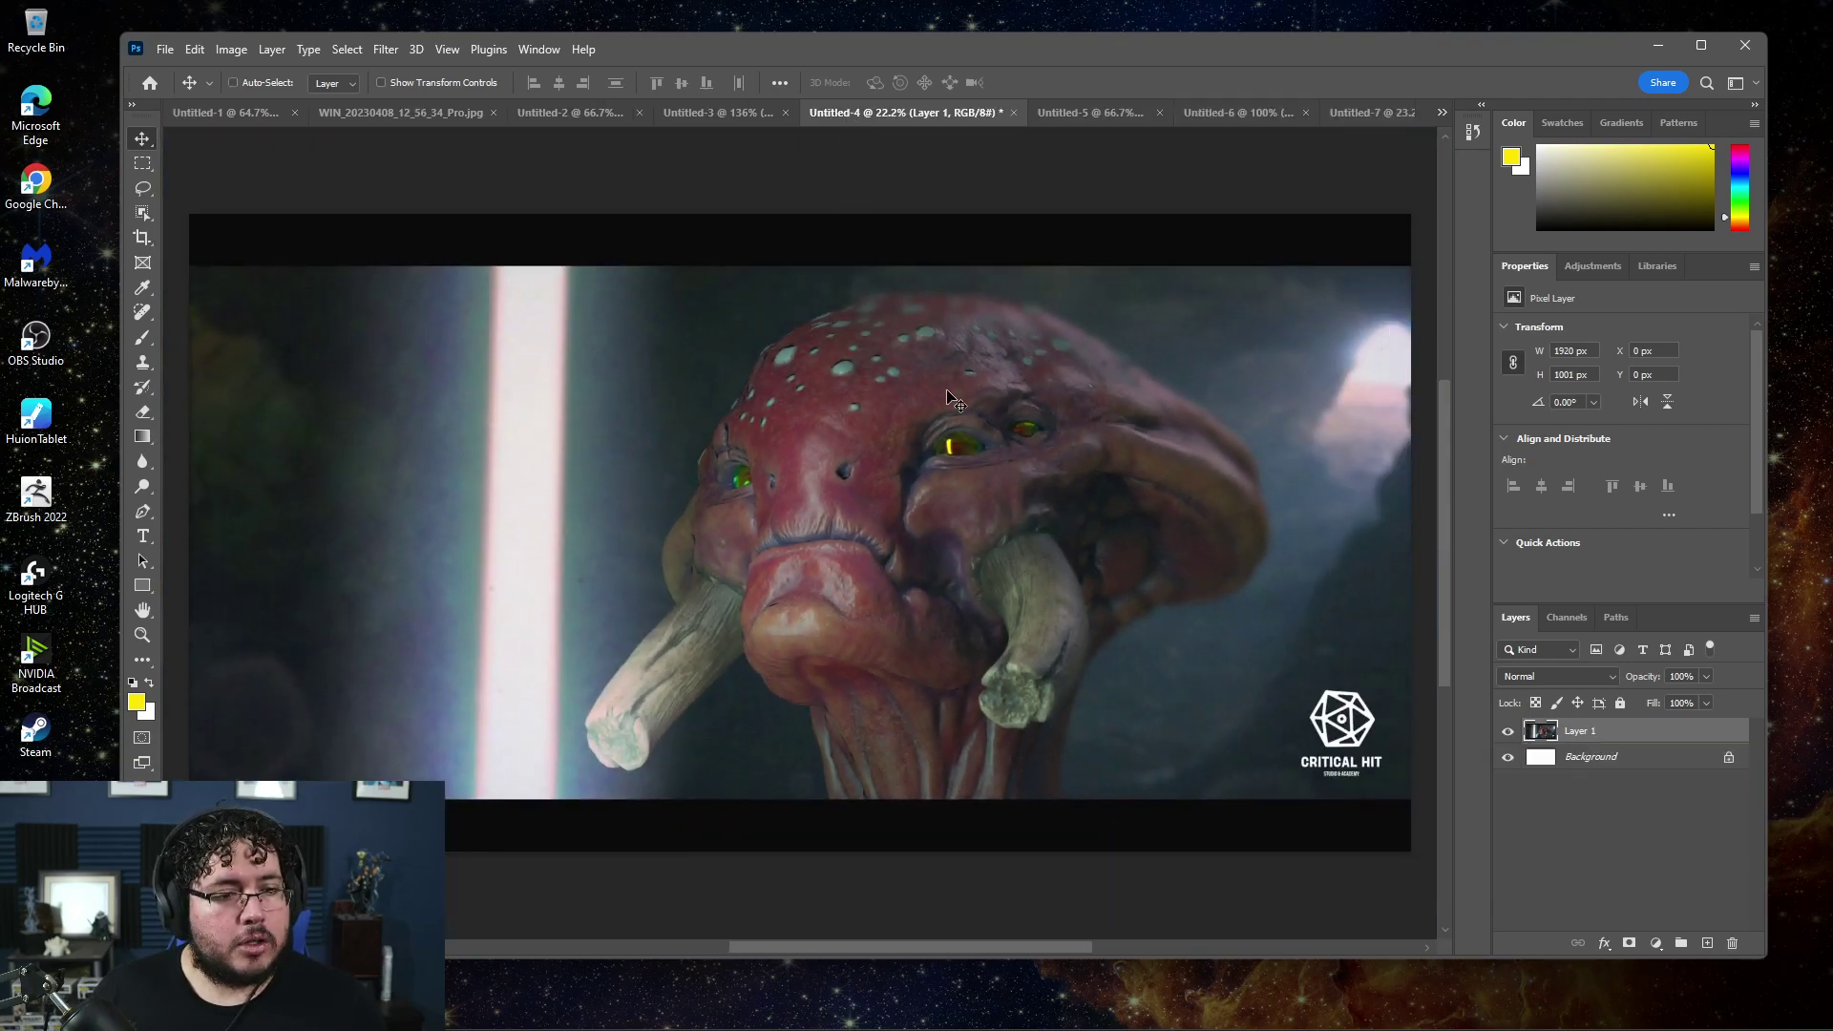
{"action": "key", "text": "ctrl+t"}
{"action": "key", "text": "ctrl+minus"}
{"action": "key", "text": "ctrl+minus"}
{"action": "mouse_move", "coordinate": [1187, 339]}
{"action": "left_mouse_down"}
{"action": "mouse_move", "coordinate": [1386, 238]}
{"action": "mouse_move", "coordinate": [1261, 335]}
{"action": "left_mouse_up"}
{"action": "key", "text": "ctrl+plus"}
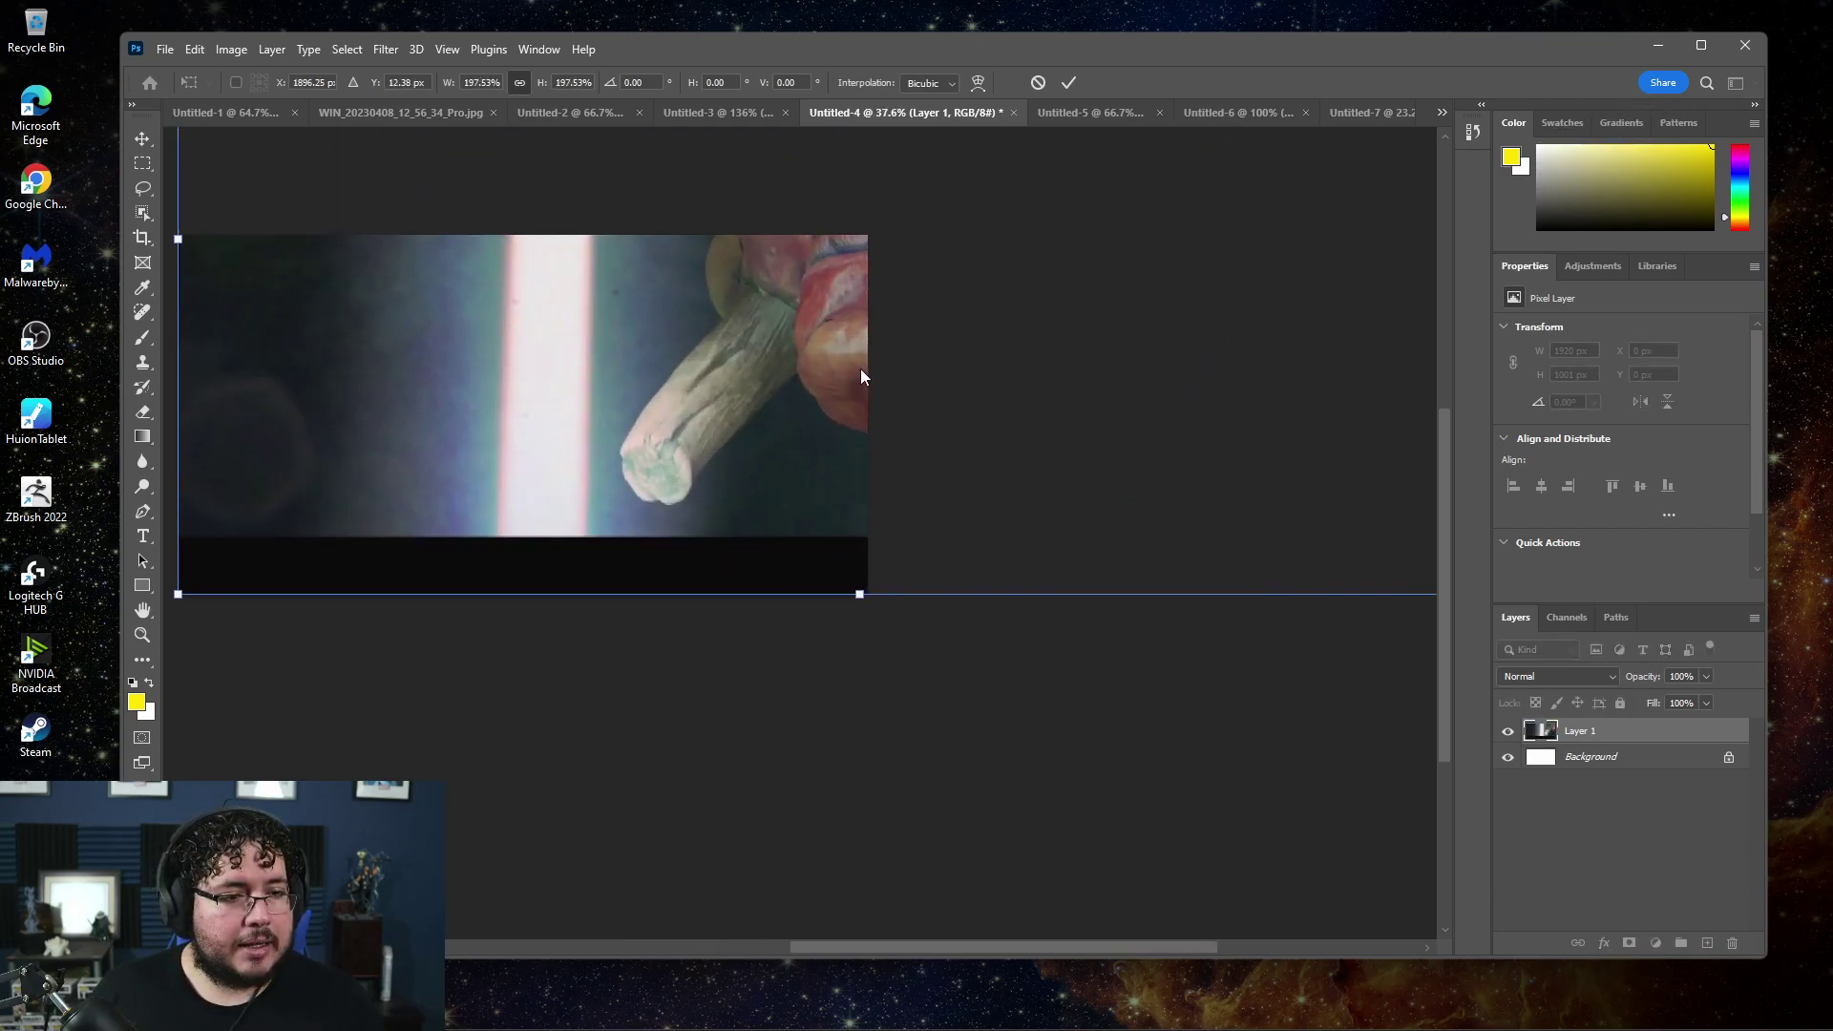
{"action": "key", "text": "alt+space"}
{"action": "key", "text": "Escape"}
{"action": "key", "text": "Return"}
{"action": "scroll", "coordinate": [730, 327], "scroll_direction": "up", "scroll_amount": 5, "text": "alt"}
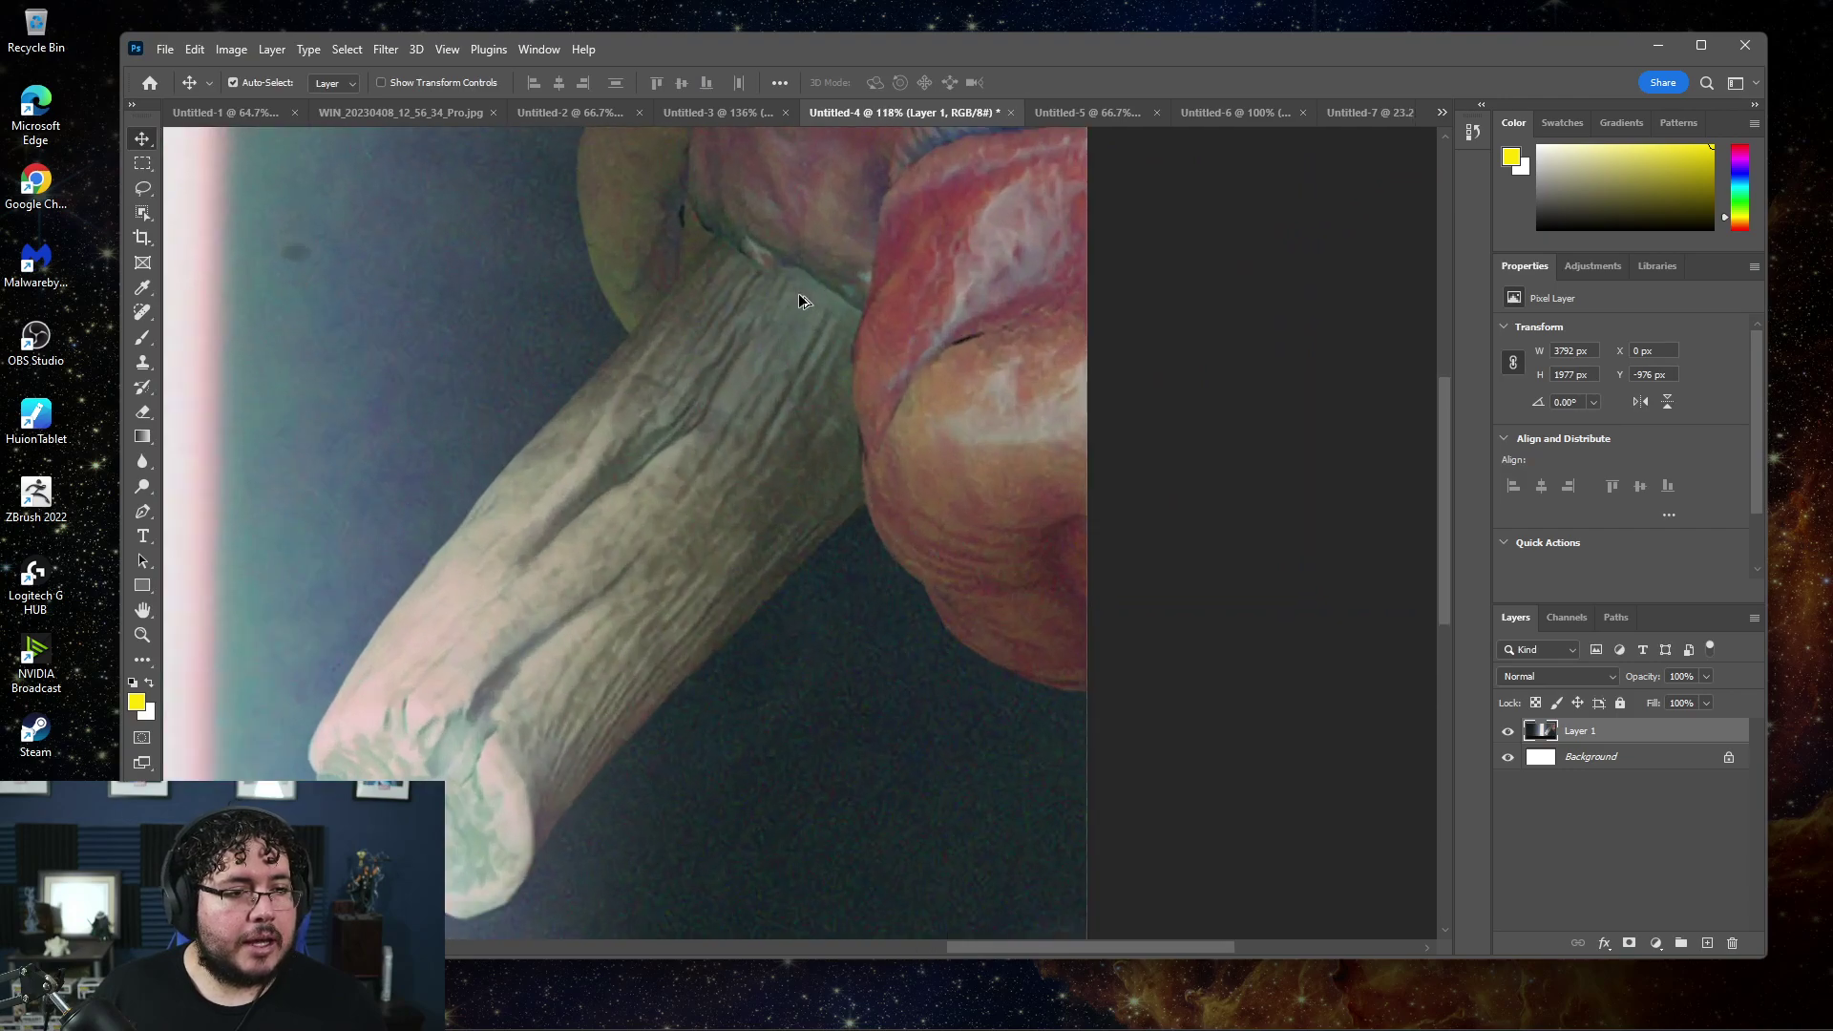
{"action": "scroll", "coordinate": [799, 299], "scroll_direction": "up", "scroll_amount": 5, "text": "alt"}
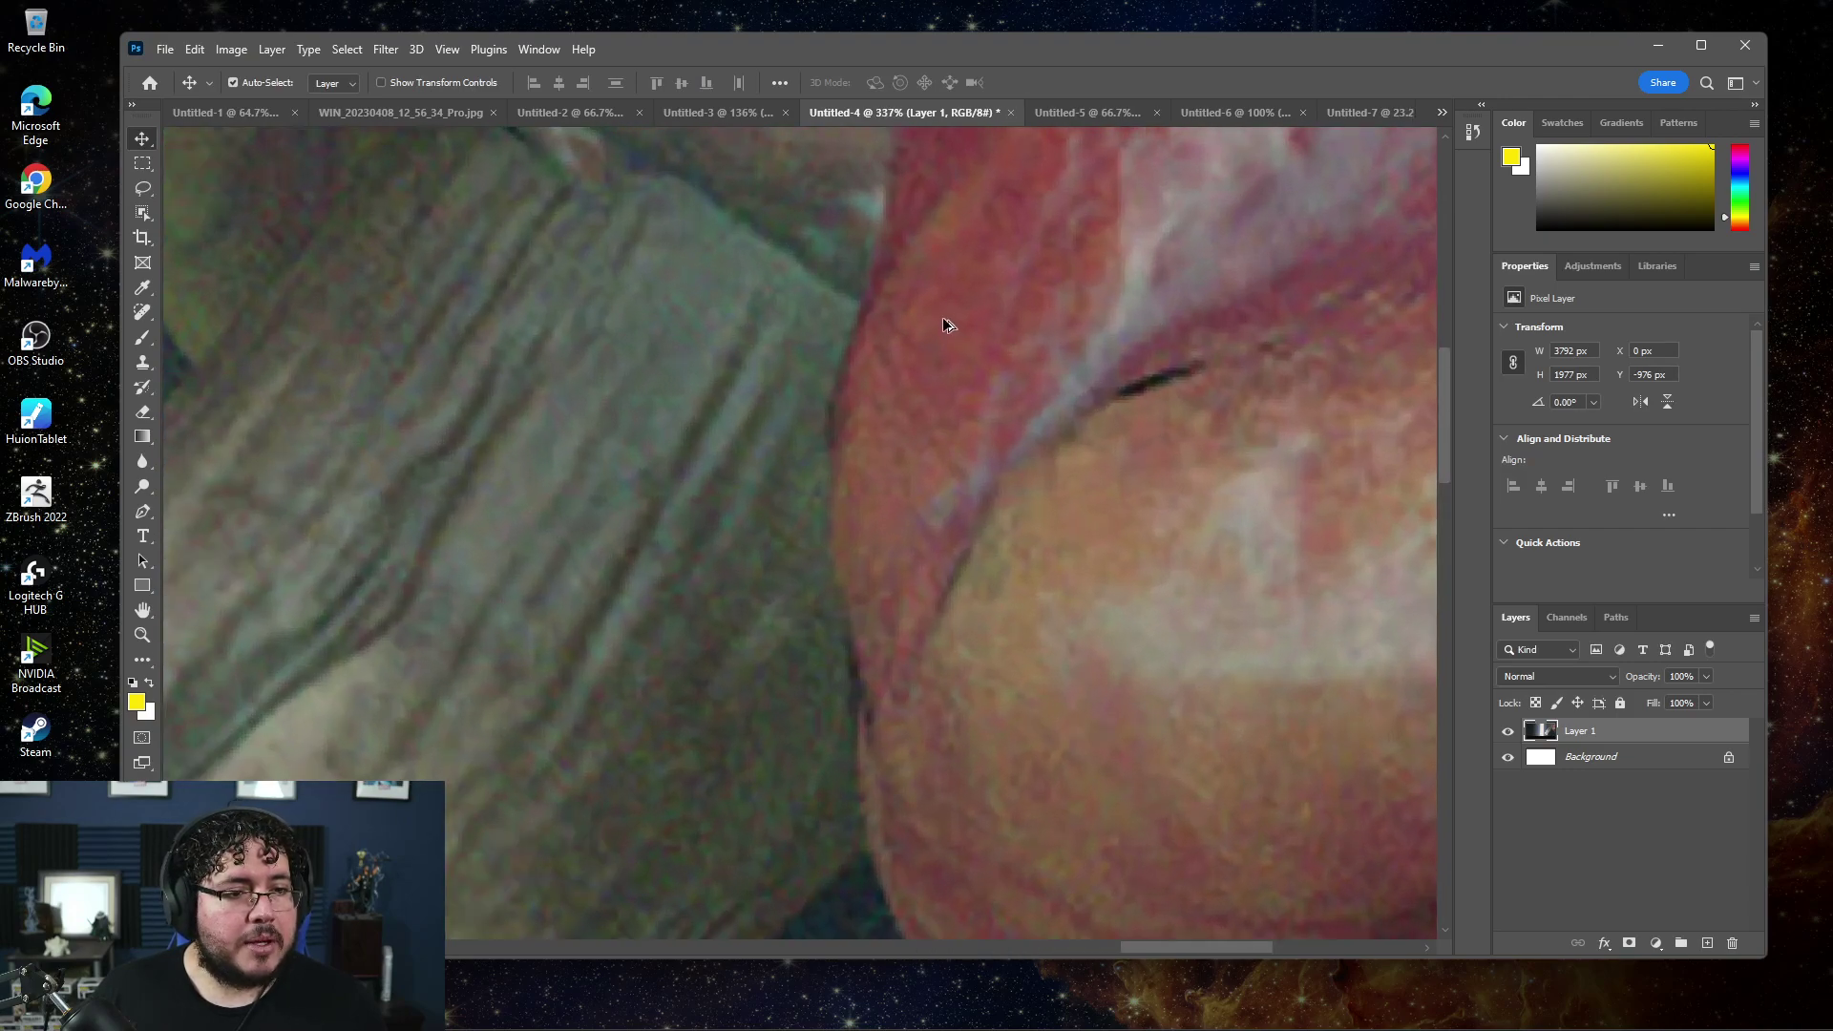
Close the Untitled-7 document without saving changes
{"action": "left_click", "coordinate": [1355, 109]}
{"action": "scroll", "coordinate": [775, 515], "scroll_direction": "up", "scroll_amount": 5, "text": "alt"}
{"action": "scroll", "coordinate": [686, 544], "scroll_direction": "up", "scroll_amount": 3, "text": "alt"}
{"action": "scroll", "coordinate": [859, 530], "scroll_direction": "down", "scroll_amount": 2, "text": "alt"}
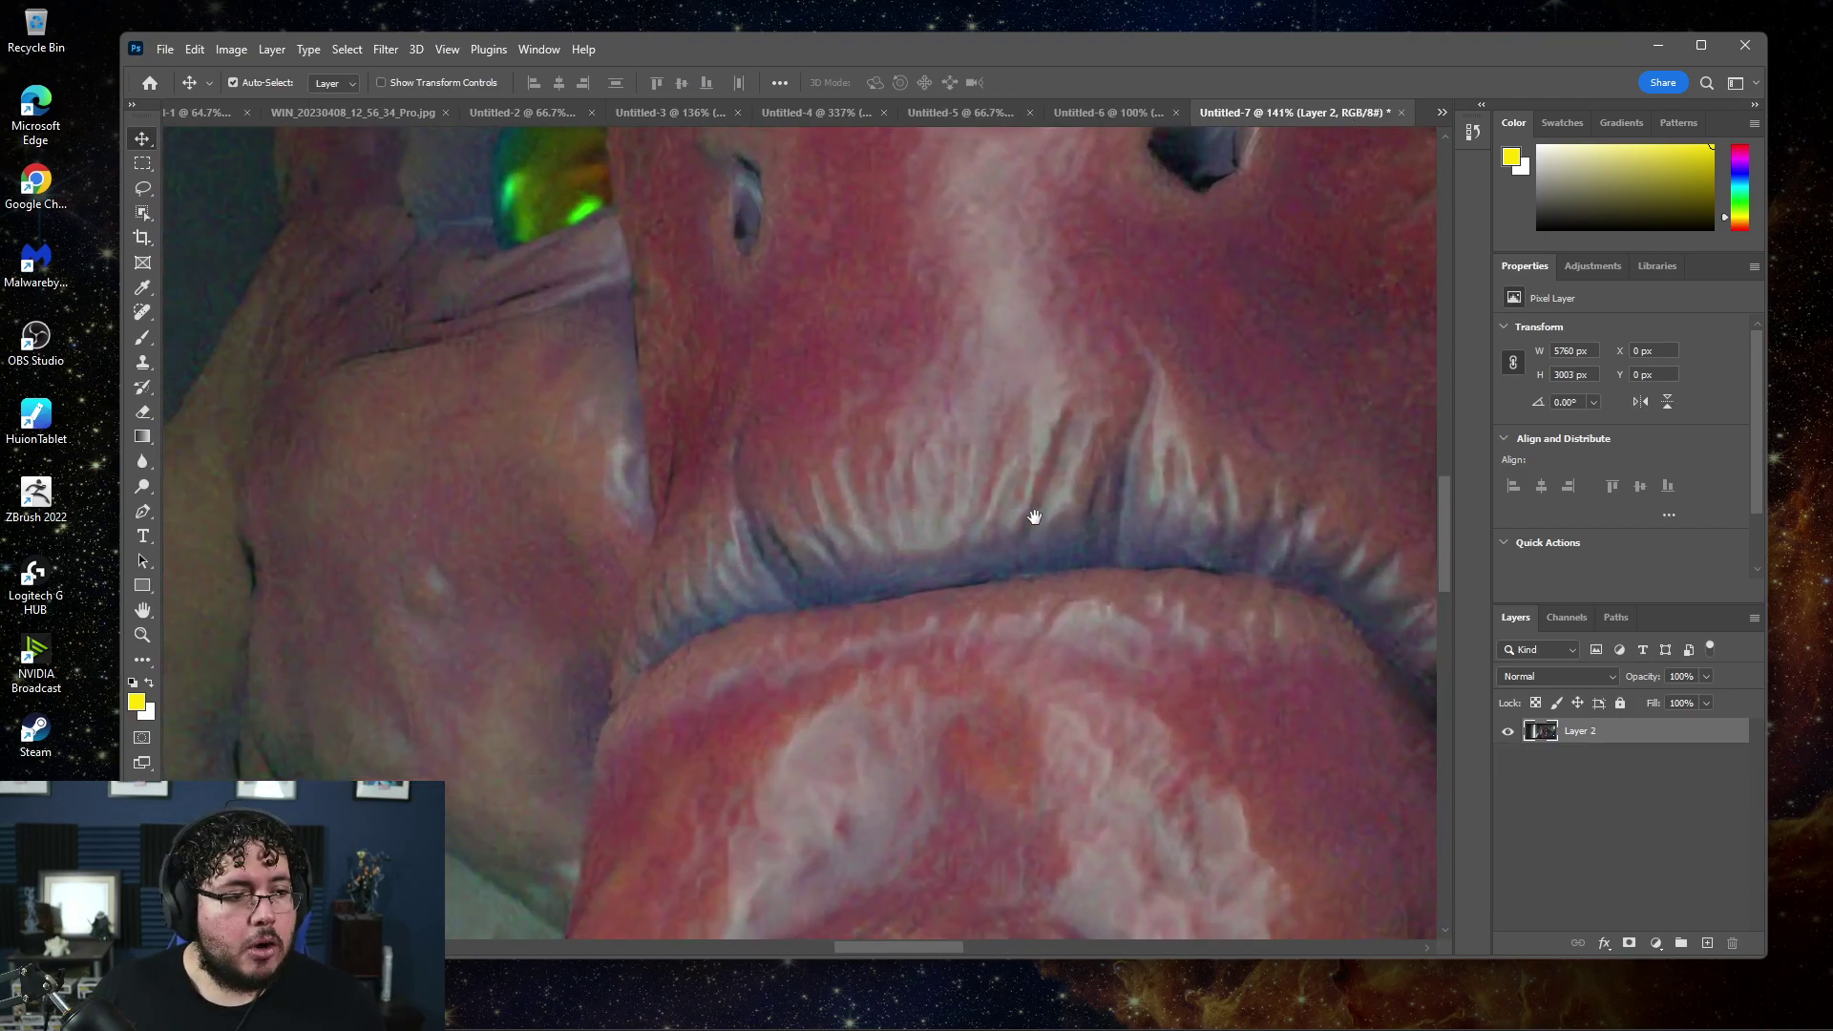
{"action": "scroll", "coordinate": [840, 472], "scroll_direction": "down", "scroll_amount": 2, "text": "alt"}
{"action": "scroll", "coordinate": [837, 460], "scroll_direction": "down", "scroll_amount": 3, "text": "alt"}
{"action": "scroll", "coordinate": [1020, 374], "scroll_direction": "down", "scroll_amount": 1, "text": "alt"}
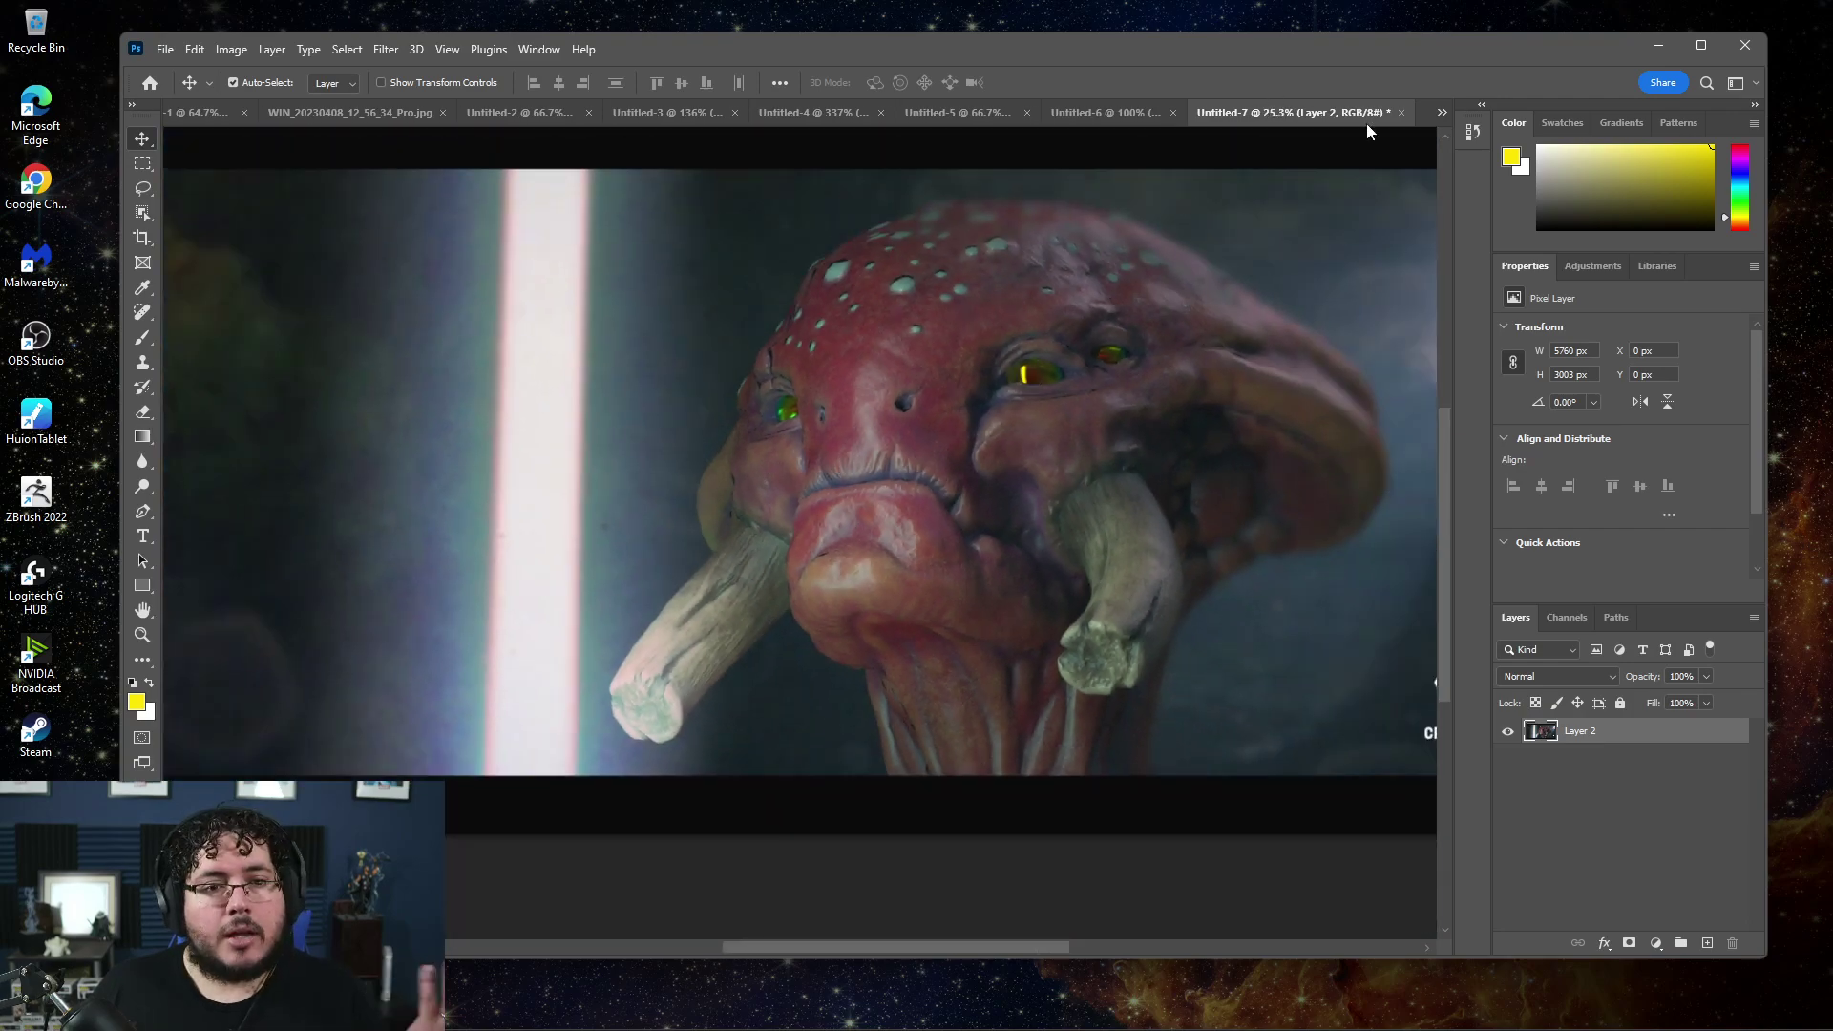
{"action": "left_click", "coordinate": [1401, 113]}
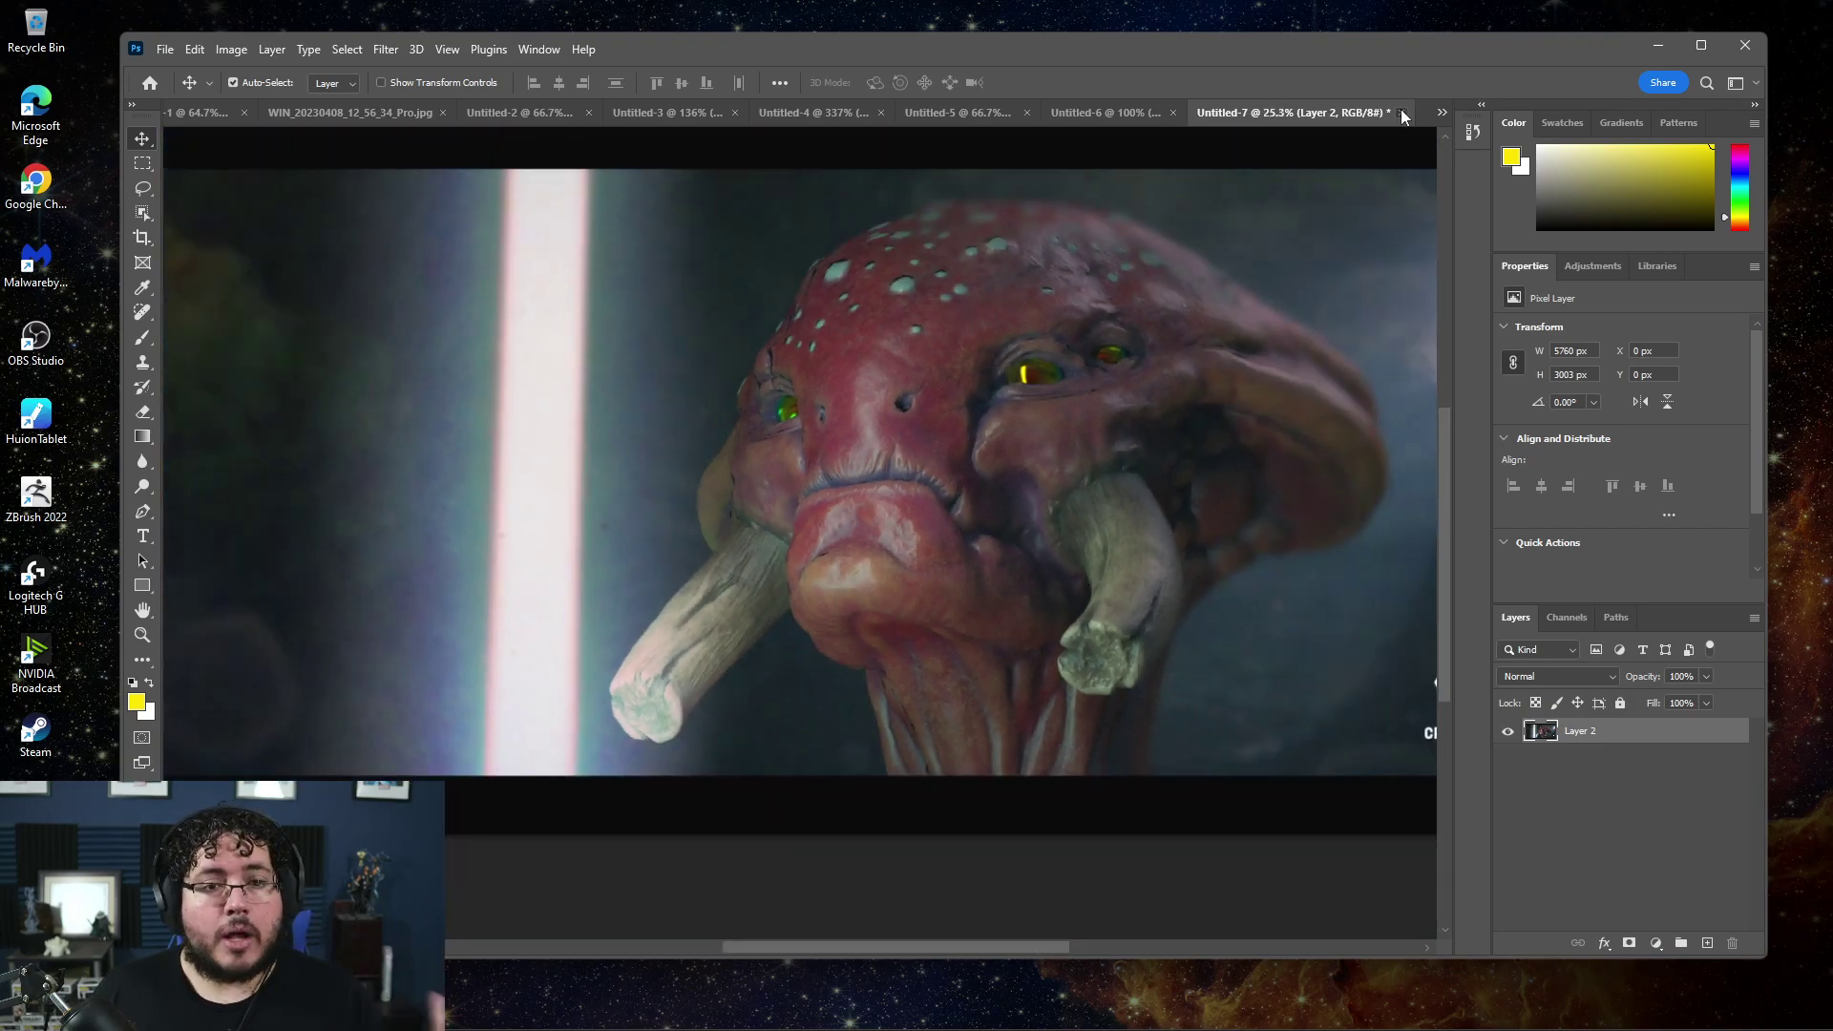
{"action": "left_click", "coordinate": [938, 391]}
Check the Untitled-3 and Untitled-5 tabs, then return to Untitled-4 and undo the transform
{"action": "left_click", "coordinate": [804, 114]}
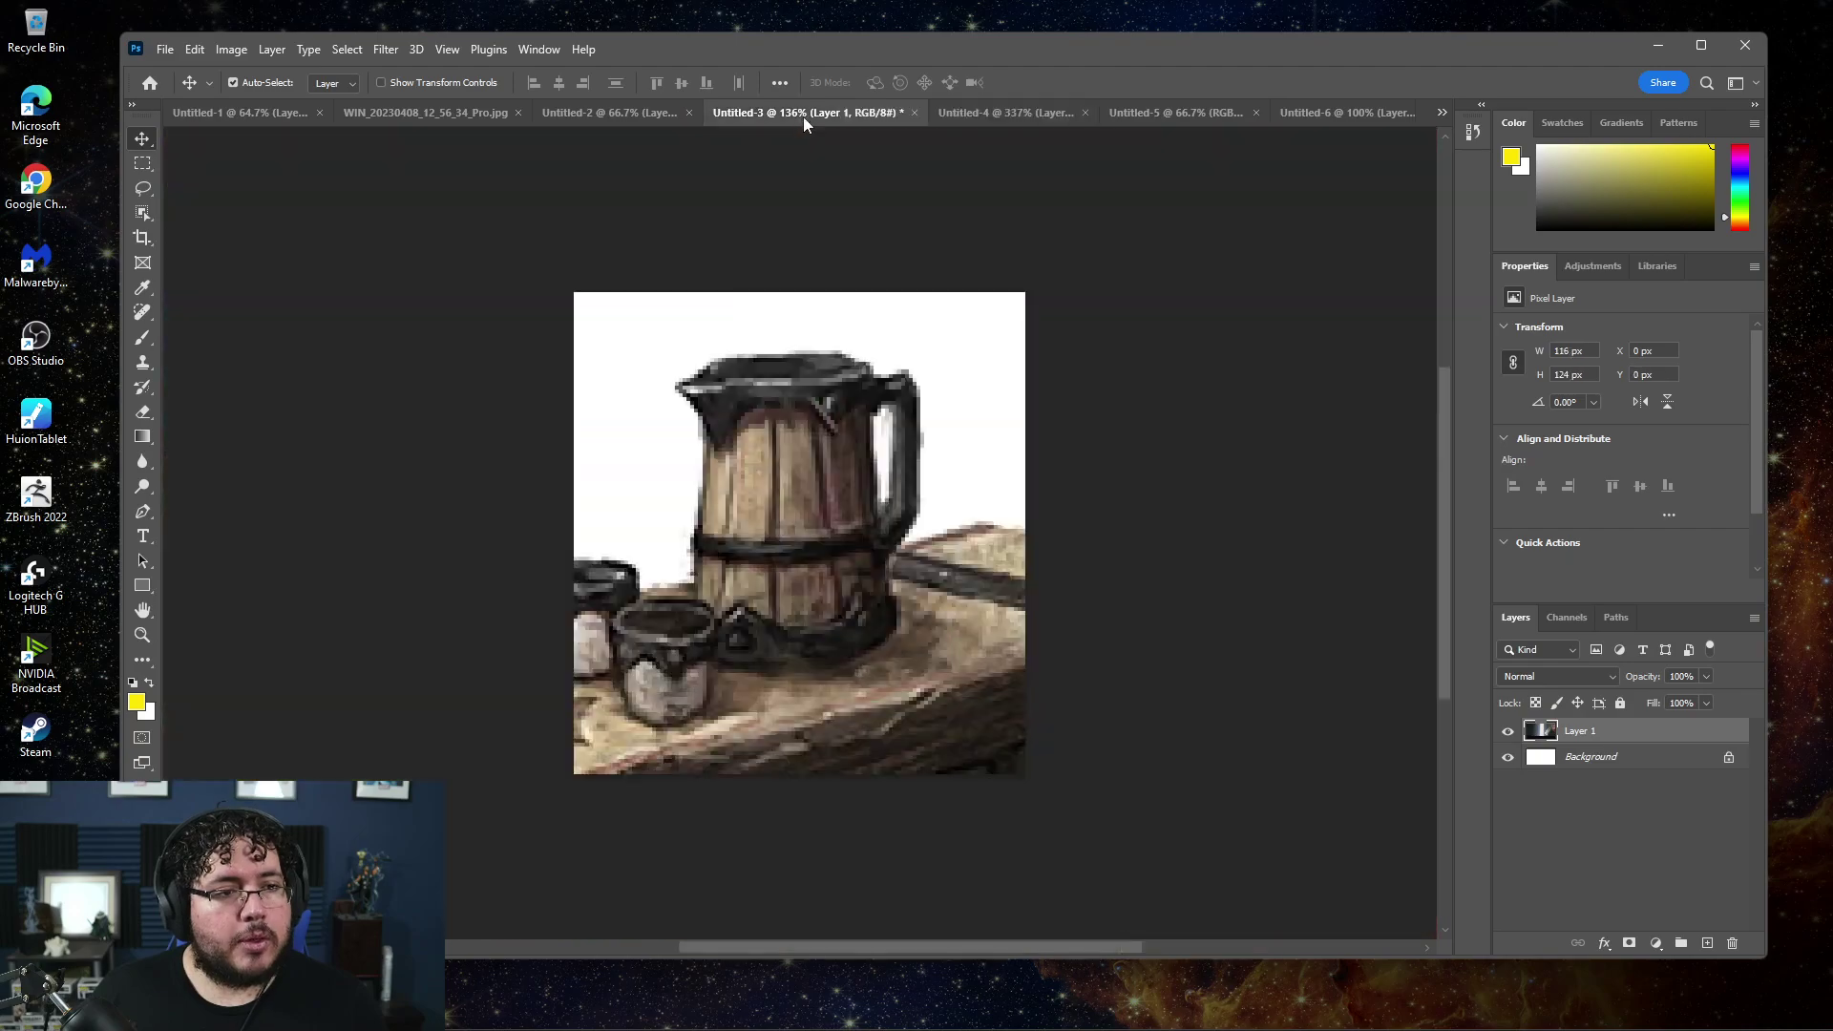
{"action": "left_click", "coordinate": [971, 119]}
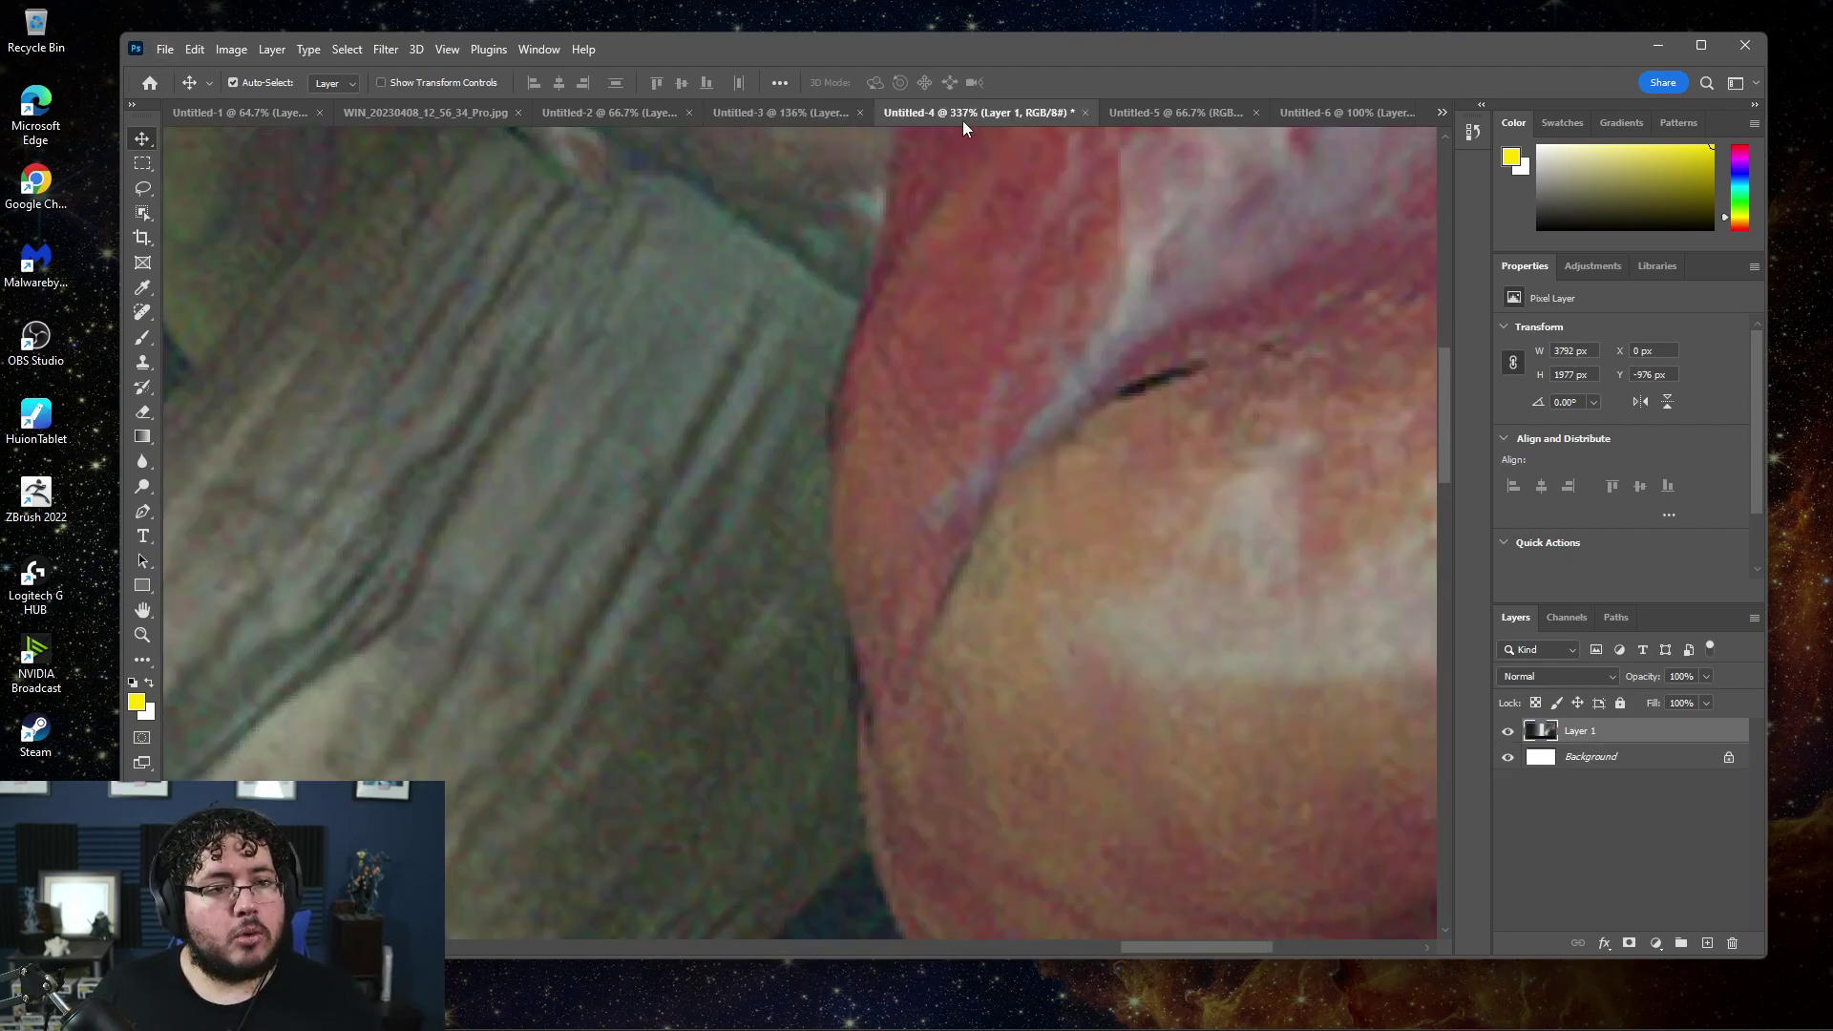
{"action": "left_click", "coordinate": [1142, 114]}
{"action": "left_click", "coordinate": [765, 114]}
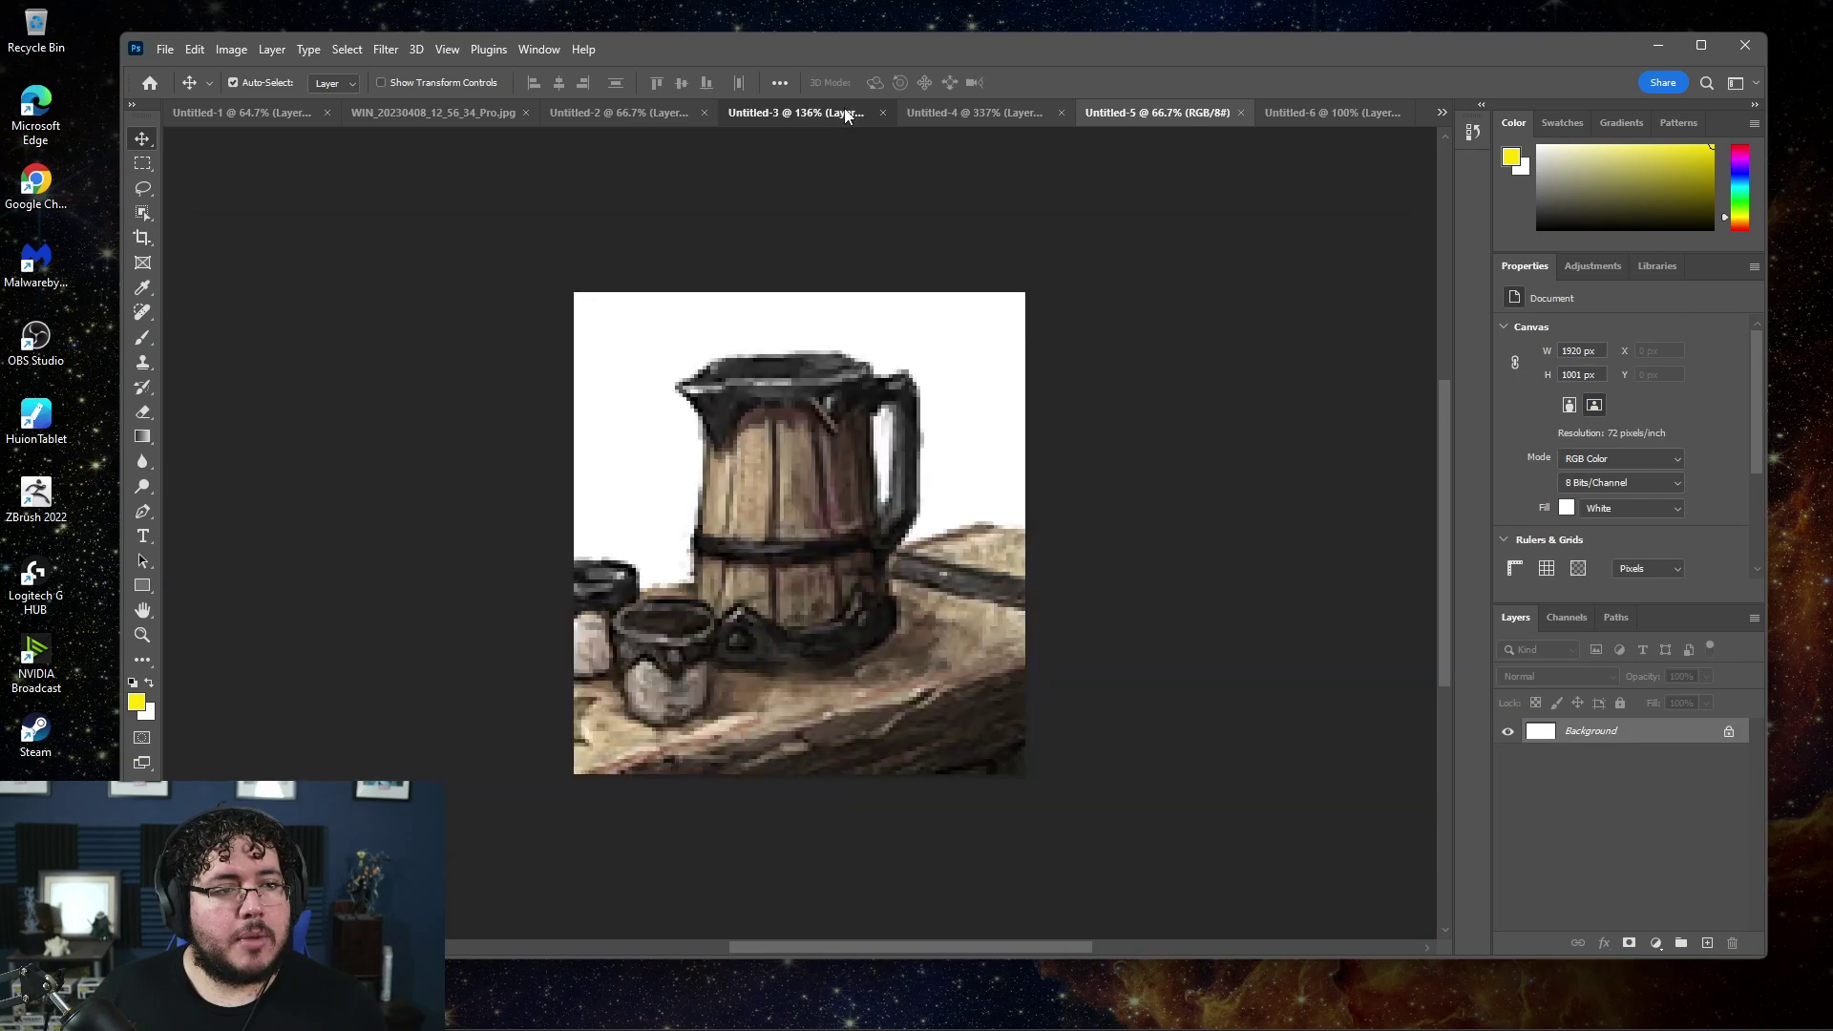
{"action": "left_click", "coordinate": [987, 106]}
{"action": "scroll", "coordinate": [1058, 346], "scroll_direction": "down", "scroll_amount": 5}
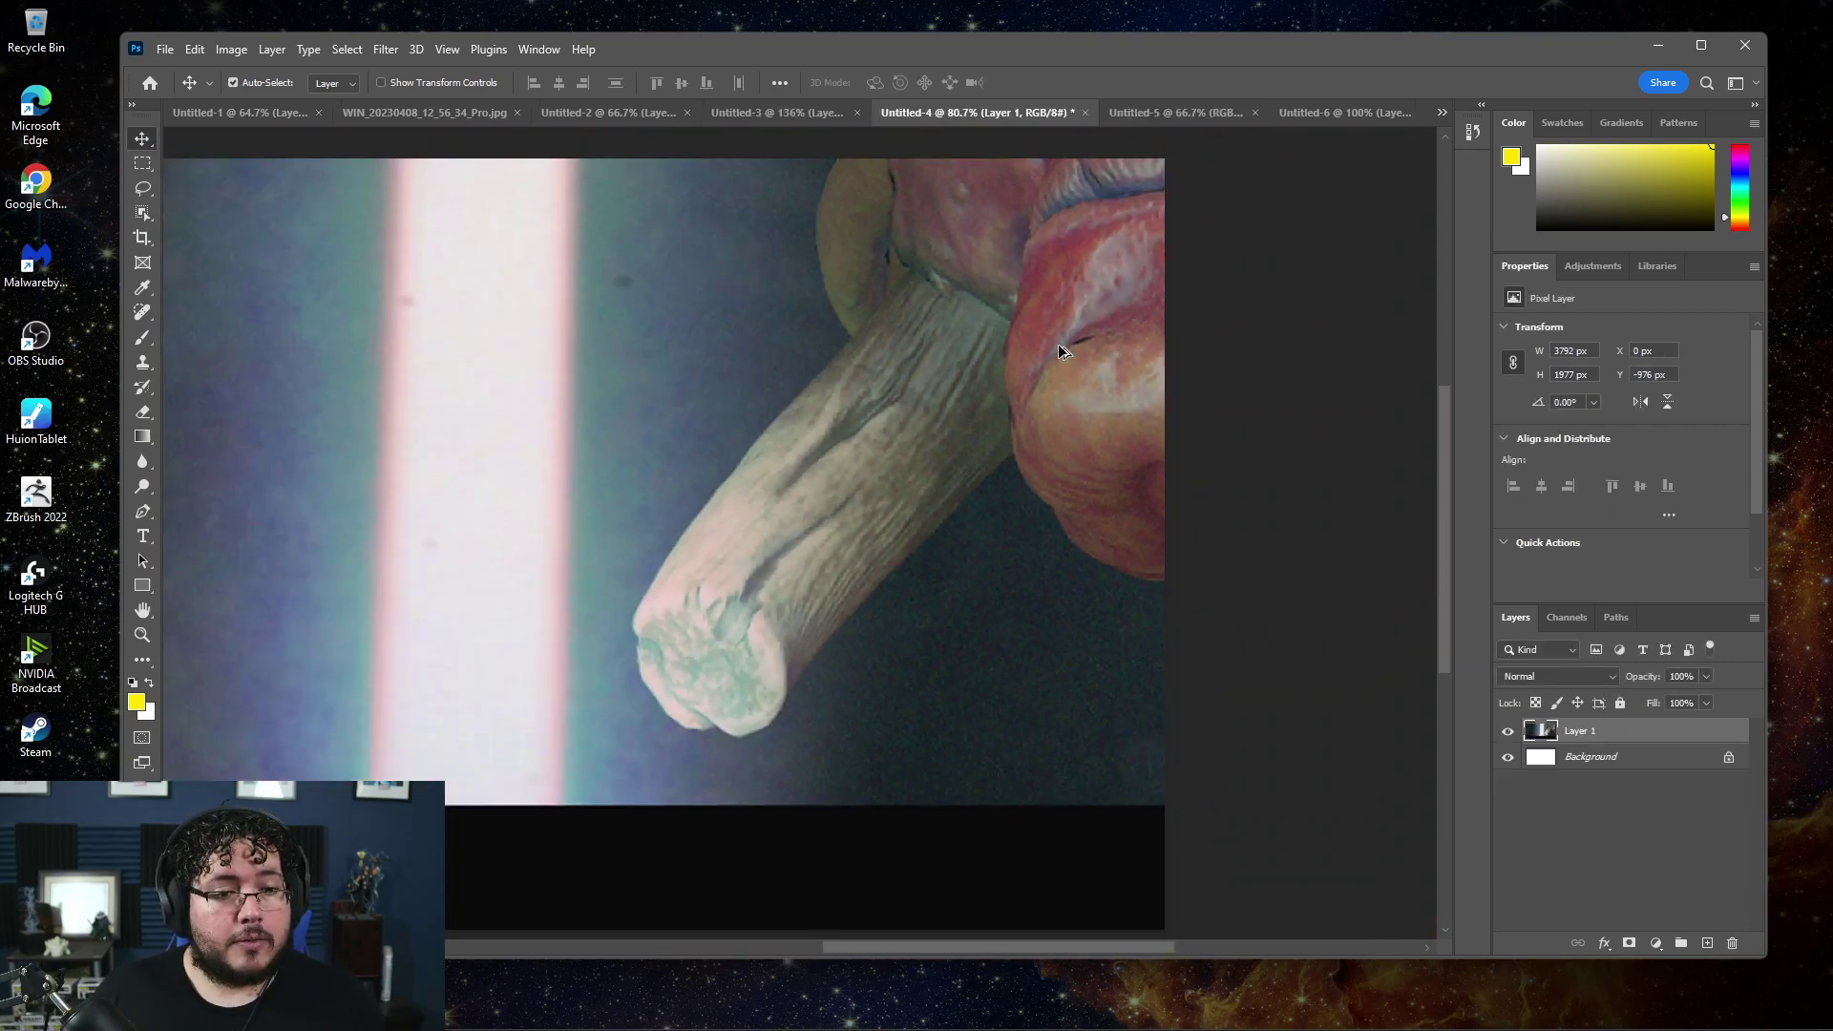
{"action": "key", "text": "ctrl+z"}
{"action": "scroll", "coordinate": [1059, 344], "scroll_direction": "down", "scroll_amount": 1}
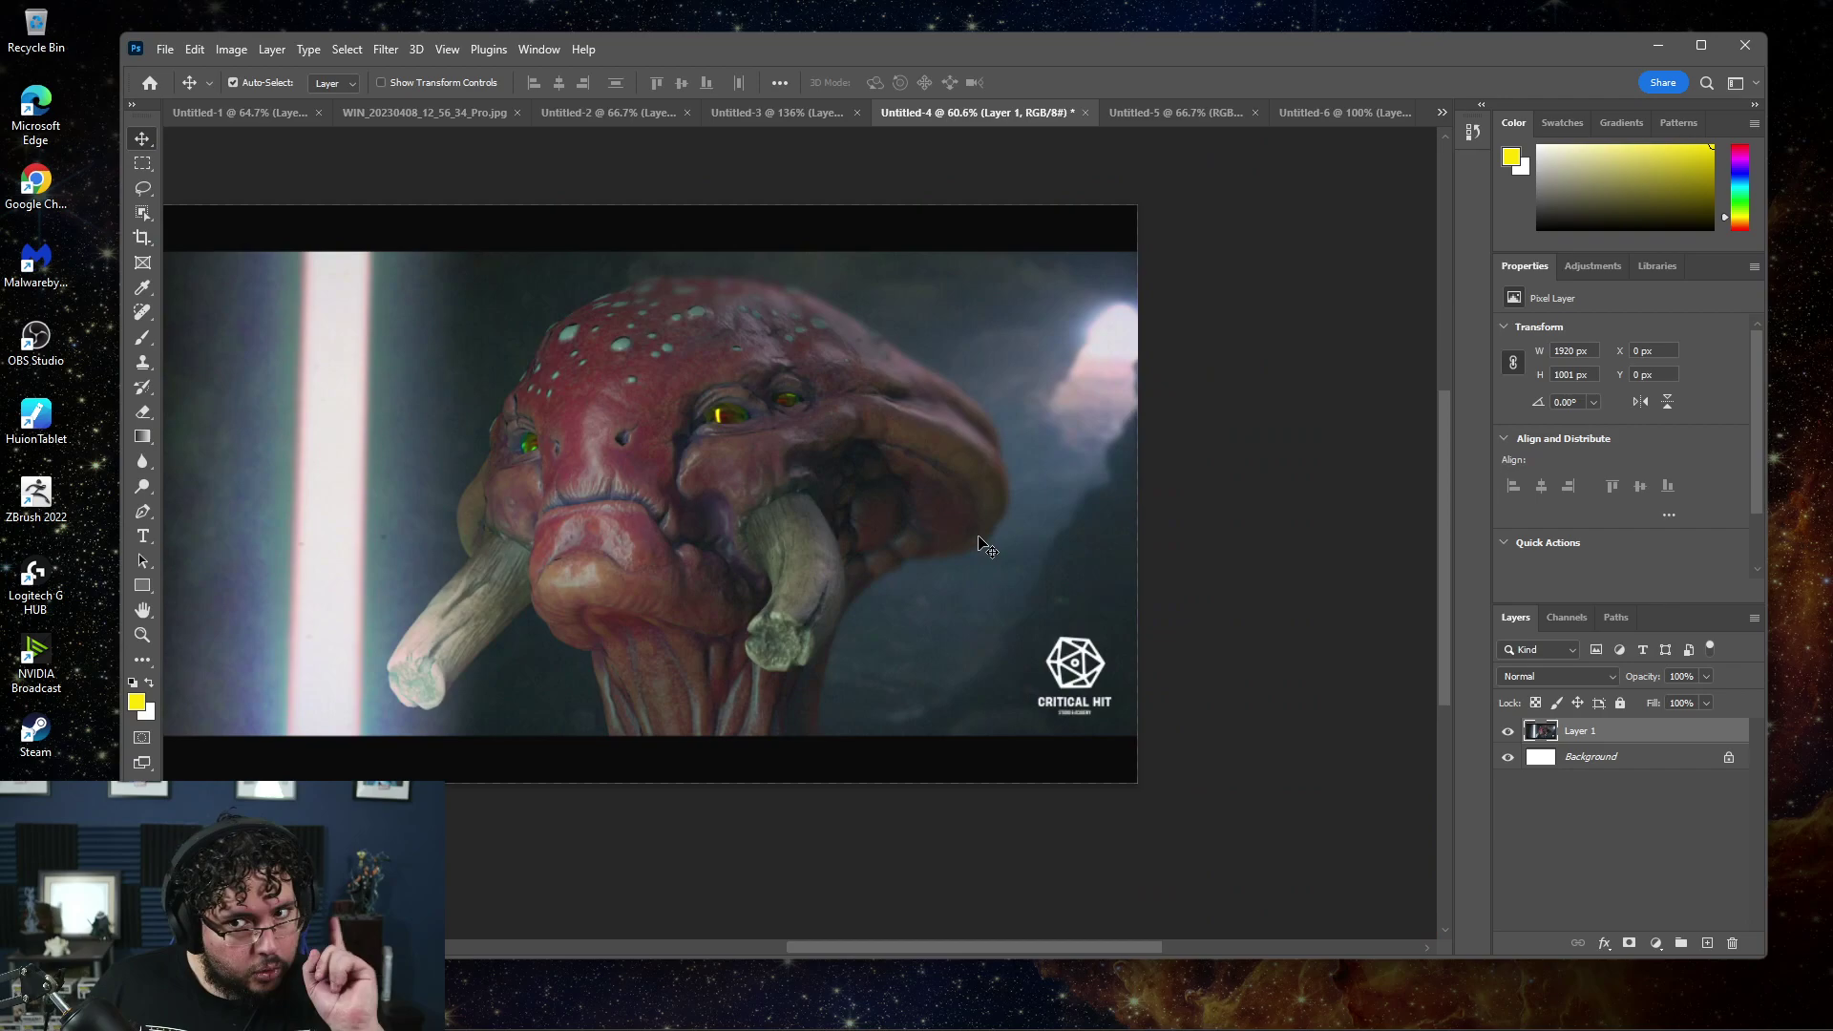
{"action": "scroll", "coordinate": [1078, 690], "scroll_direction": "up", "scroll_amount": 2}
{"action": "scroll", "coordinate": [1164, 659], "scroll_direction": "up", "scroll_amount": 3}
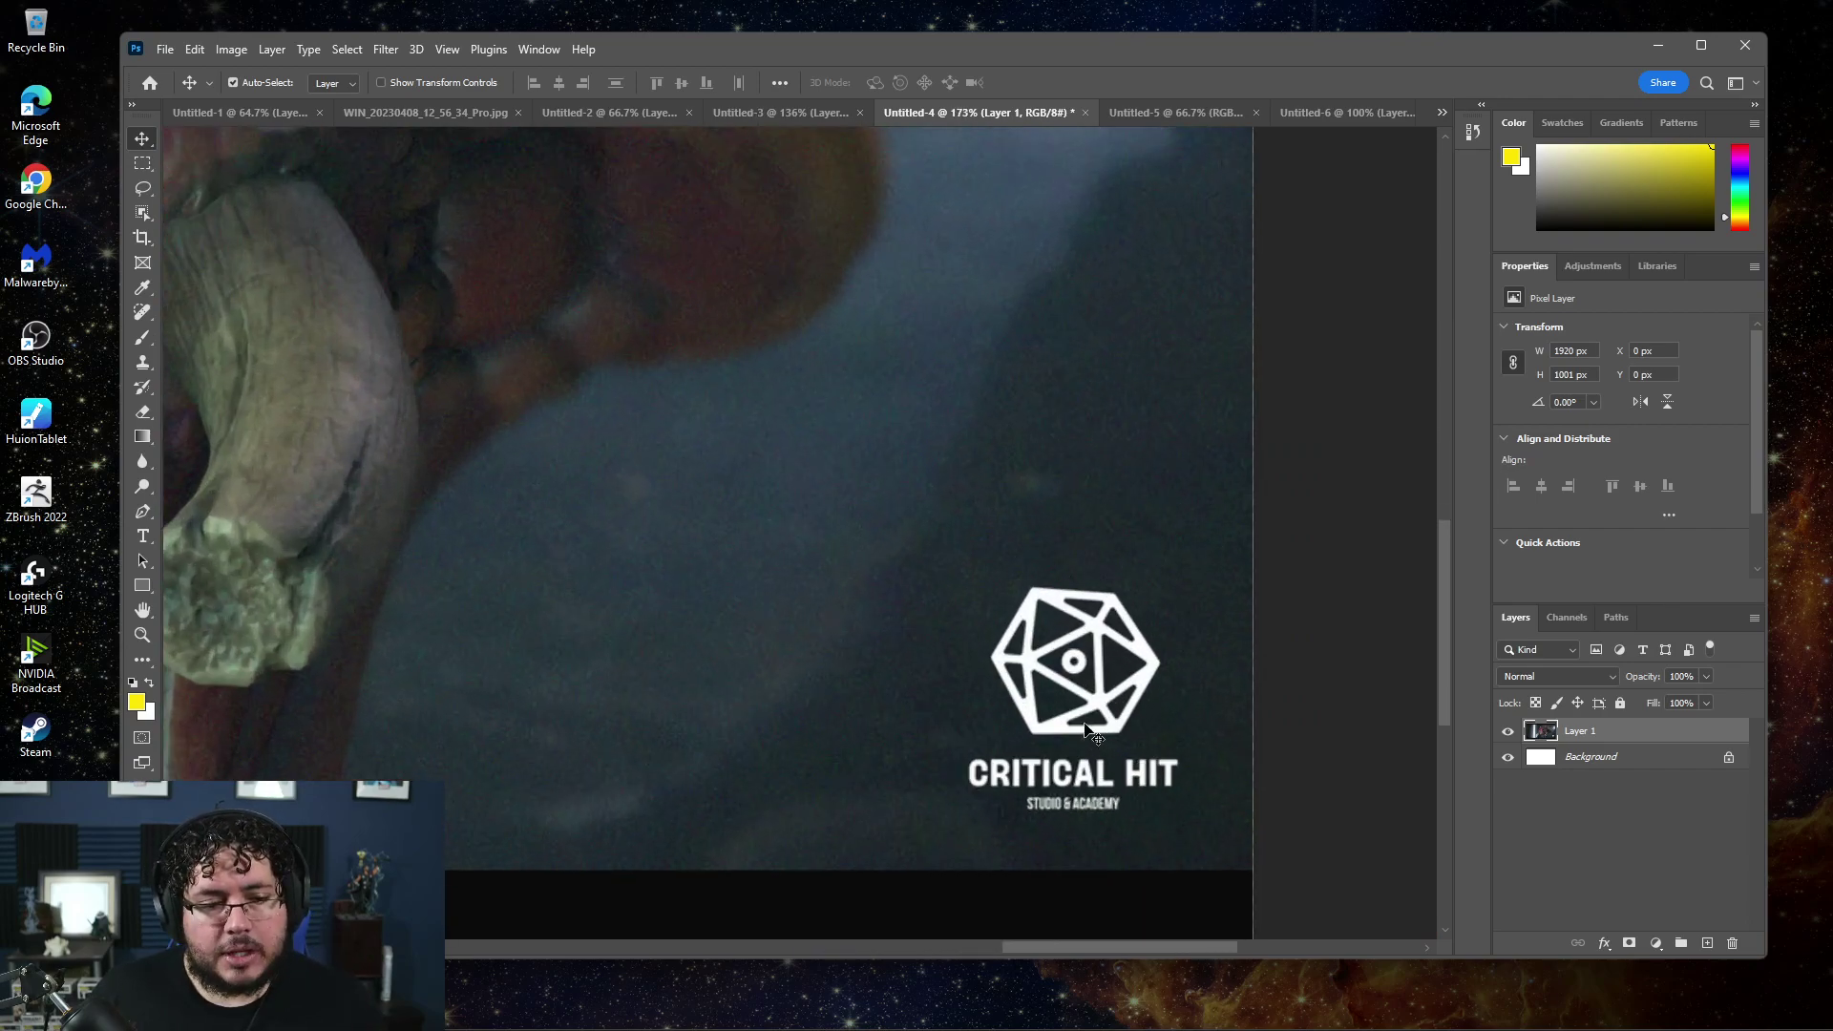
Marquee-select the Critical Hit logo, Content-Aware Fill it with background, then deselect
{"action": "left_click_drag", "start_coordinate": [1085, 730], "coordinate": [1055, 601]}
{"action": "scroll", "coordinate": [1079, 664], "scroll_direction": "up", "scroll_amount": 1}
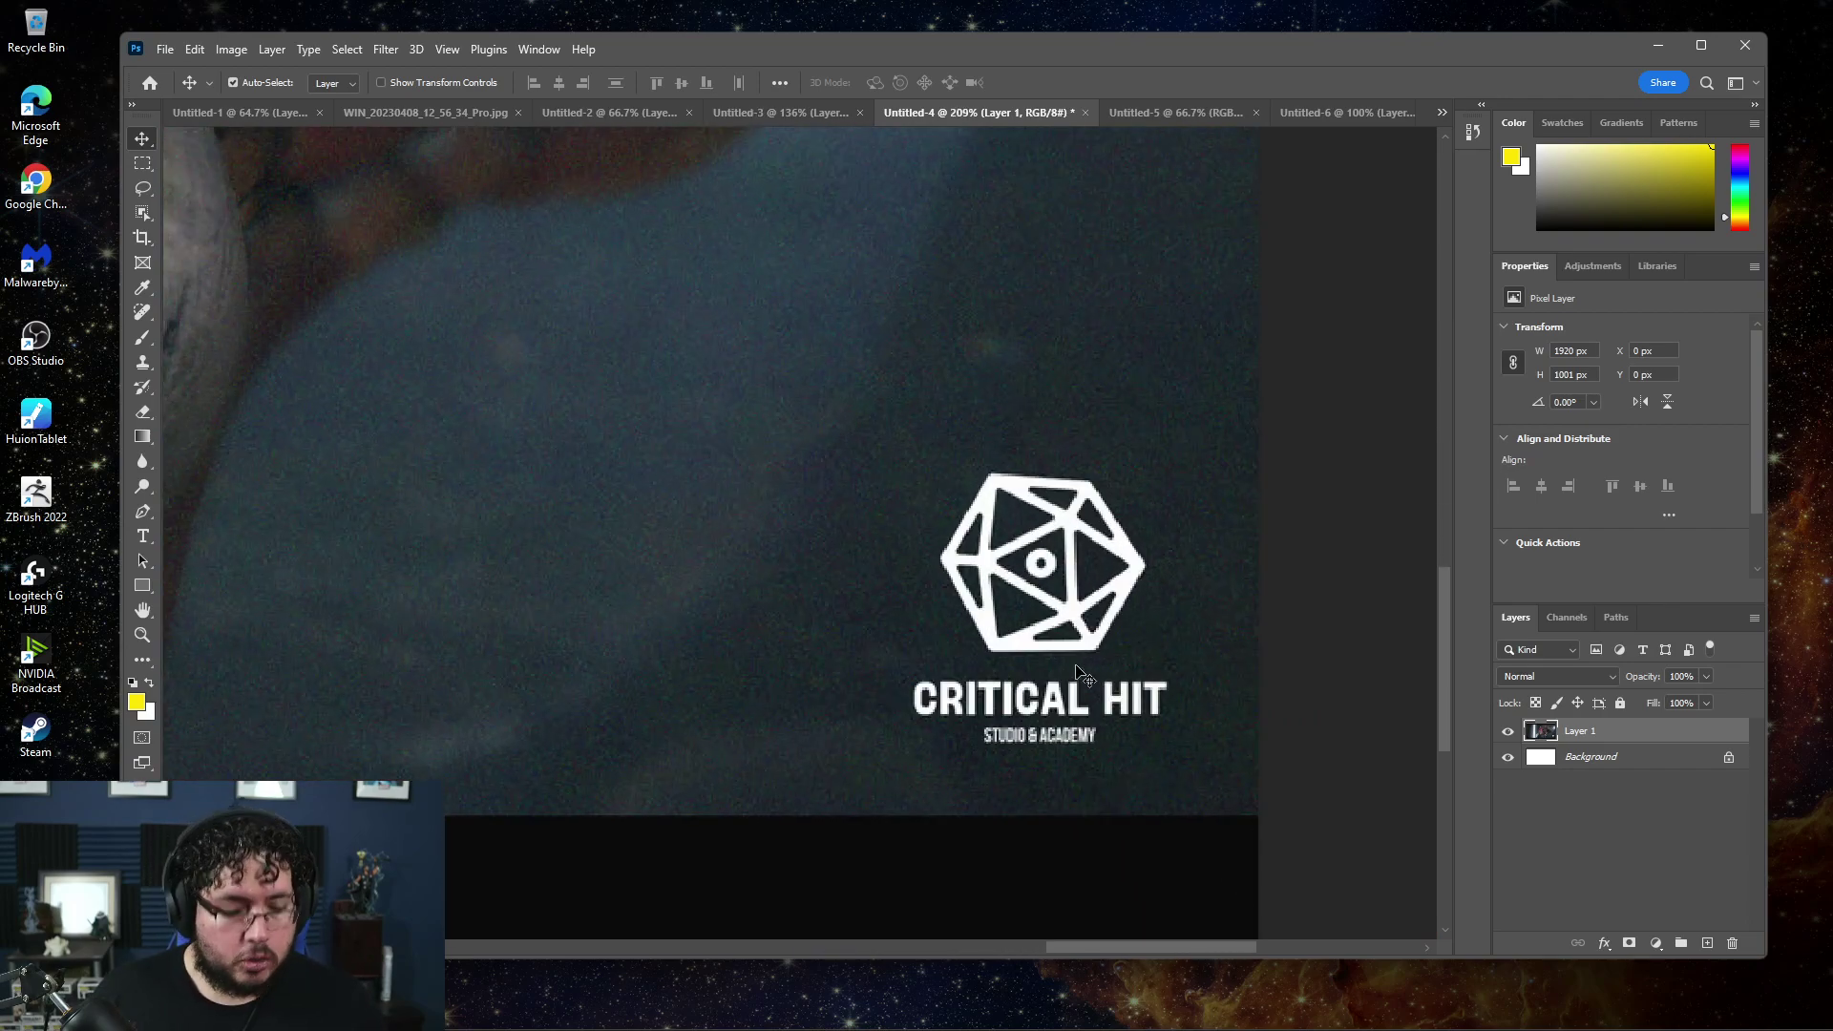
{"action": "key", "text": "m"}
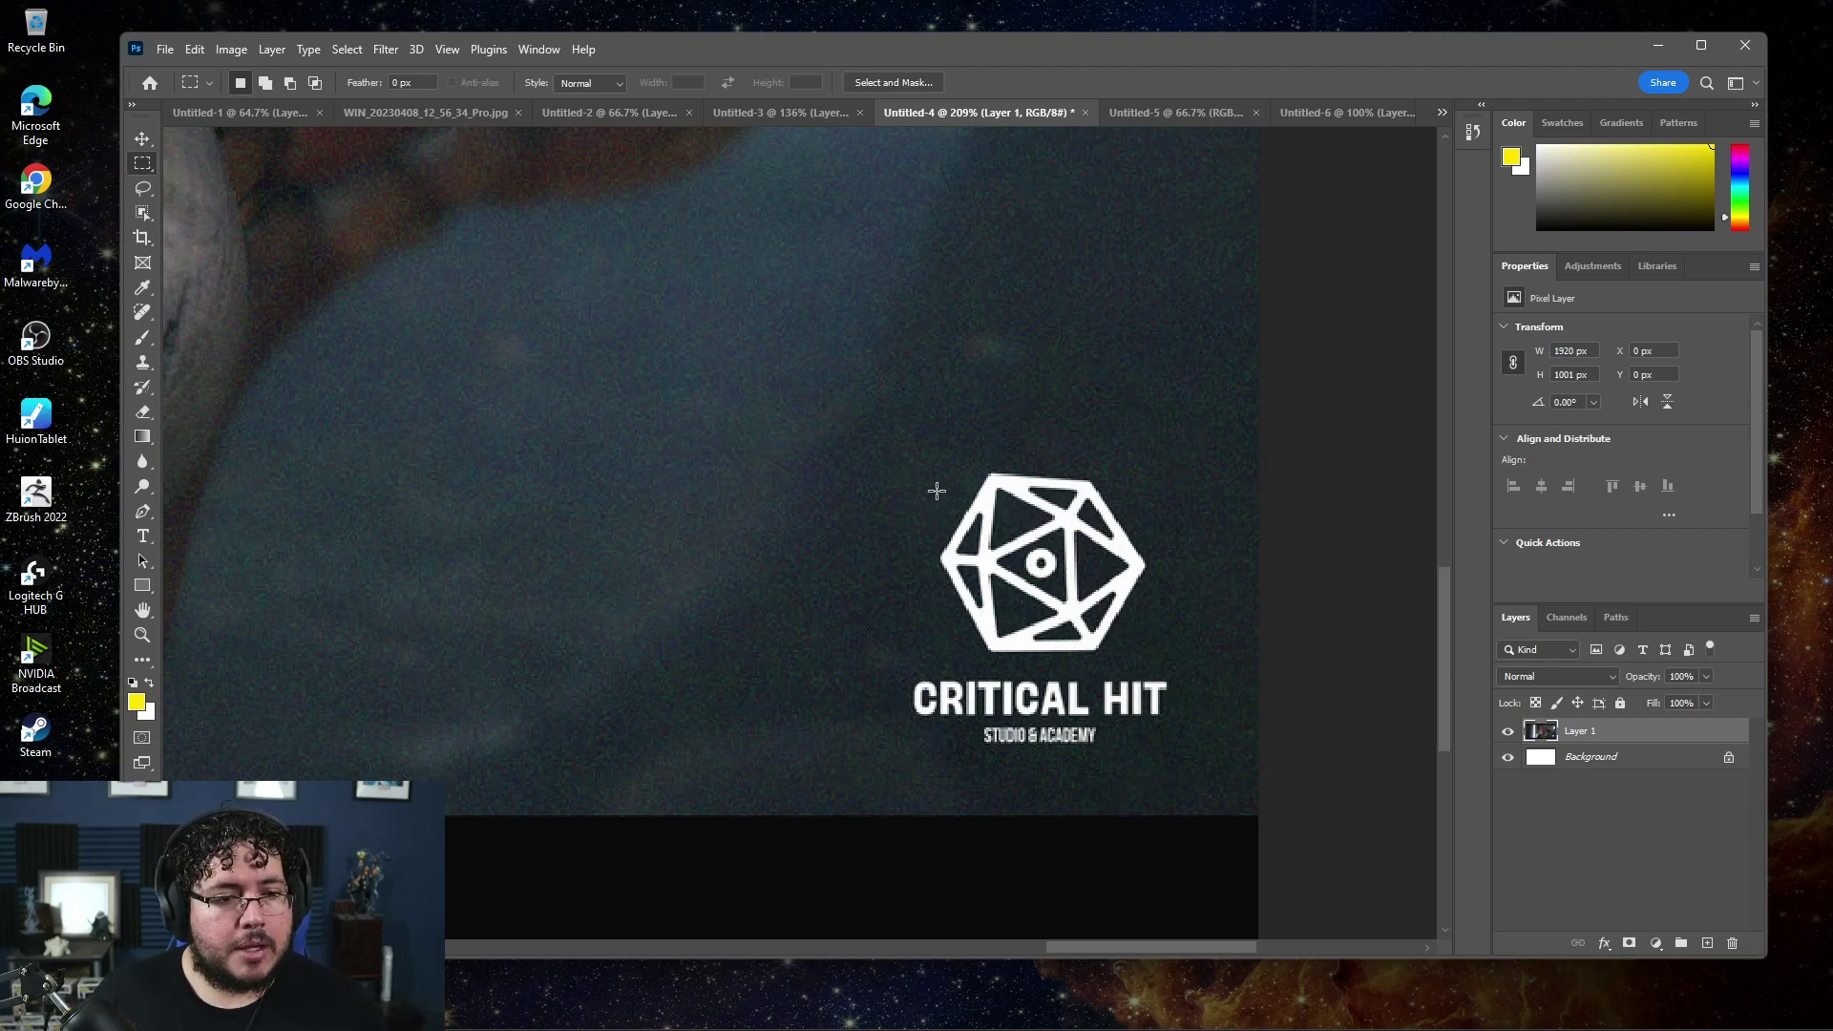
{"action": "left_click_drag", "start_coordinate": [881, 455], "coordinate": [1203, 767]}
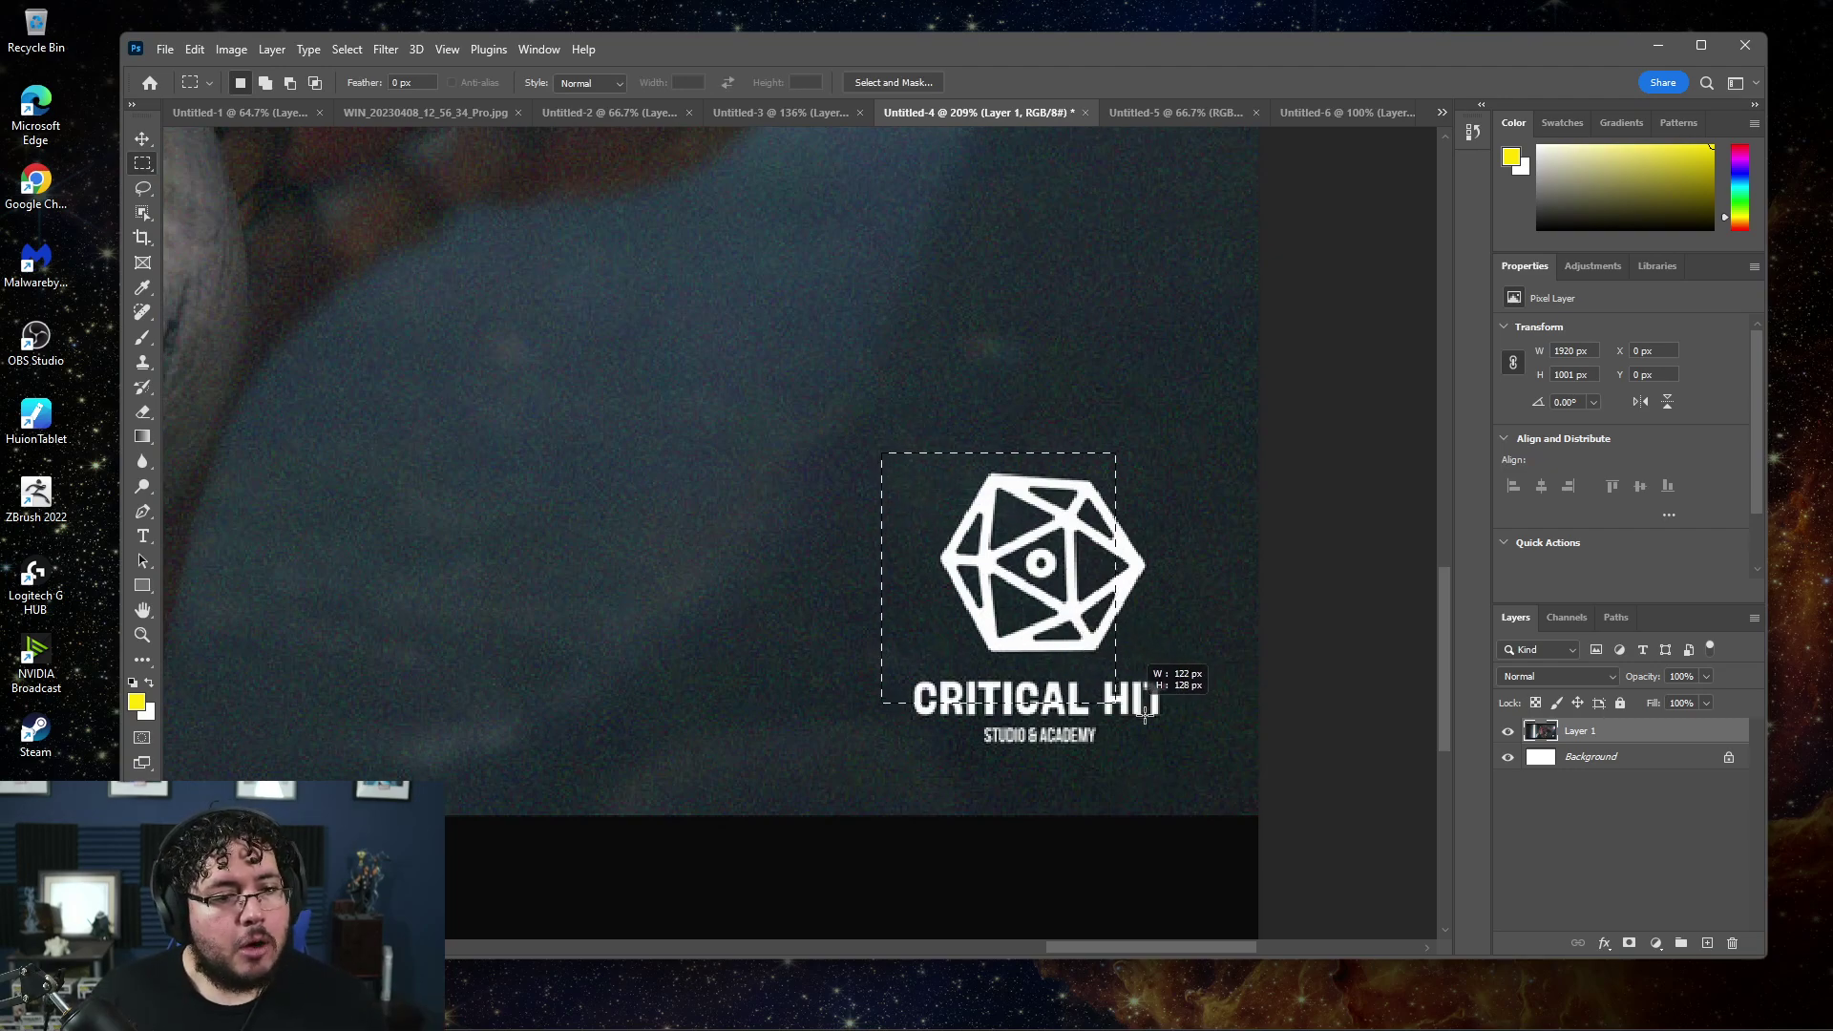
{"action": "right_click", "coordinate": [1087, 620]}
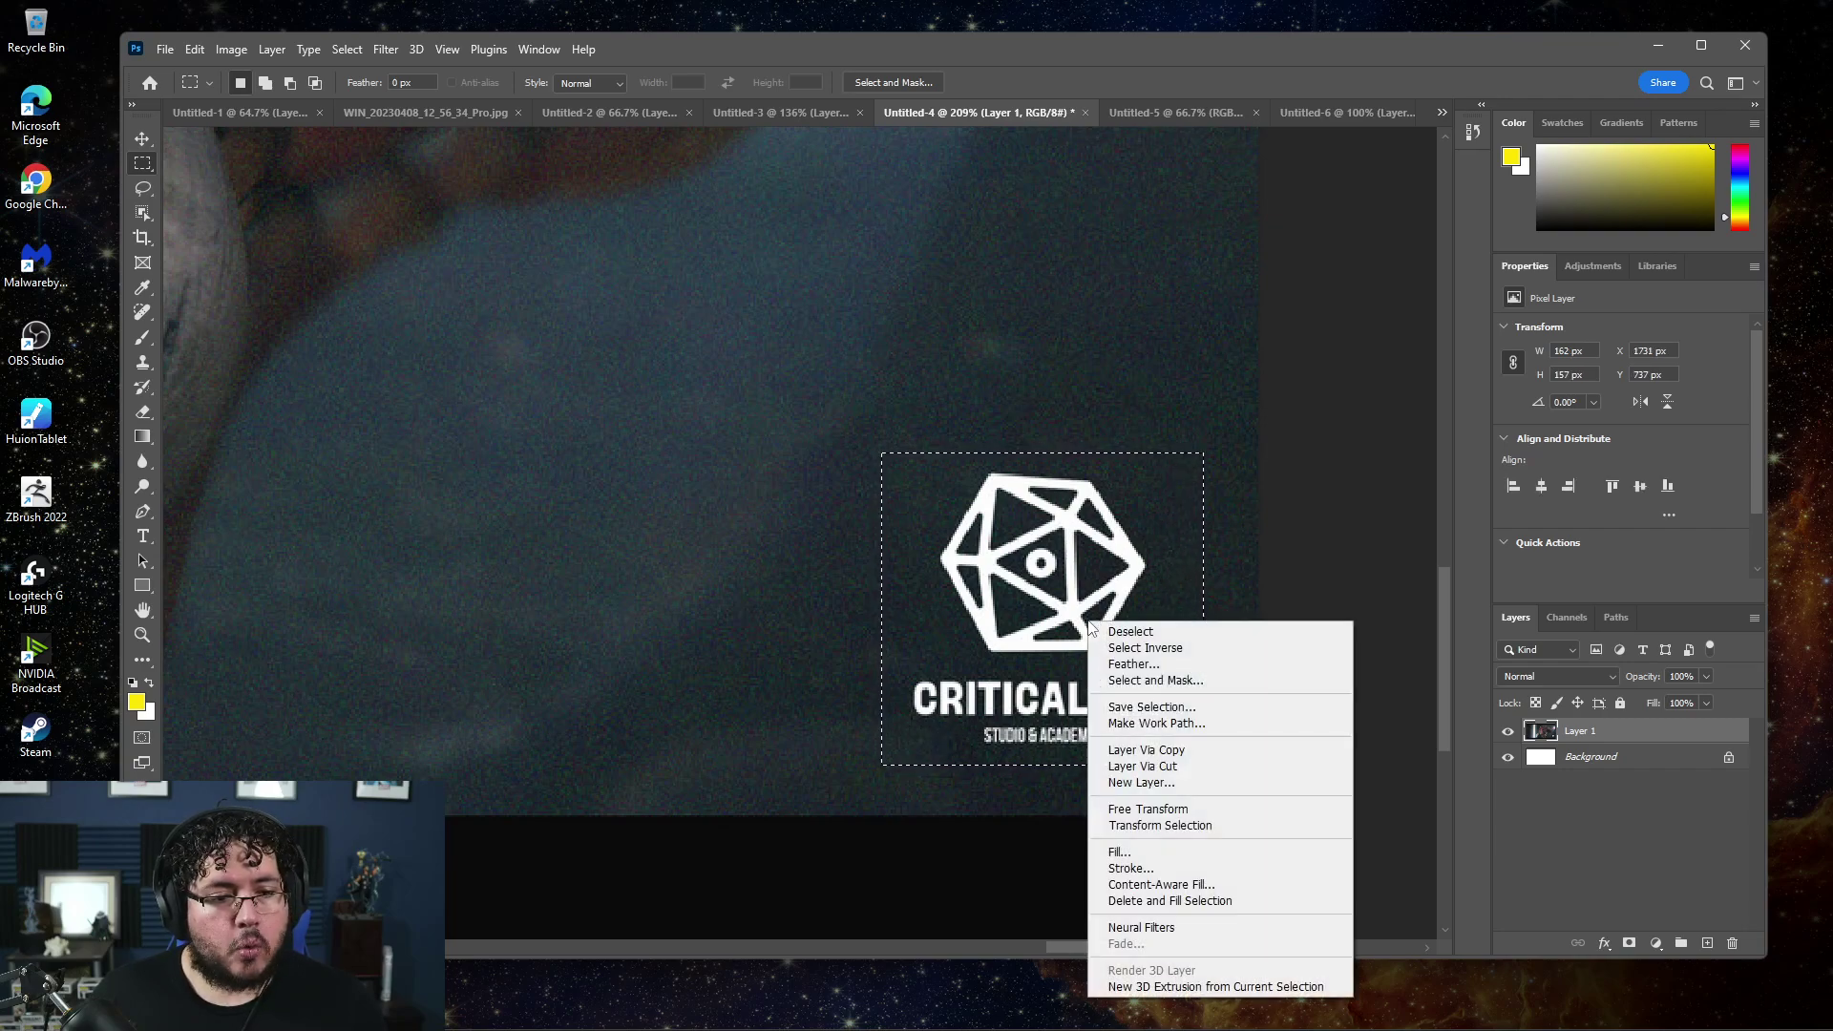
{"action": "left_click", "coordinate": [1161, 886]}
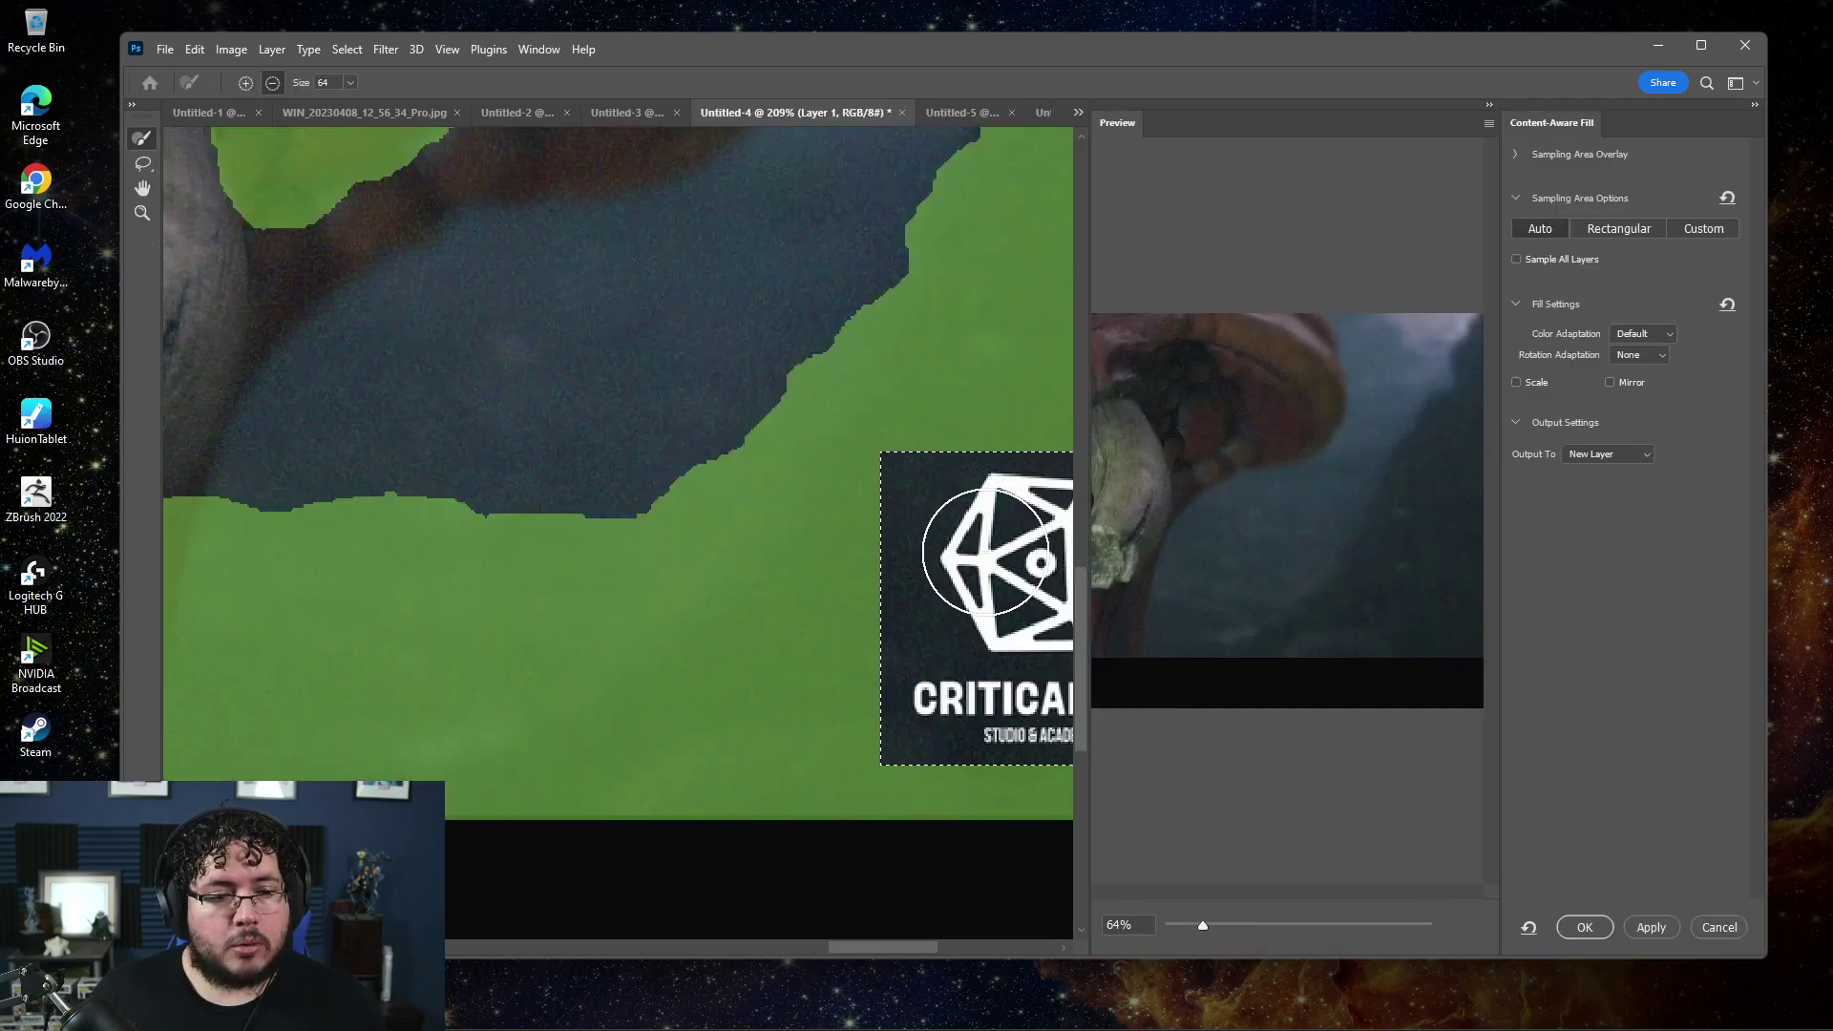
{"action": "left_click", "coordinate": [1584, 927]}
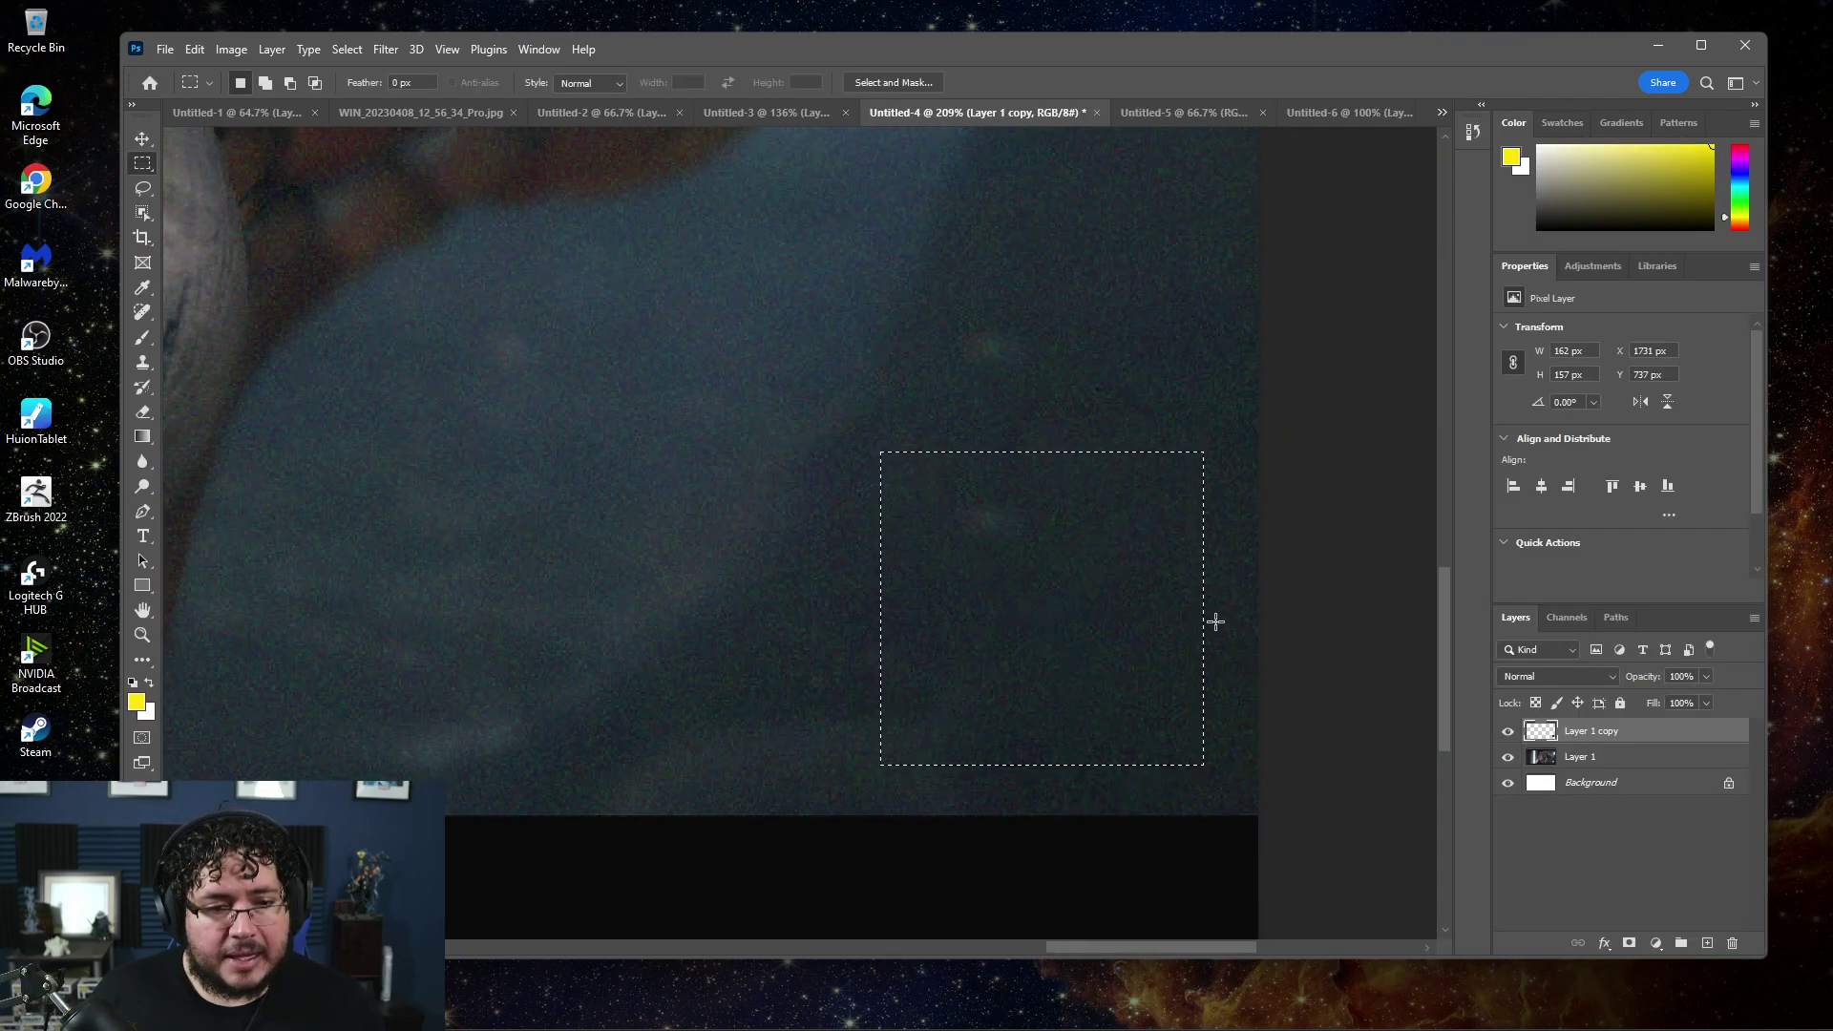
{"action": "key", "text": "ctrl+d"}
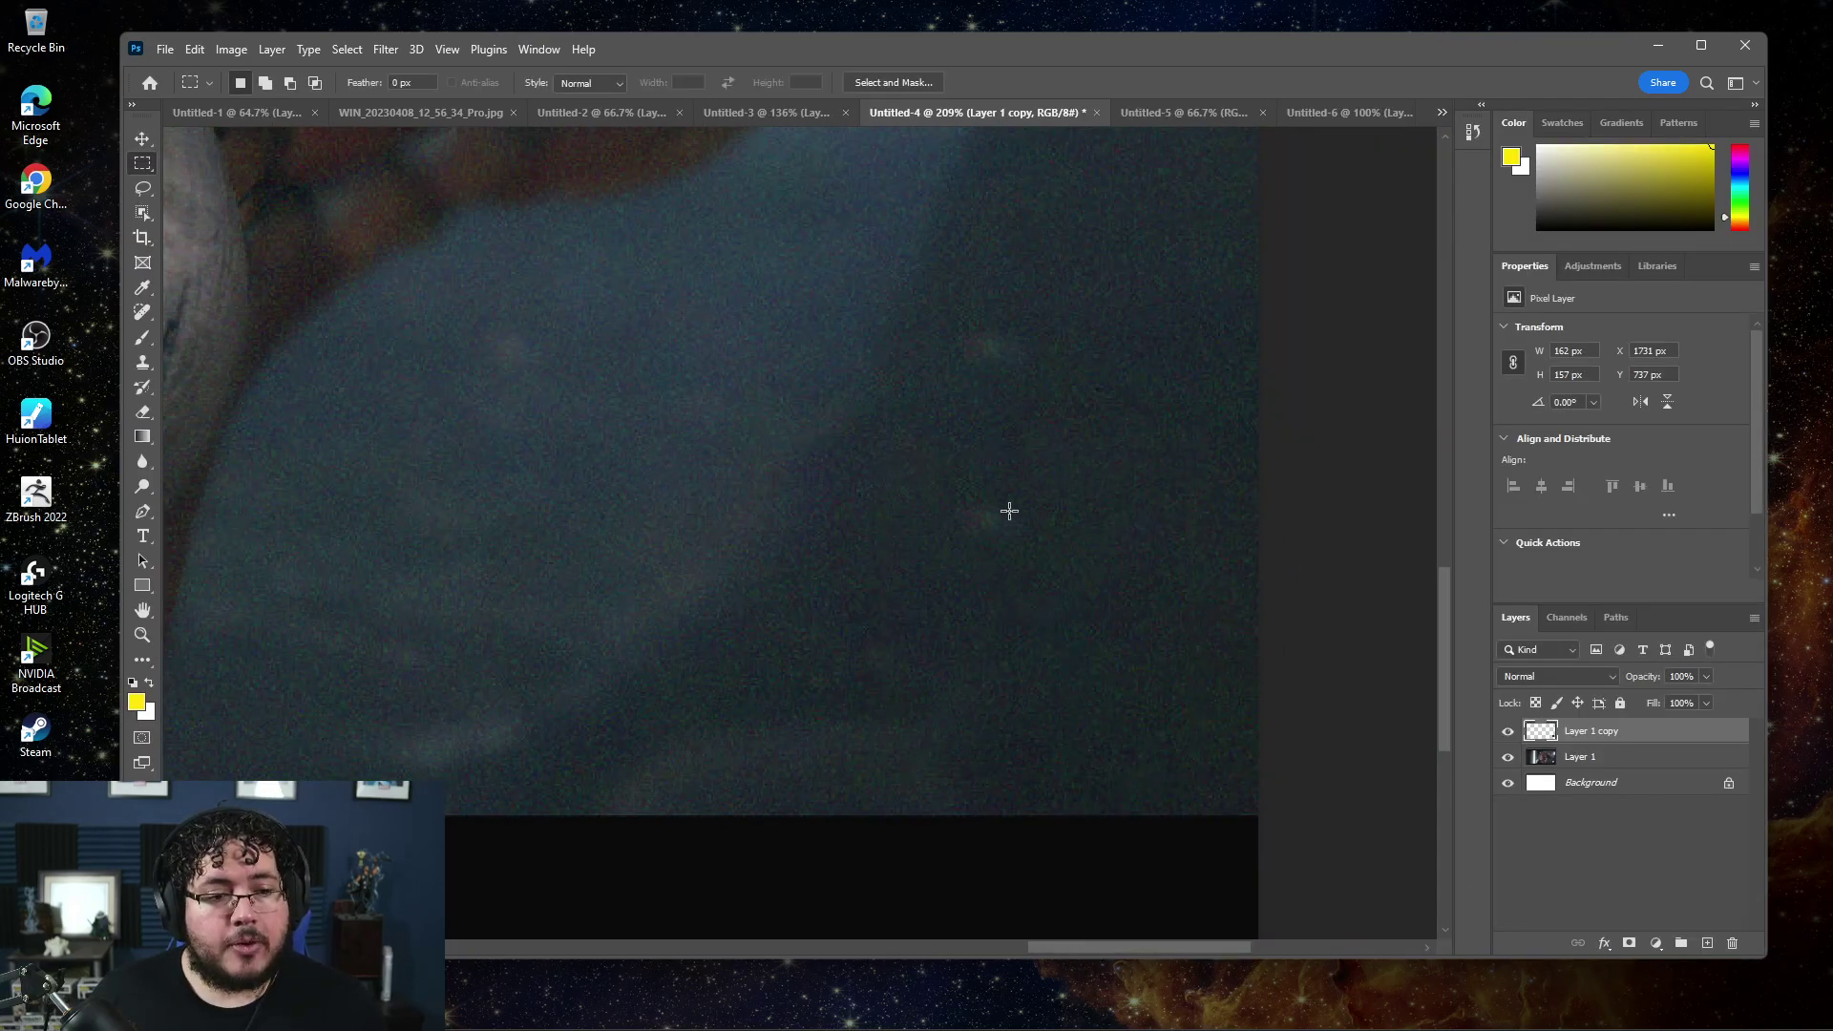
{"action": "scroll", "coordinate": [1011, 515], "scroll_direction": "down", "scroll_amount": 5}
{"action": "scroll", "coordinate": [1115, 547], "scroll_direction": "down", "scroll_amount": 2}
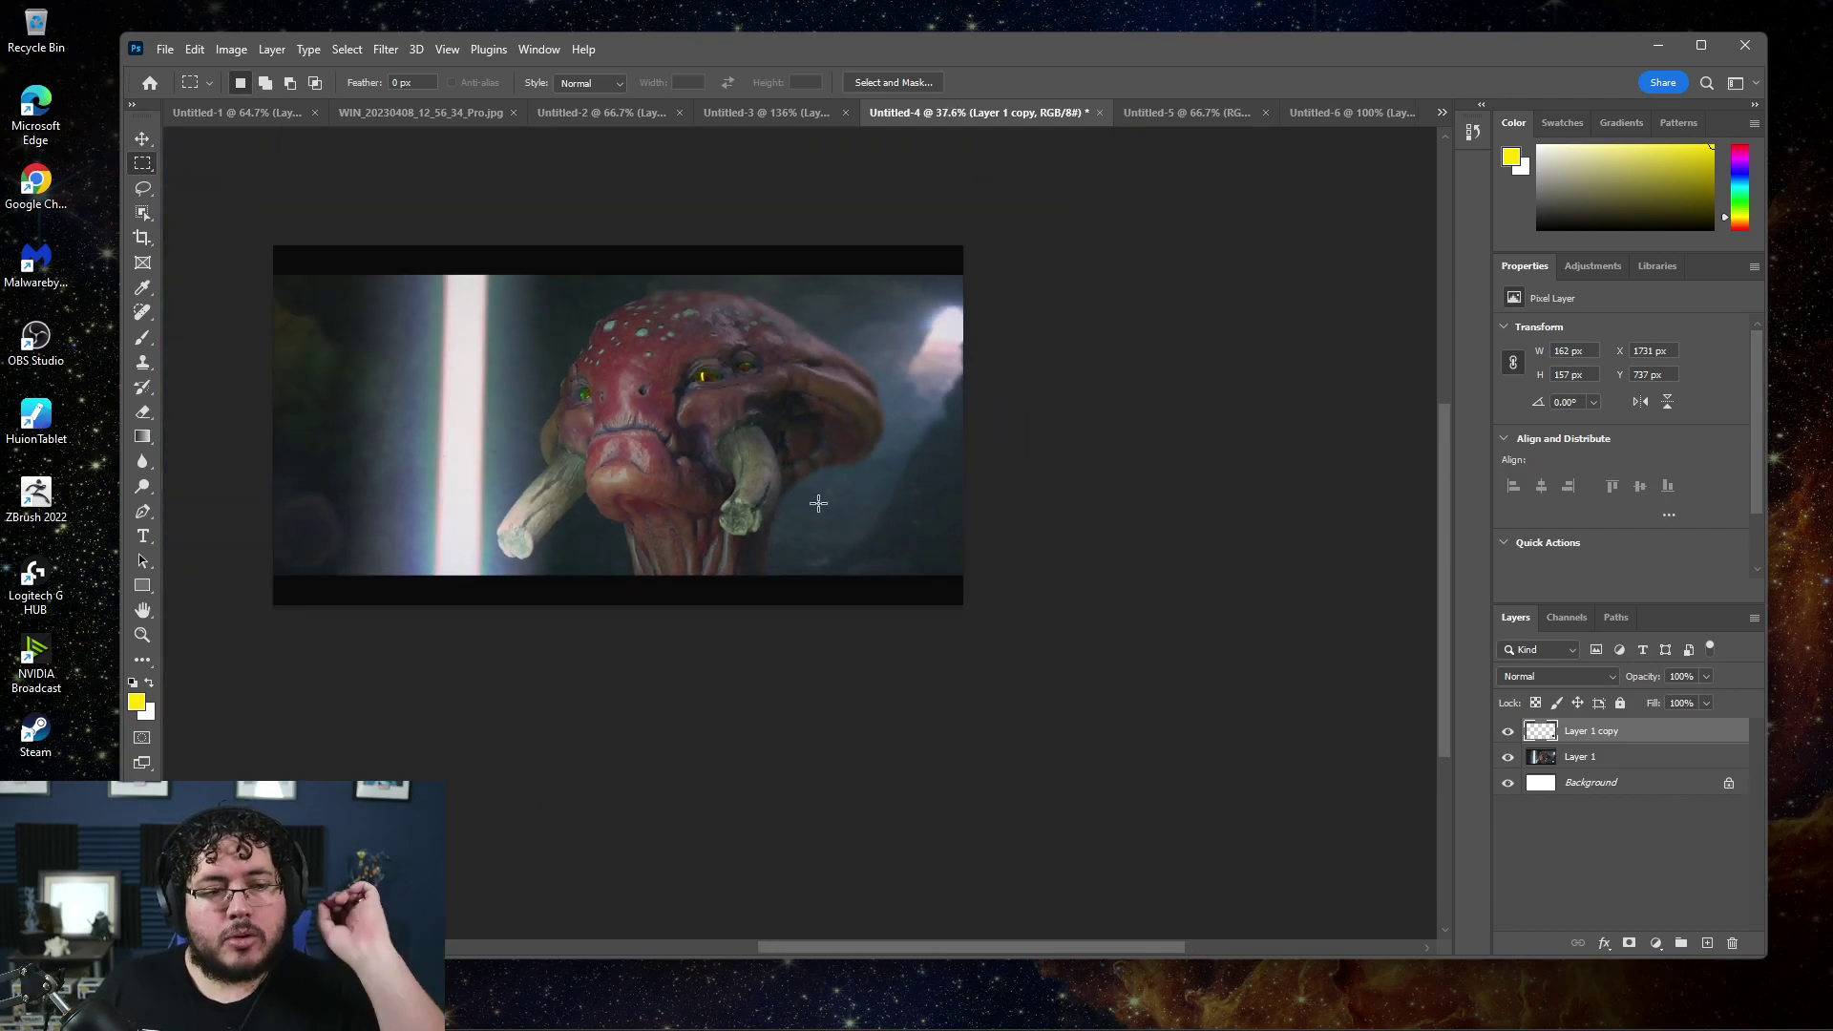
{"action": "scroll", "coordinate": [888, 483], "scroll_direction": "up", "scroll_amount": 2}
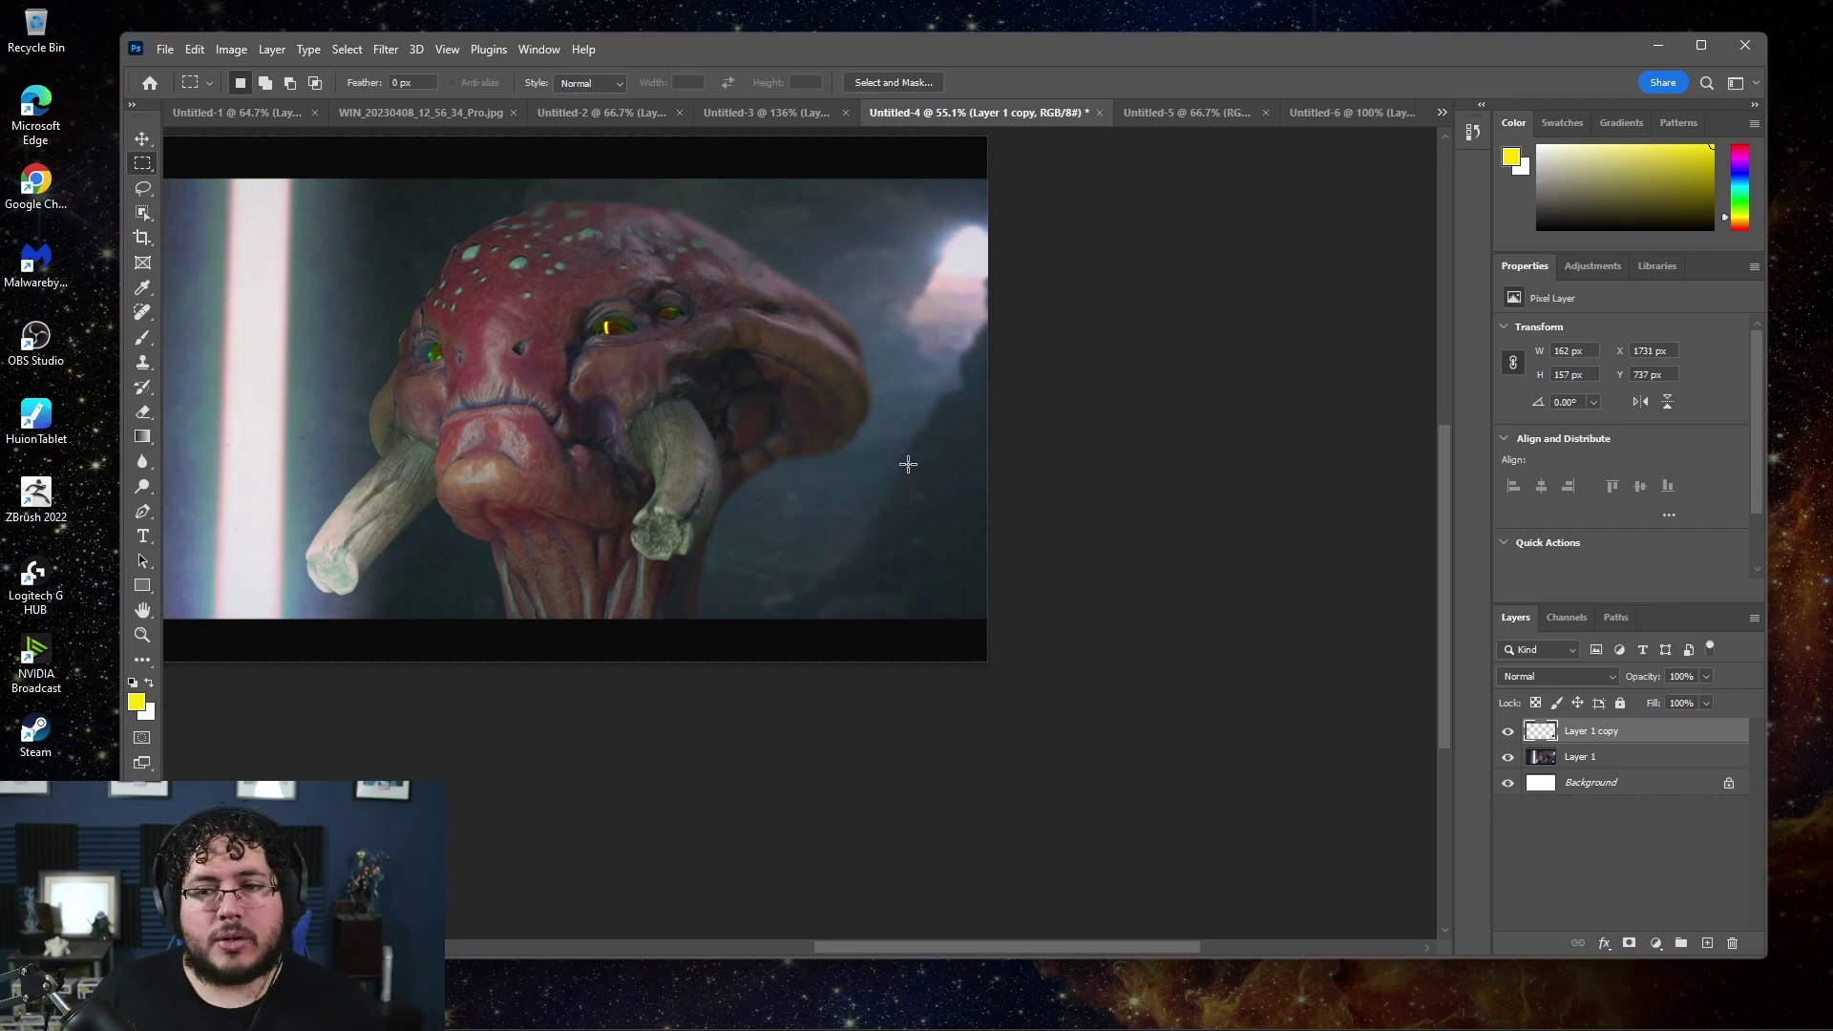
{"action": "scroll", "coordinate": [859, 488], "scroll_direction": "up", "scroll_amount": 1}
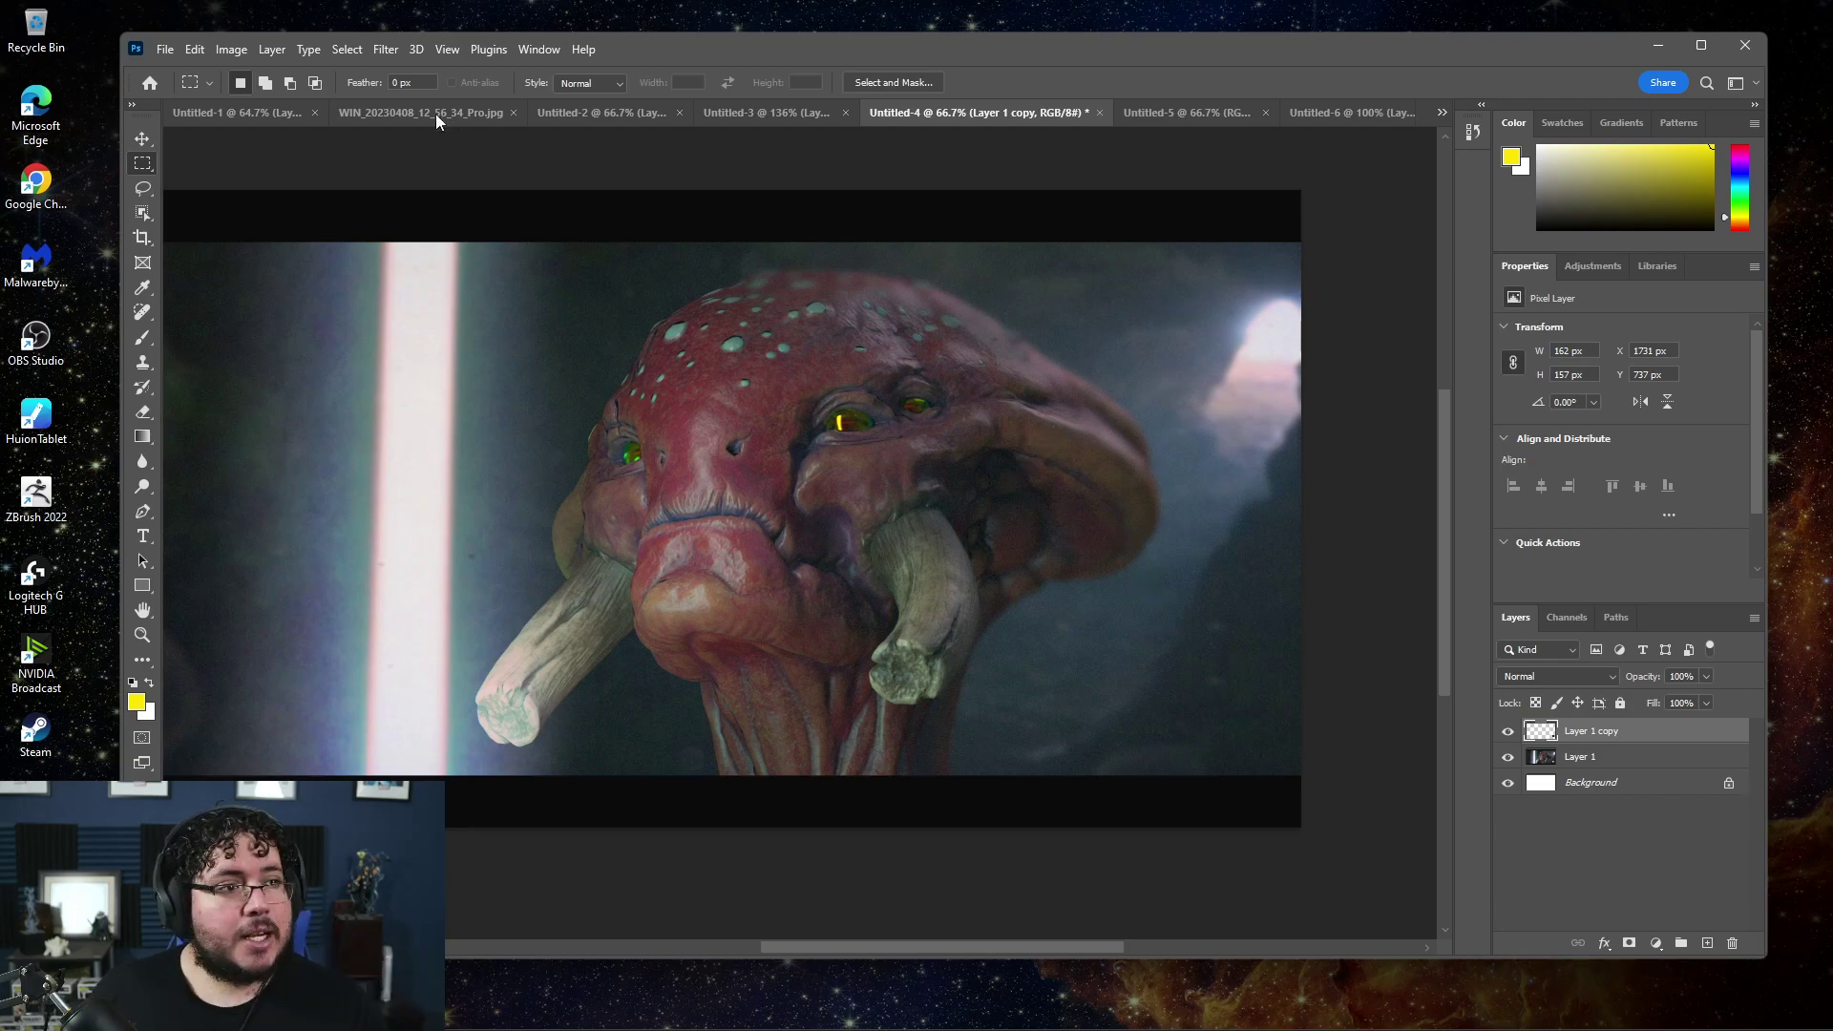
Preview the Color Transfer neural filter, then cancel without applying it
{"action": "left_click", "coordinate": [386, 48]}
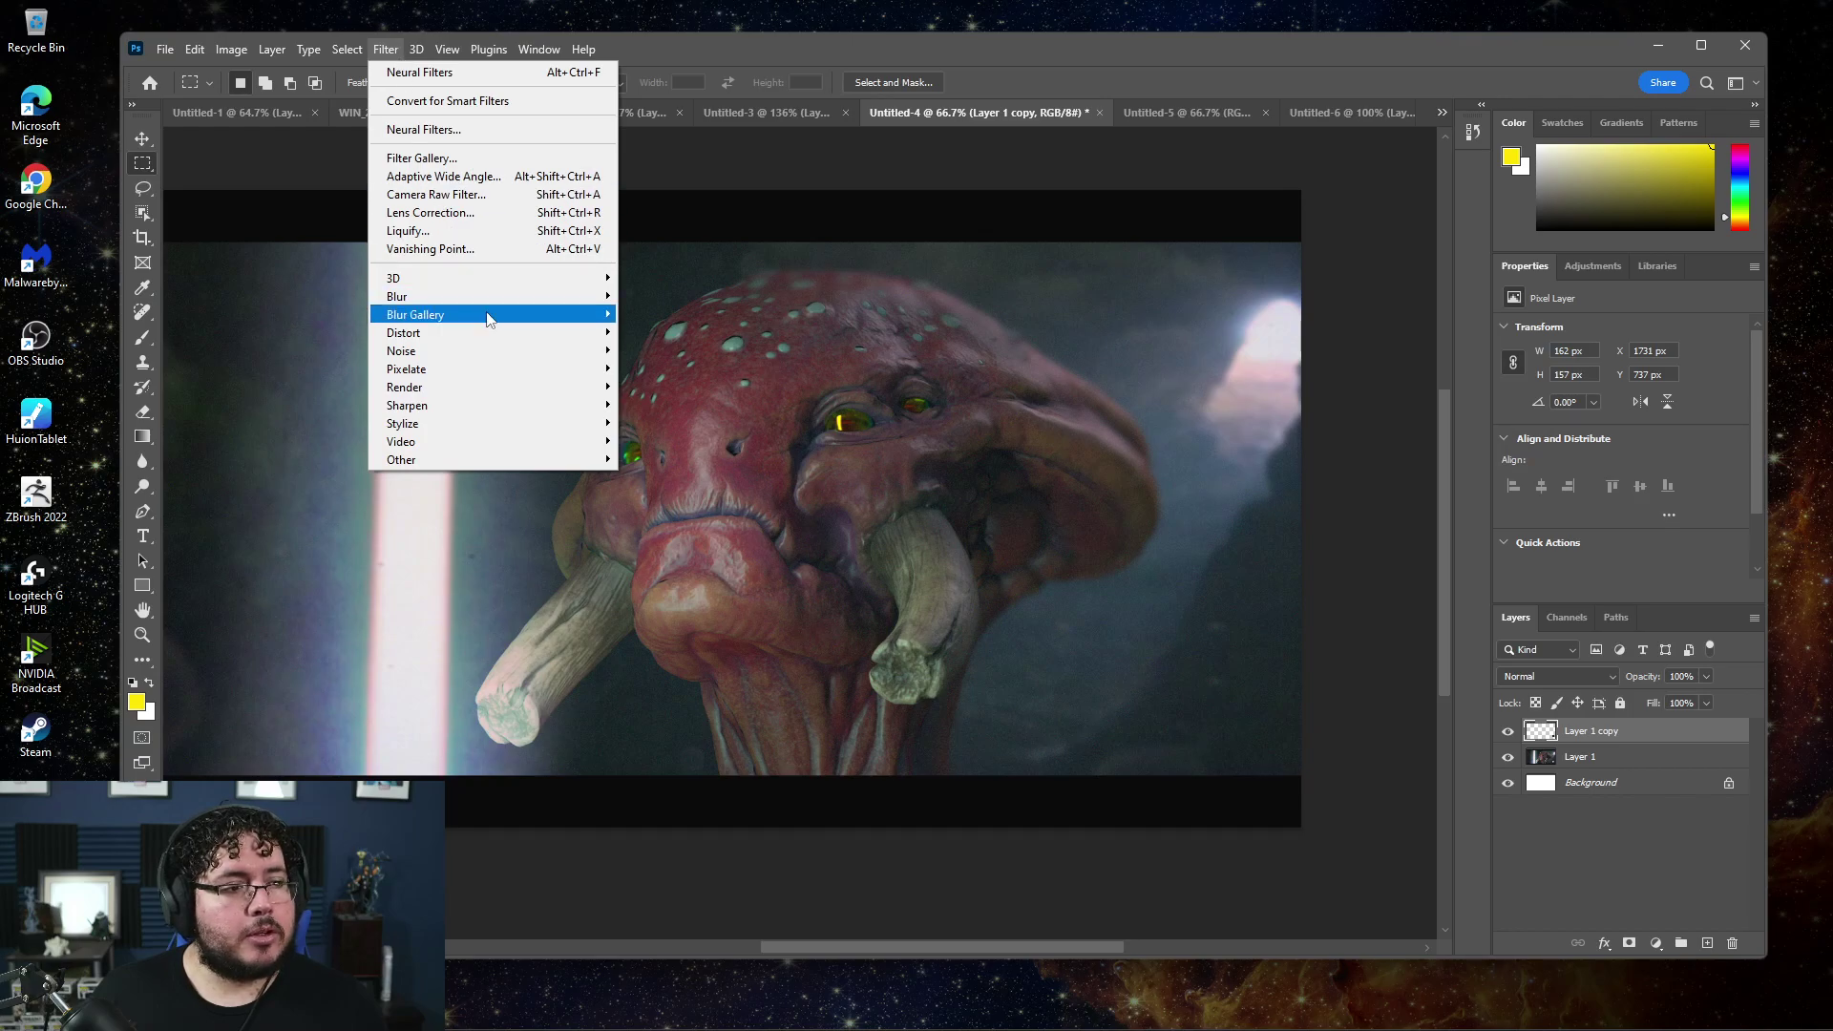
{"action": "left_click", "coordinate": [427, 129]}
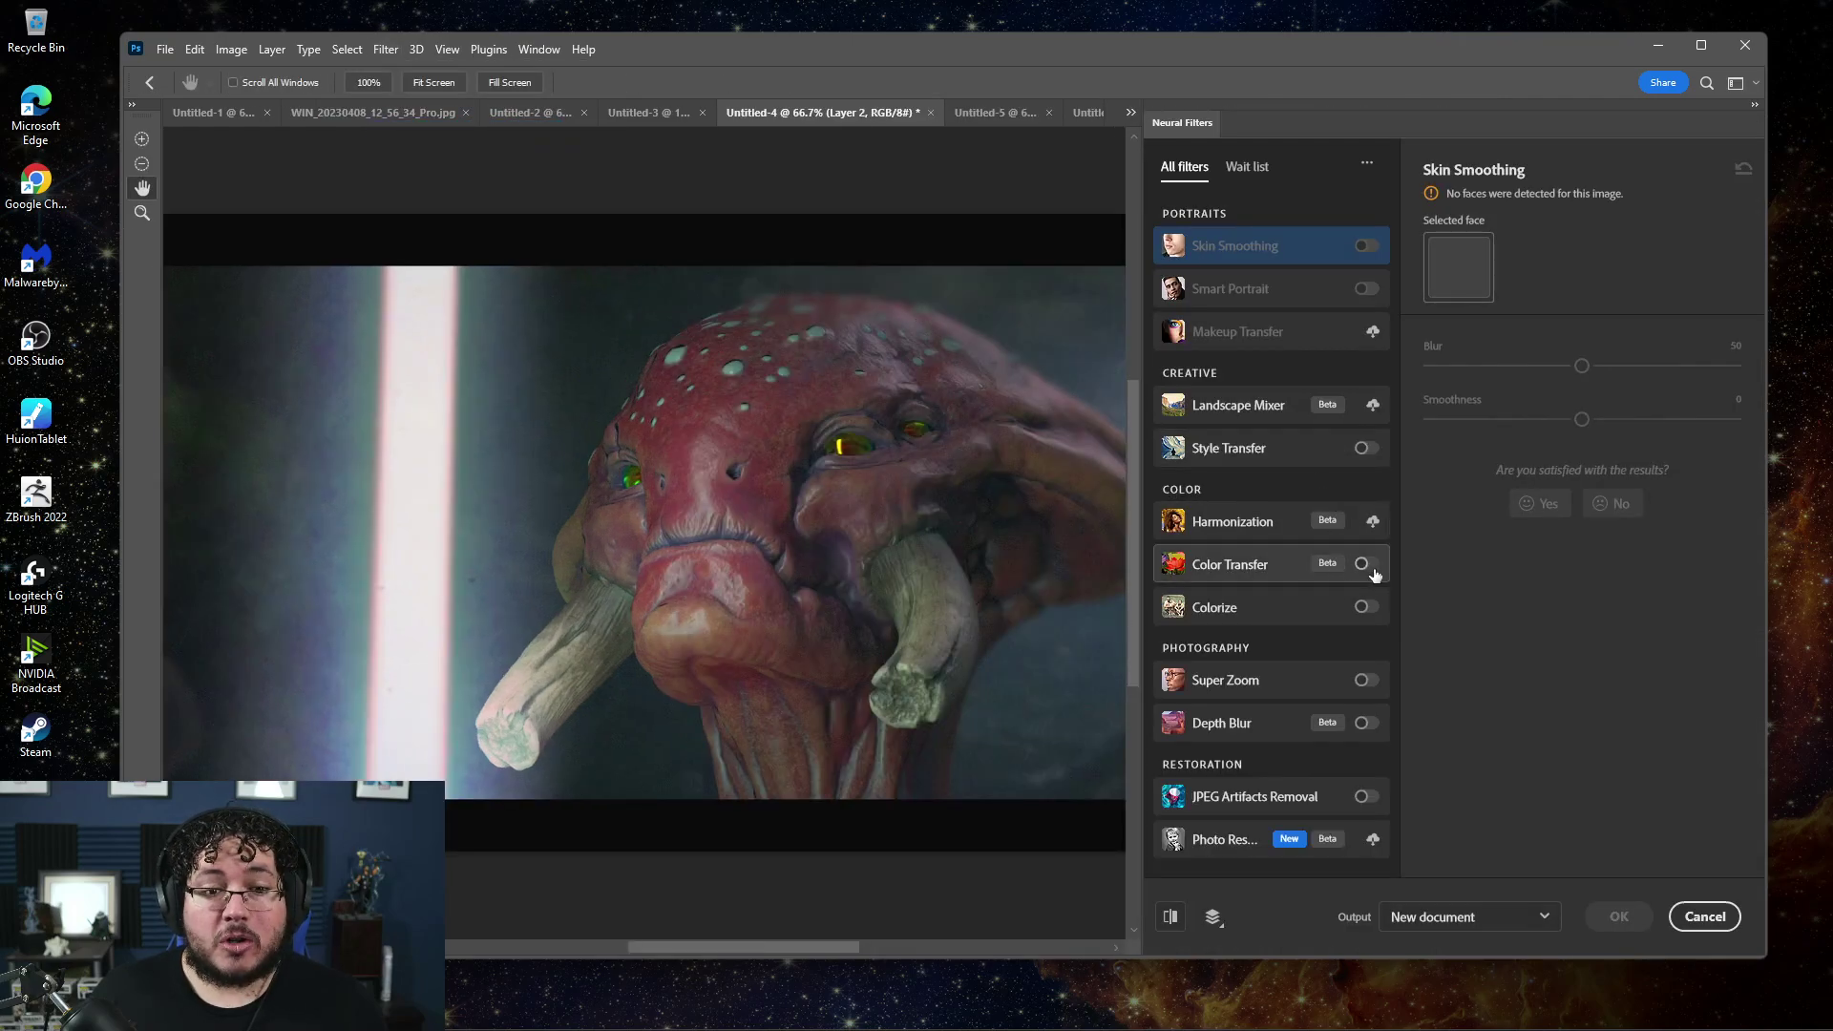
{"action": "left_click", "coordinate": [1364, 564]}
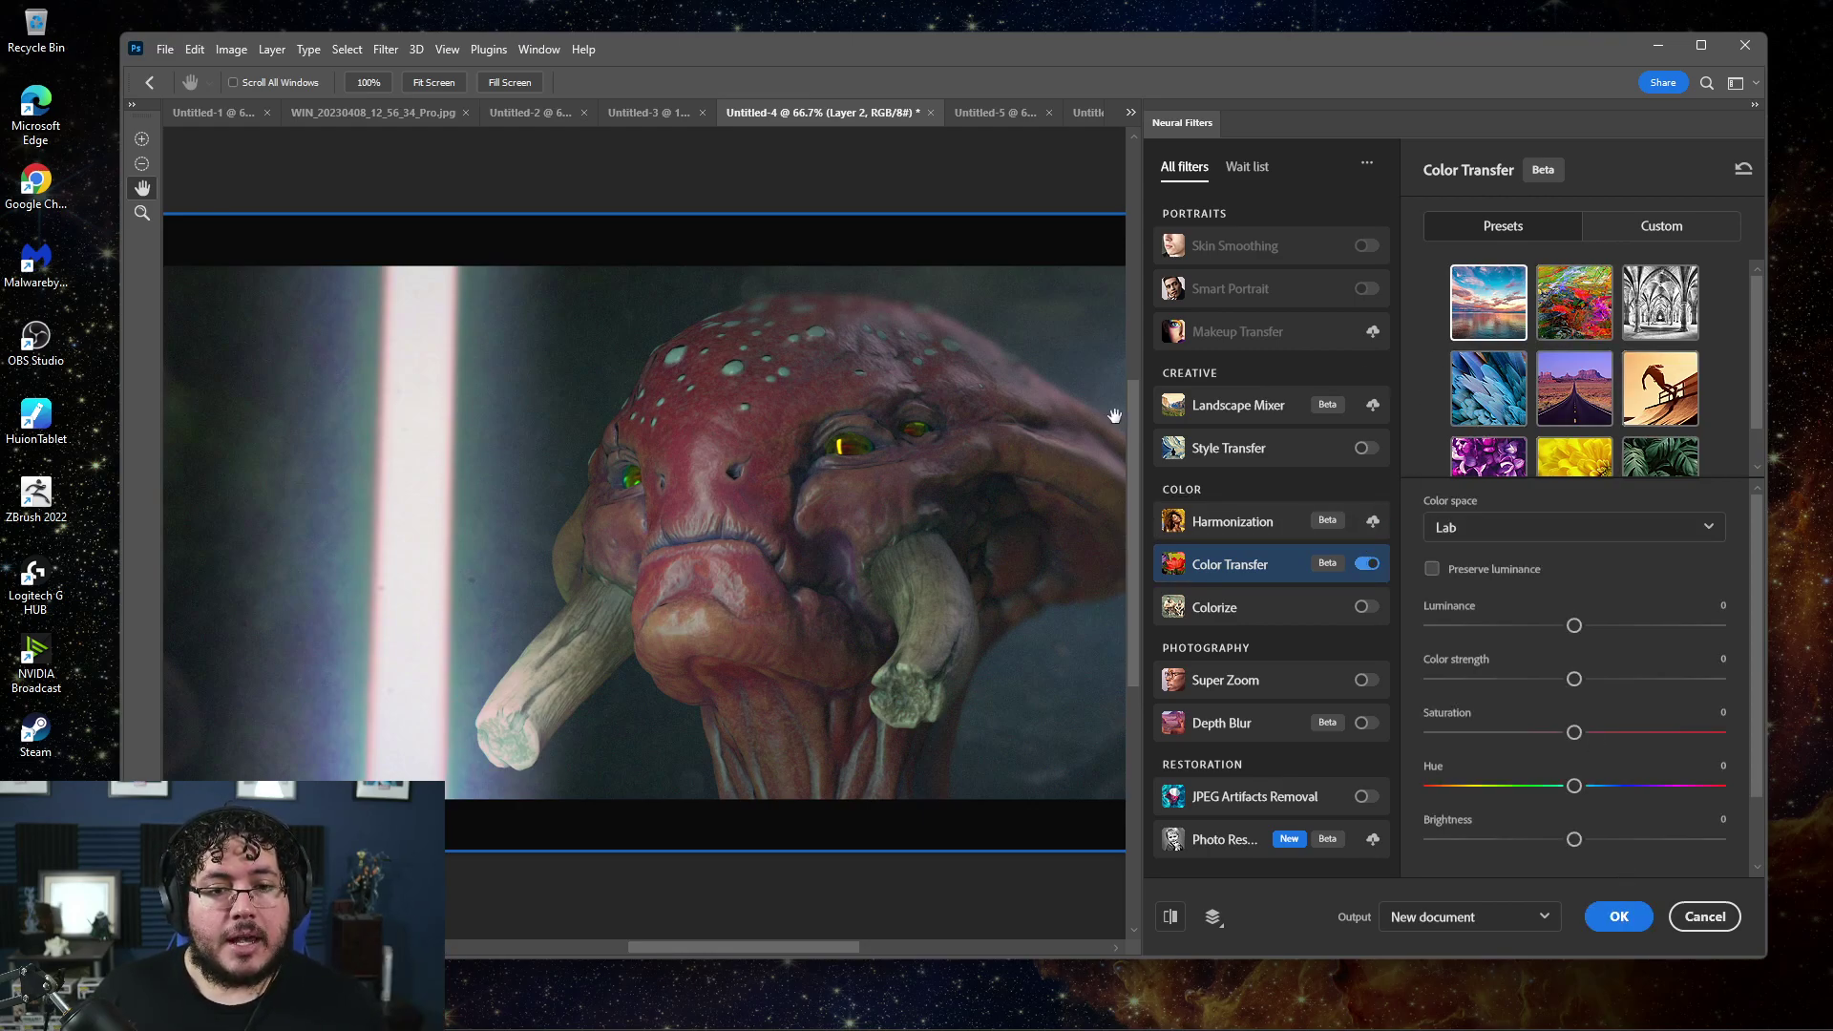
{"action": "scroll", "coordinate": [1117, 474], "scroll_direction": "down", "scroll_amount": 2}
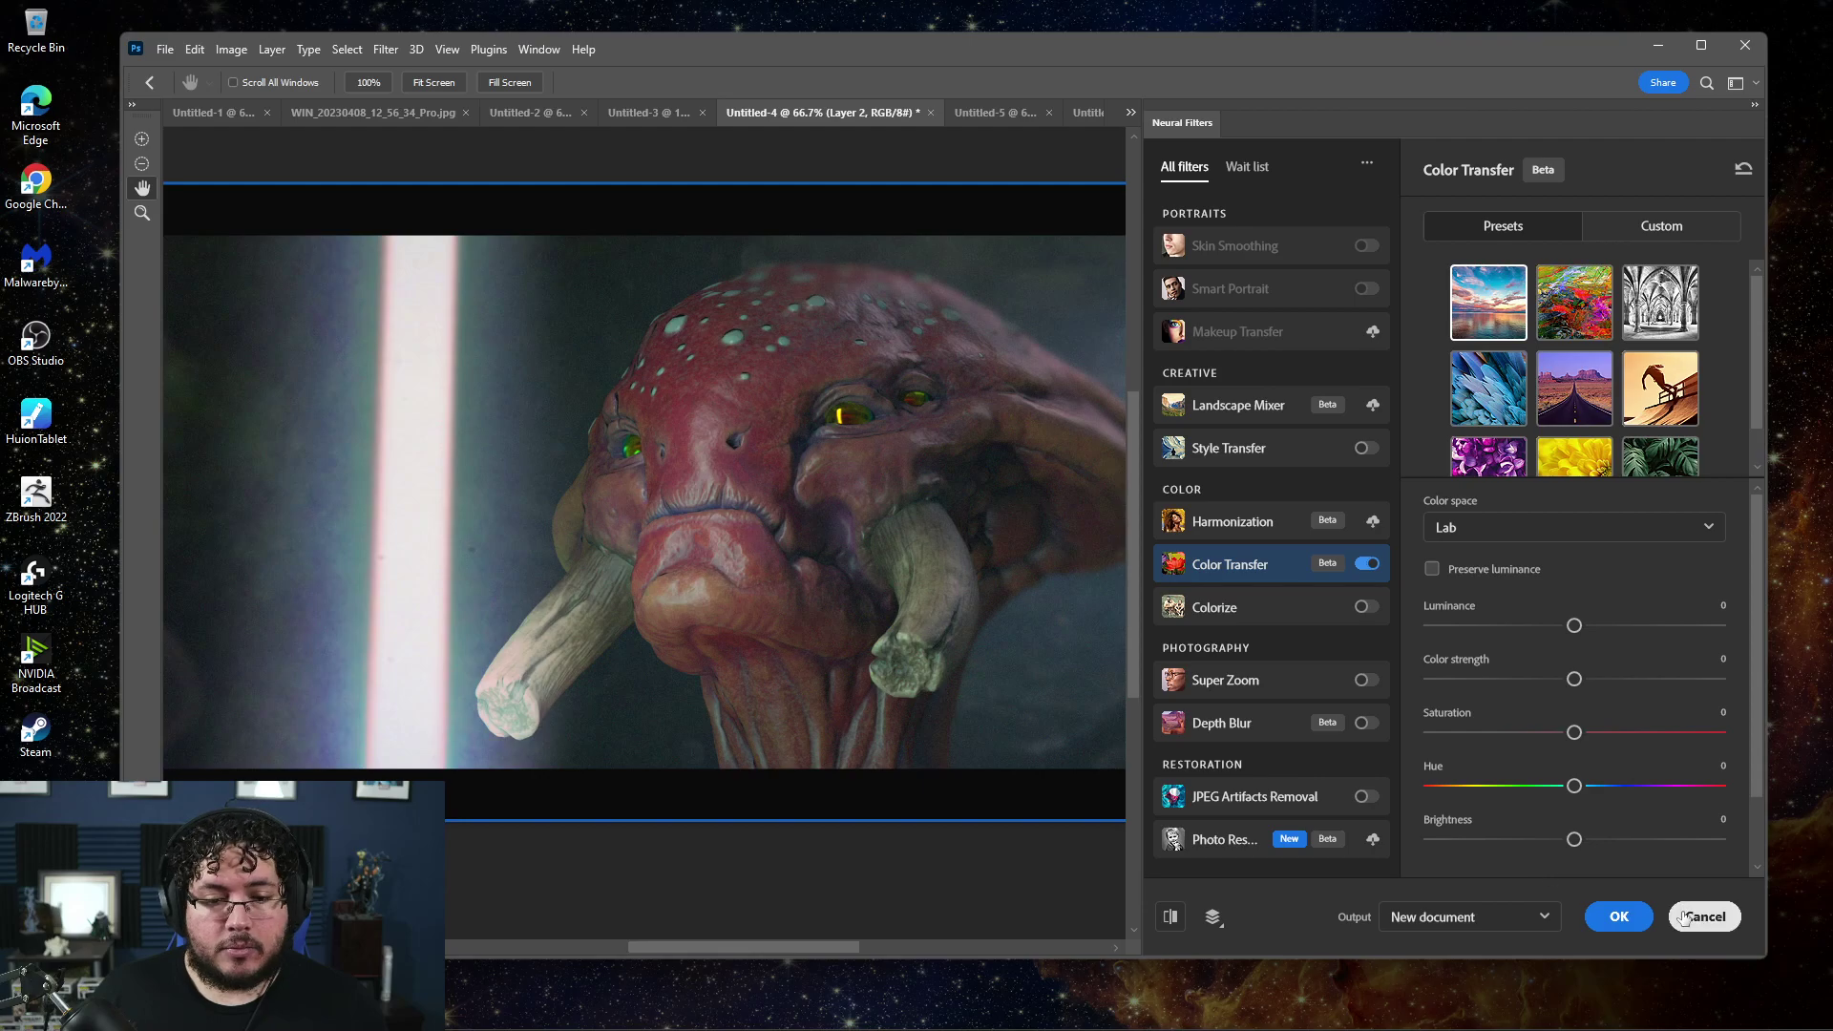
{"action": "left_click", "coordinate": [1685, 919]}
Merge Layer 1 and Layer 1 copy into a single layer with Ctrl+E
{"action": "left_click", "coordinate": [1567, 759]}
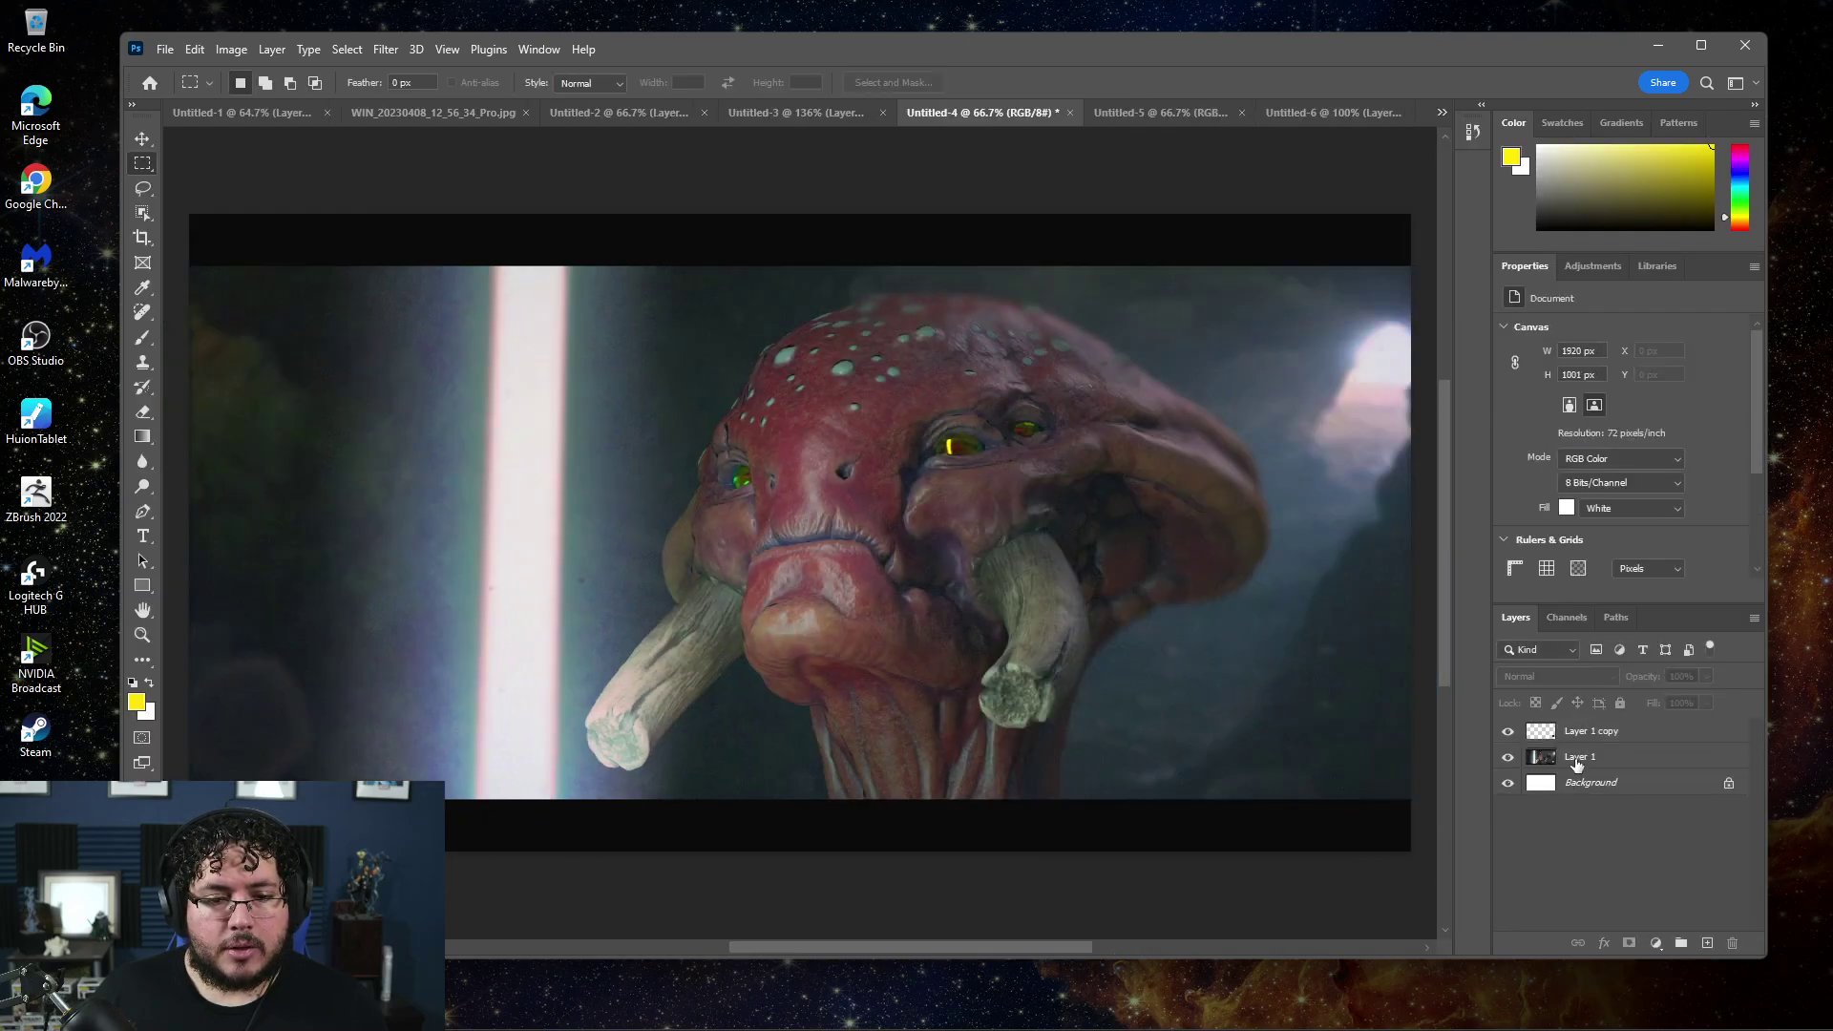
{"action": "left_click", "coordinate": [1590, 735], "text": "shift"}
{"action": "key", "text": "ctrl+e"}
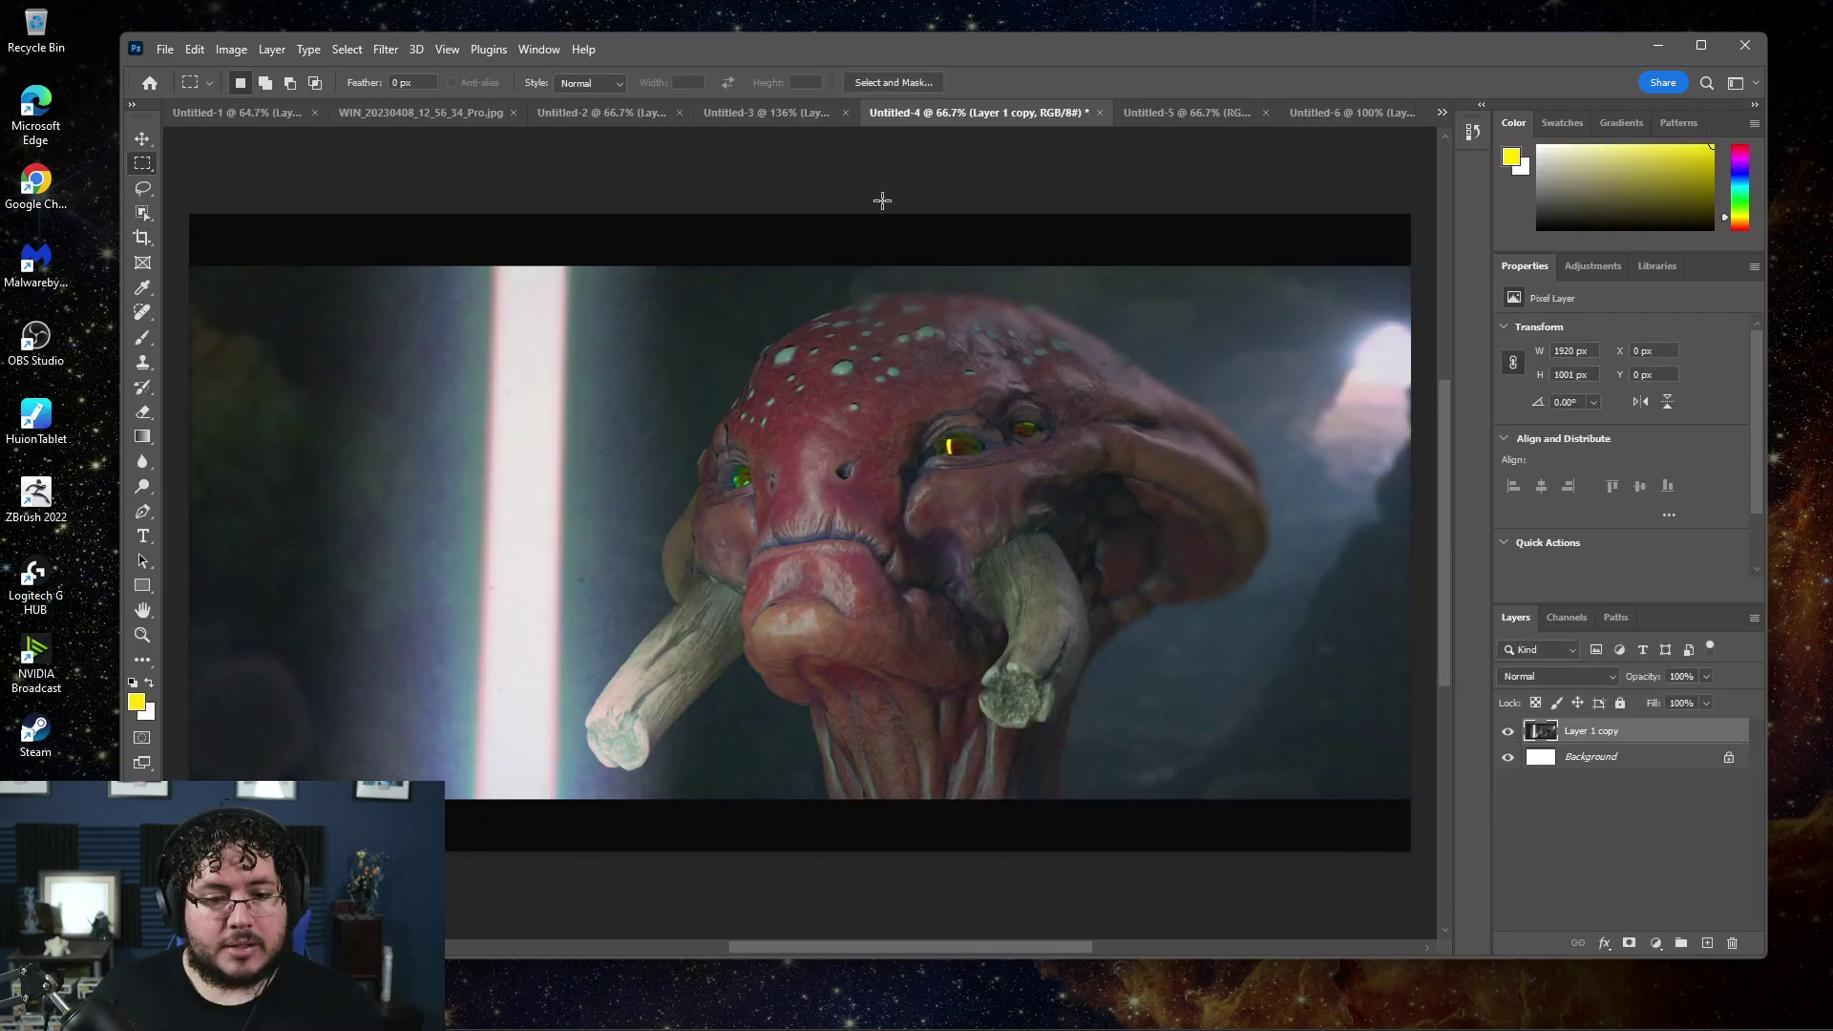
Turn on Color Transfer with the blue feather preset and strength reduced to -22
{"action": "left_click", "coordinate": [385, 50]}
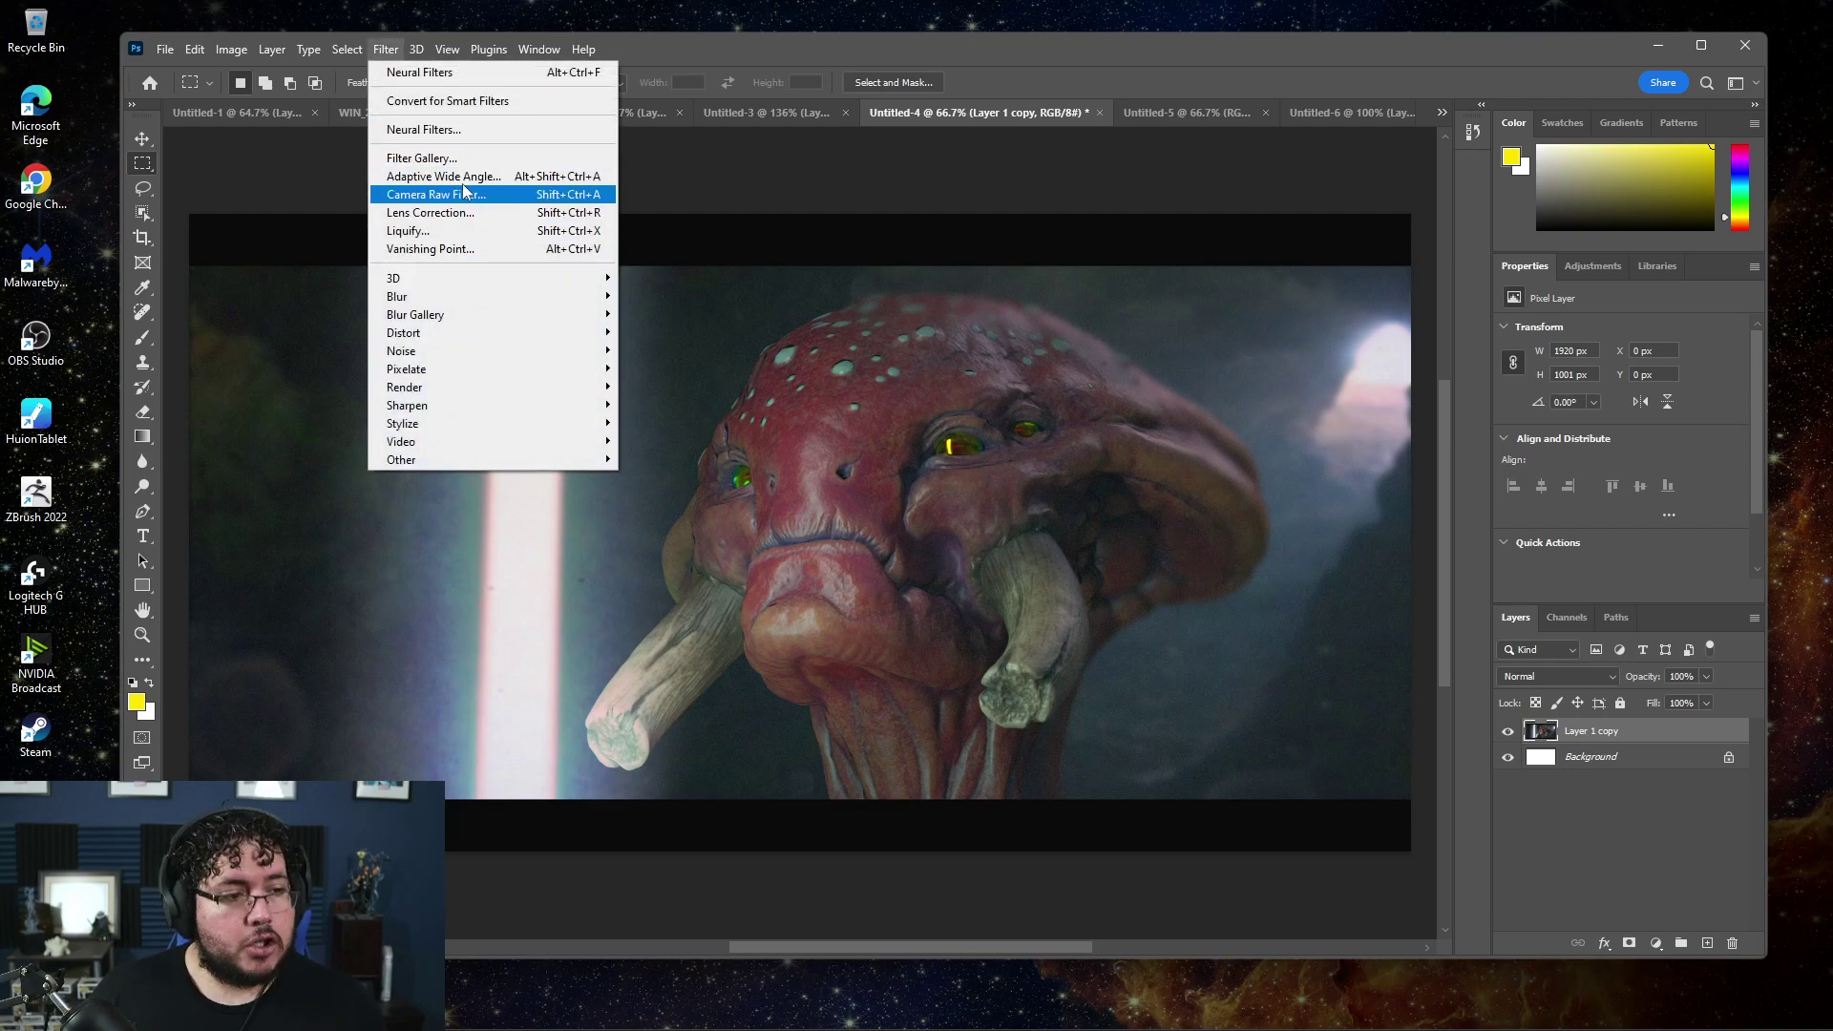
{"action": "left_click", "coordinate": [455, 131]}
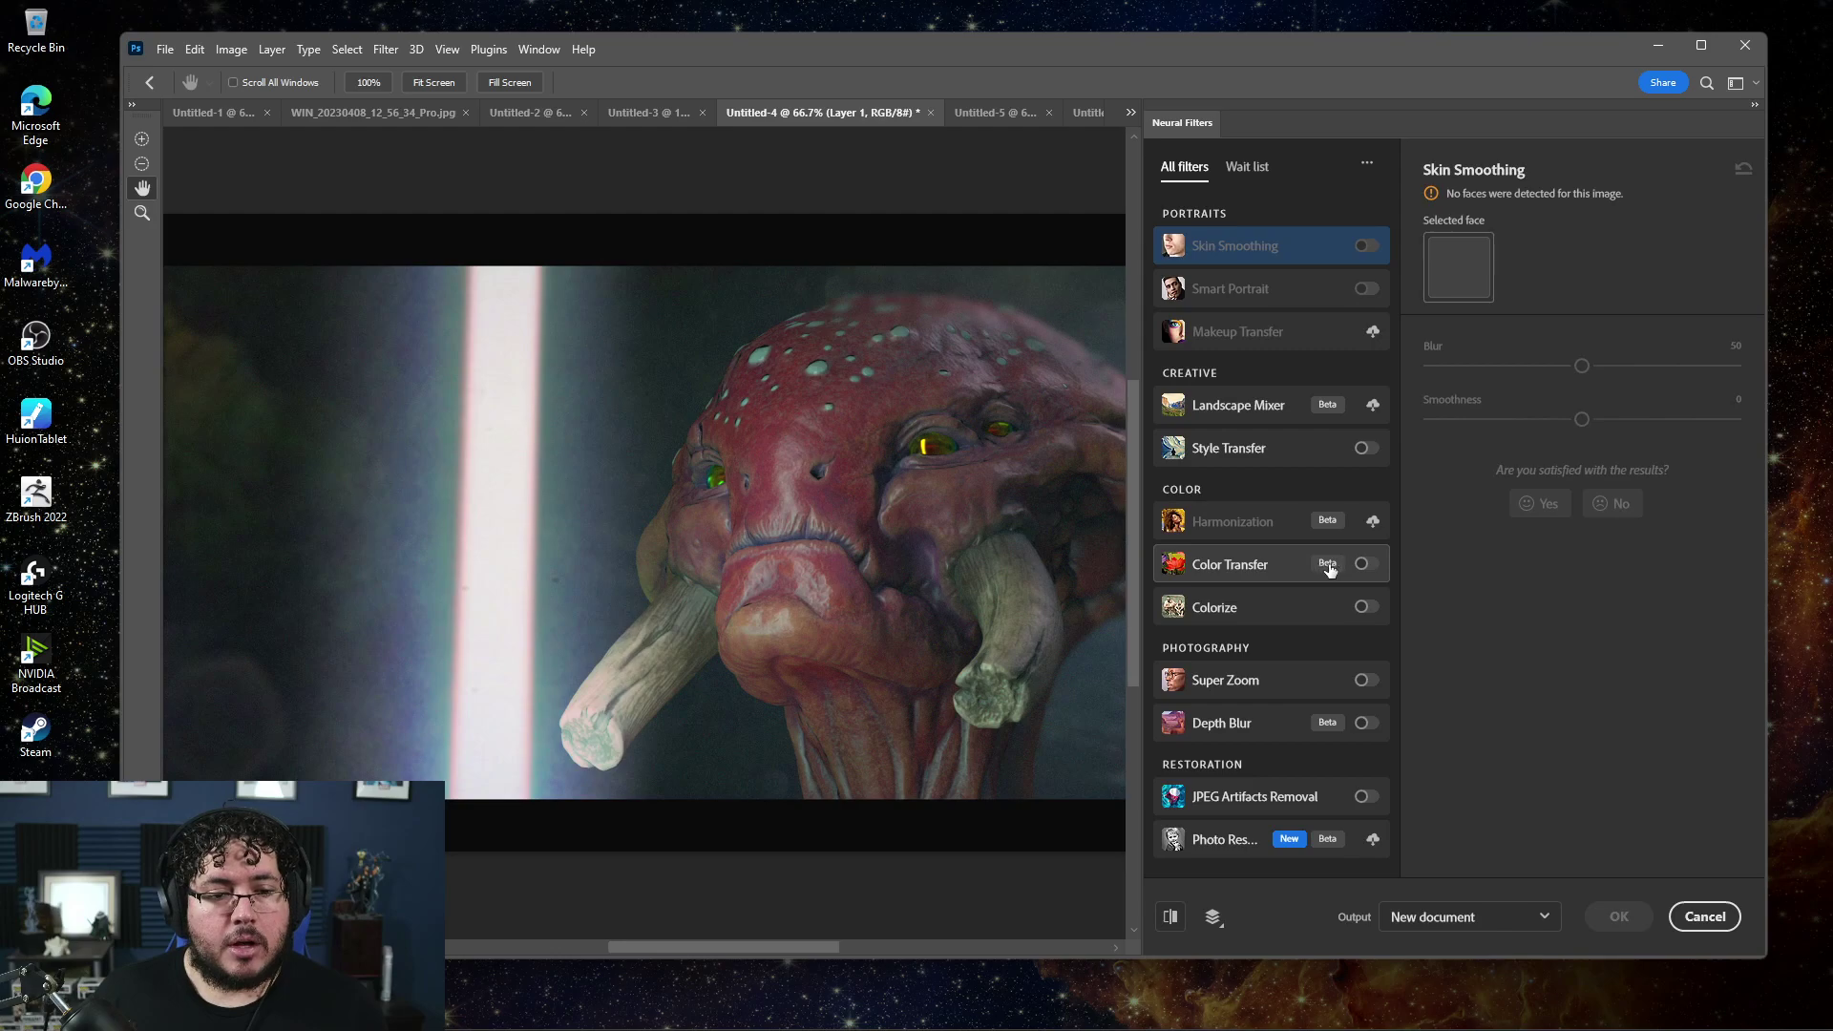
{"action": "left_click", "coordinate": [1364, 564]}
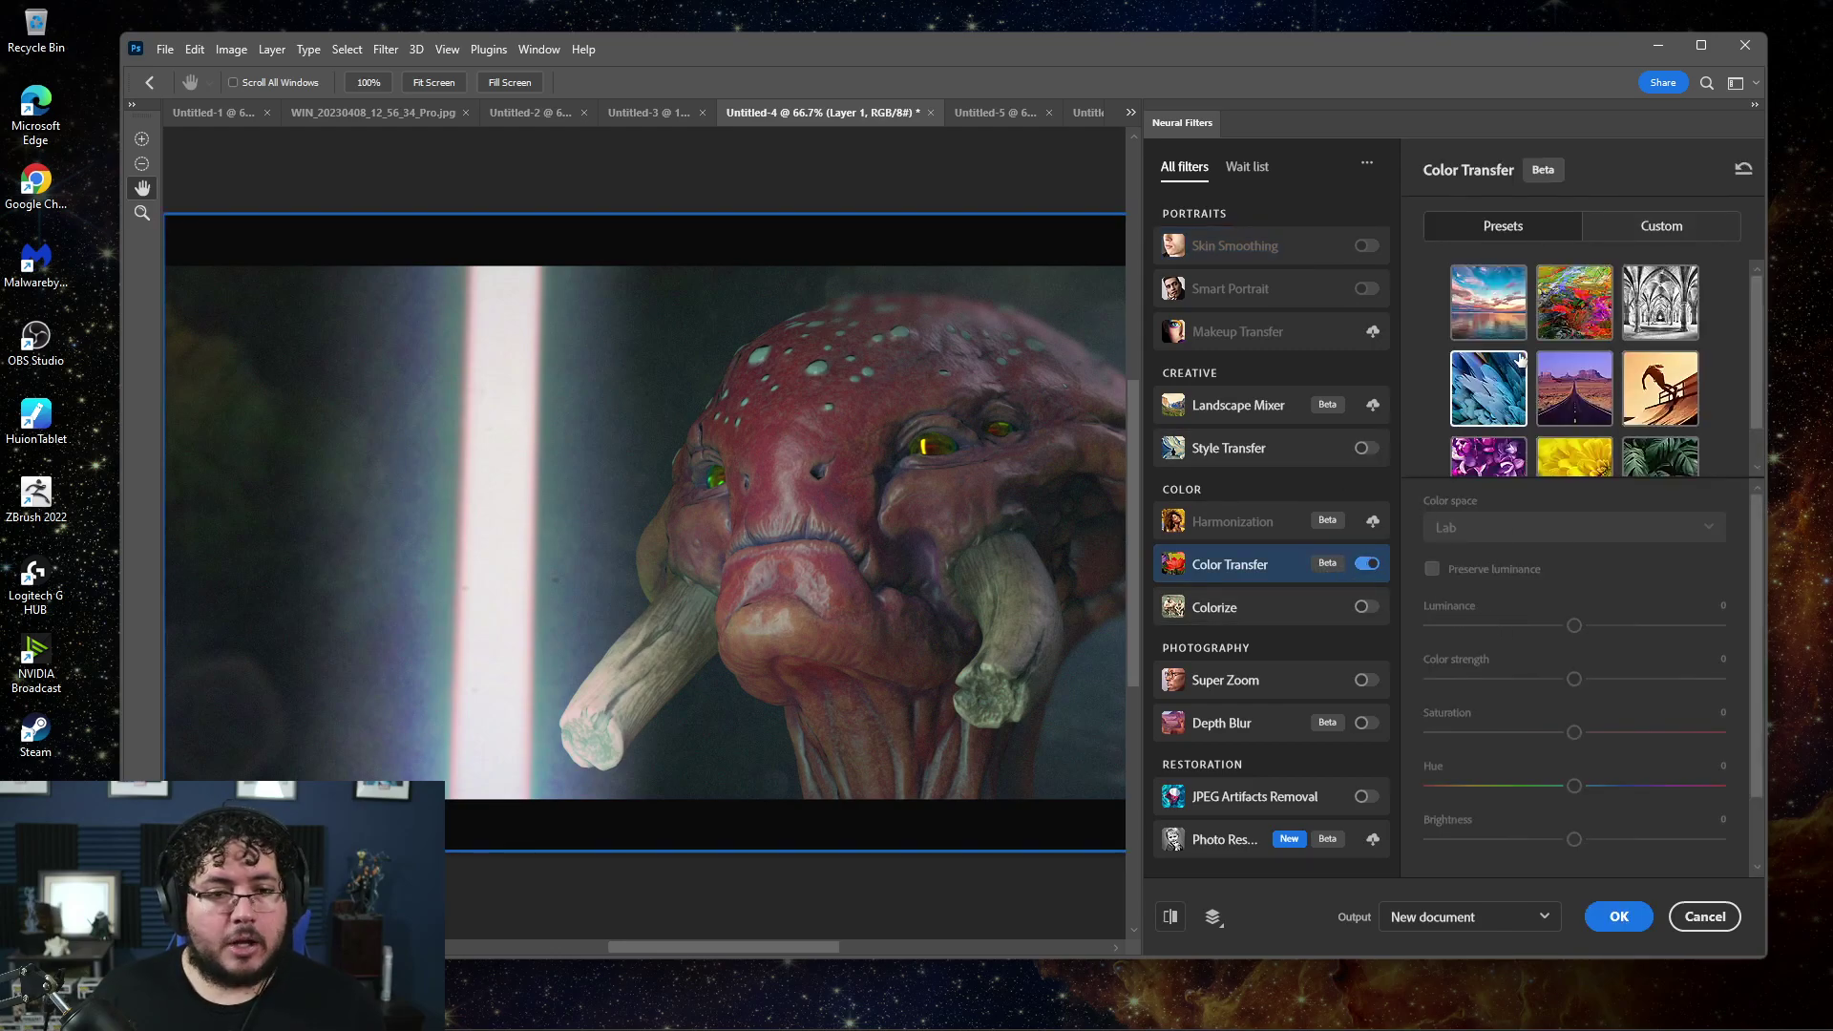
{"action": "left_click", "coordinate": [1489, 386]}
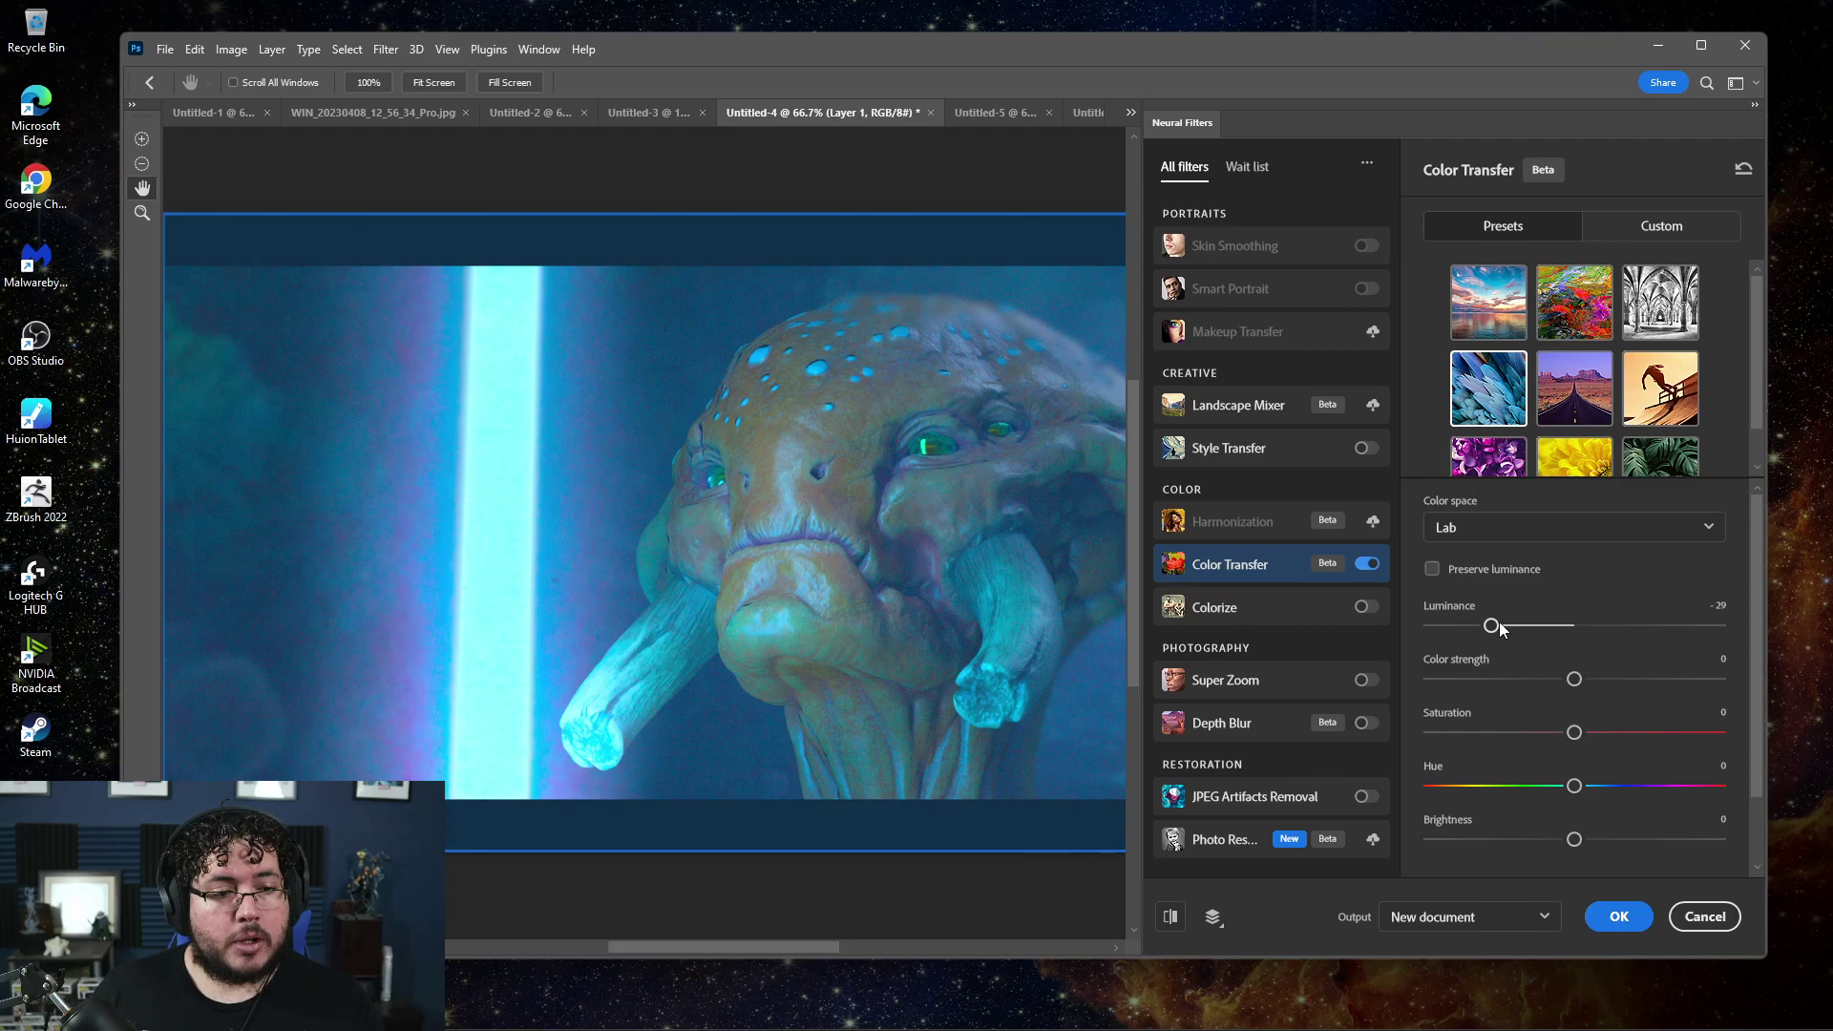
{"action": "left_click_drag", "start_coordinate": [1574, 679], "coordinate": [1510, 678]}
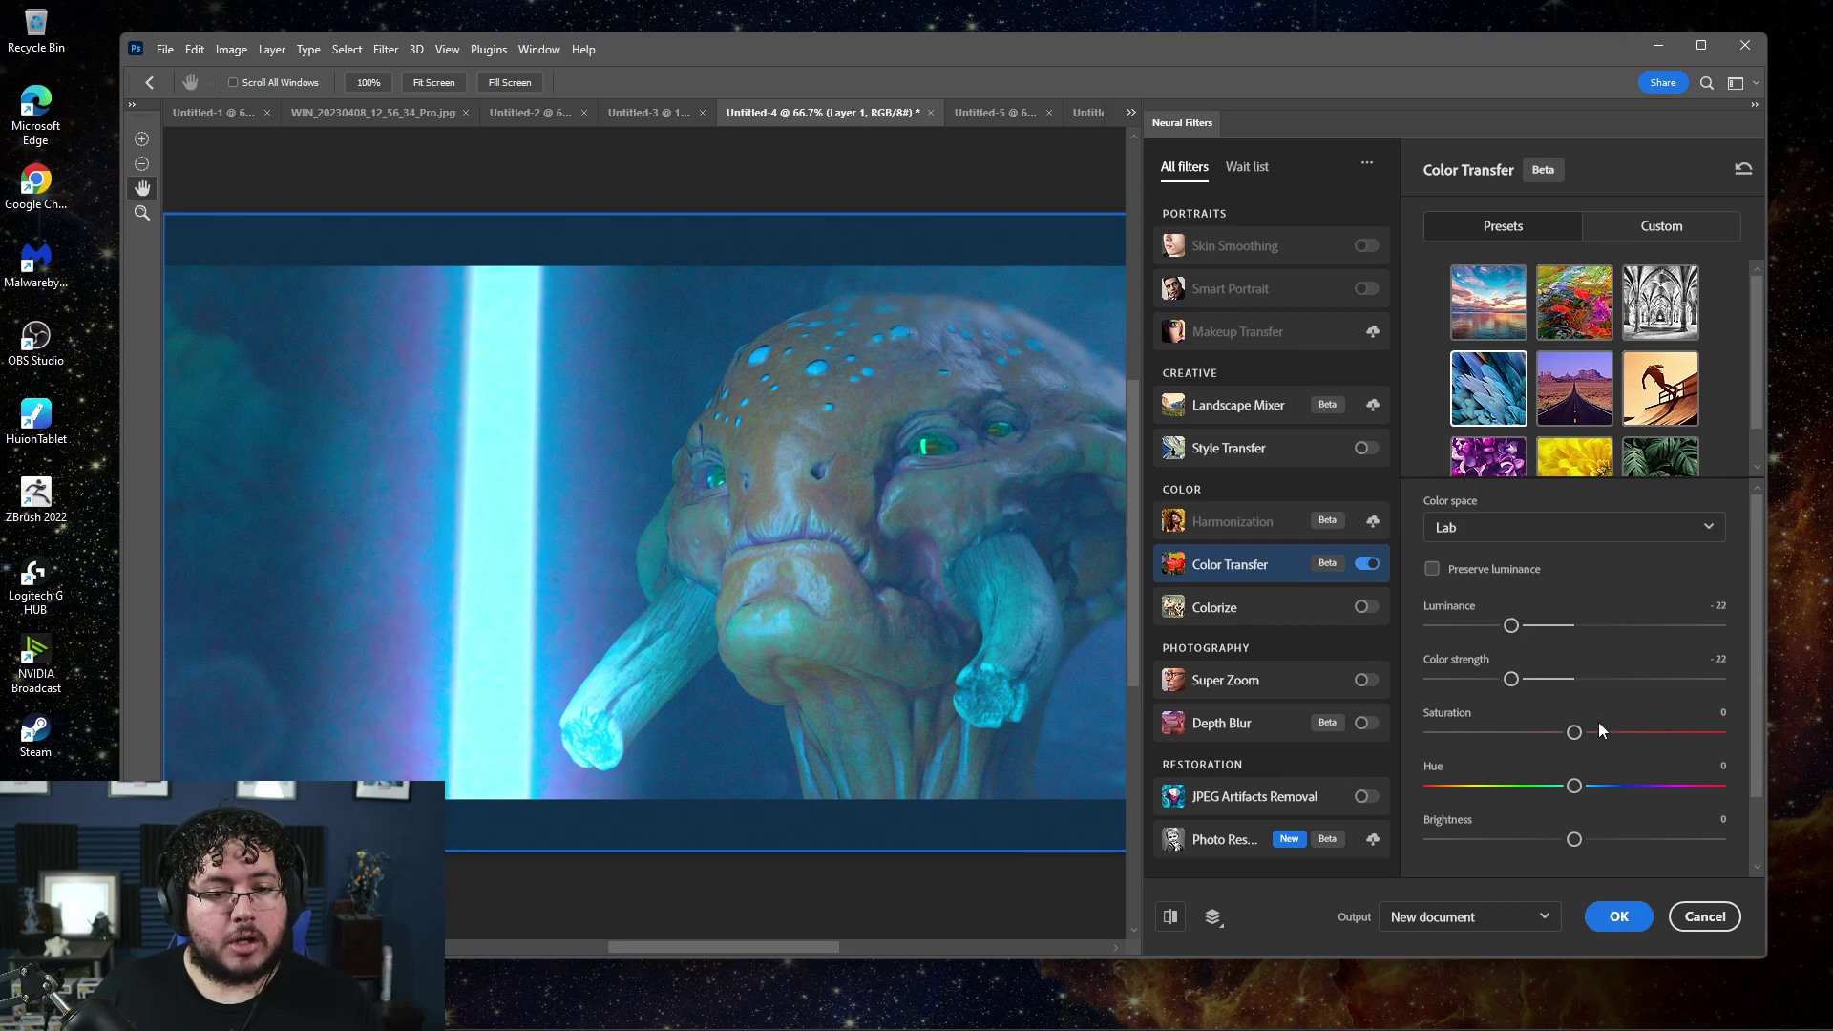
Try the desert road, bird, architecture, leaf and flower presets, settling on sunset lake
{"action": "left_click", "coordinate": [1574, 391]}
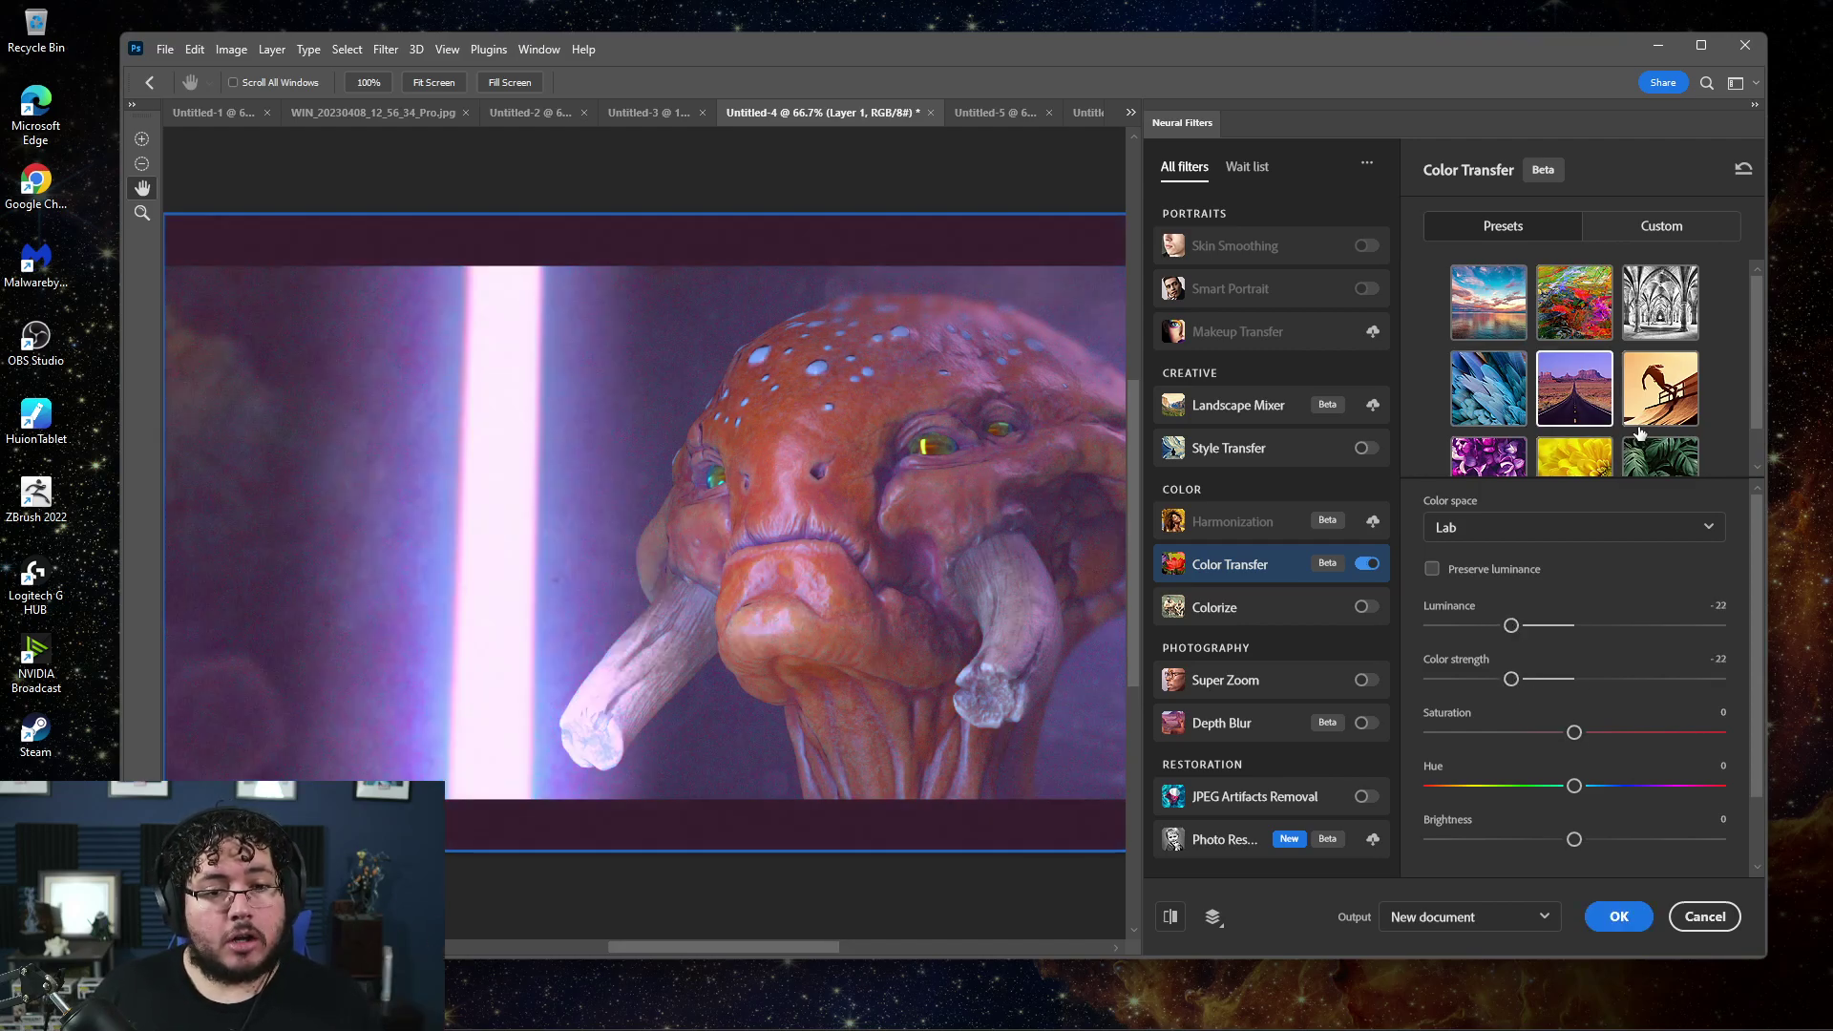
{"action": "left_click", "coordinate": [1649, 396]}
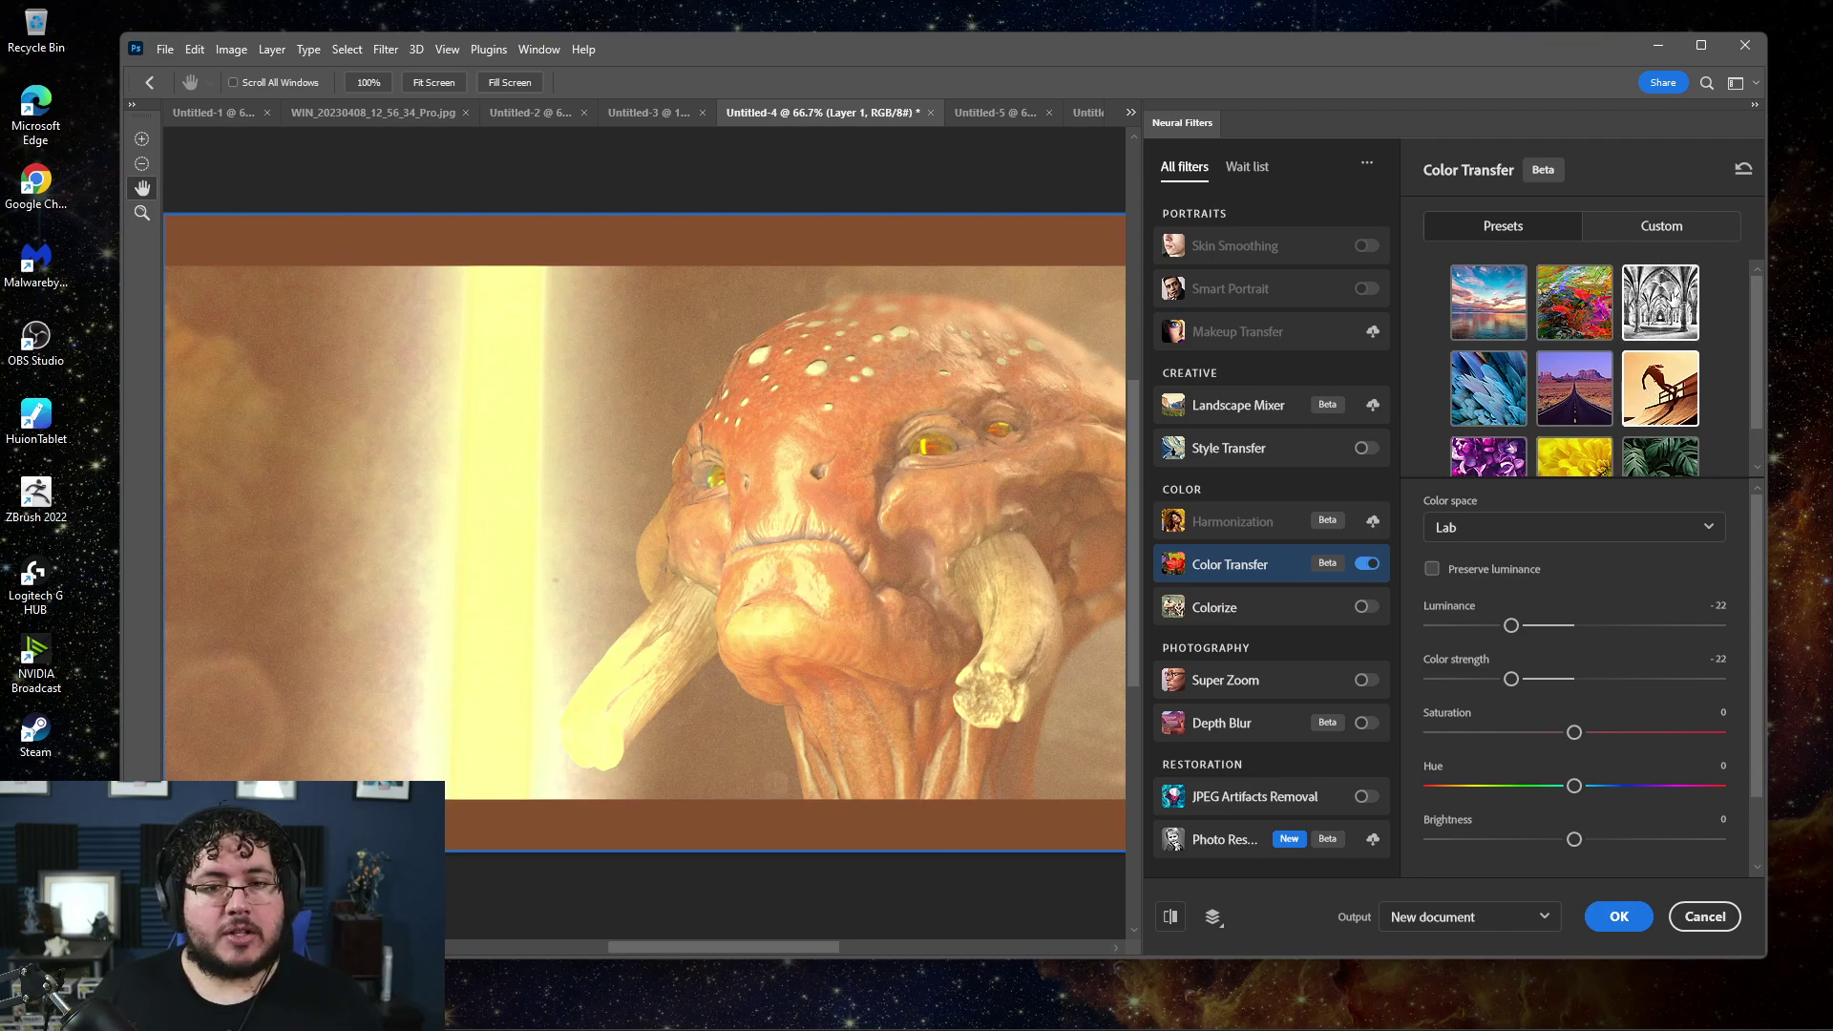
{"action": "left_click", "coordinate": [1661, 302]}
{"action": "scroll", "coordinate": [1633, 359], "scroll_direction": "down", "scroll_amount": 1}
{"action": "left_click", "coordinate": [1662, 433]}
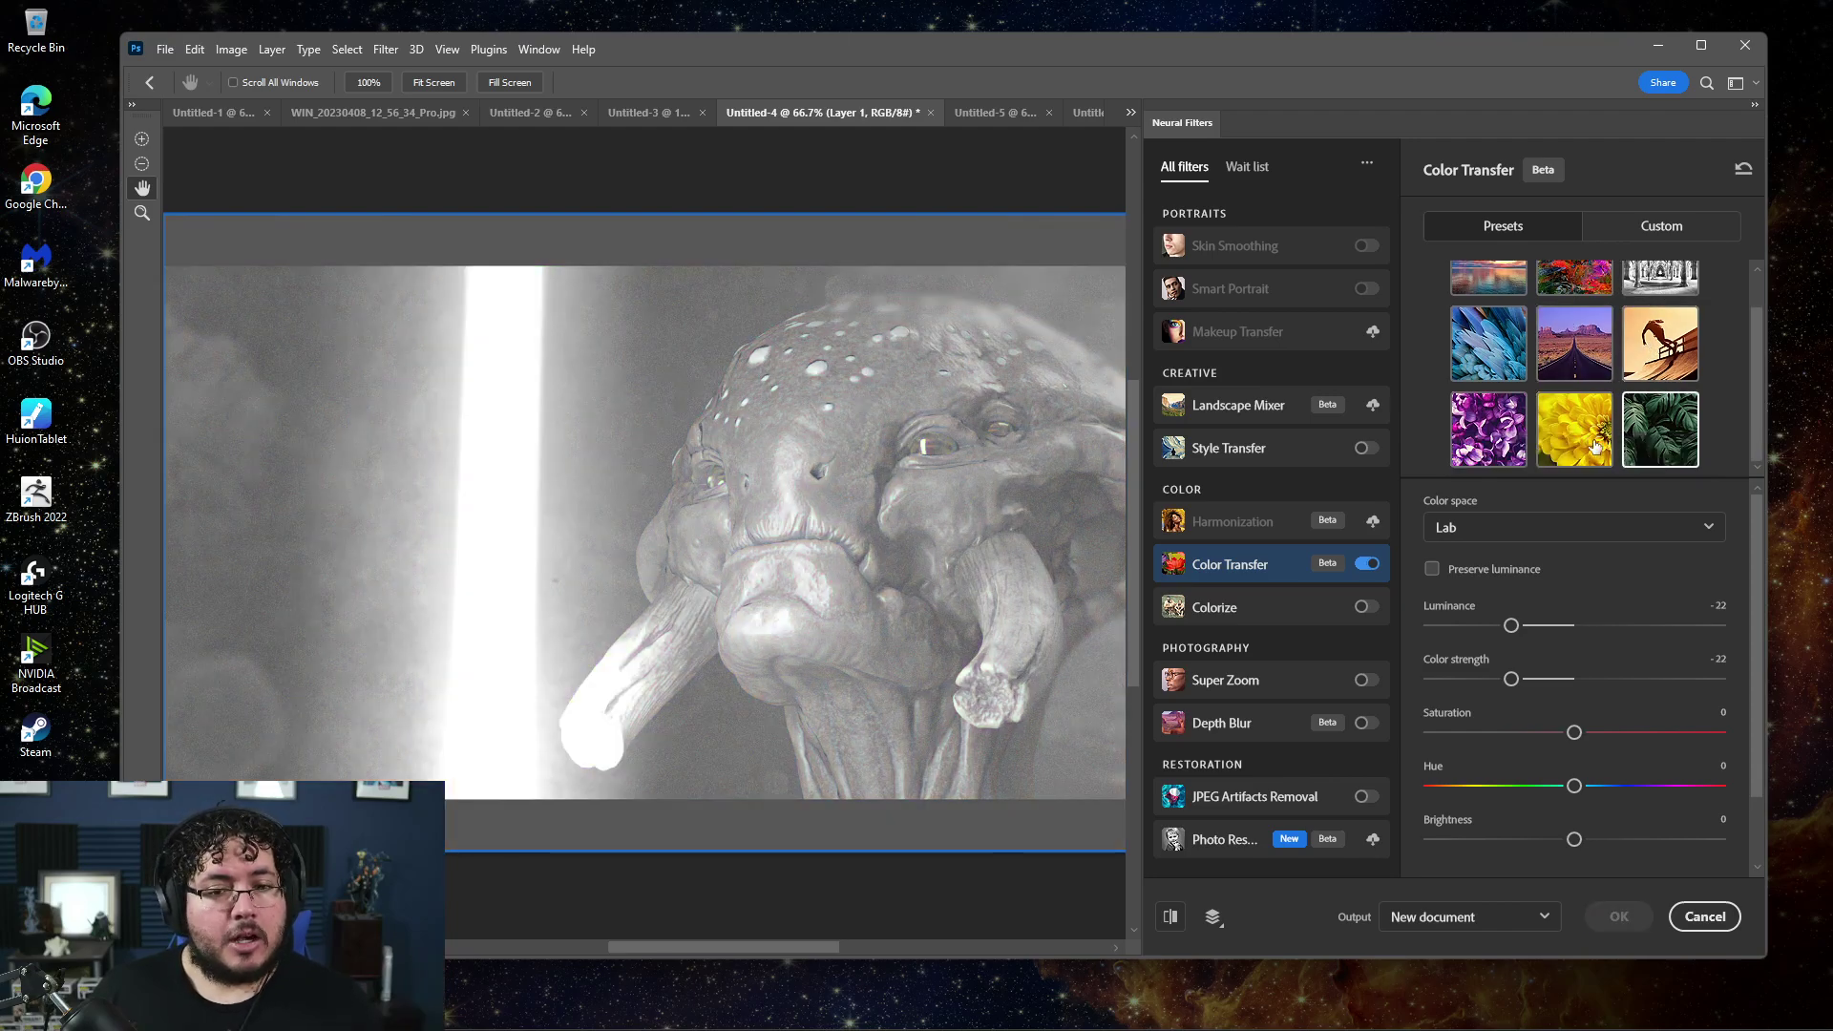
{"action": "left_click", "coordinate": [1594, 445]}
{"action": "left_click", "coordinate": [1482, 438]}
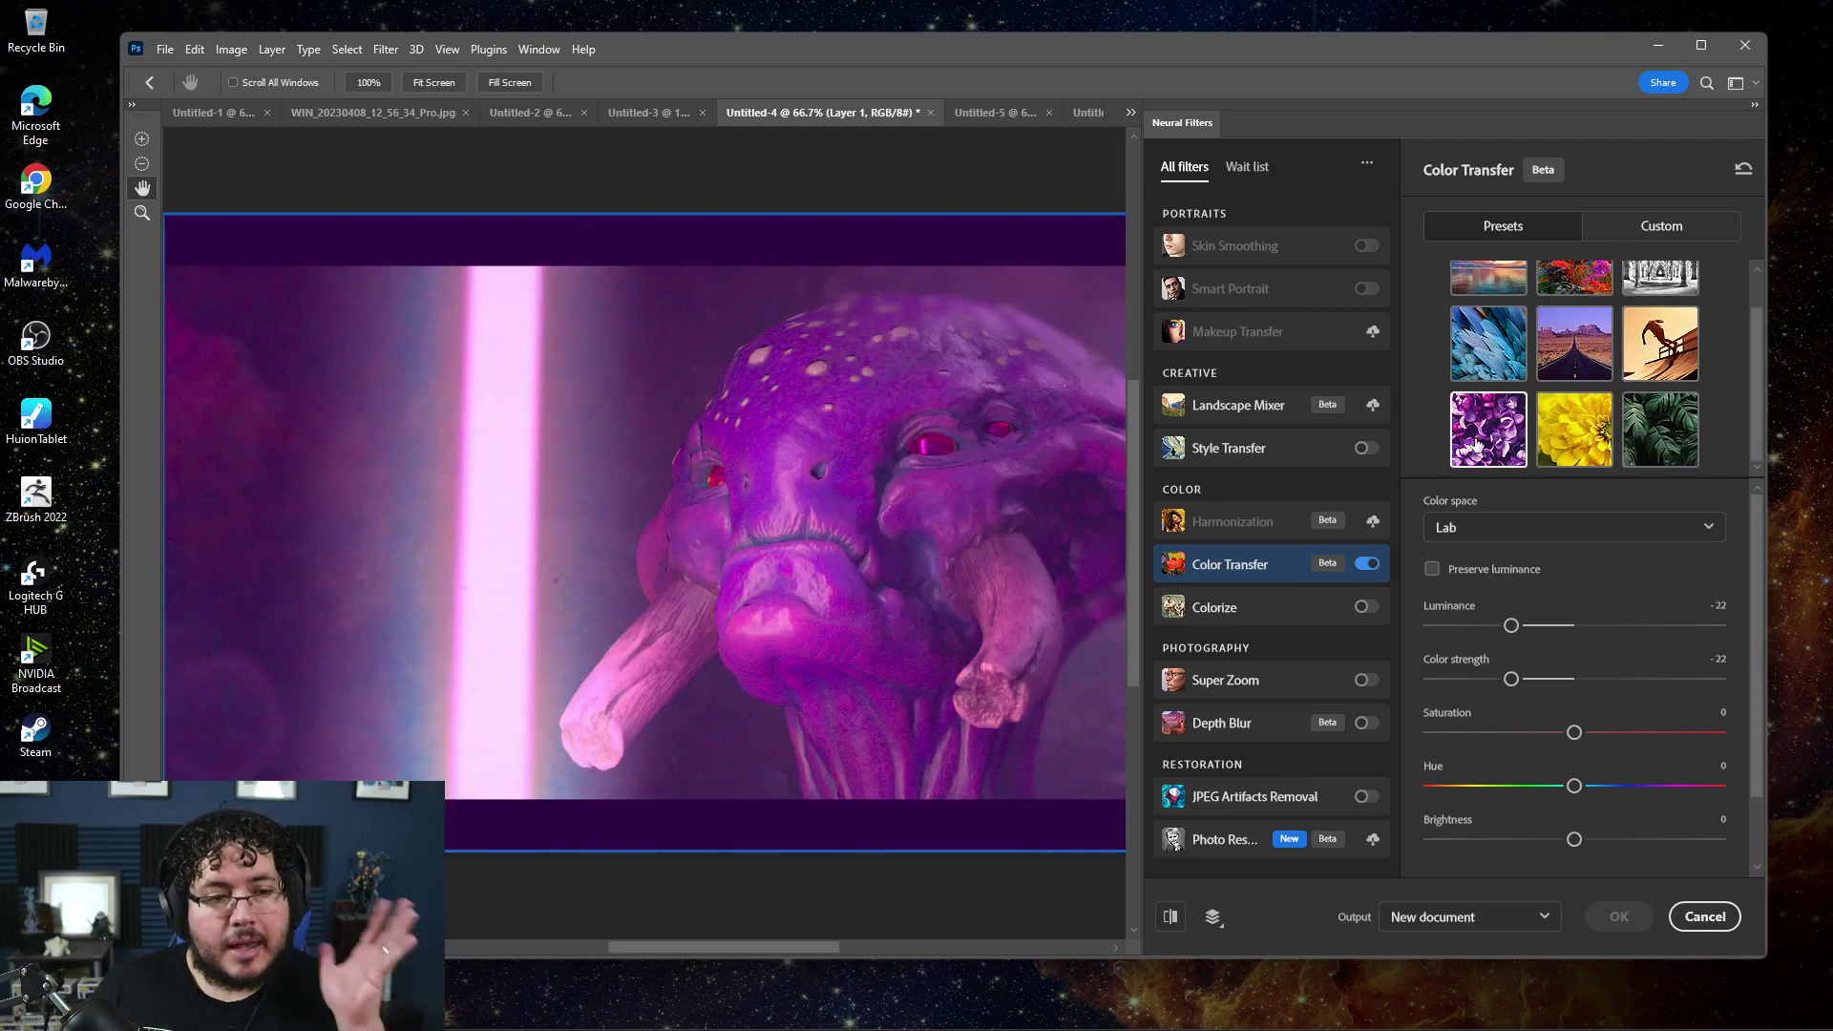
{"action": "left_click", "coordinate": [1497, 367]}
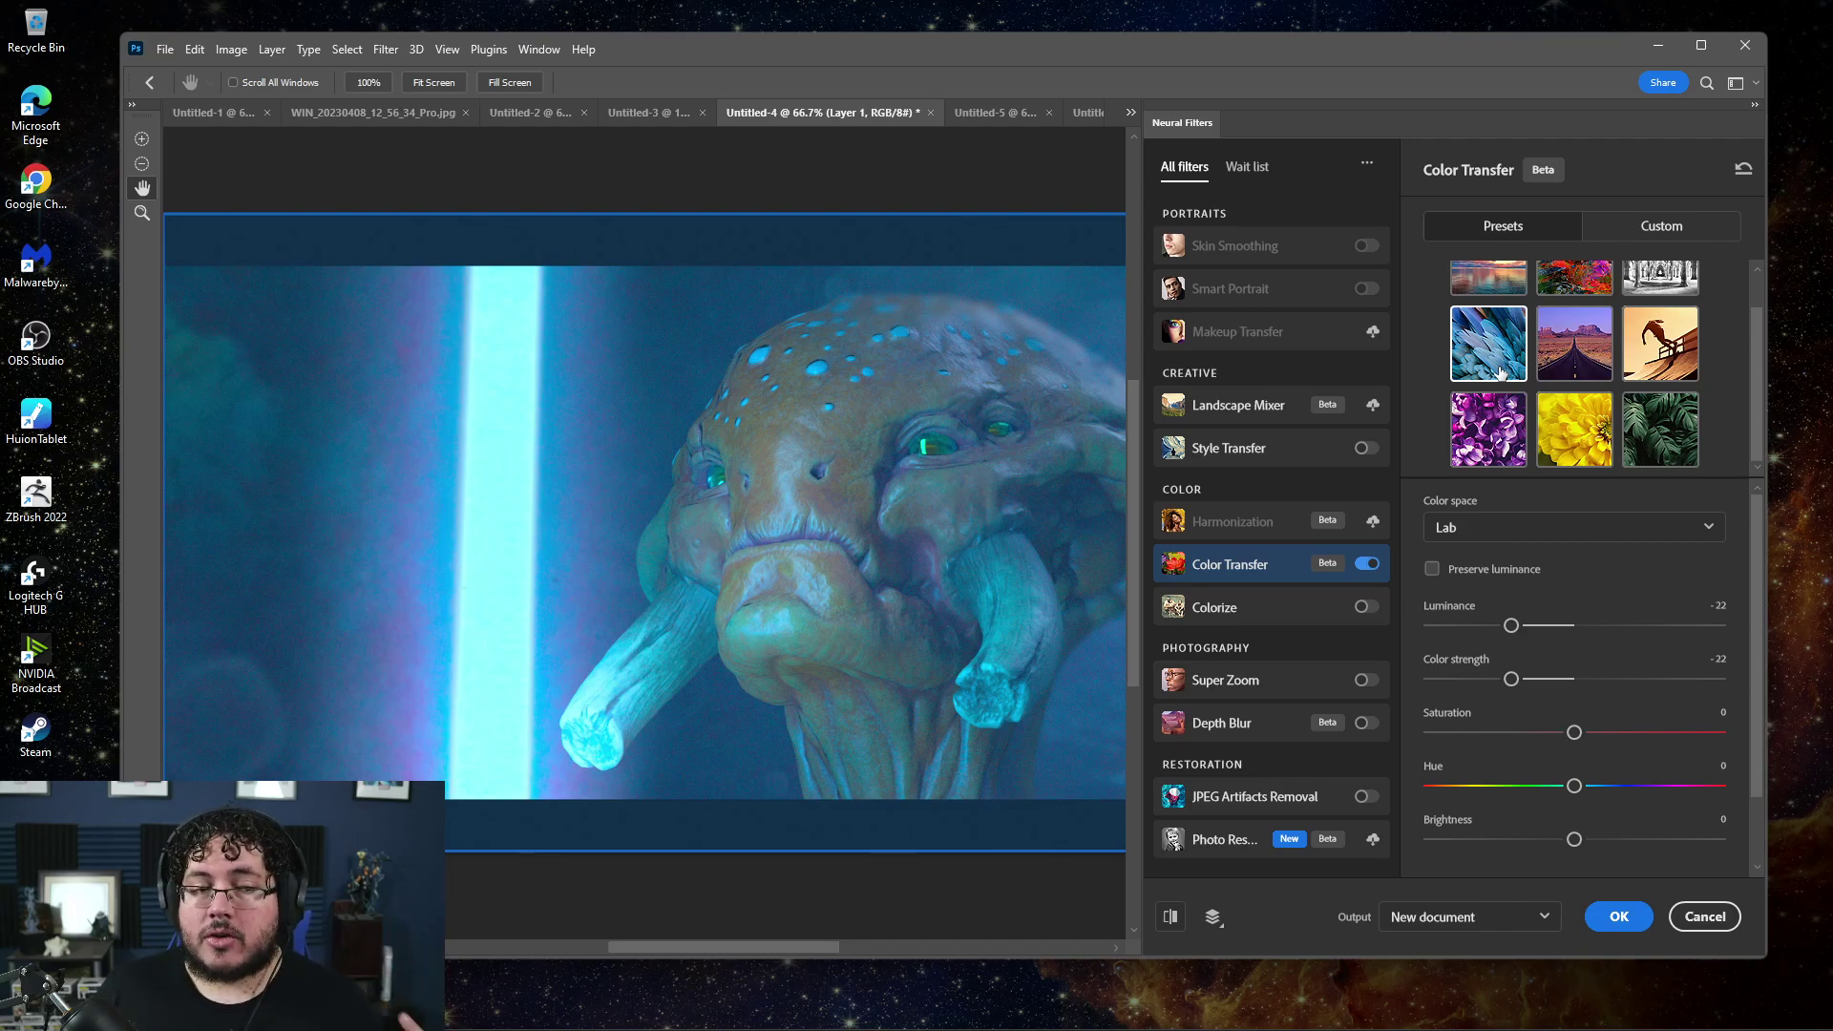
{"action": "scroll", "coordinate": [1500, 372], "scroll_direction": "up", "scroll_amount": 1}
{"action": "left_click", "coordinate": [1488, 302]}
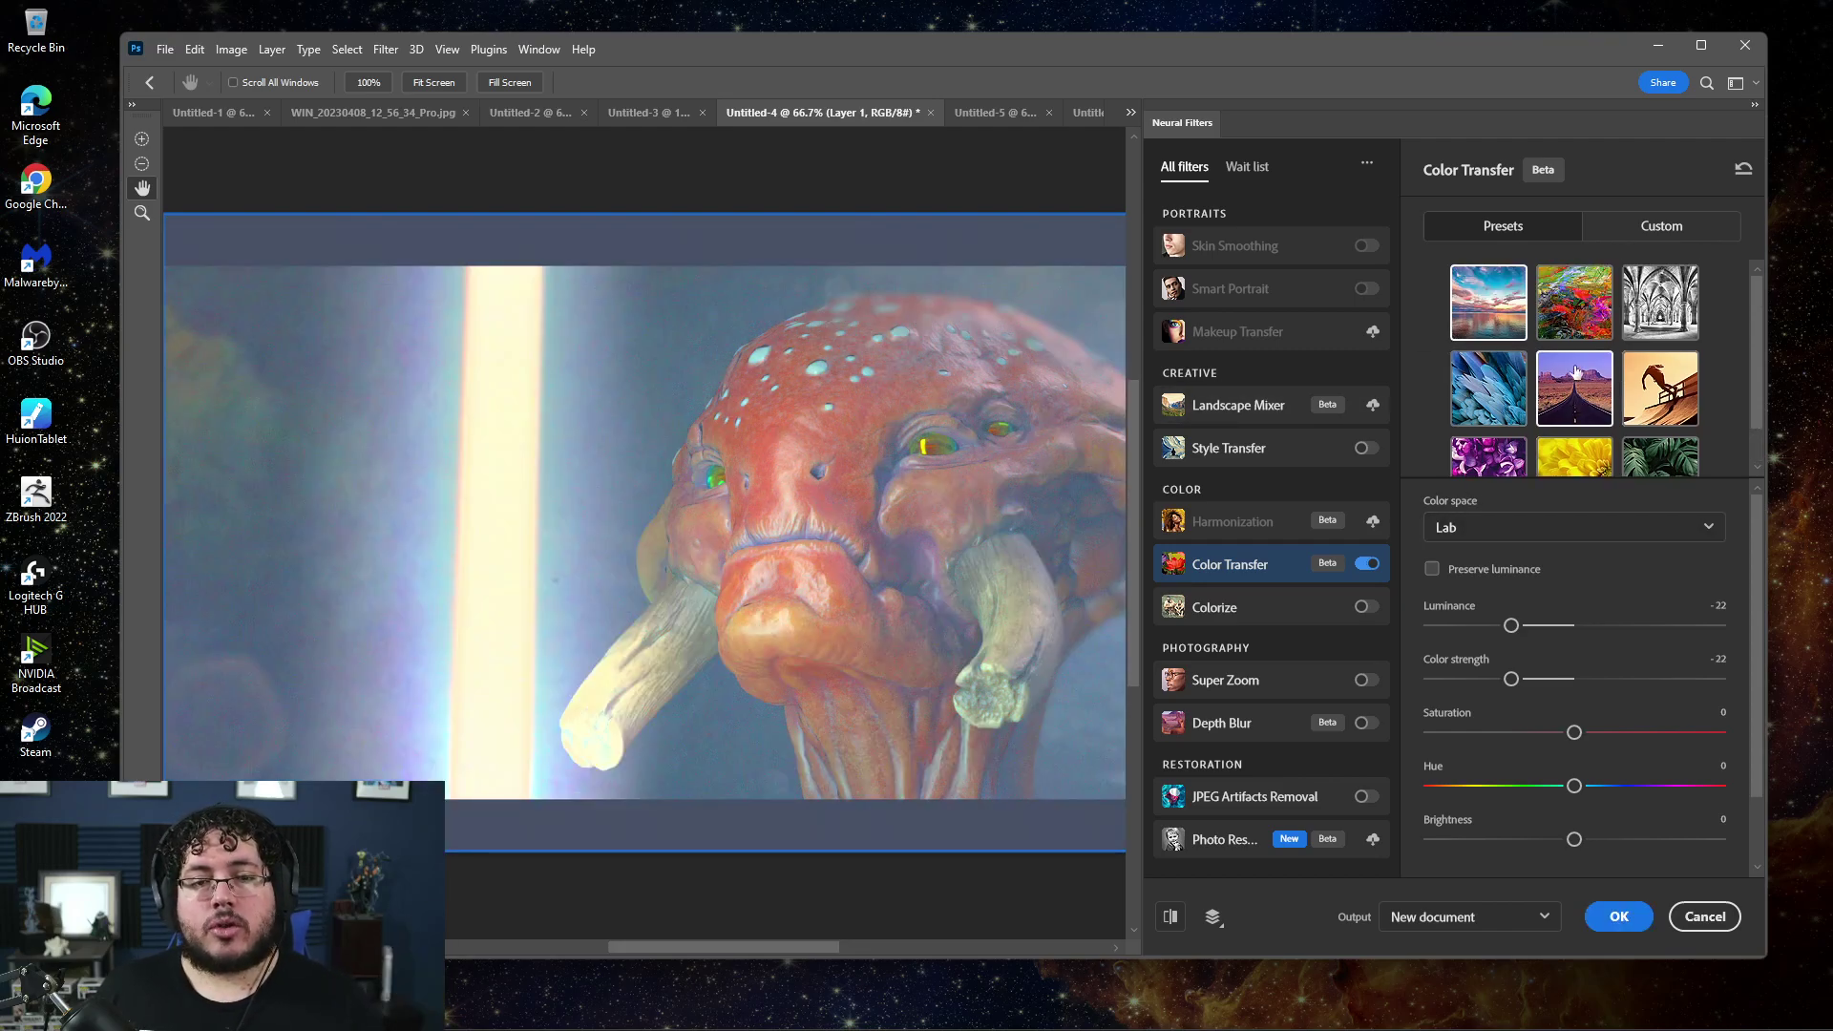
Try the custom options and a flower preset, and switch color space to RGB and back to Lab
{"action": "left_click", "coordinate": [1644, 229]}
{"action": "left_click", "coordinate": [1529, 236]}
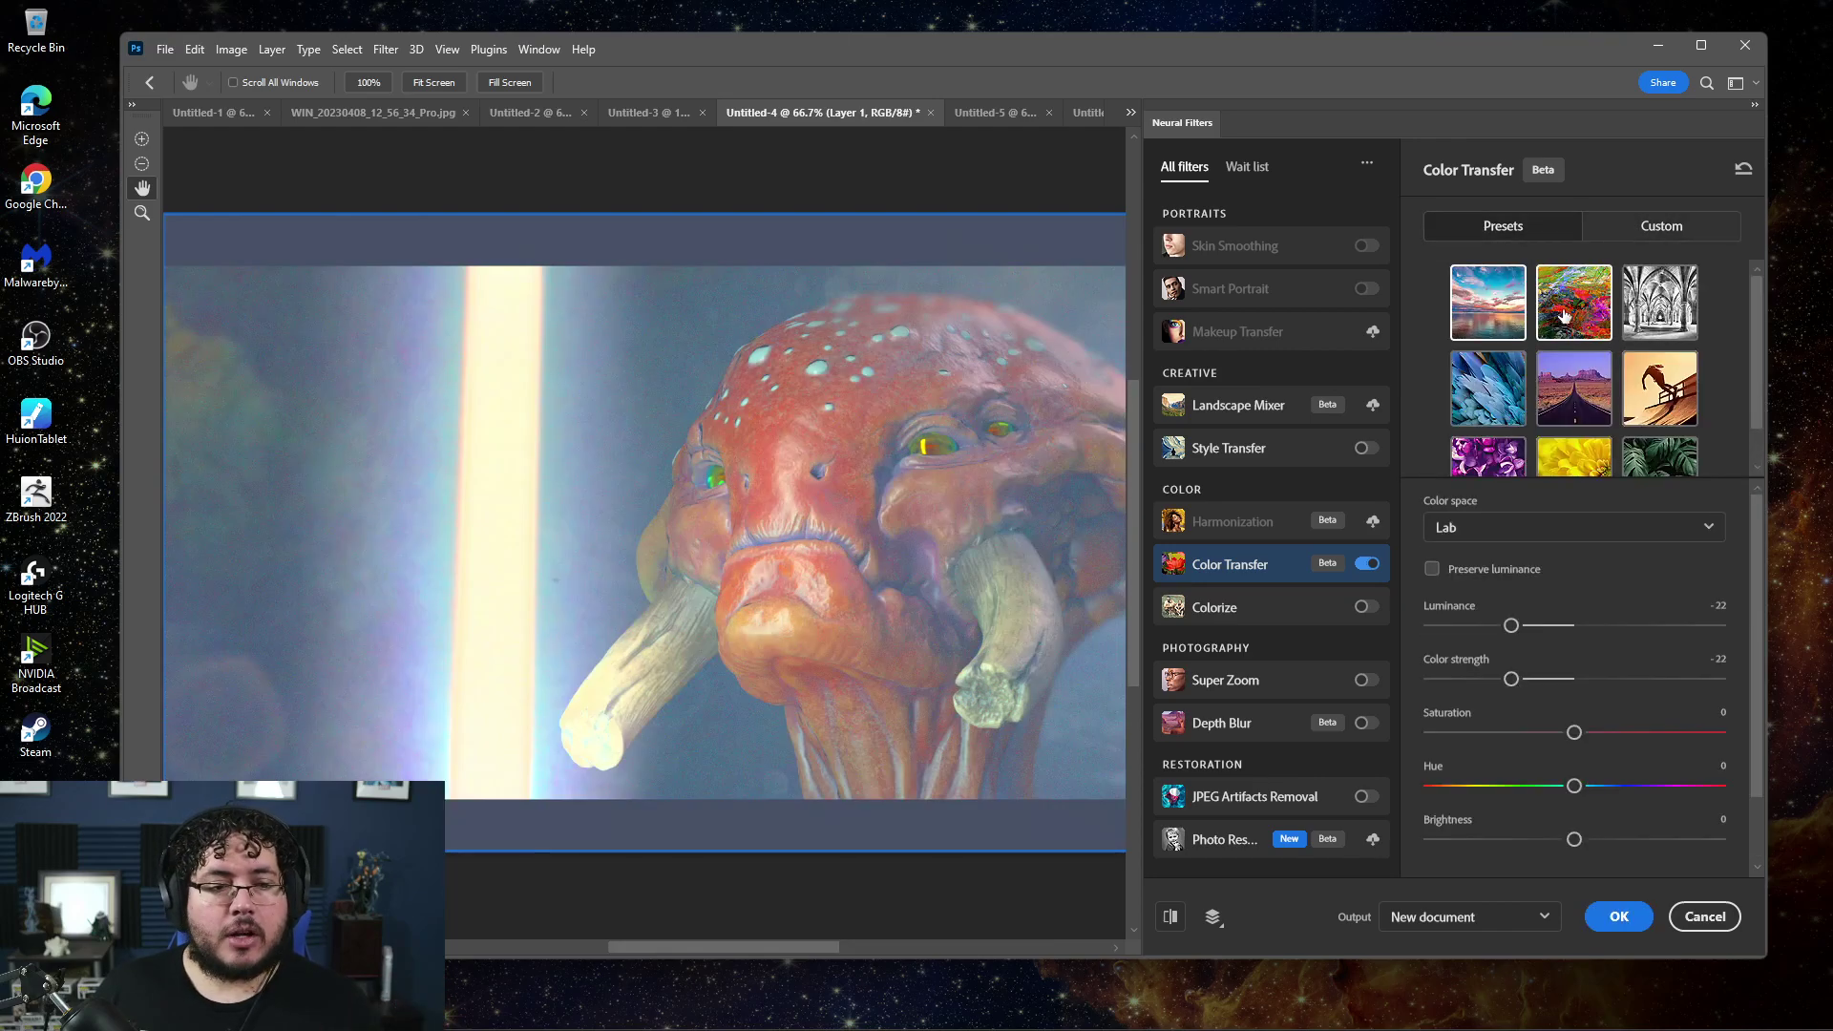
{"action": "left_click", "coordinate": [1566, 315]}
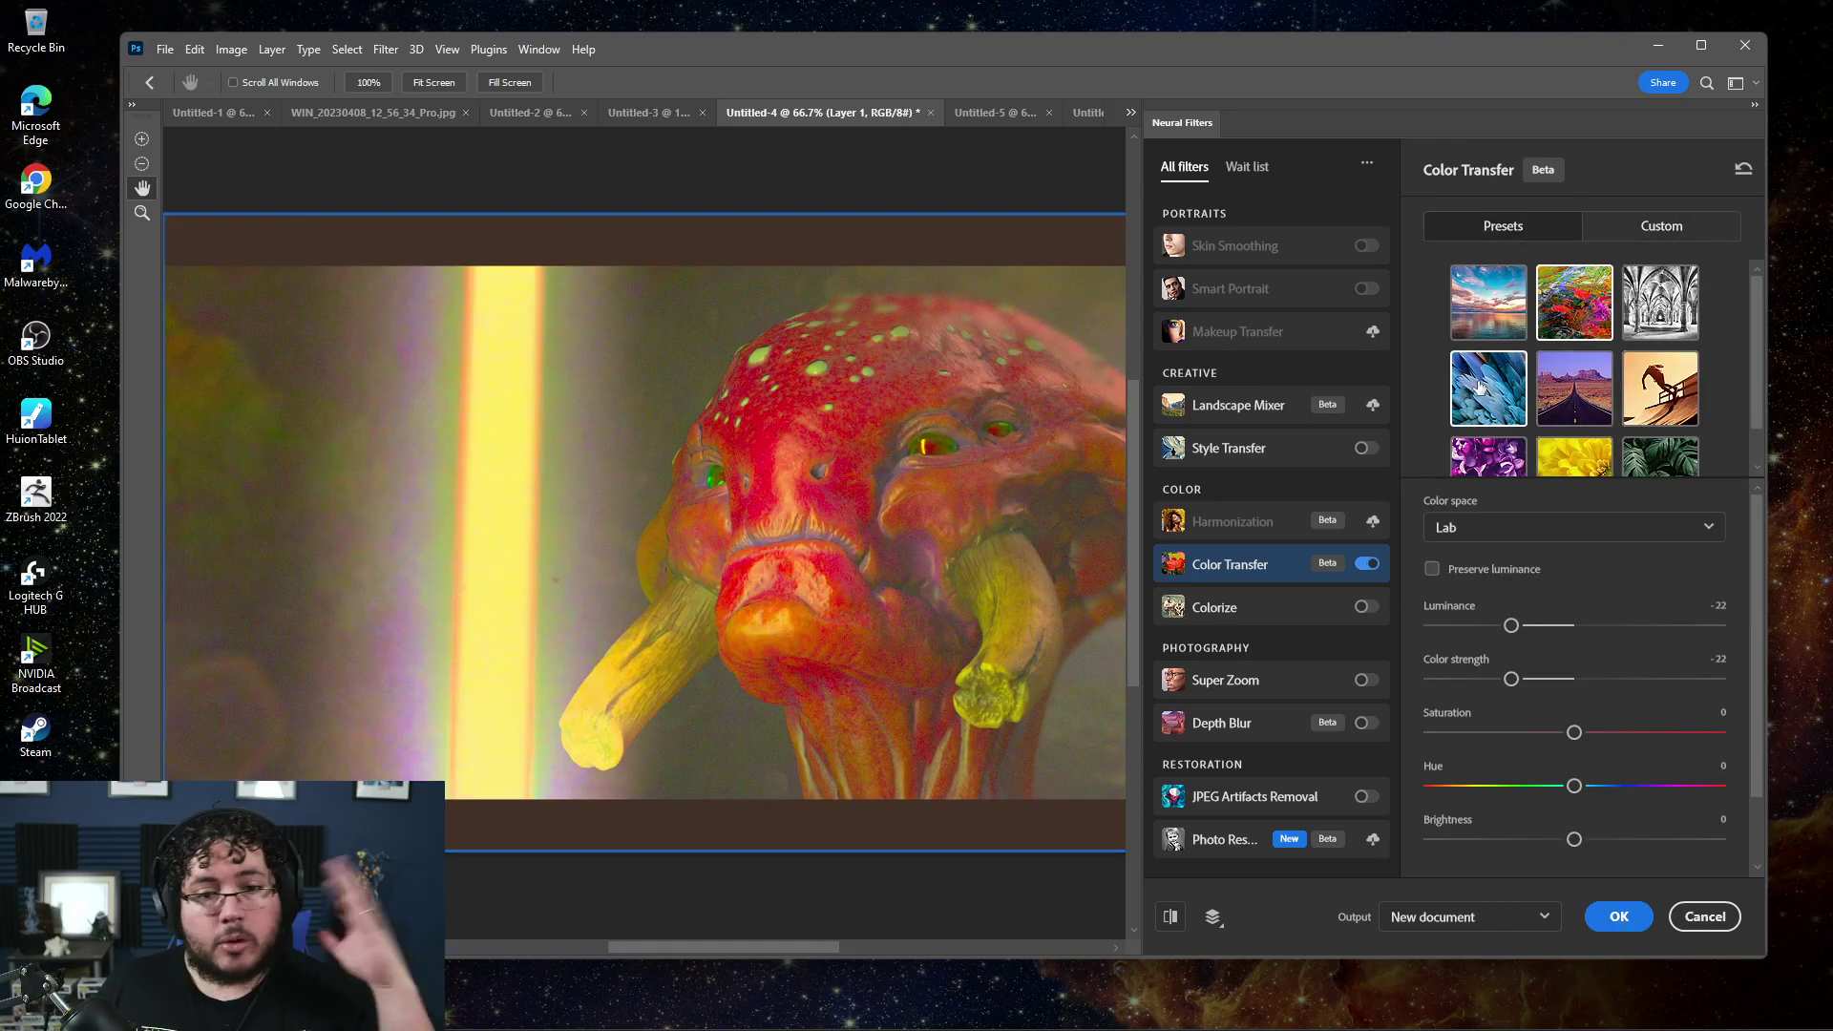
{"action": "left_click", "coordinate": [1529, 525]}
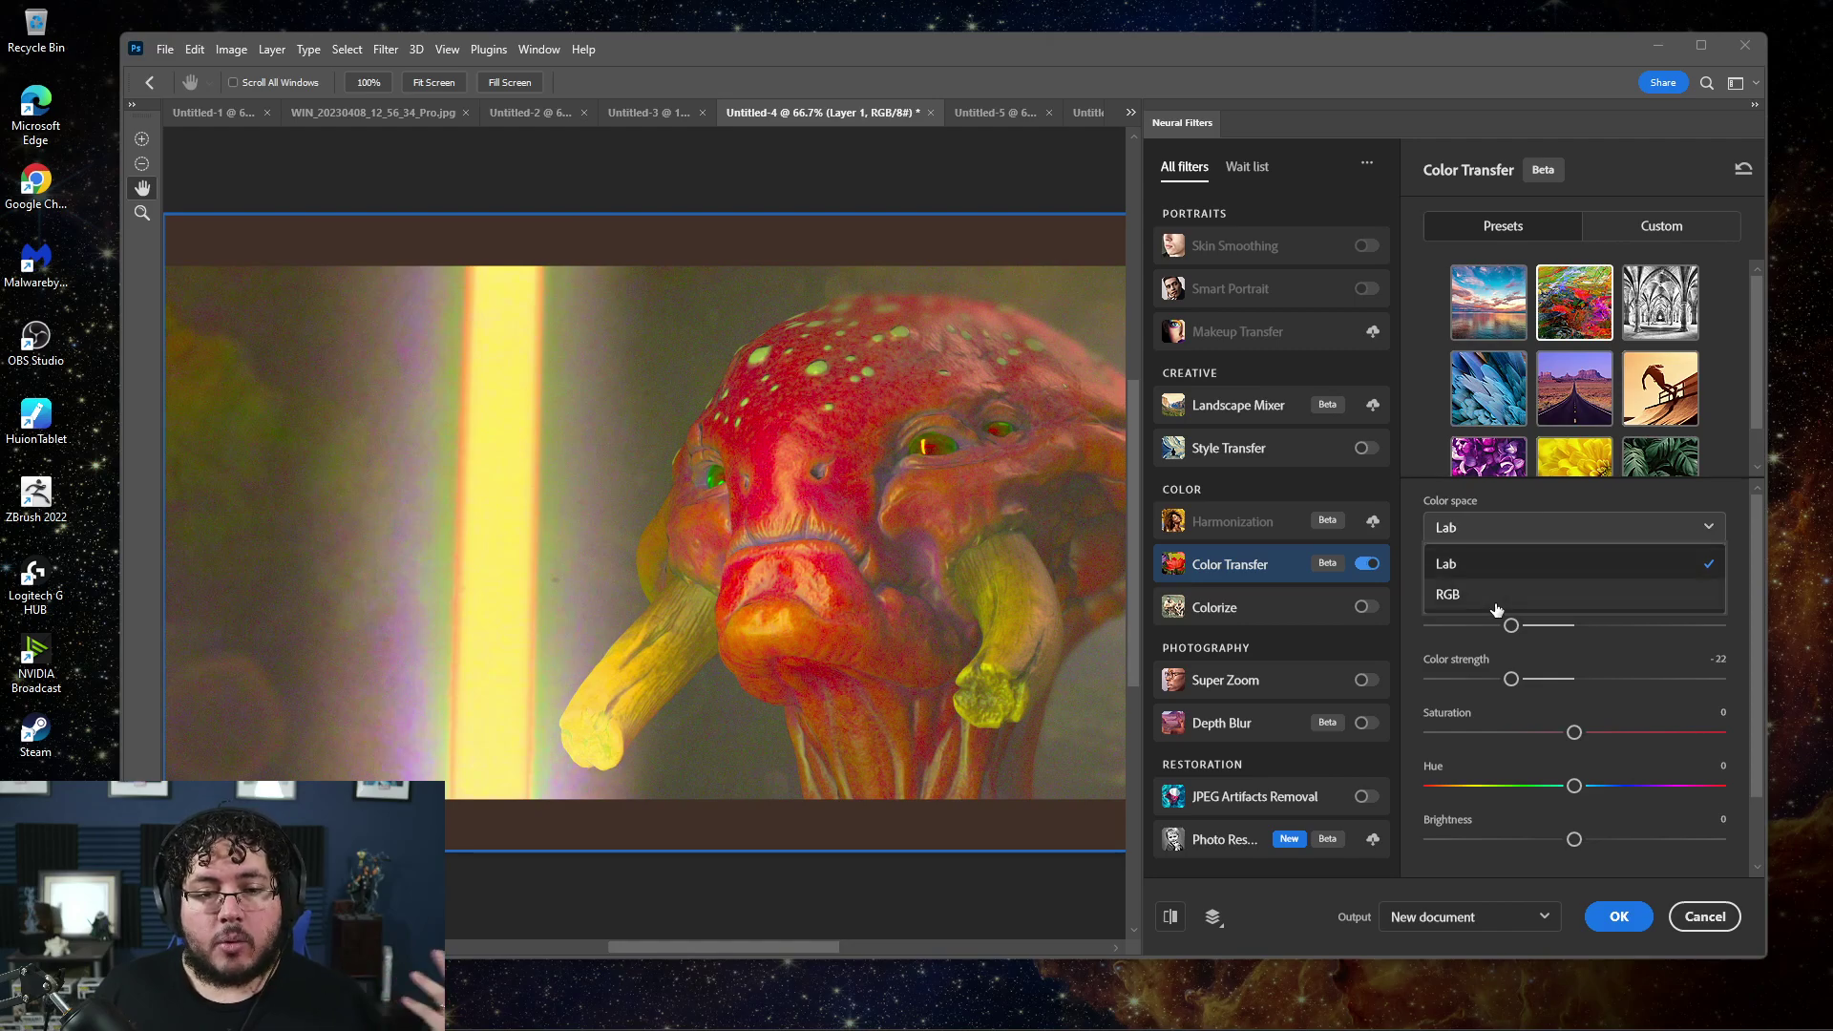
{"action": "left_click", "coordinate": [1496, 595]}
{"action": "left_click", "coordinate": [1494, 541]}
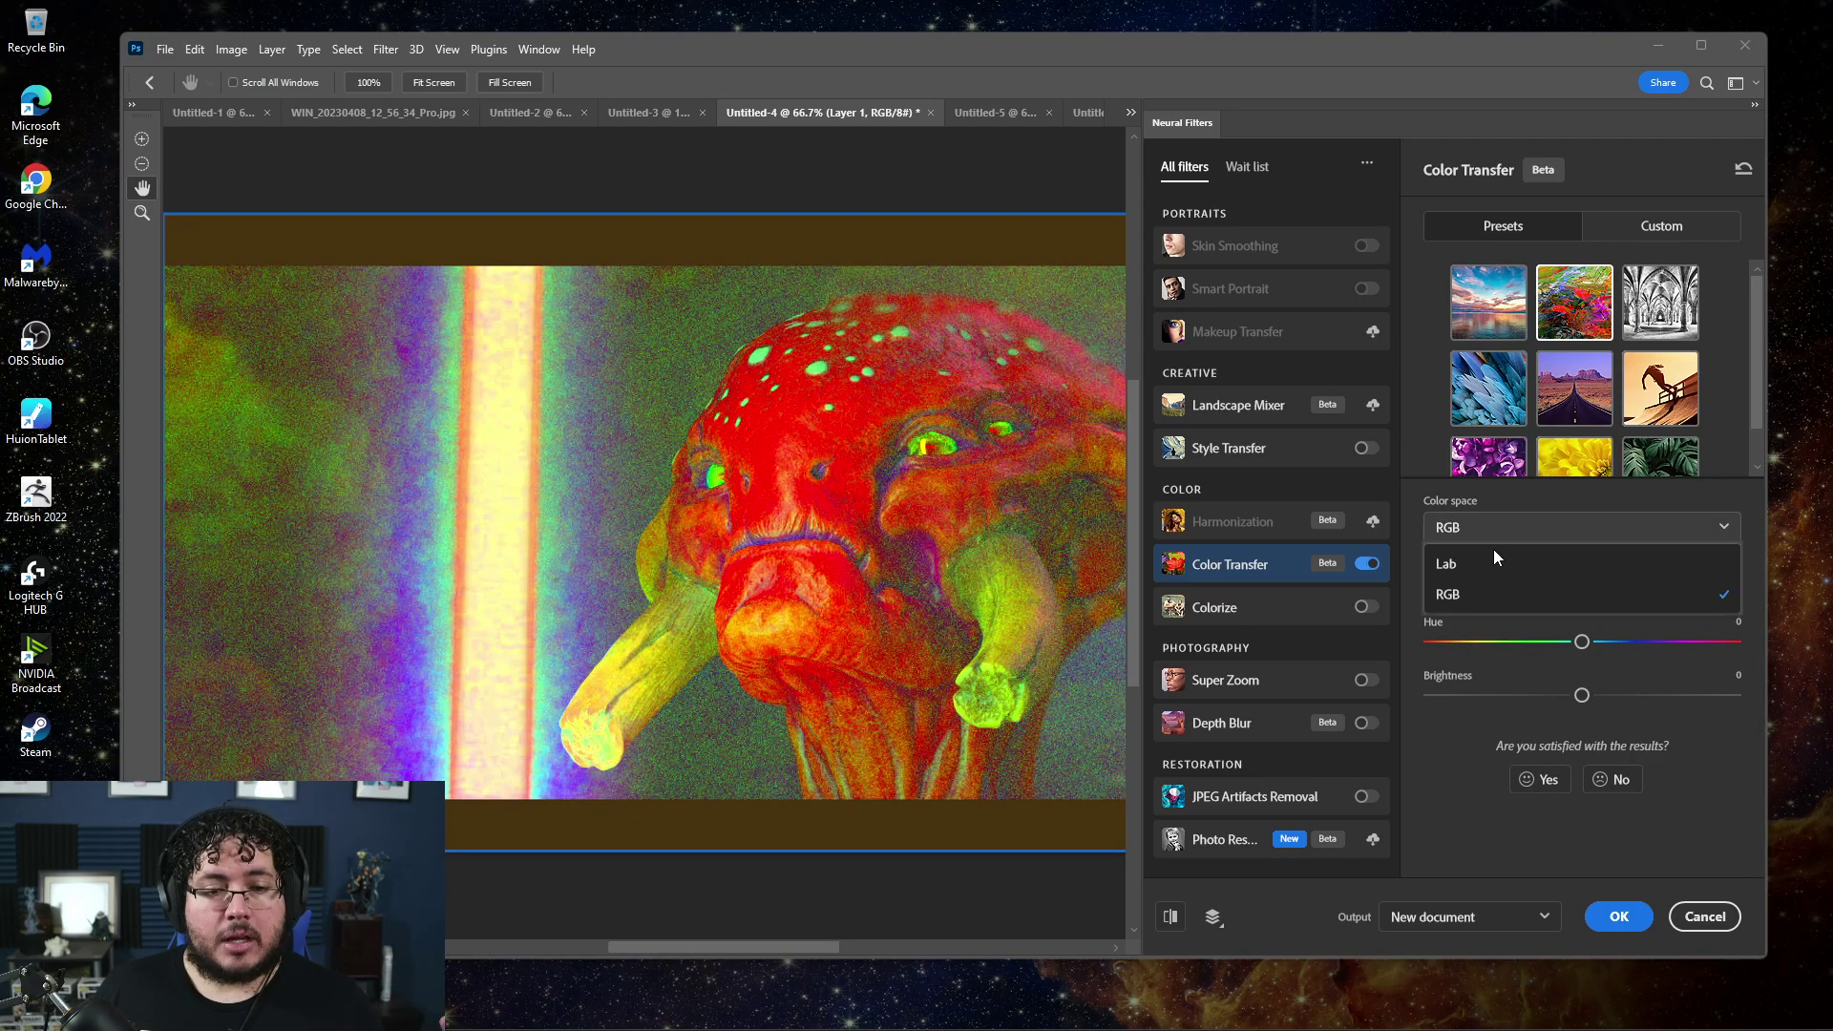
{"action": "left_click", "coordinate": [1494, 397]}
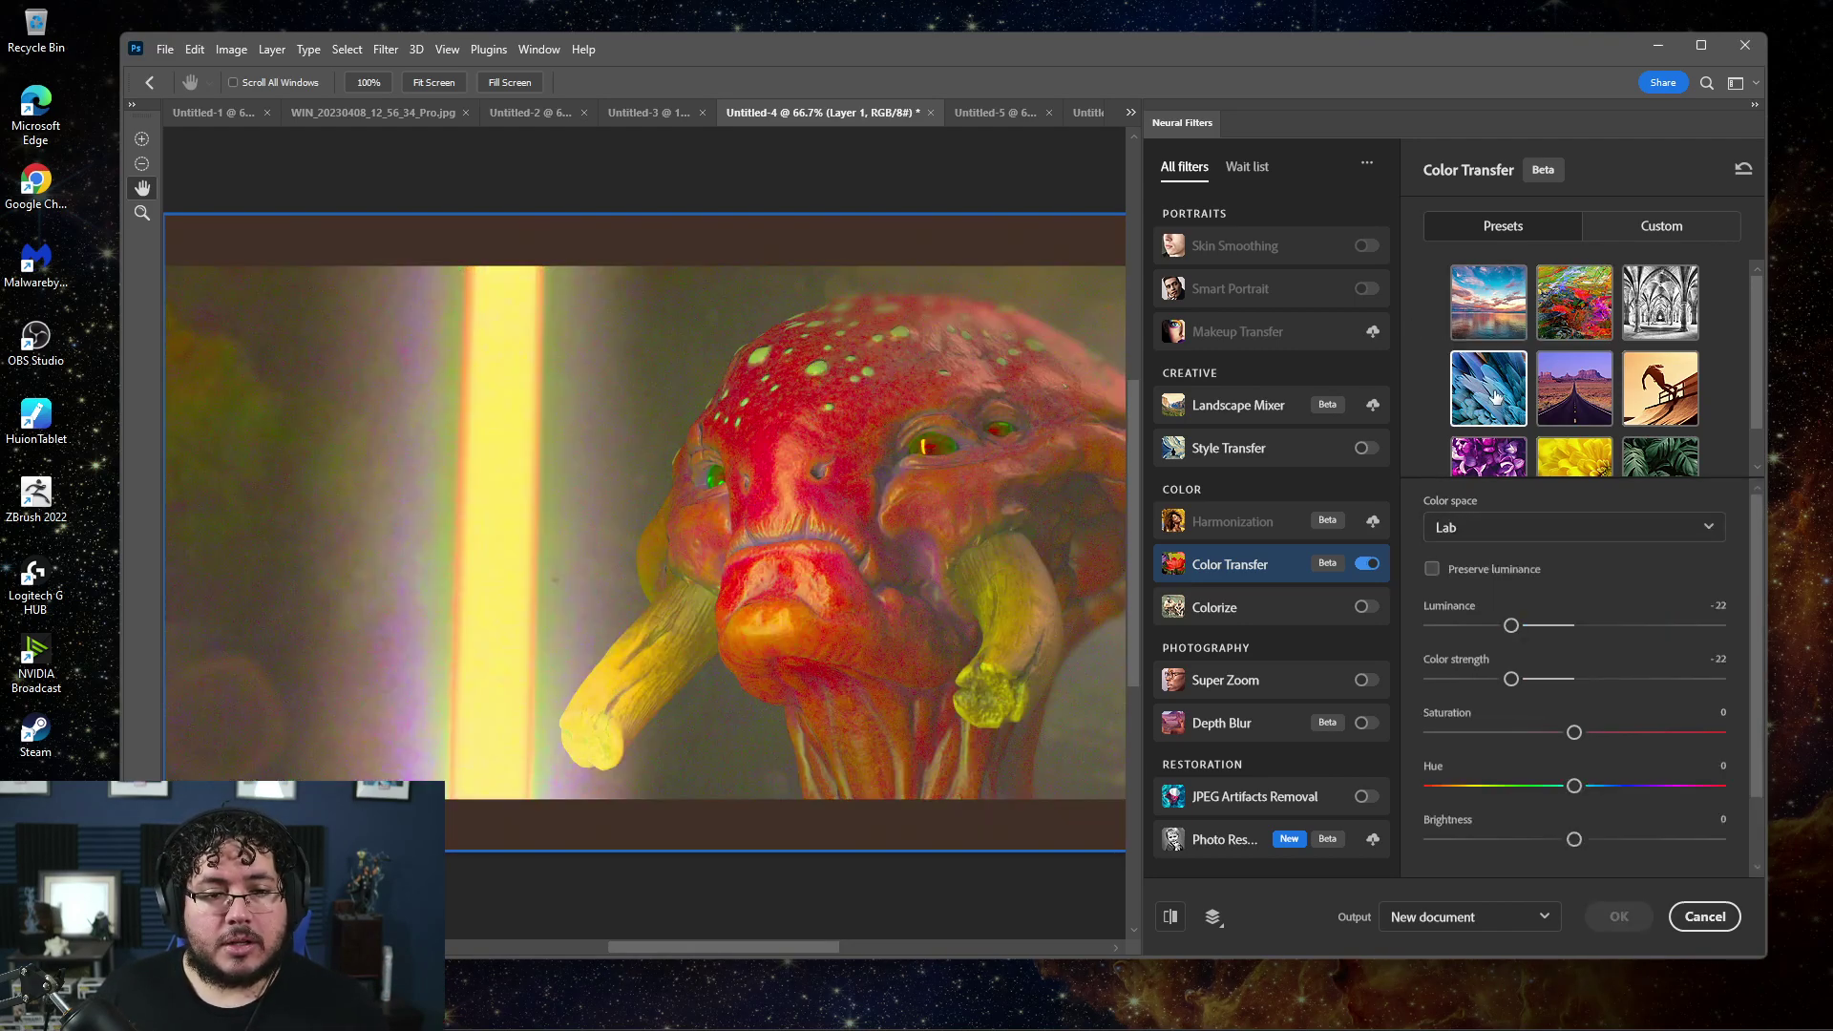
{"action": "scroll", "coordinate": [1493, 397], "scroll_direction": "down", "scroll_amount": 1}
Choose the desert road preset, lower saturation and brightness, and output a new document
{"action": "left_click", "coordinate": [1487, 428]}
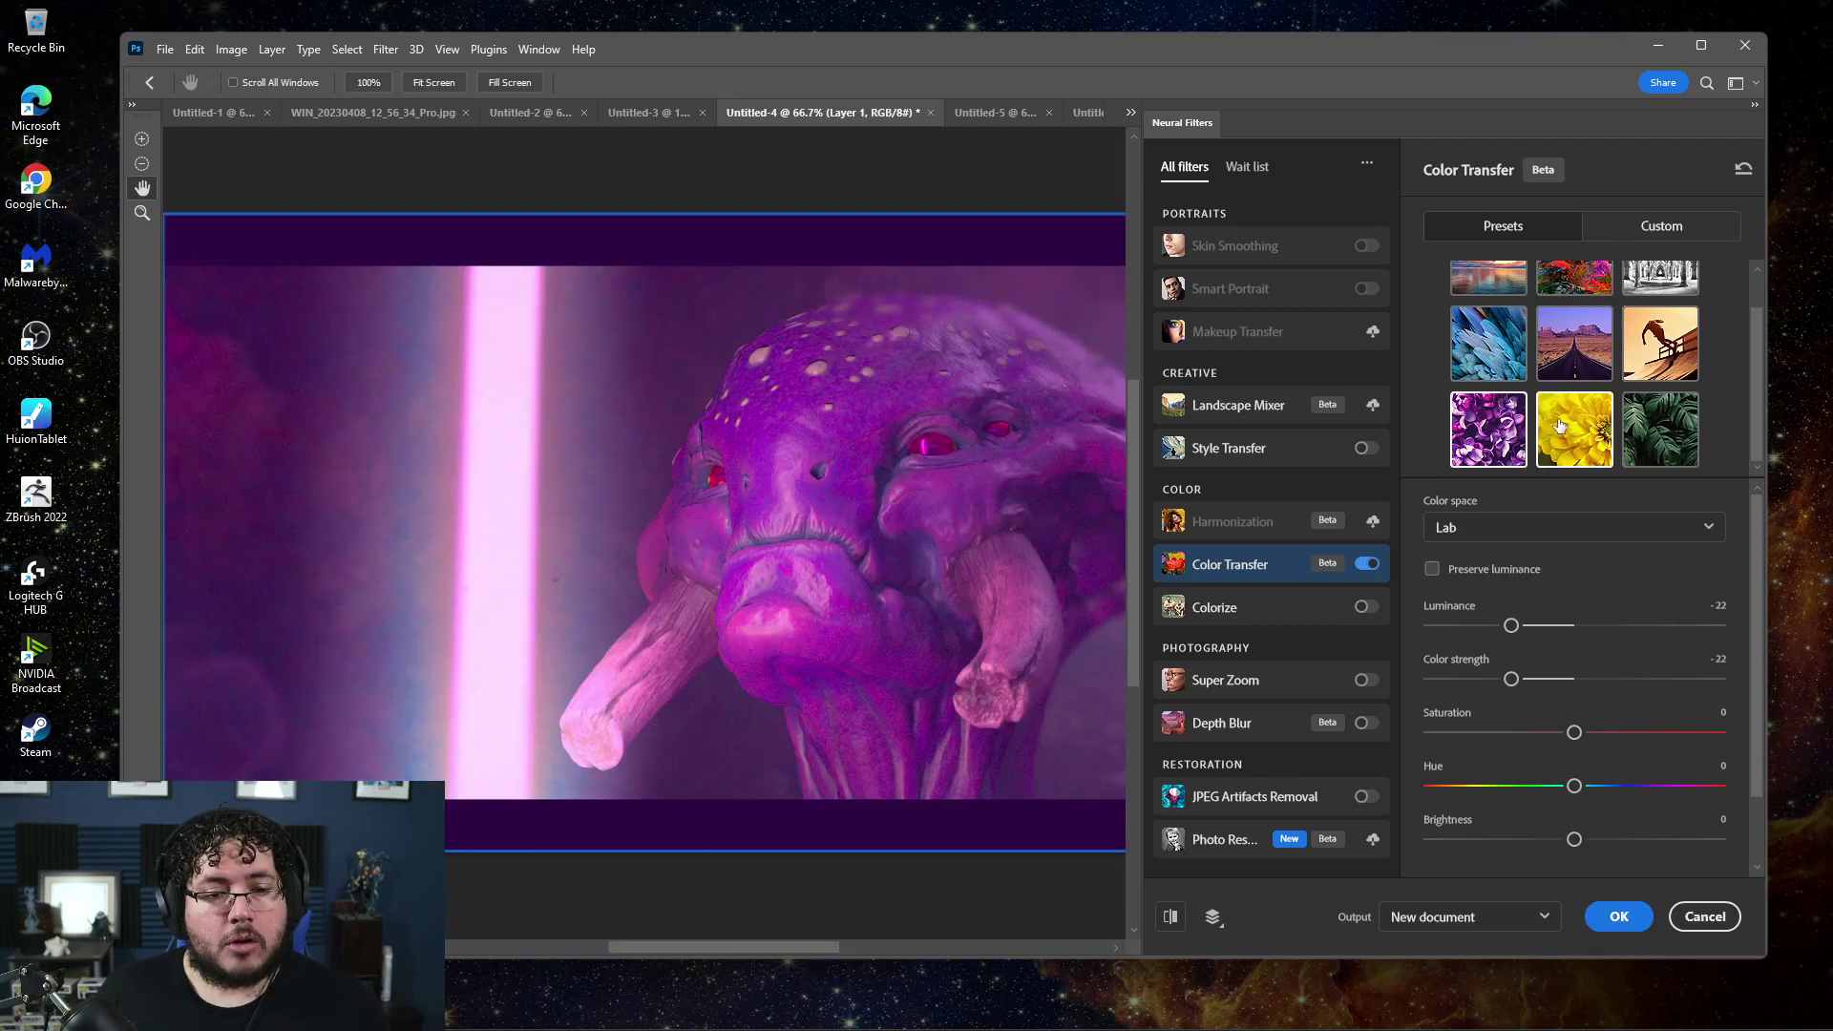
{"action": "left_click", "coordinate": [1560, 426]}
{"action": "left_click", "coordinate": [1580, 359]}
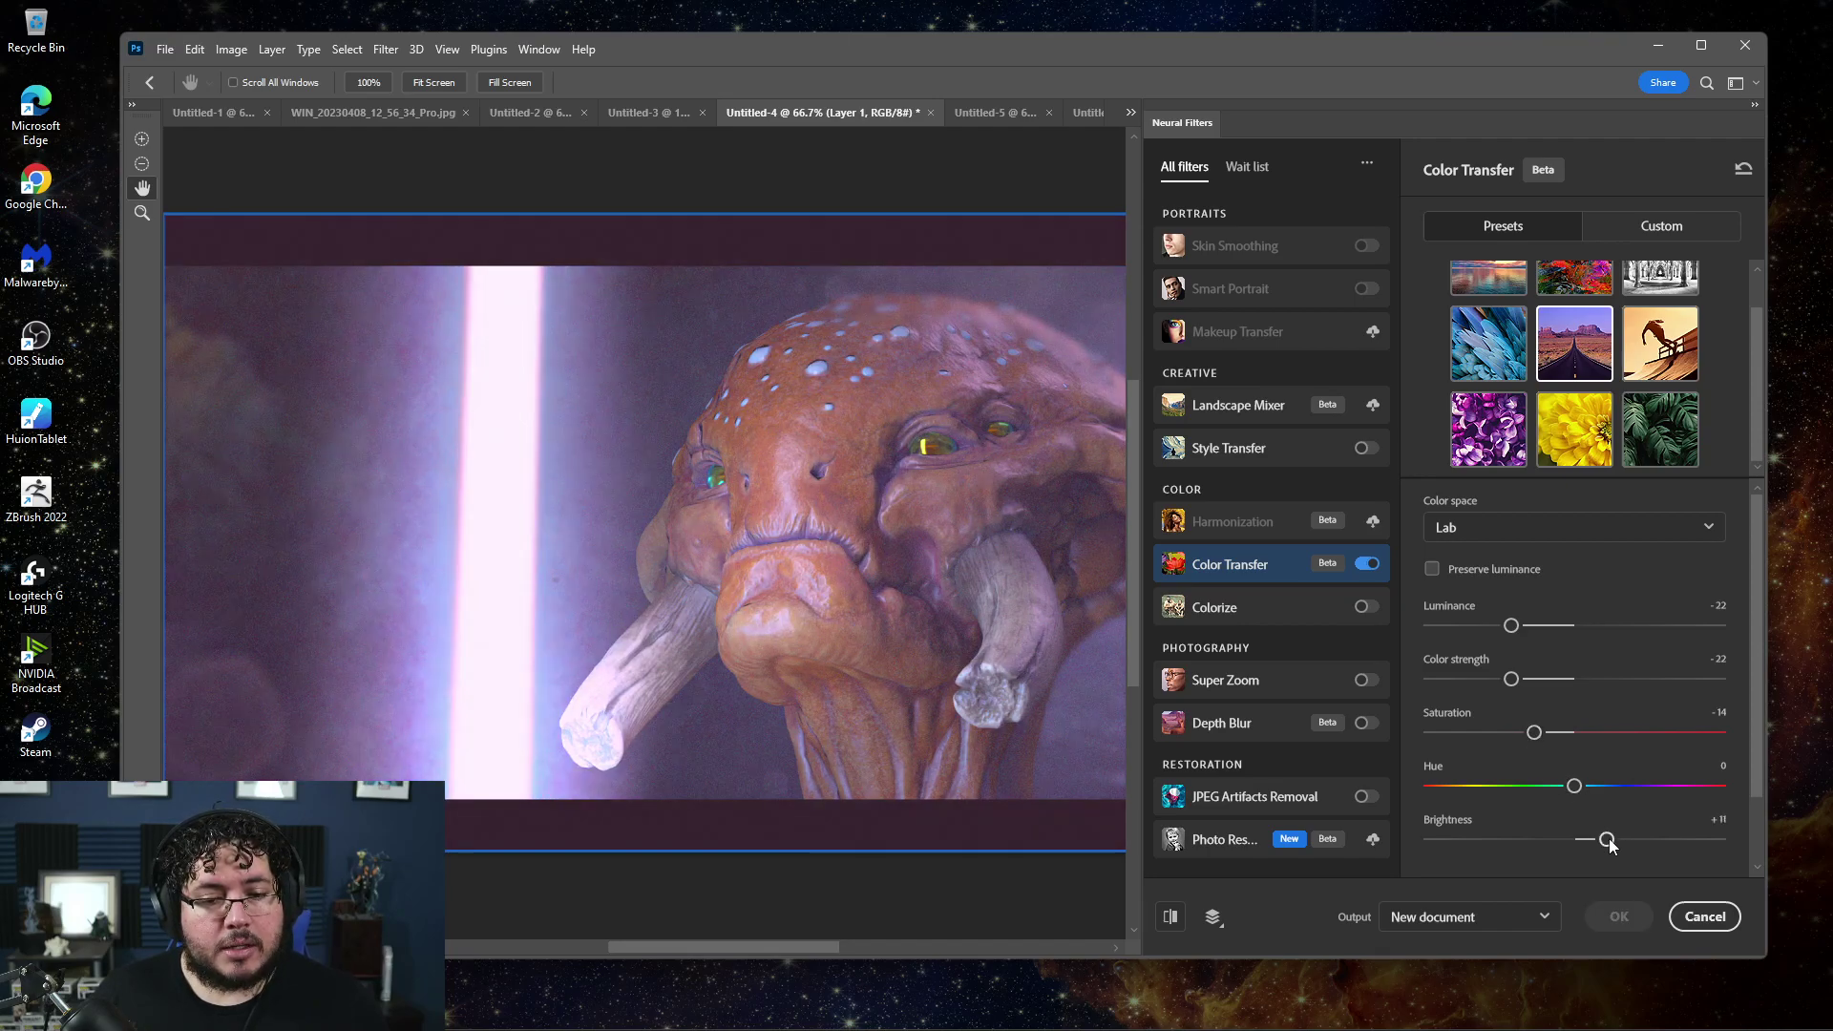
{"action": "left_click_drag", "start_coordinate": [1592, 845], "coordinate": [1508, 840]}
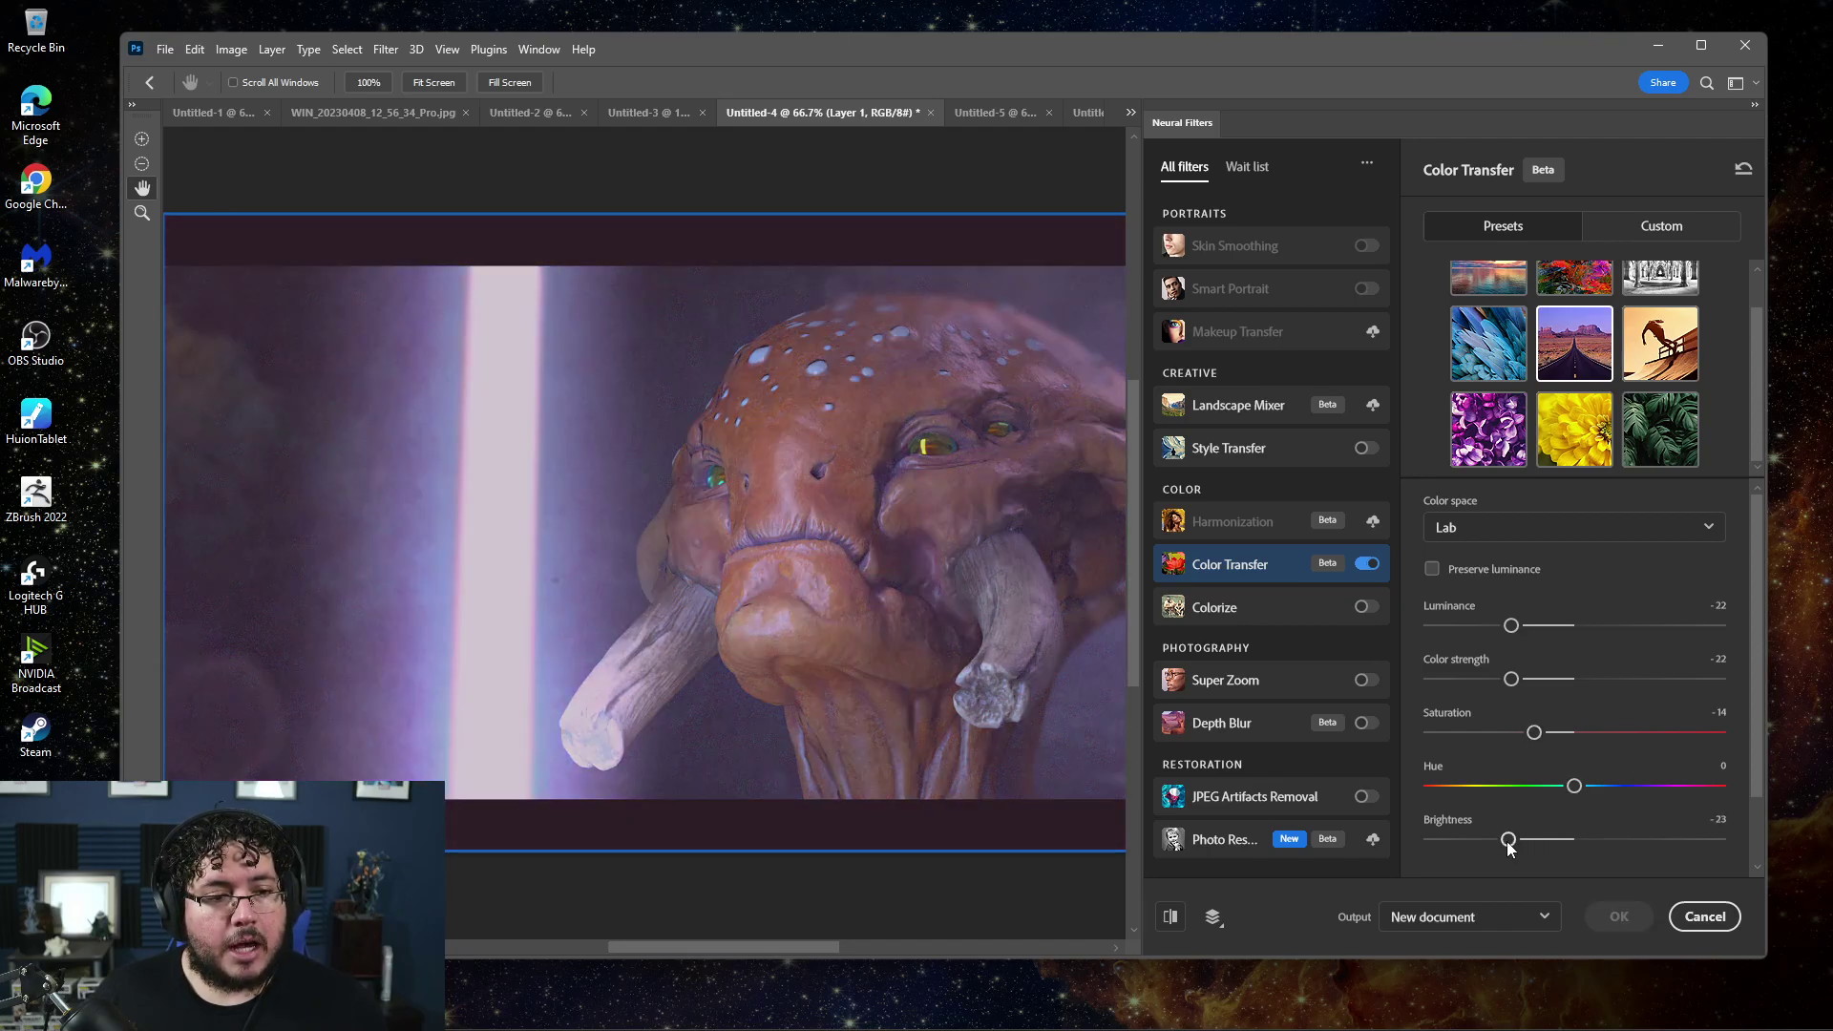
{"action": "left_click", "coordinate": [1619, 915]}
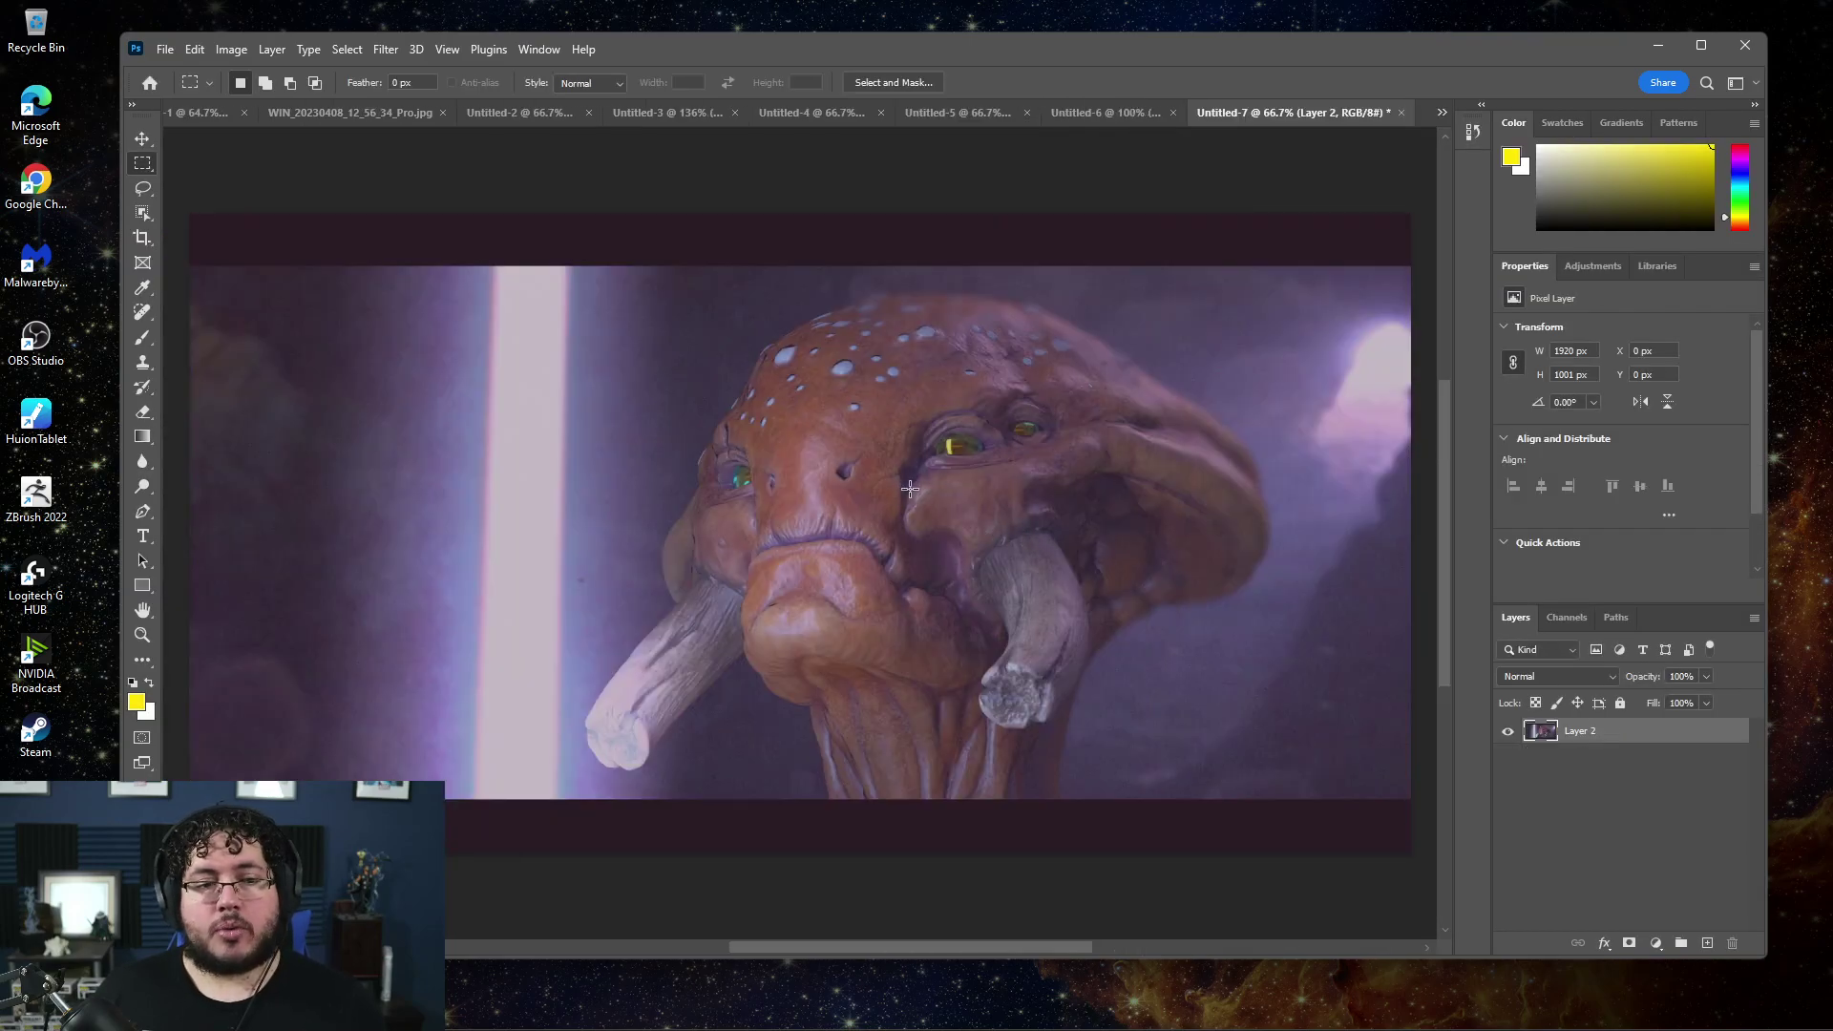
Close the colour-transferred Untitled-7 creature document without saving
{"action": "key", "text": "alt+Tab"}
{"action": "key", "text": "Escape"}
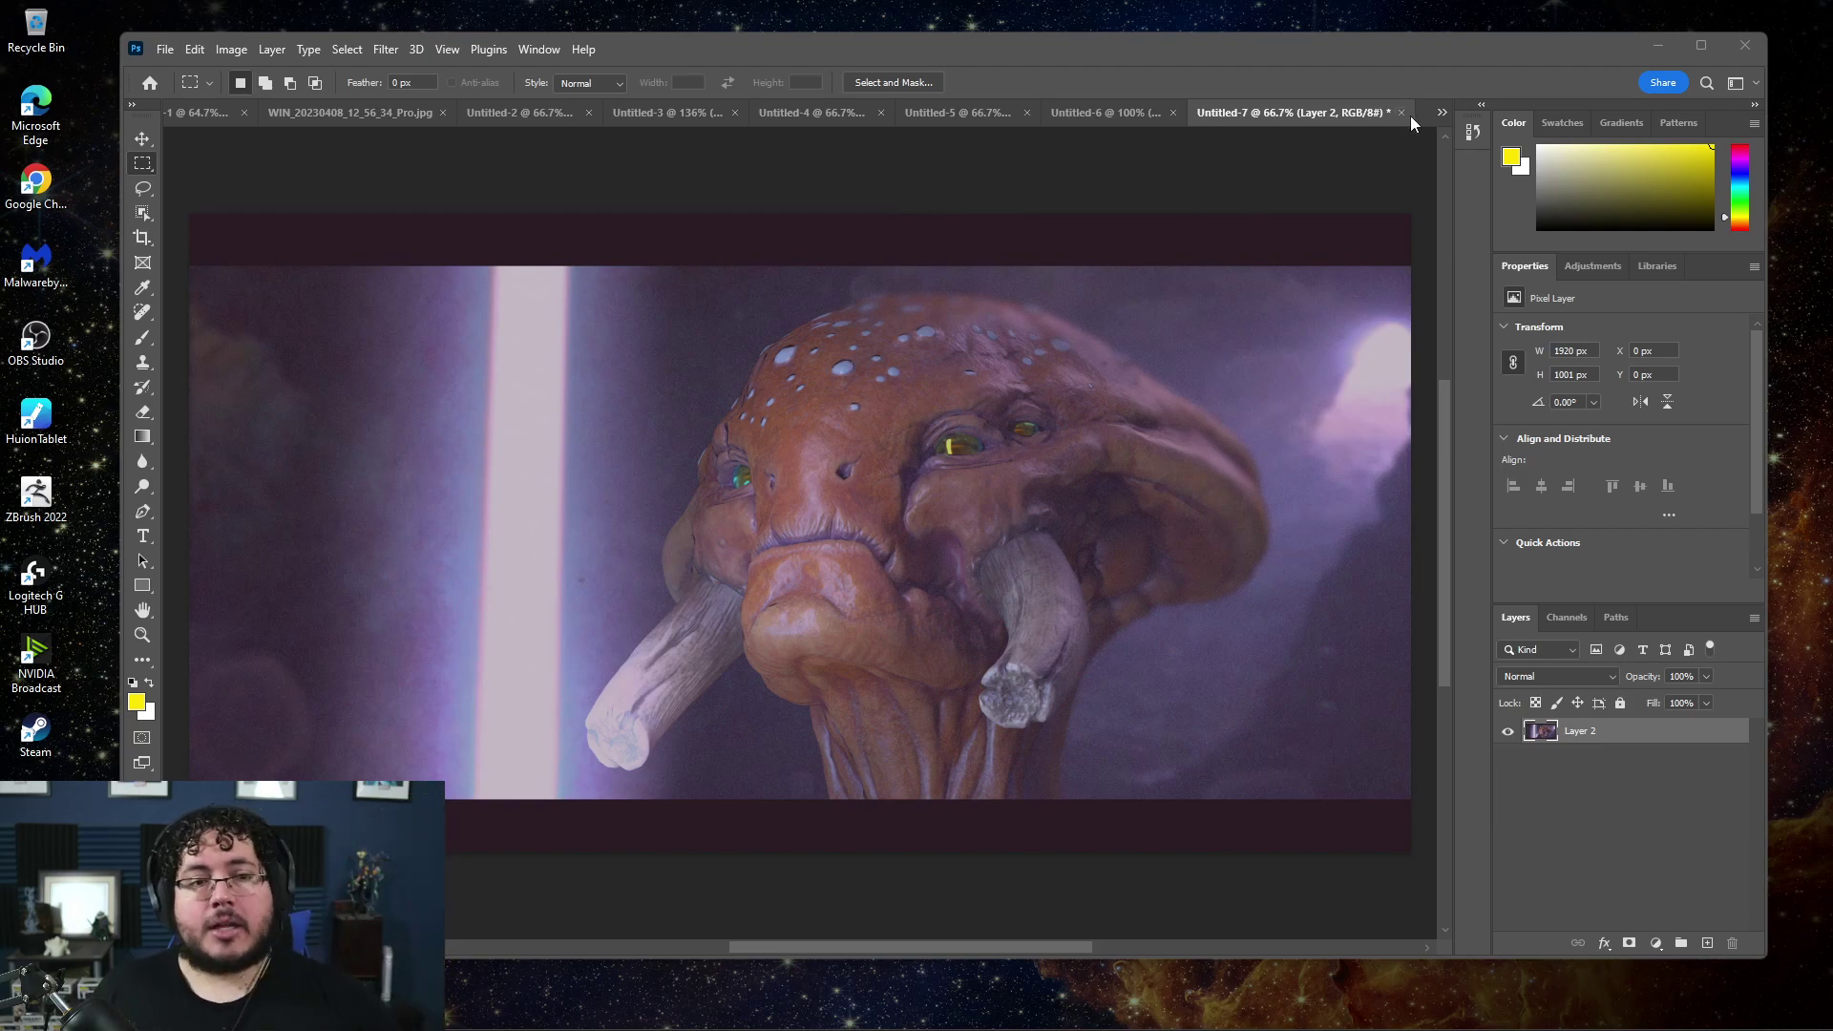
{"action": "left_click", "coordinate": [1386, 112]}
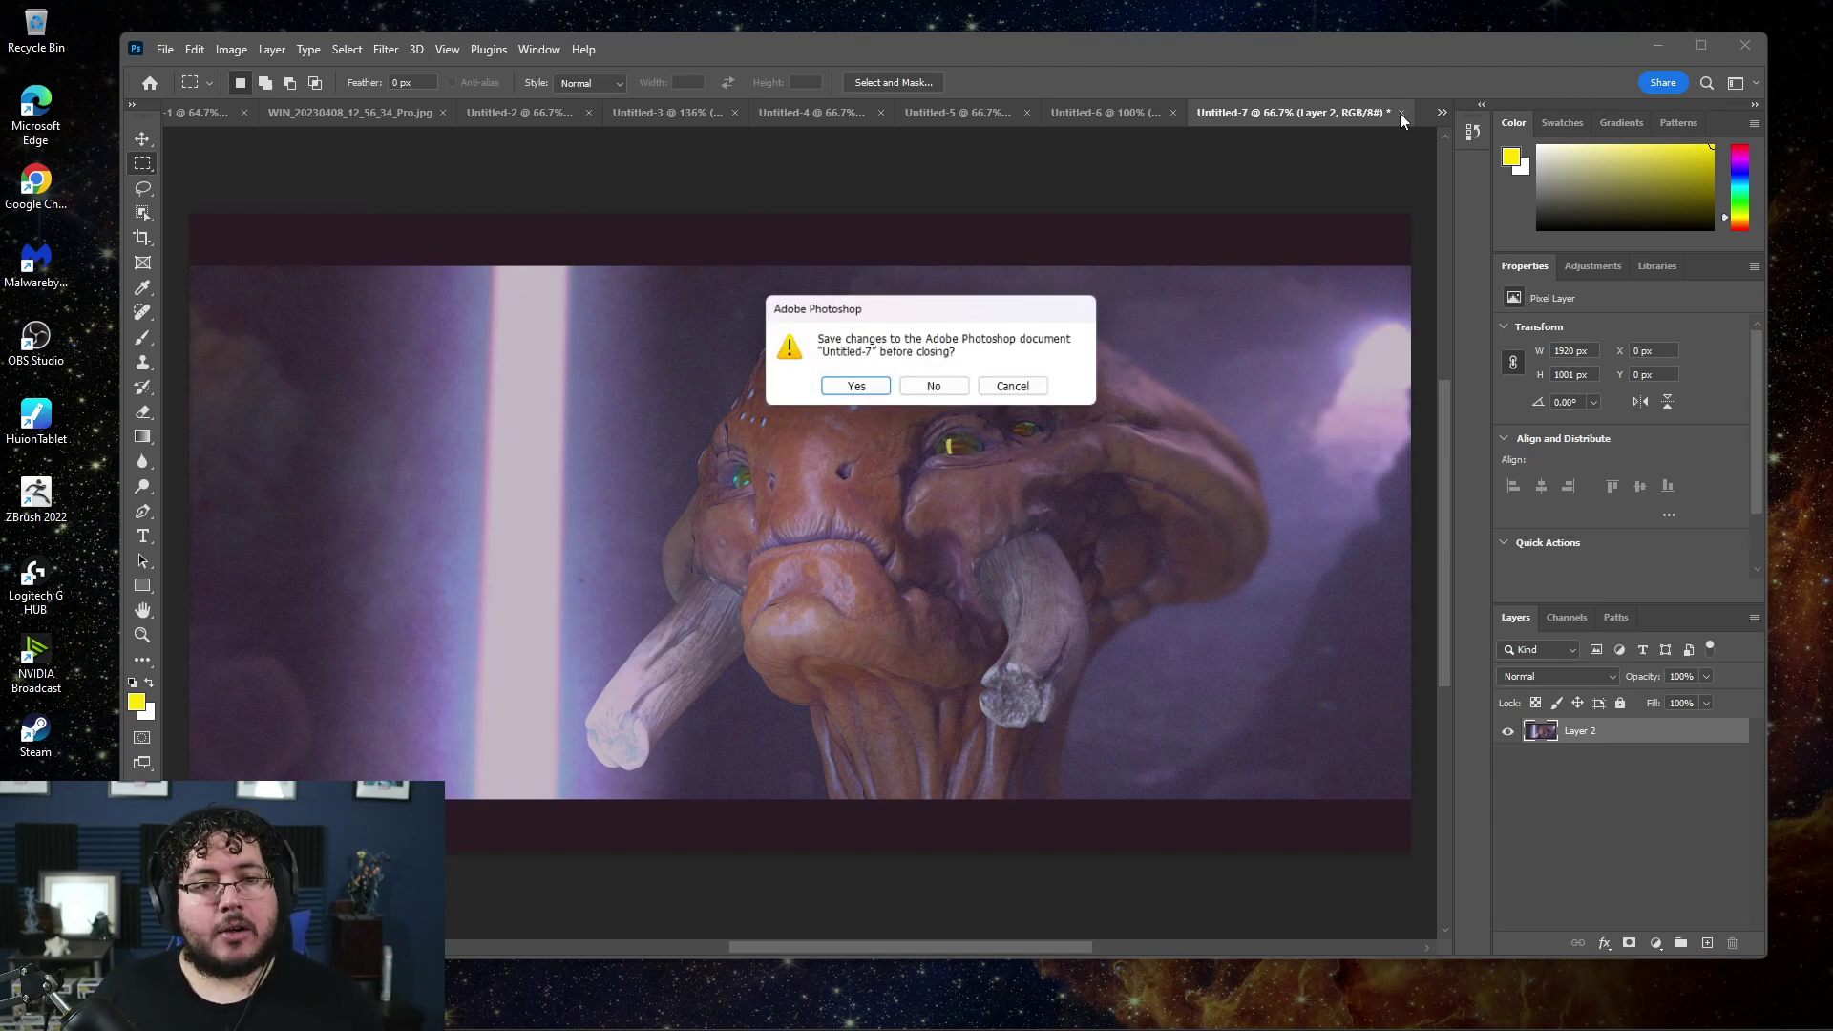
{"action": "left_click", "coordinate": [933, 392]}
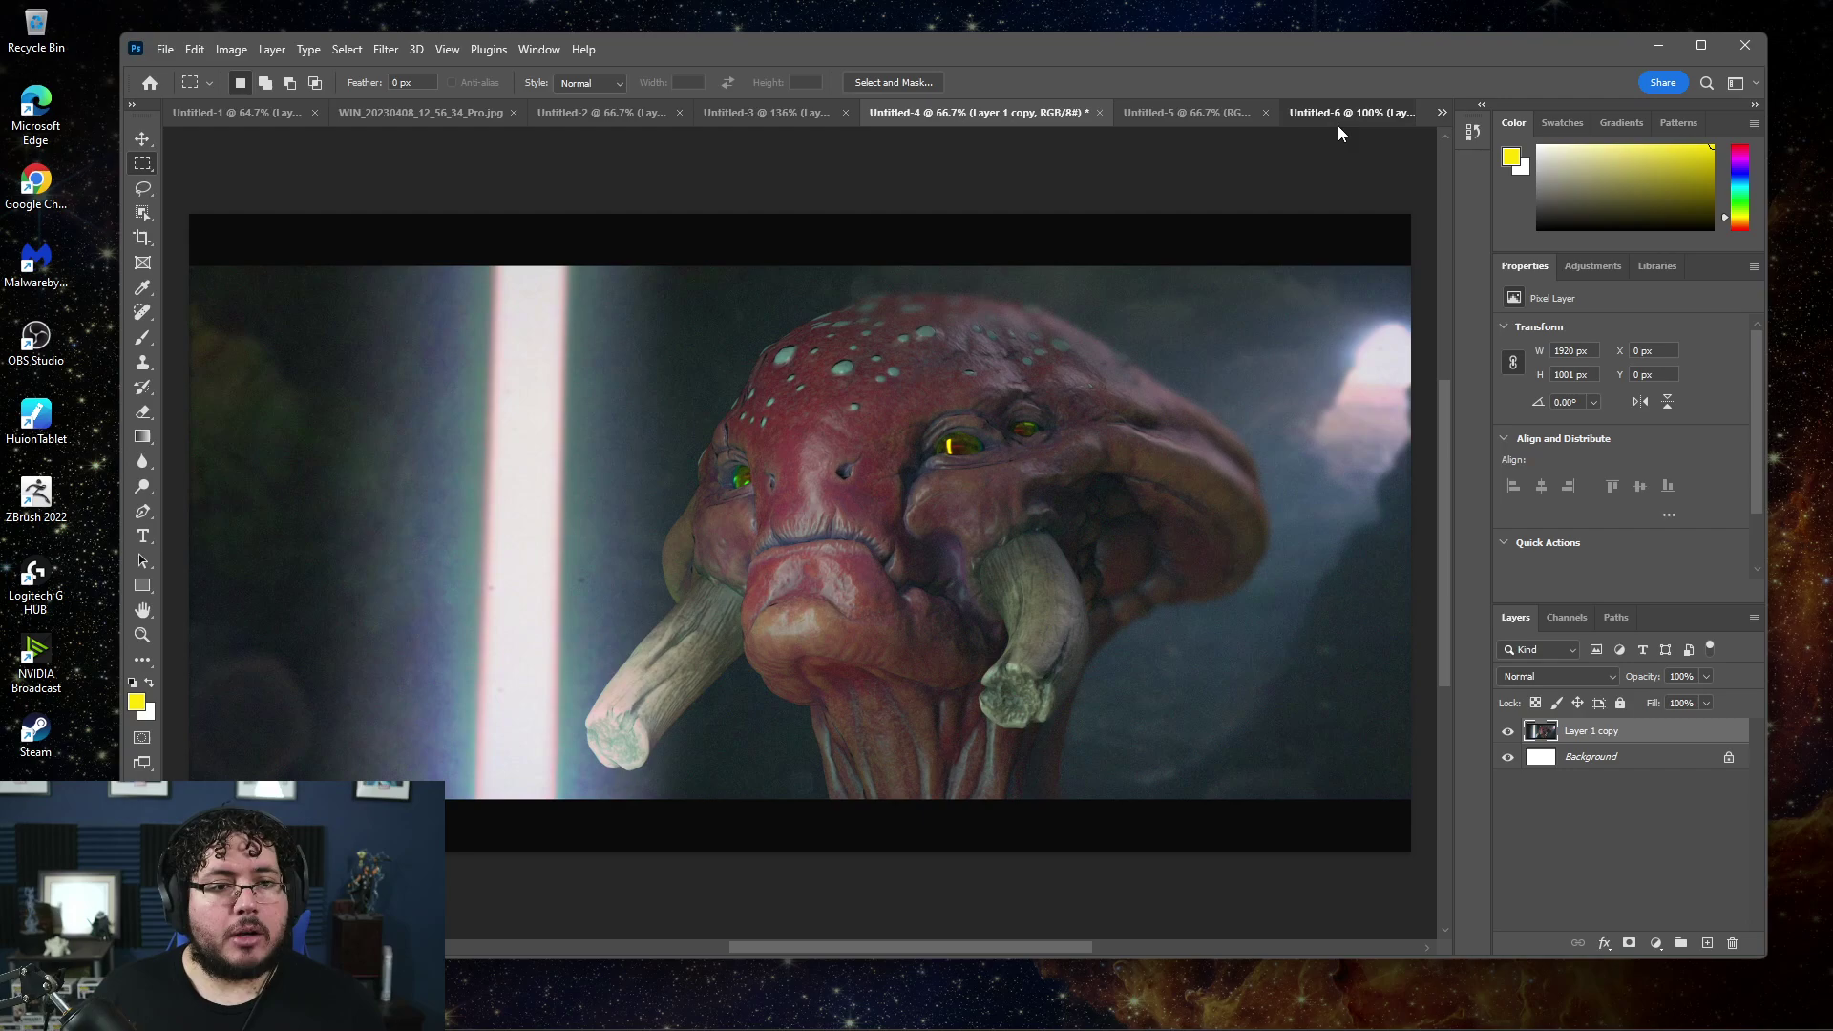
Switch through the open documents to the Victorian village render, Untitled-2
{"action": "left_click", "coordinate": [1335, 118]}
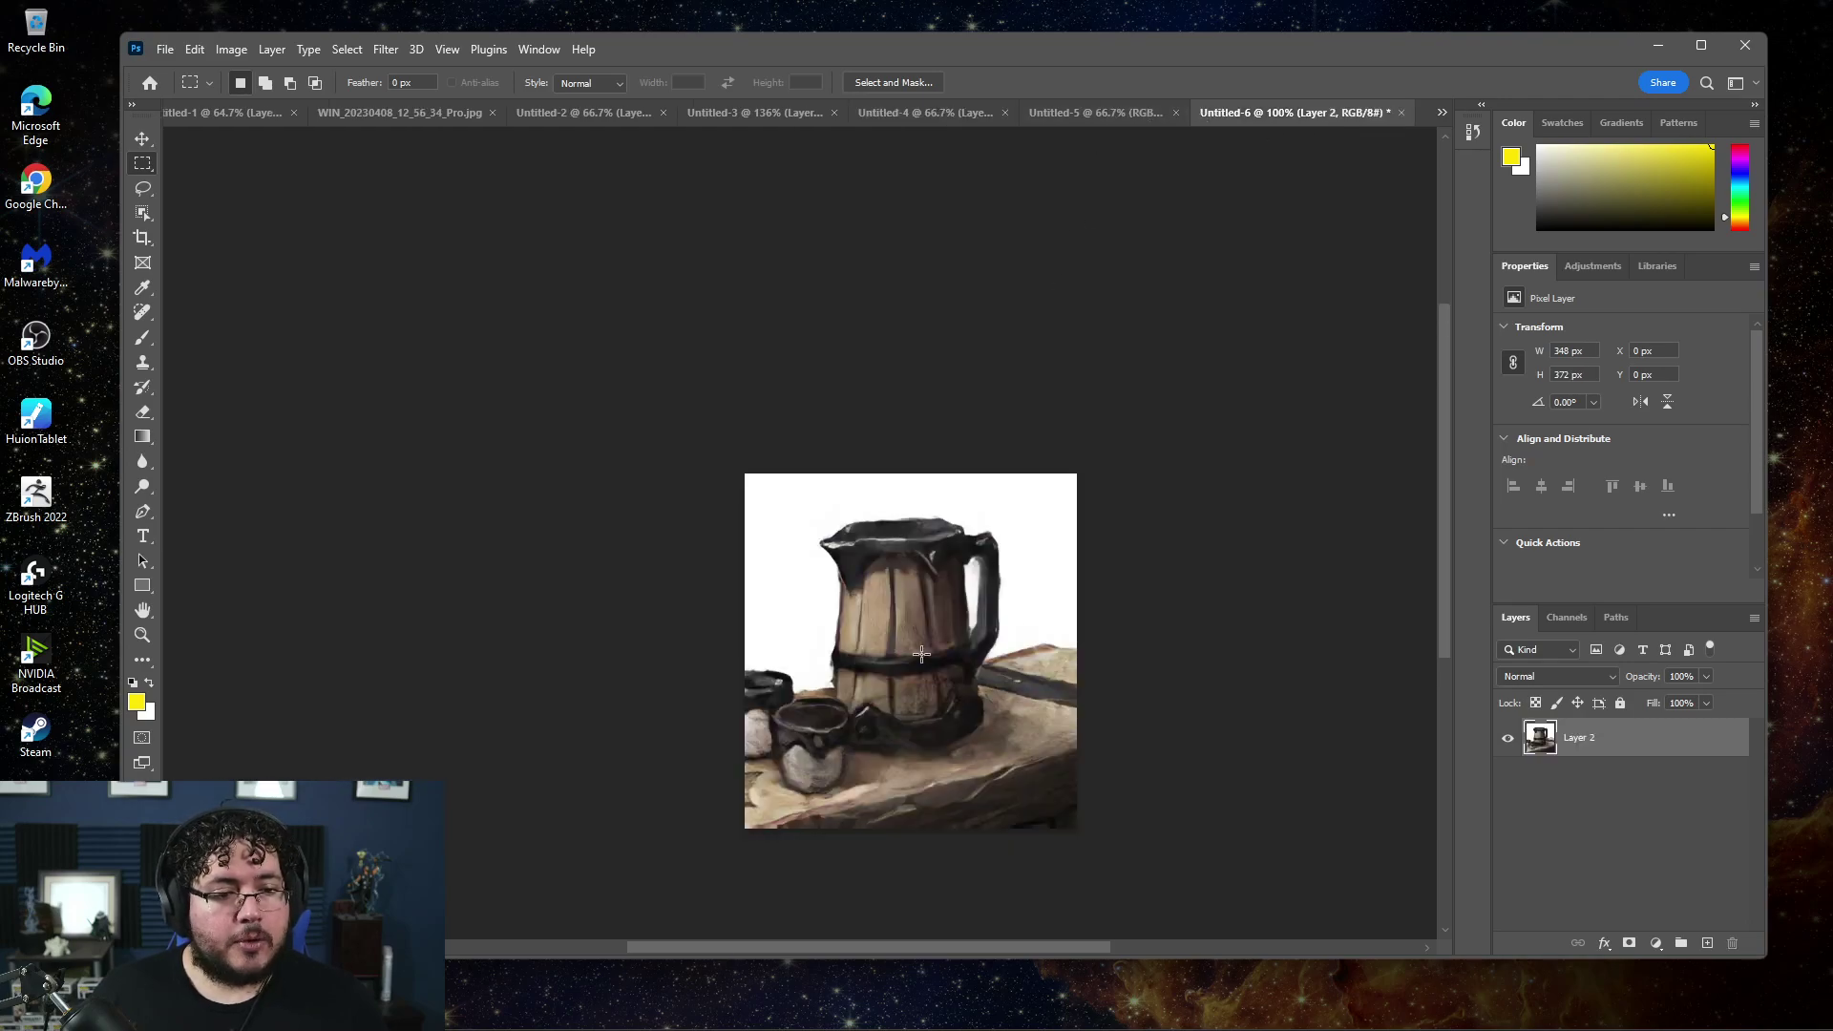
{"action": "left_click", "coordinate": [958, 115]}
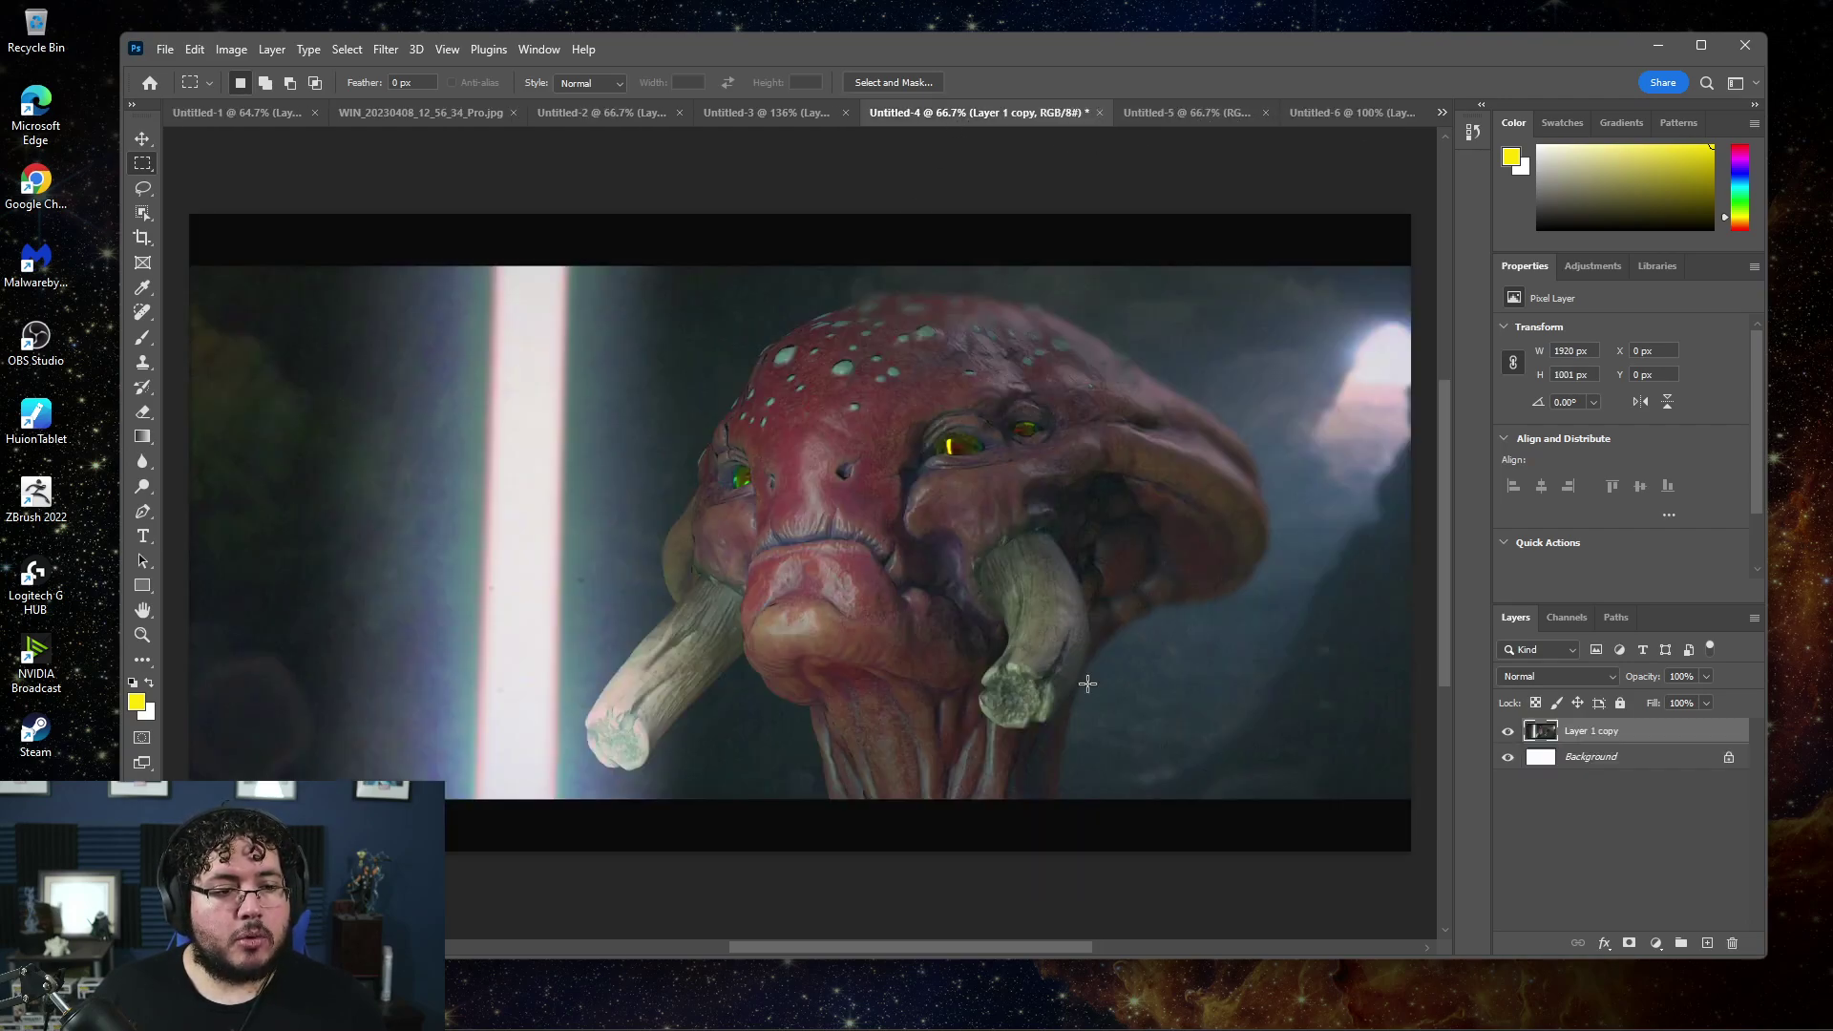
{"action": "left_click", "coordinate": [725, 112]}
{"action": "left_click", "coordinate": [597, 114]}
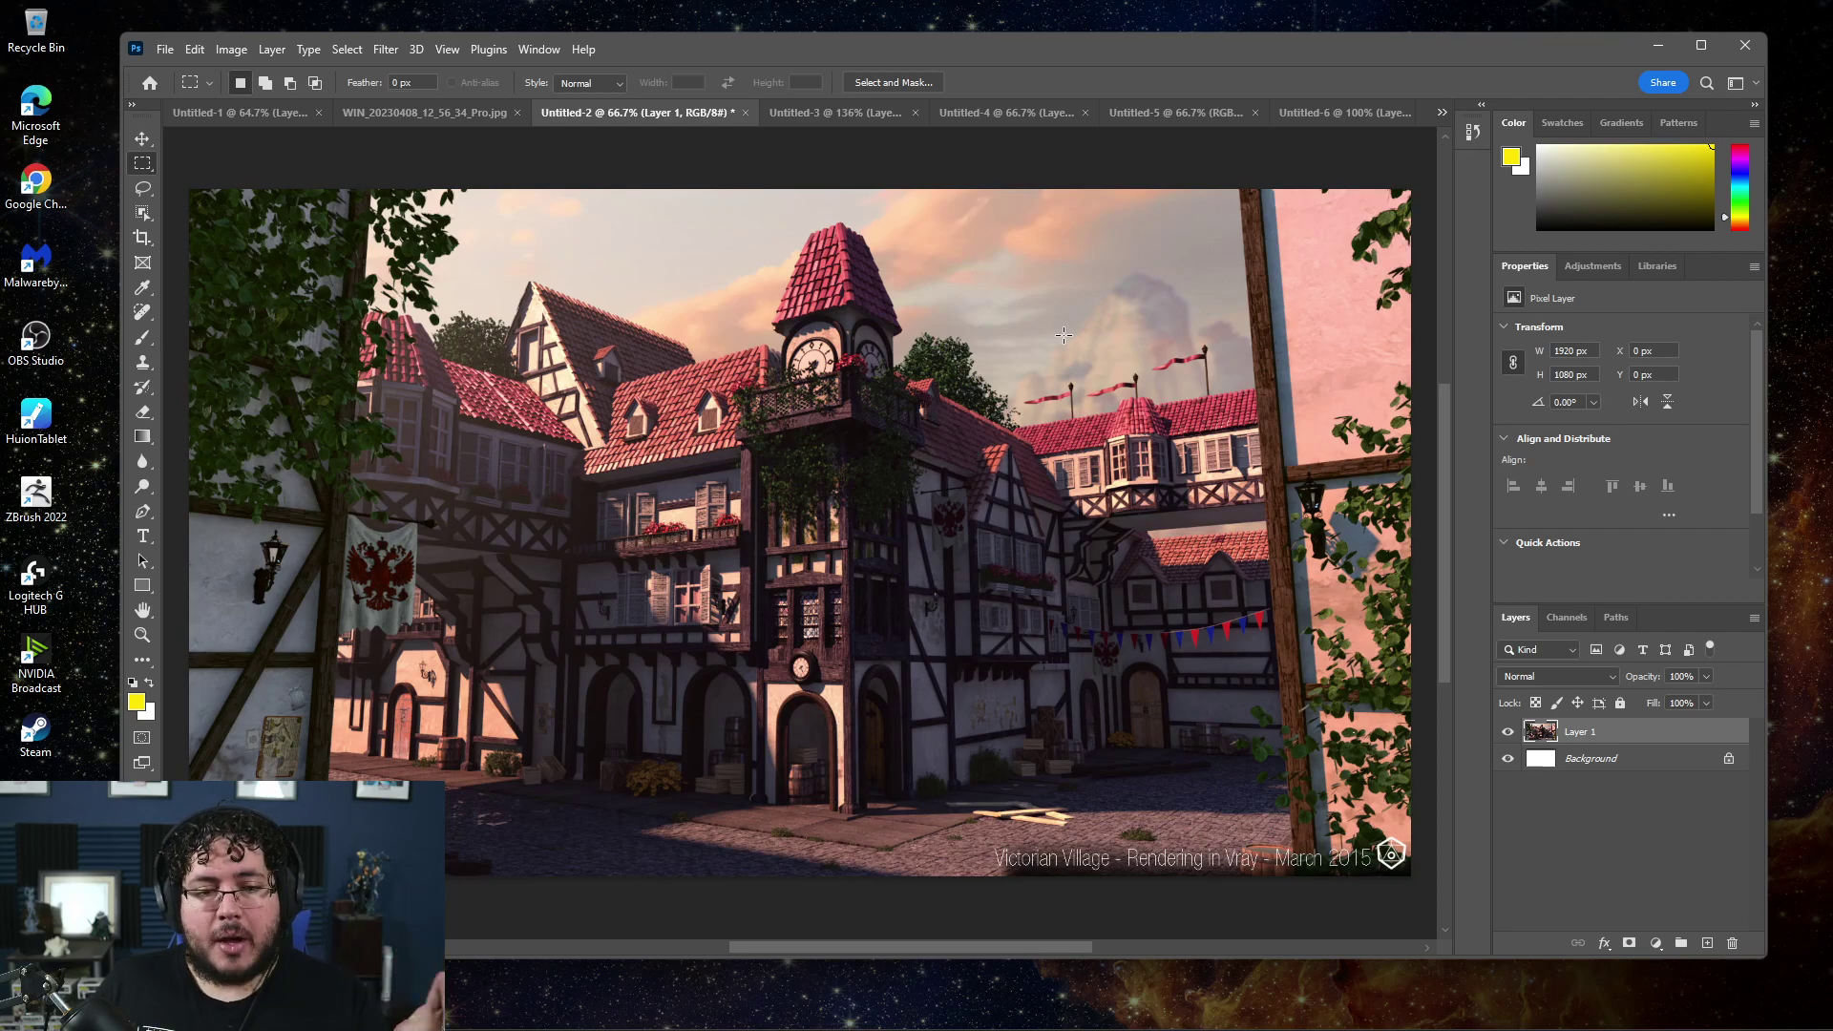
Turn on the Depth Blur neural filter with its focal point on the clock tower
{"action": "left_click", "coordinate": [400, 50]}
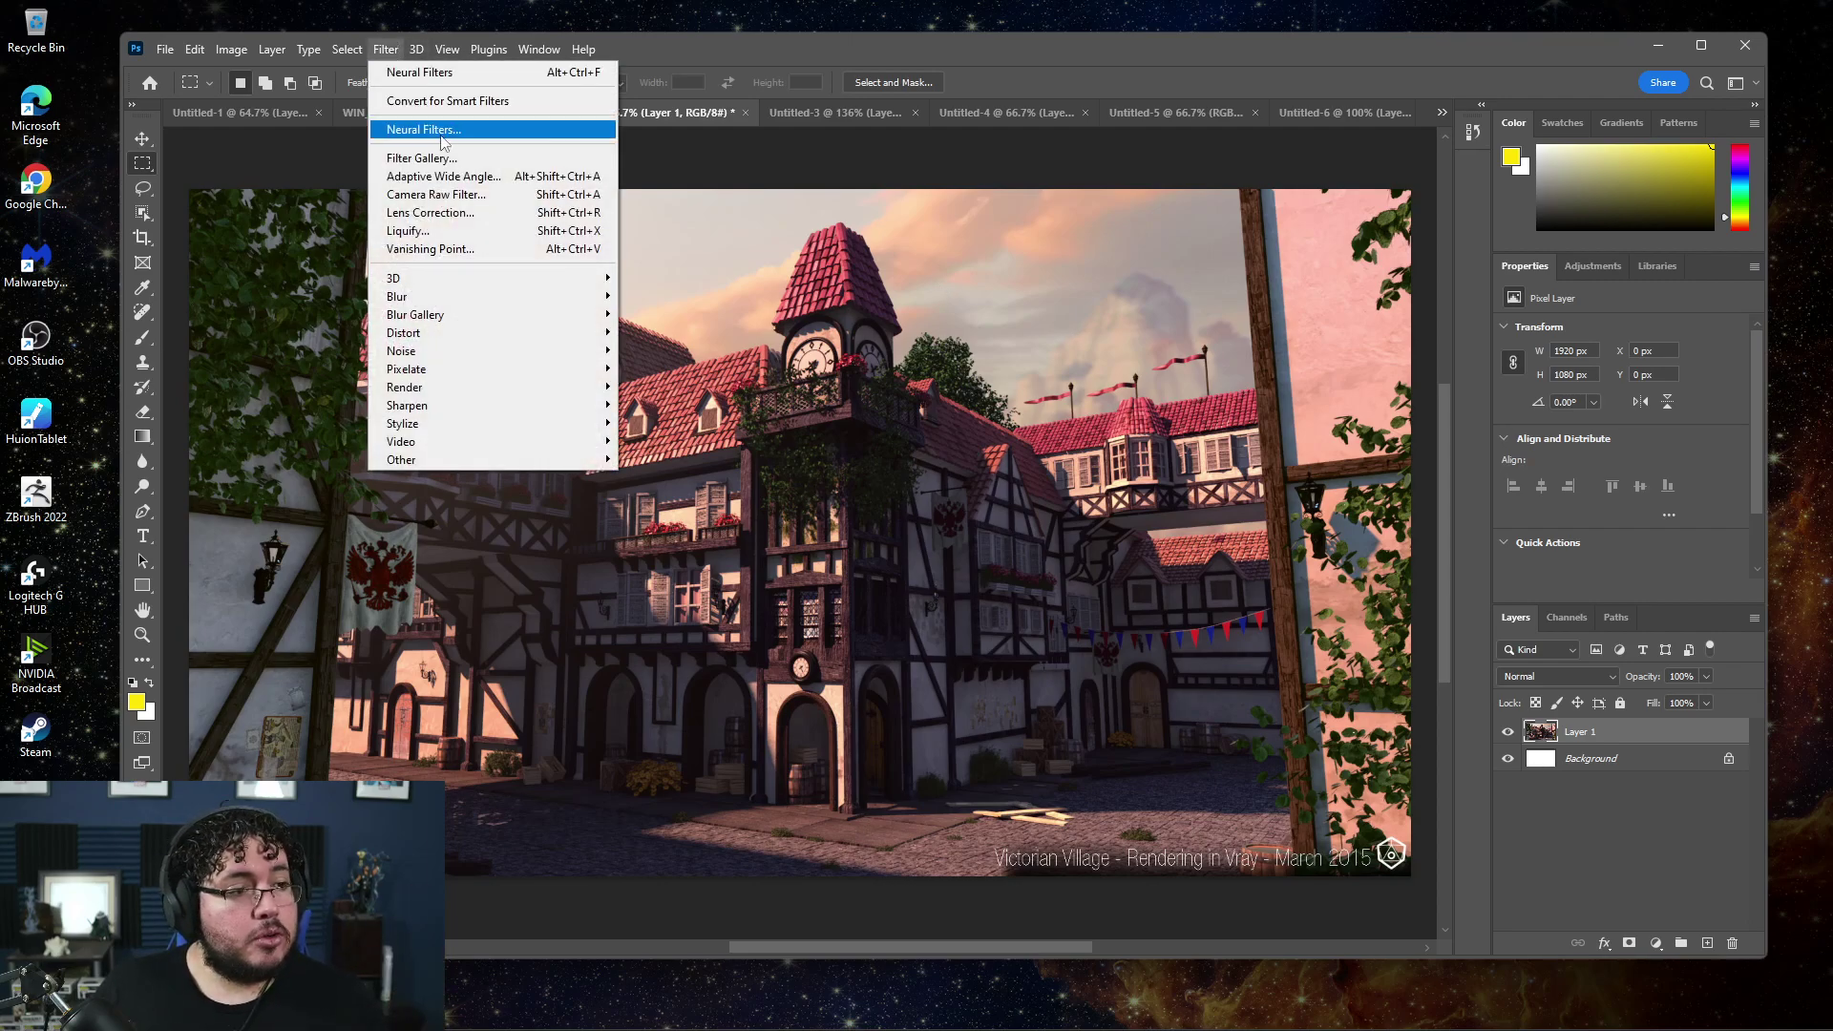
{"action": "left_click", "coordinate": [417, 129]}
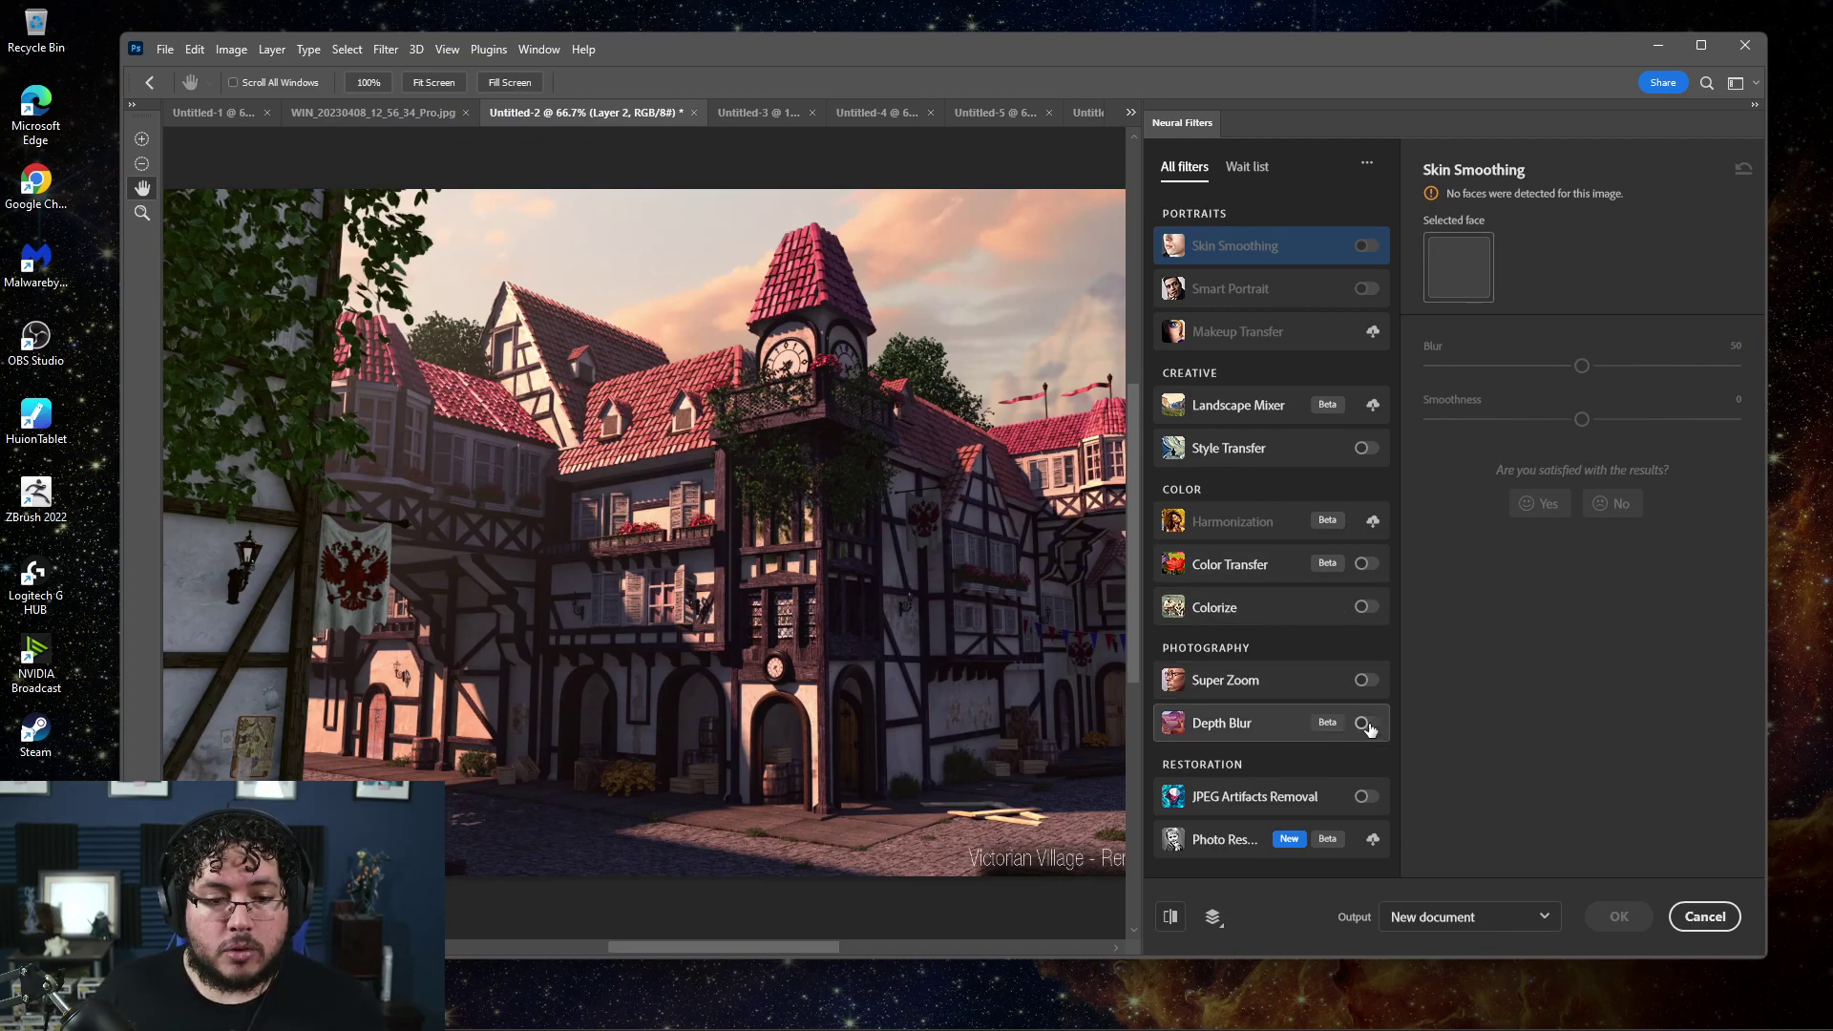
{"action": "left_click", "coordinate": [1364, 724]}
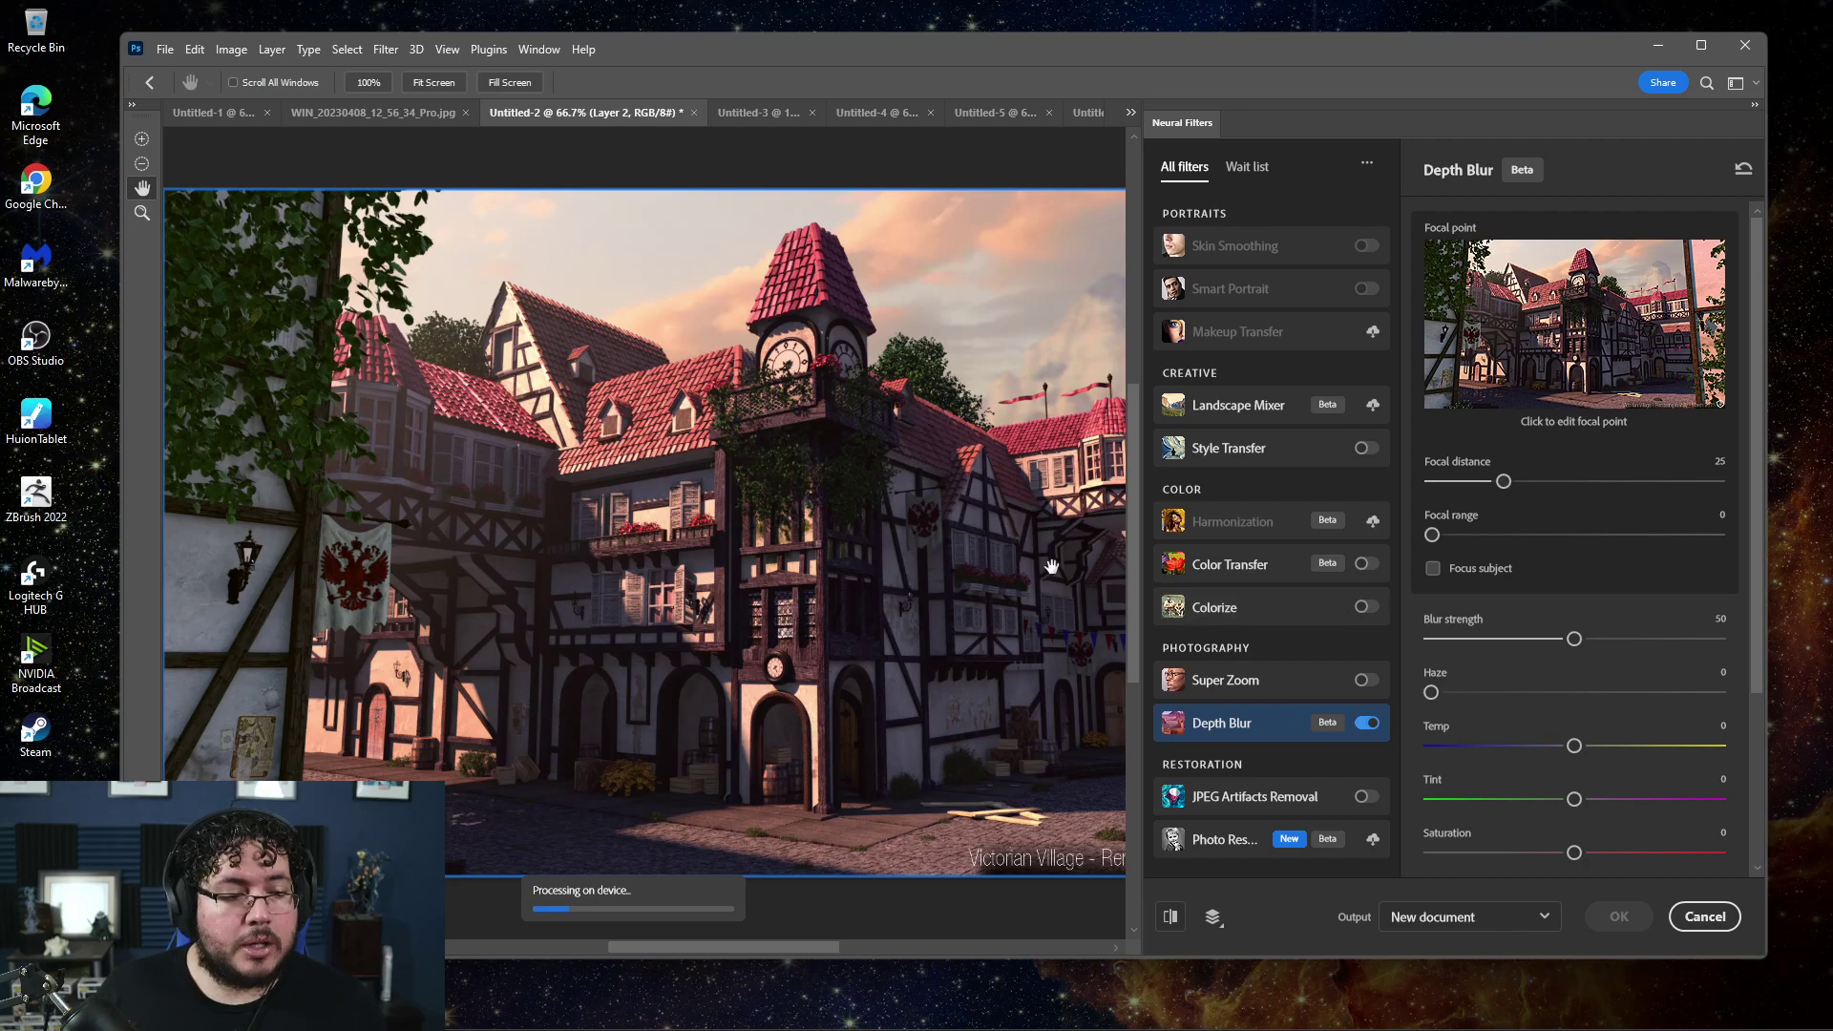
{"action": "left_click", "coordinate": [1578, 340]}
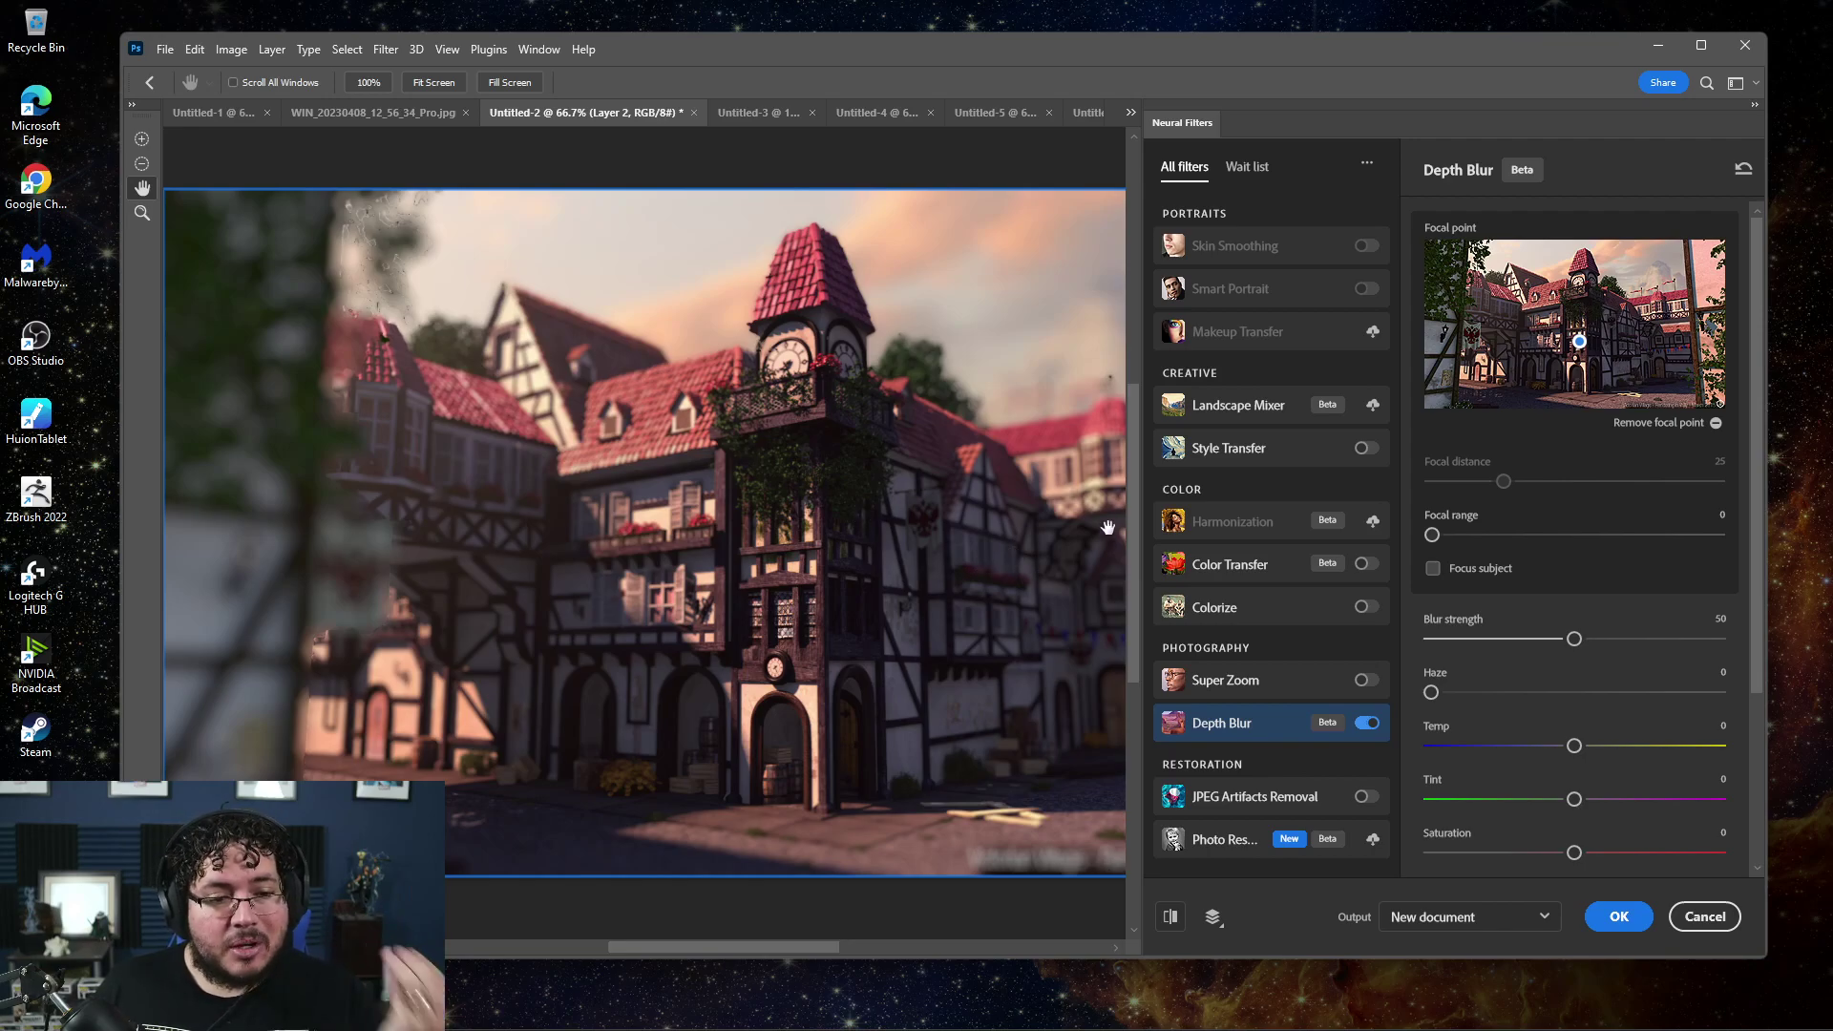
Set Depth Blur strength to 22 focused on the tower, and enable Color Transfer
{"action": "left_click_drag", "start_coordinate": [1505, 637], "coordinate": [1471, 640]}
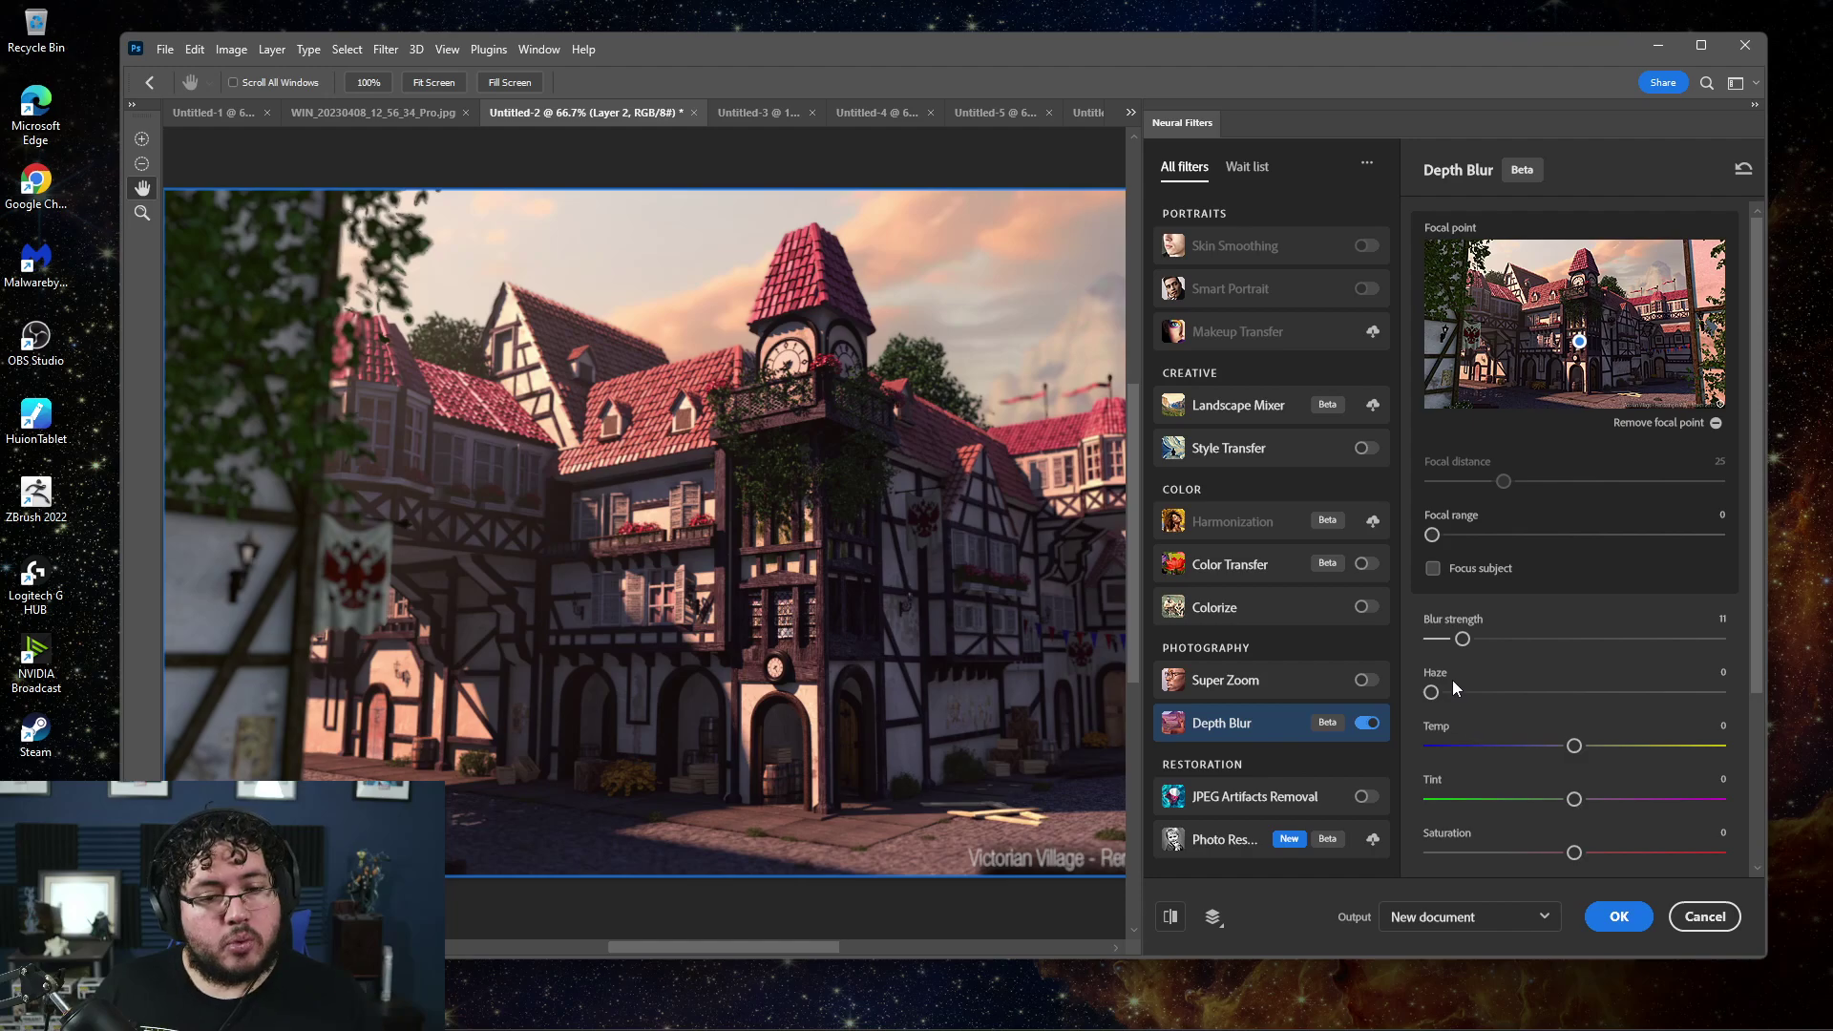
{"action": "left_click_drag", "start_coordinate": [1462, 638], "coordinate": [1479, 641]}
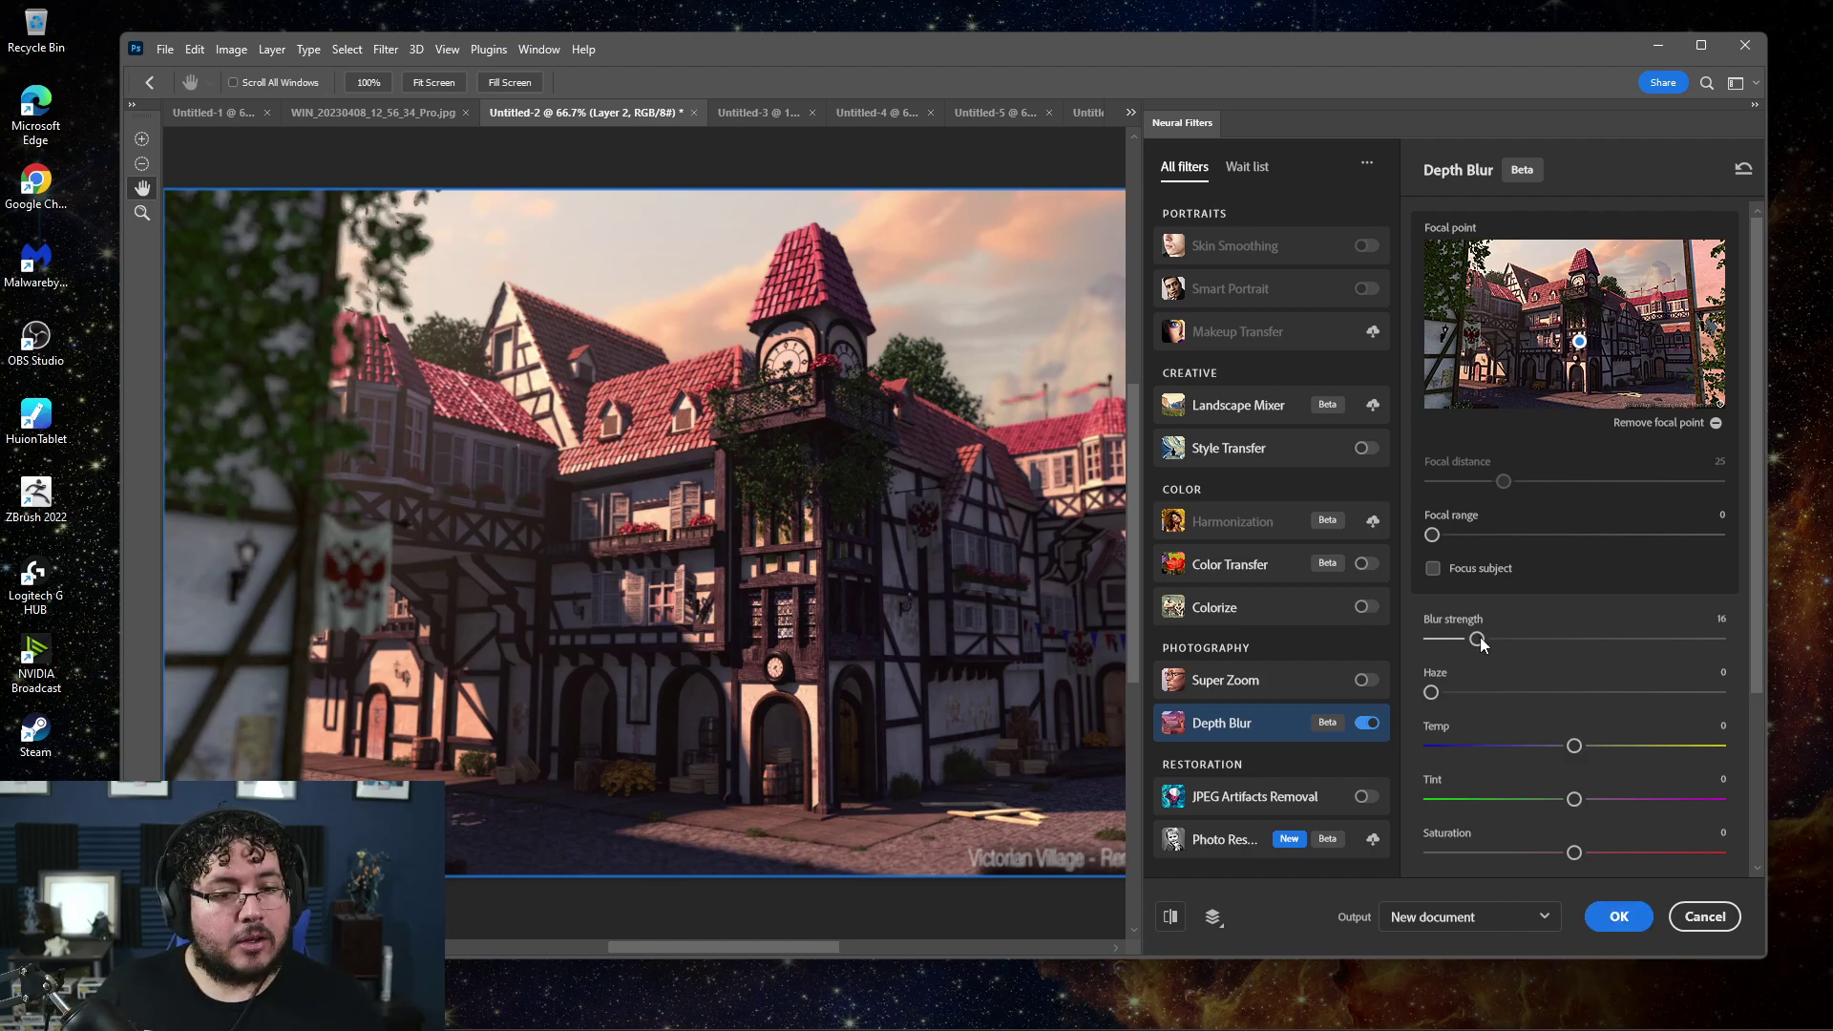
{"action": "left_click", "coordinate": [1443, 329]}
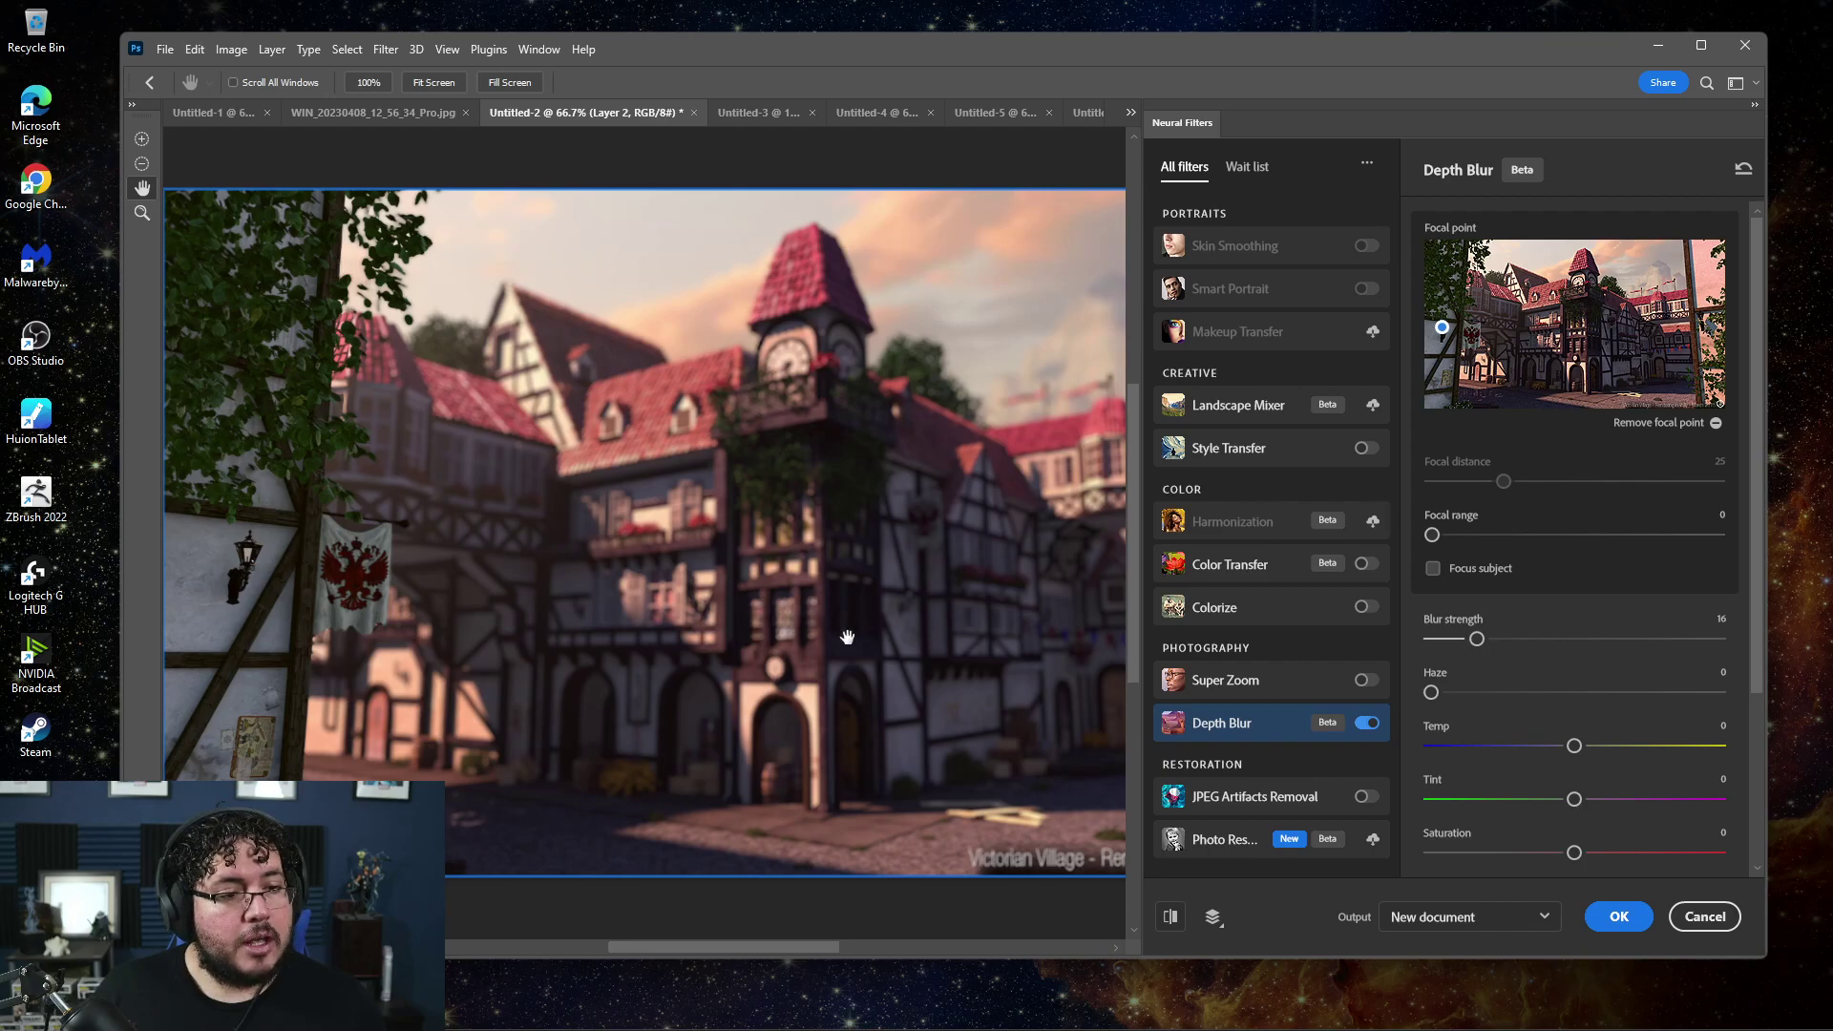
{"action": "left_click", "coordinate": [1576, 326]}
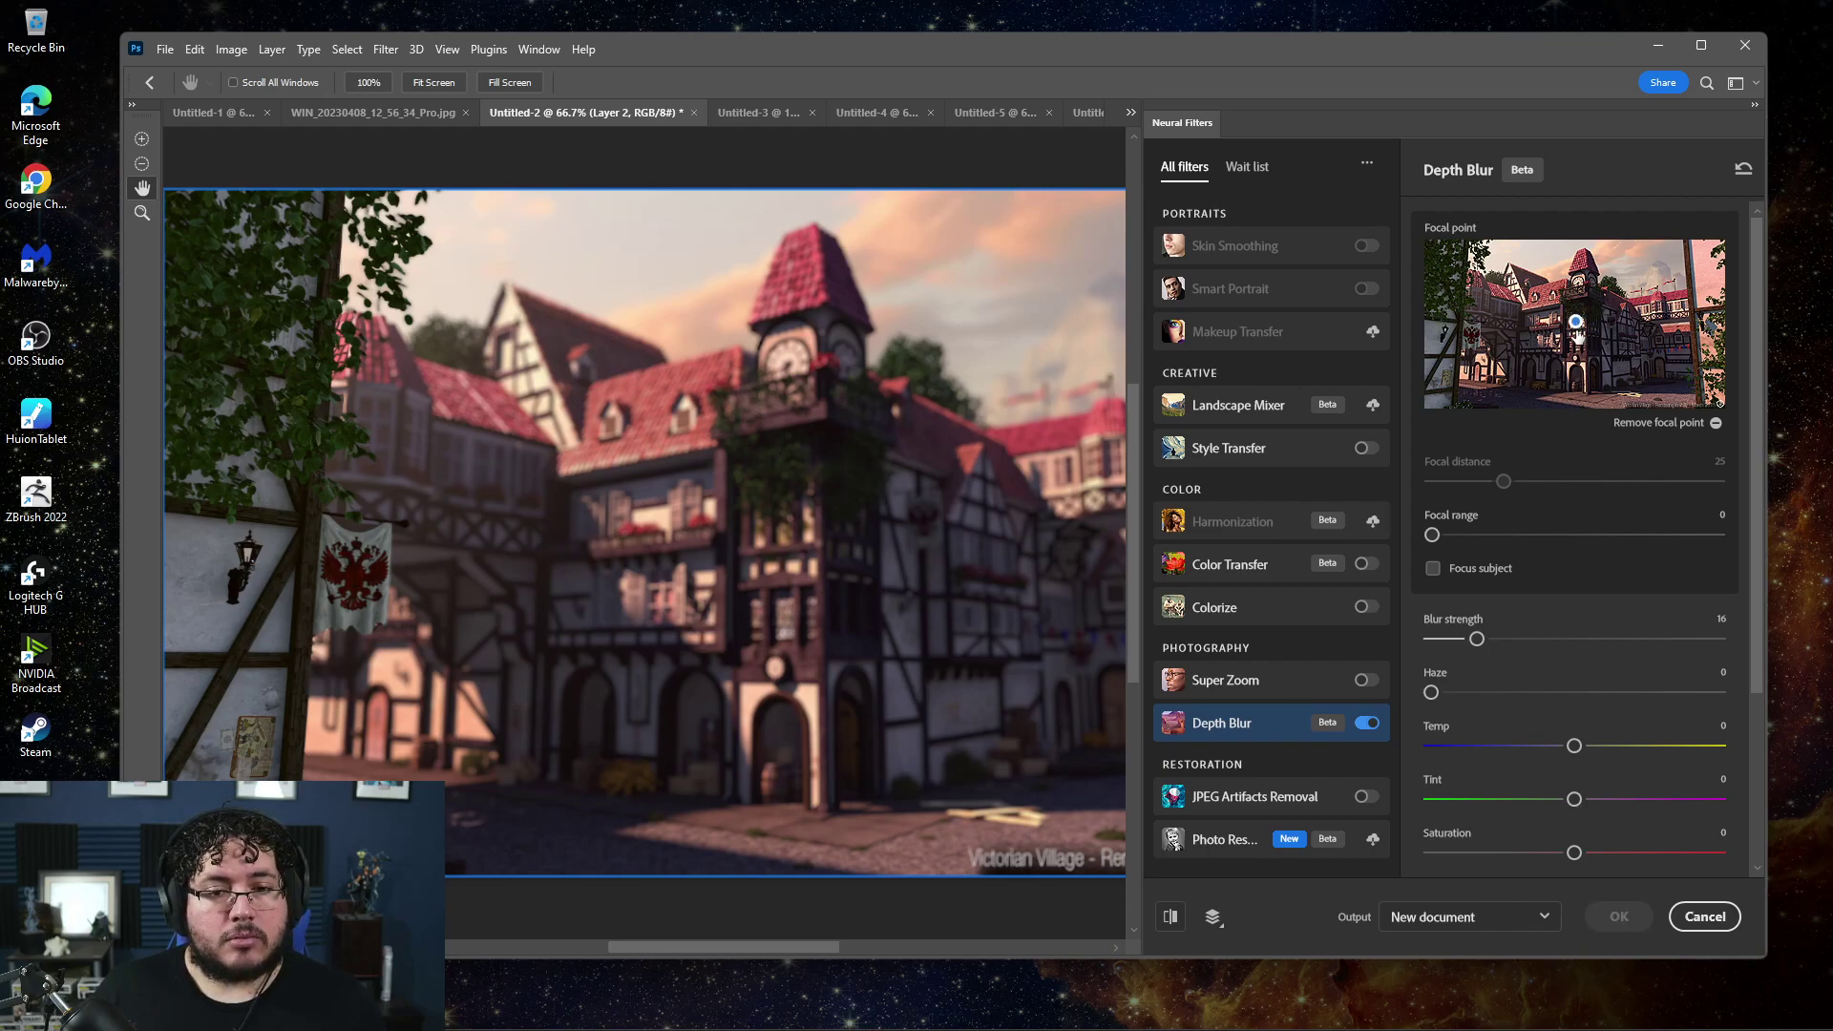
{"action": "left_click", "coordinate": [1648, 273]}
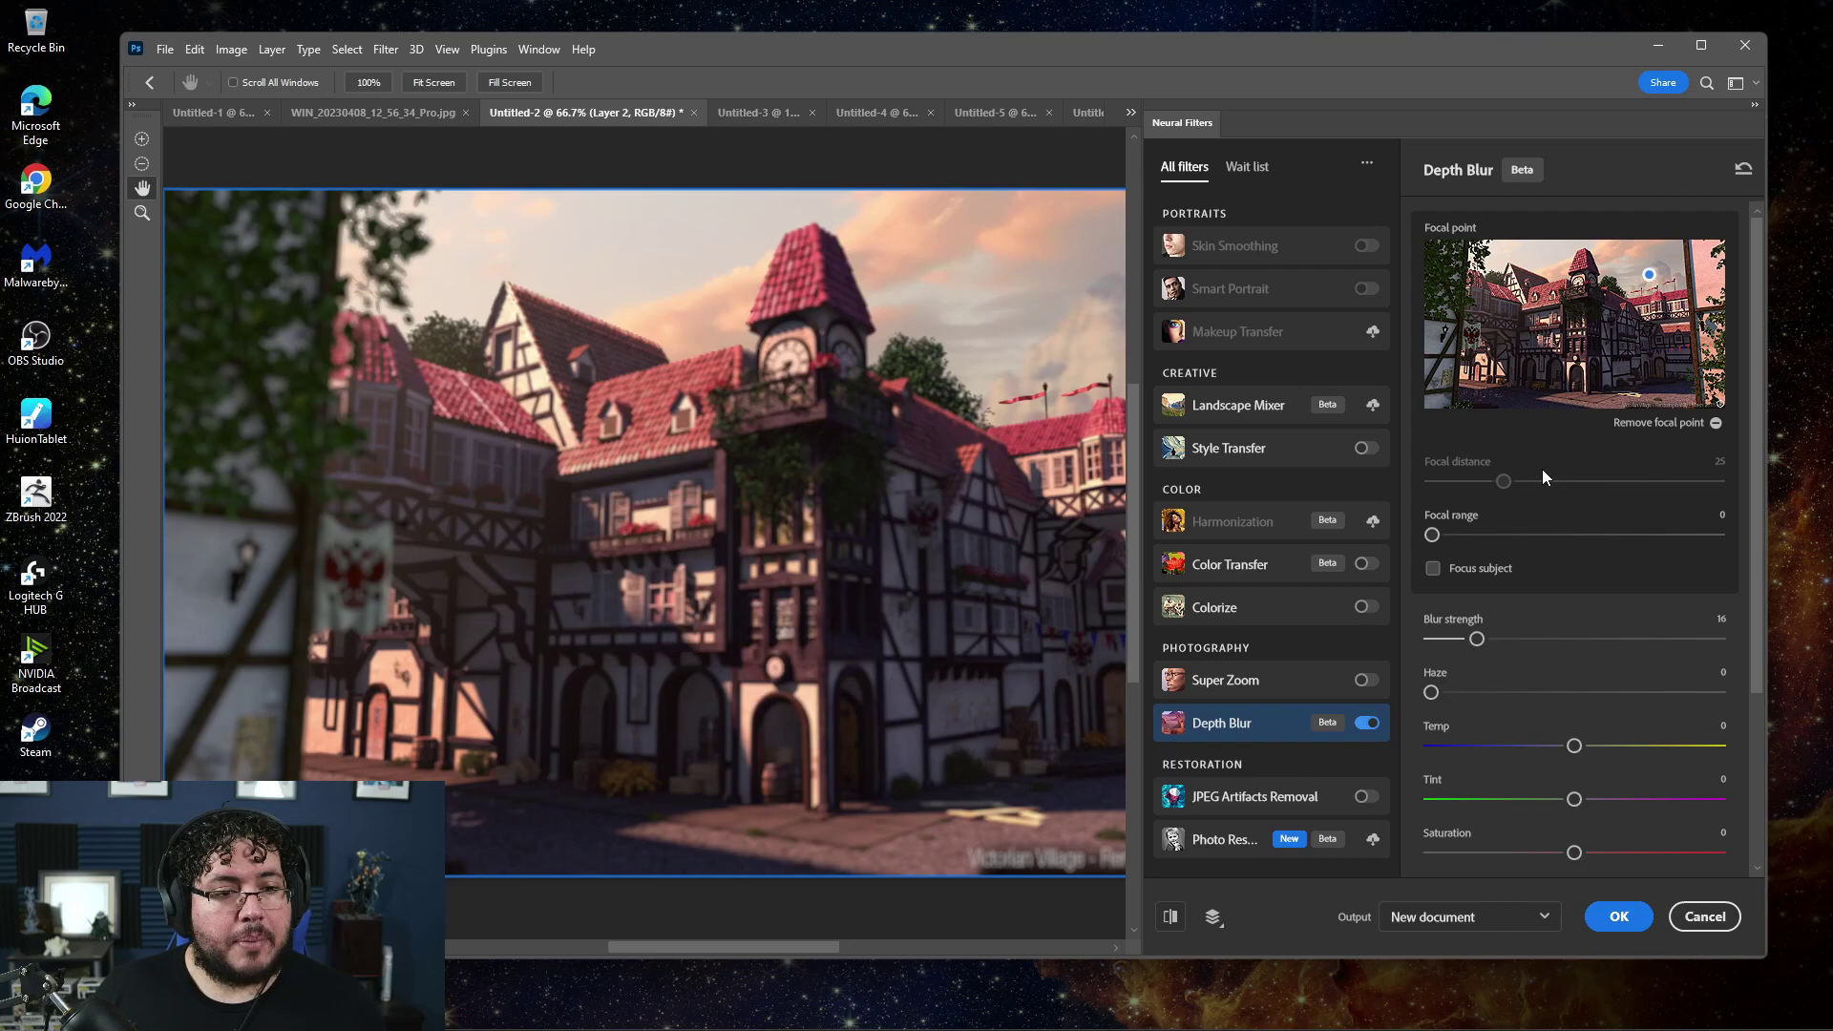
{"action": "left_click", "coordinate": [1581, 319]}
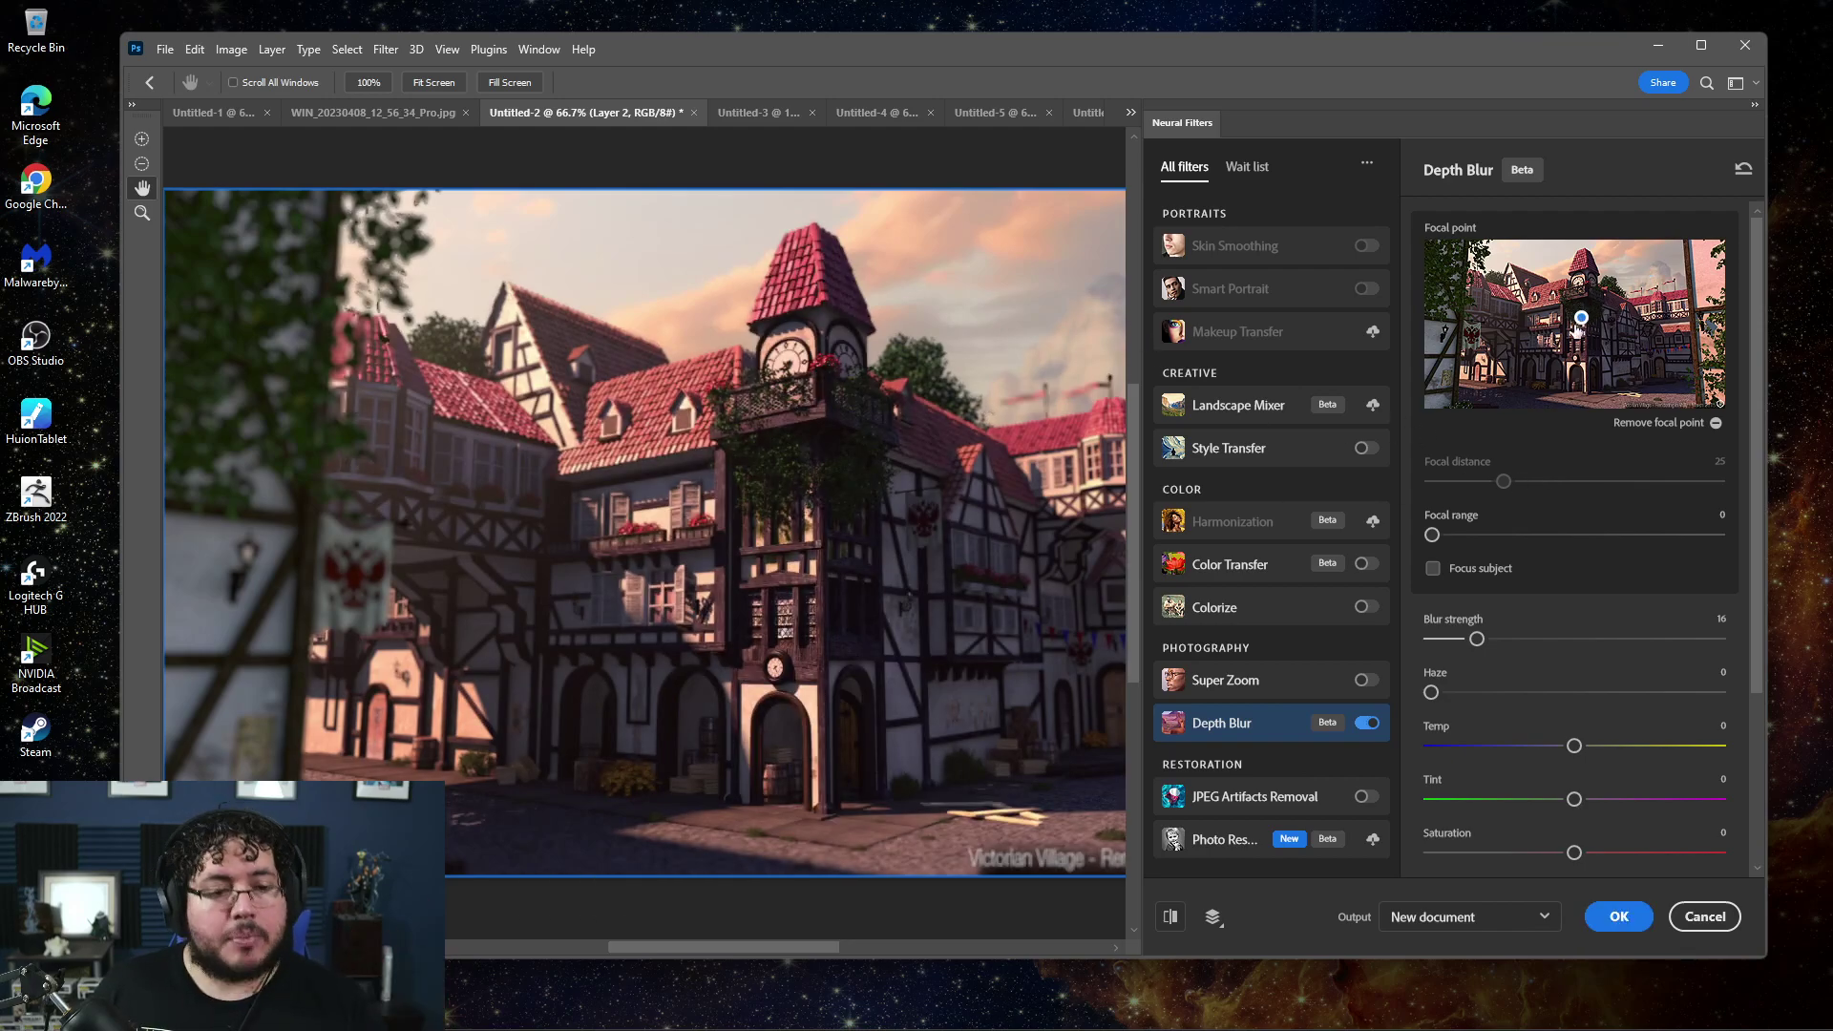
{"action": "left_click_drag", "start_coordinate": [1477, 639], "coordinate": [1494, 639]}
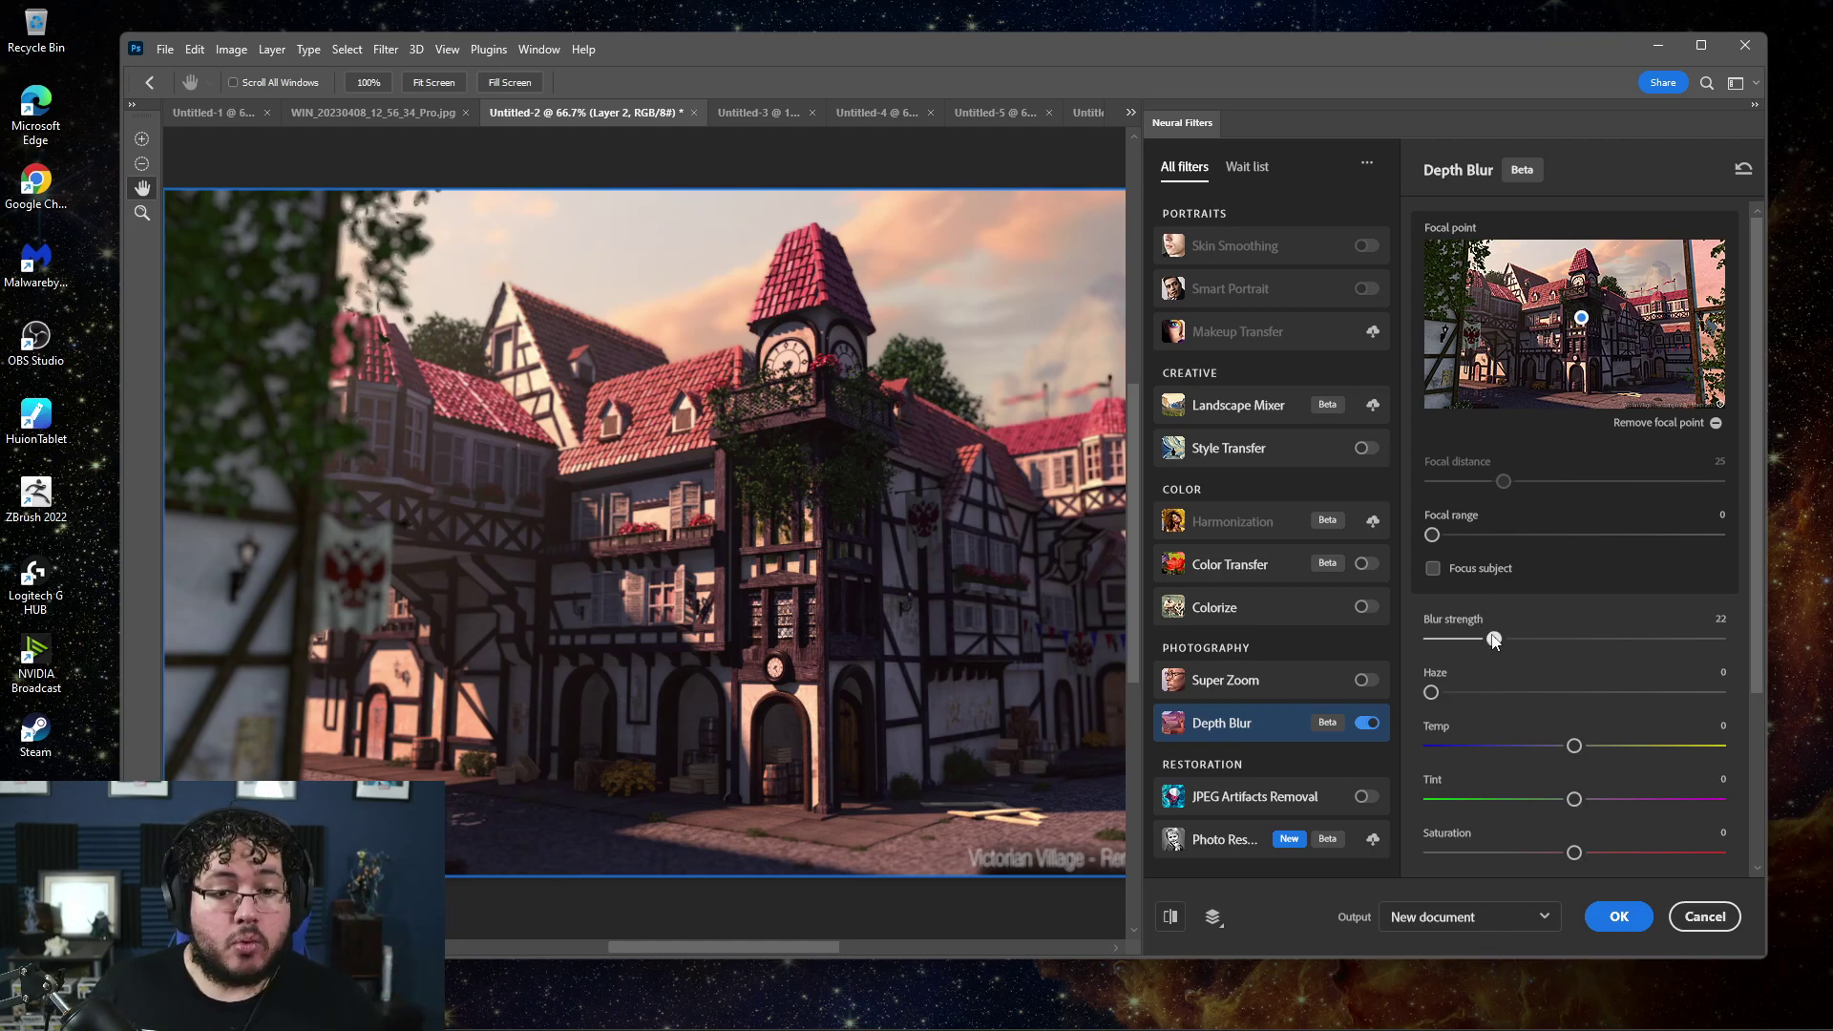
{"action": "left_click", "coordinate": [1362, 567]}
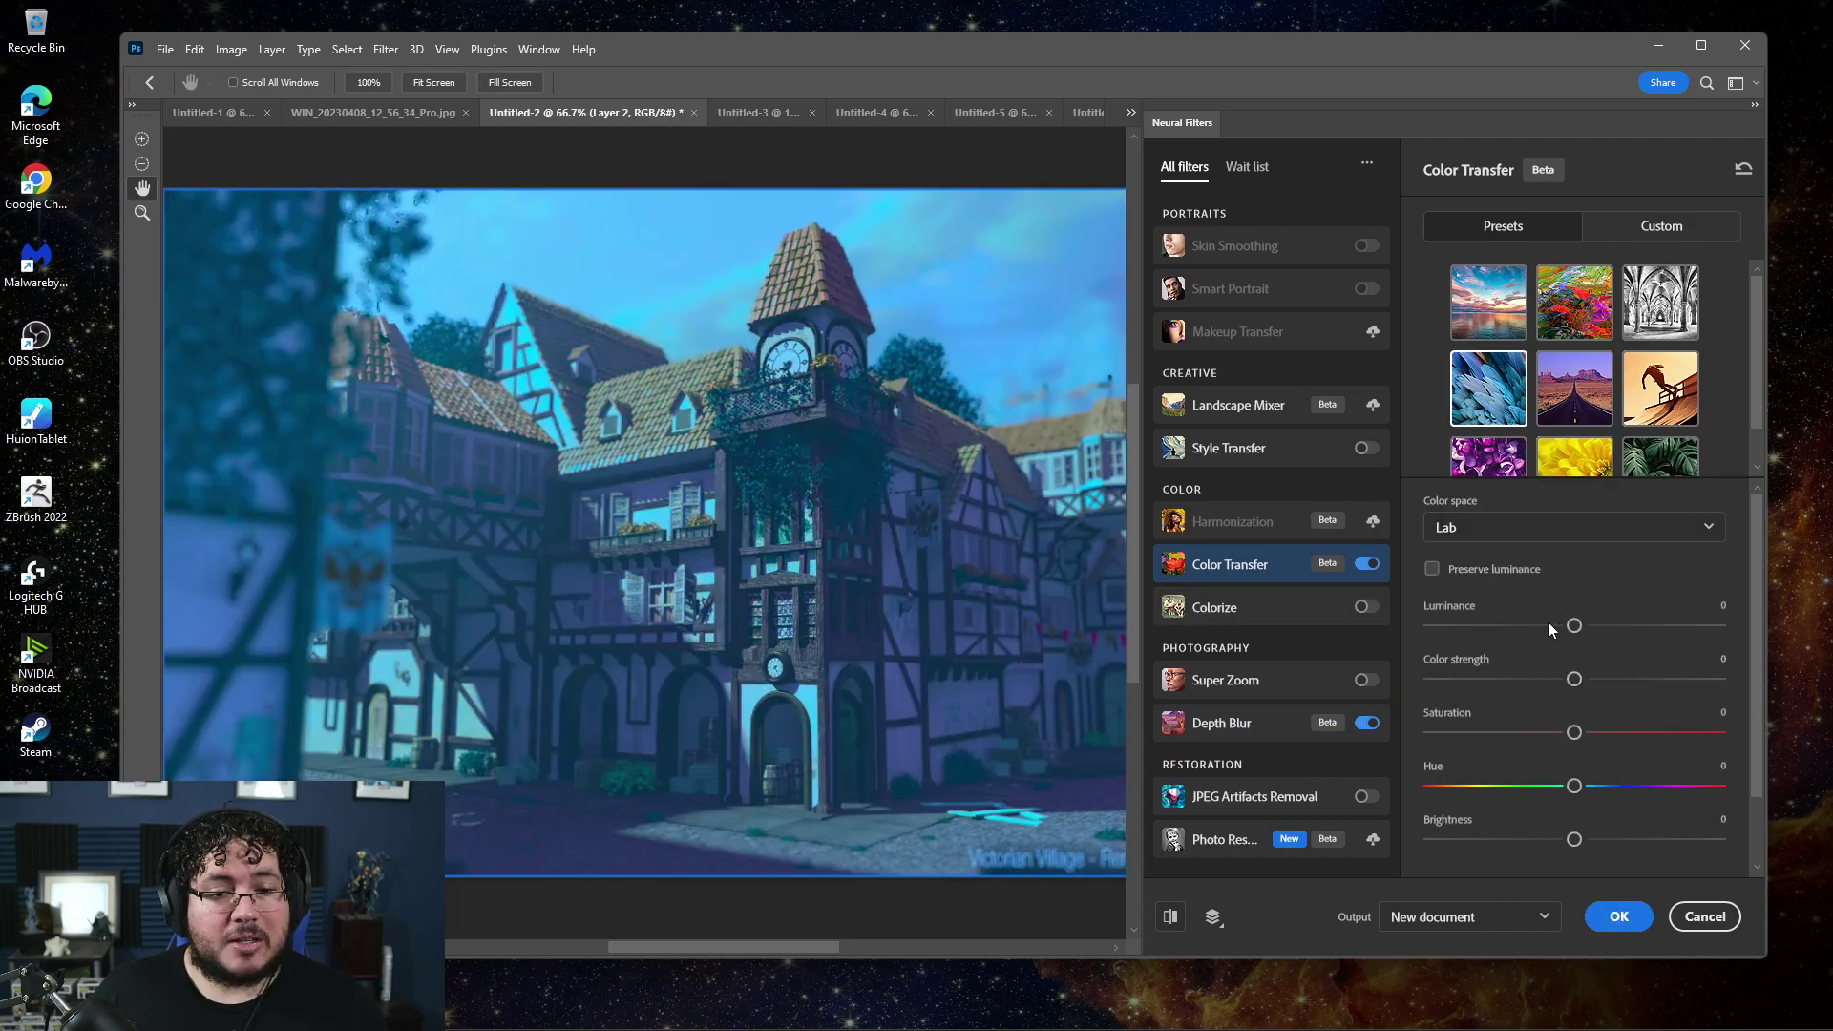
Try Color Transfer presets, turn it off, and output the depth-blurred village as a new document
{"action": "left_click", "coordinate": [1590, 307]}
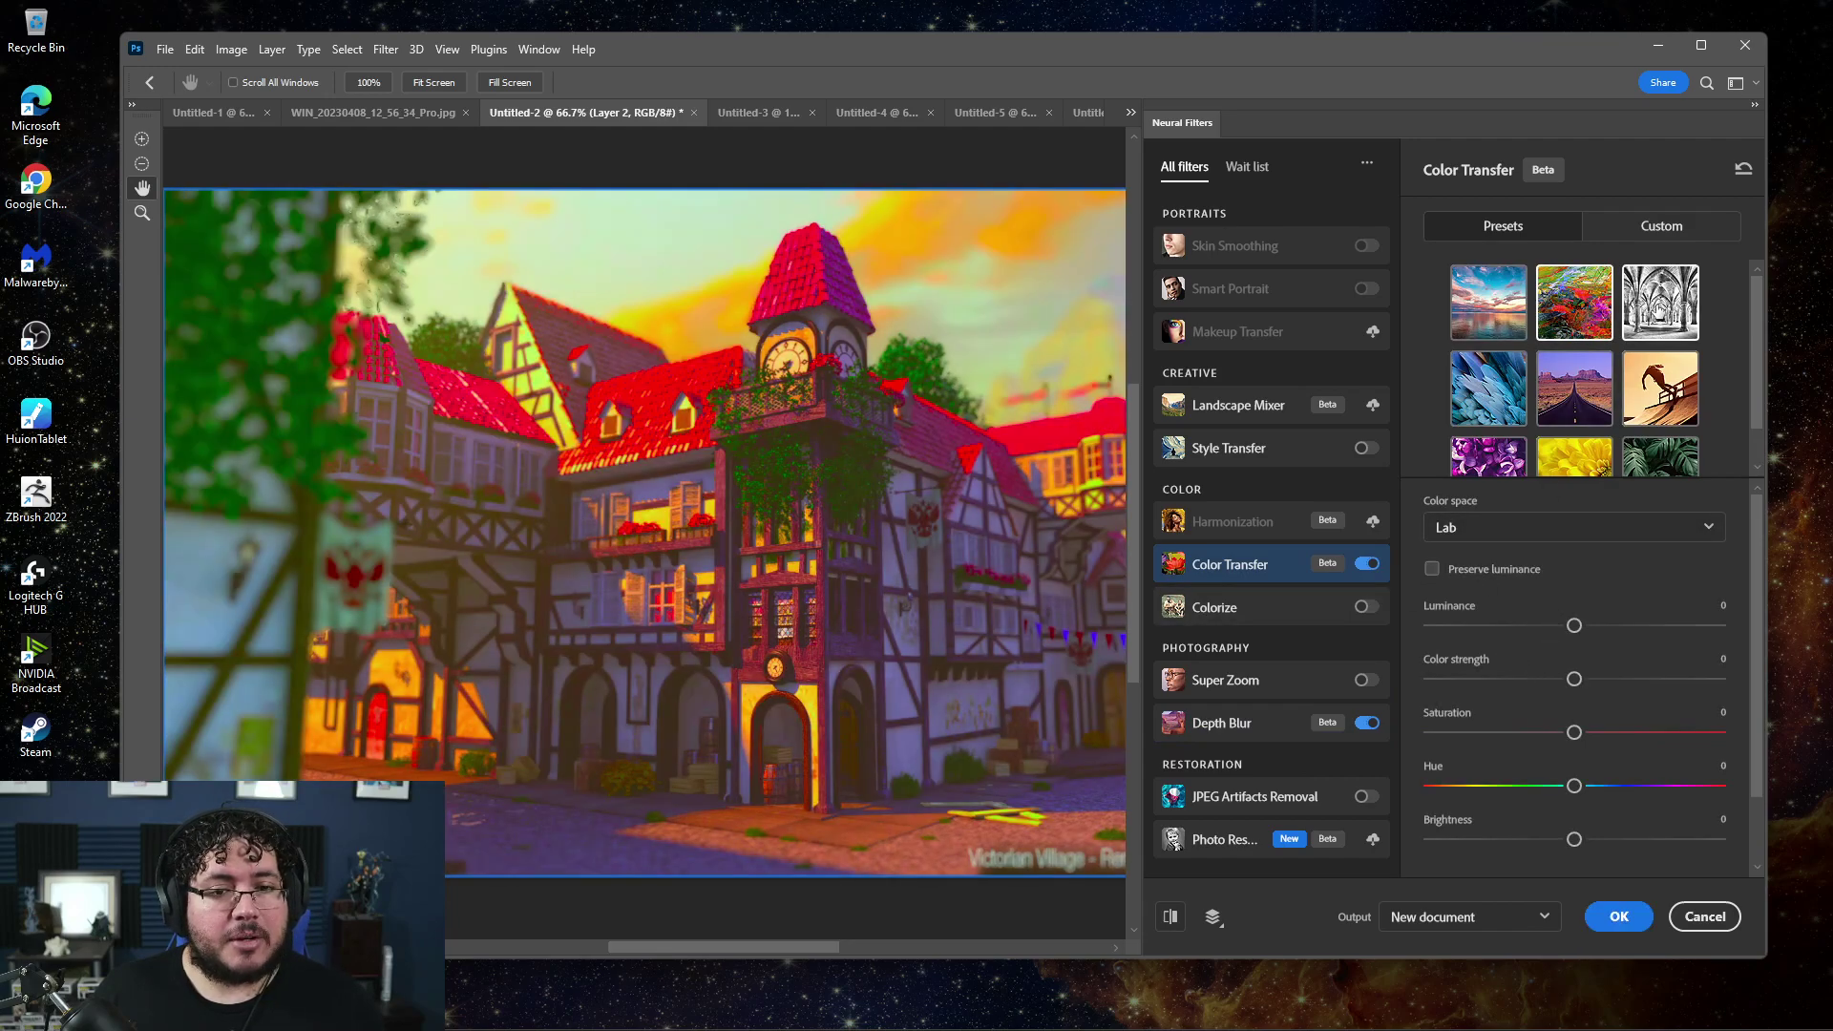
{"action": "left_click", "coordinate": [1659, 302]}
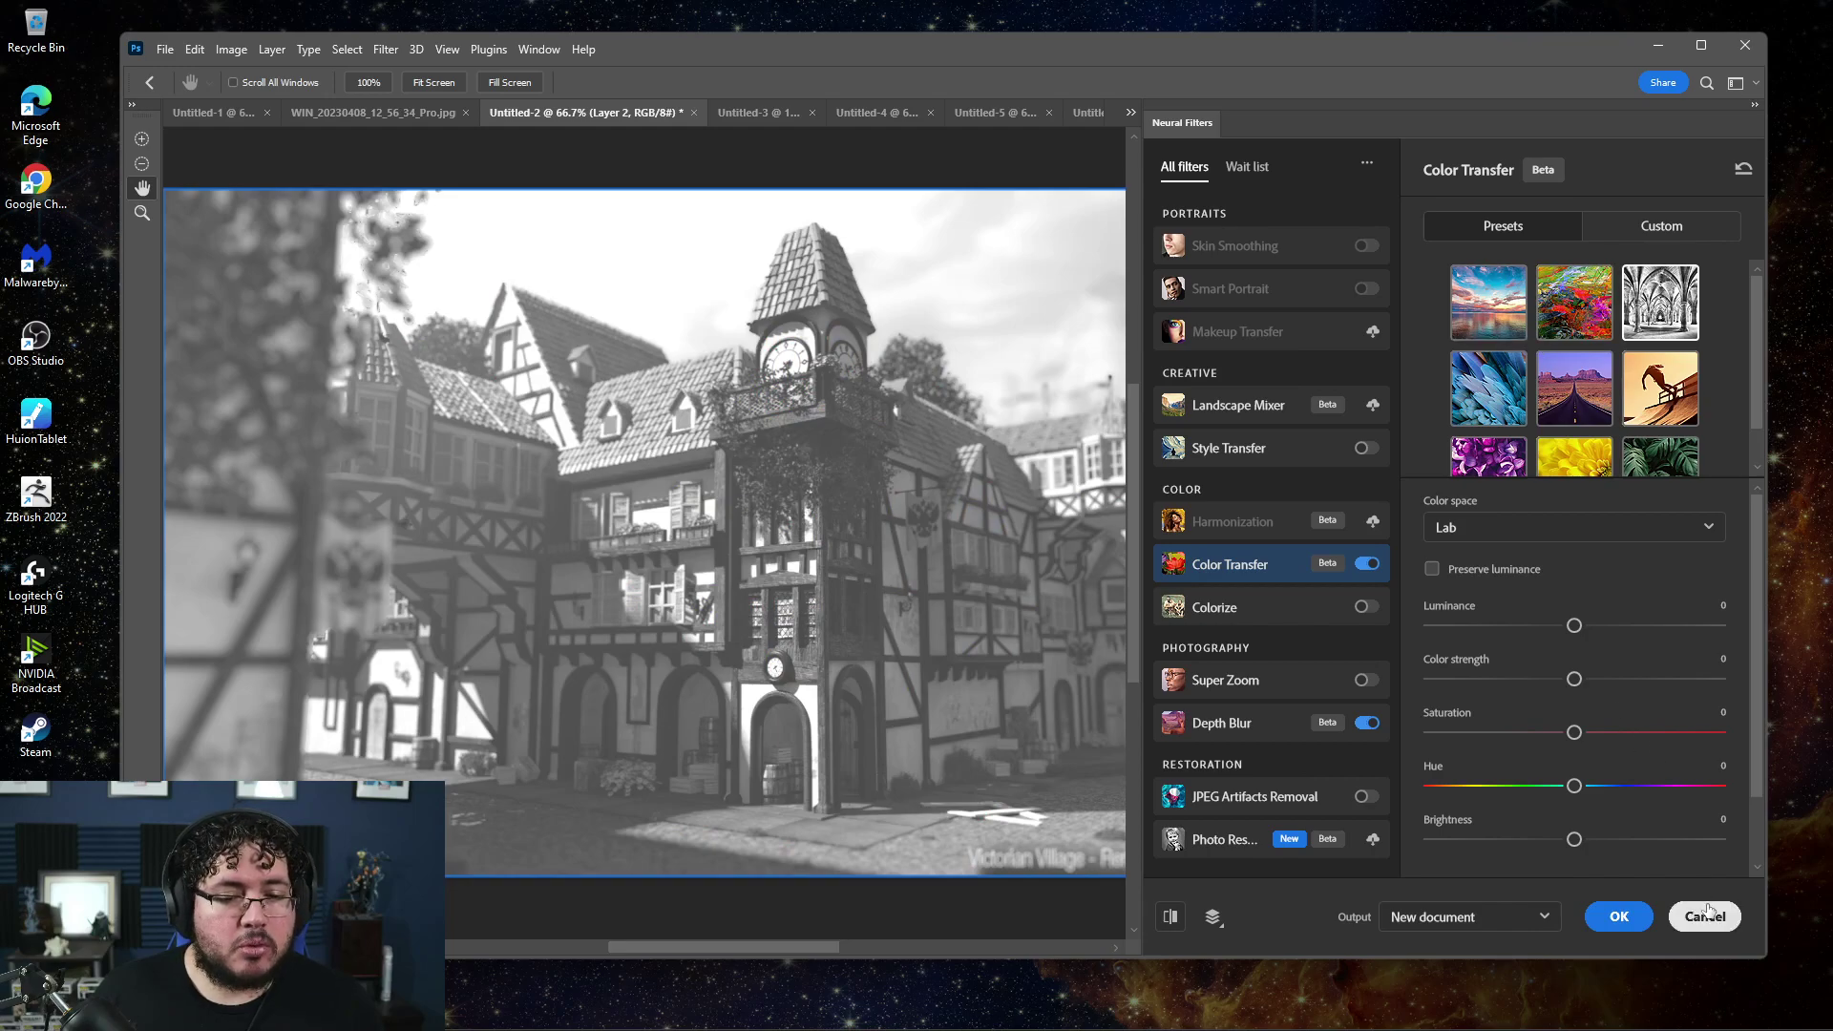
{"action": "left_click", "coordinate": [1367, 563]}
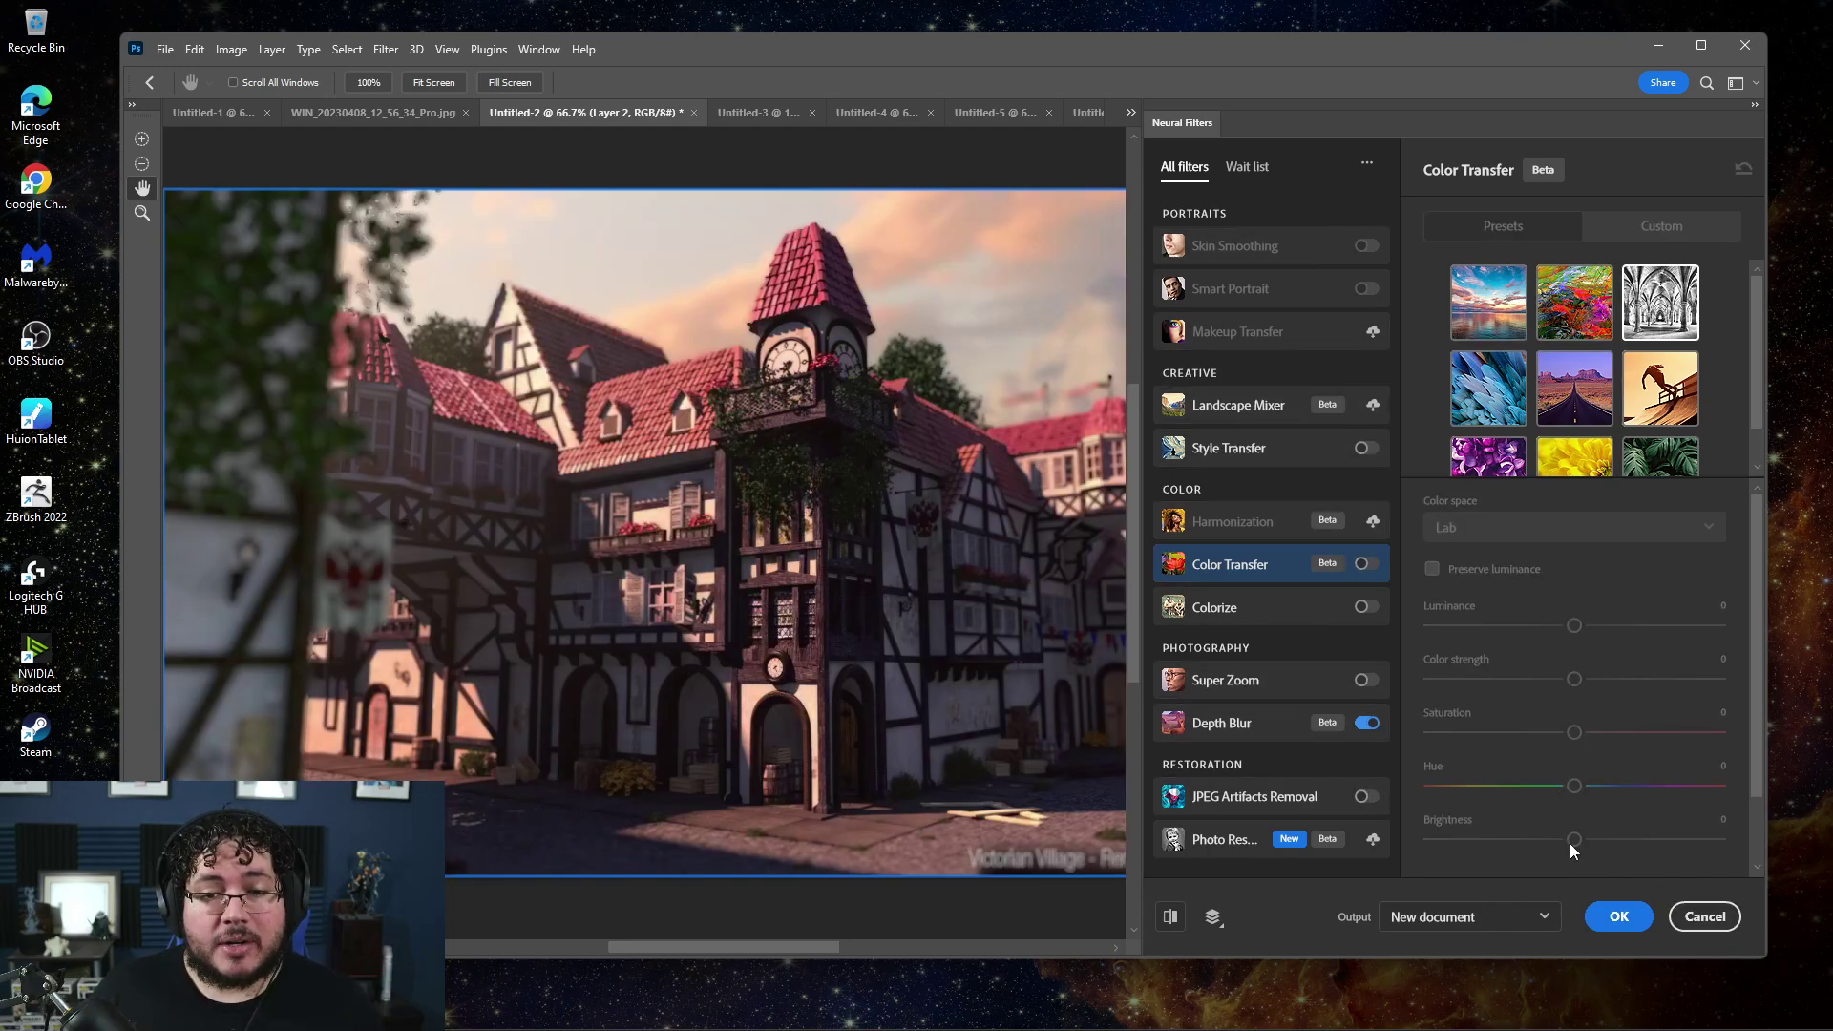
{"action": "left_click", "coordinate": [1614, 920]}
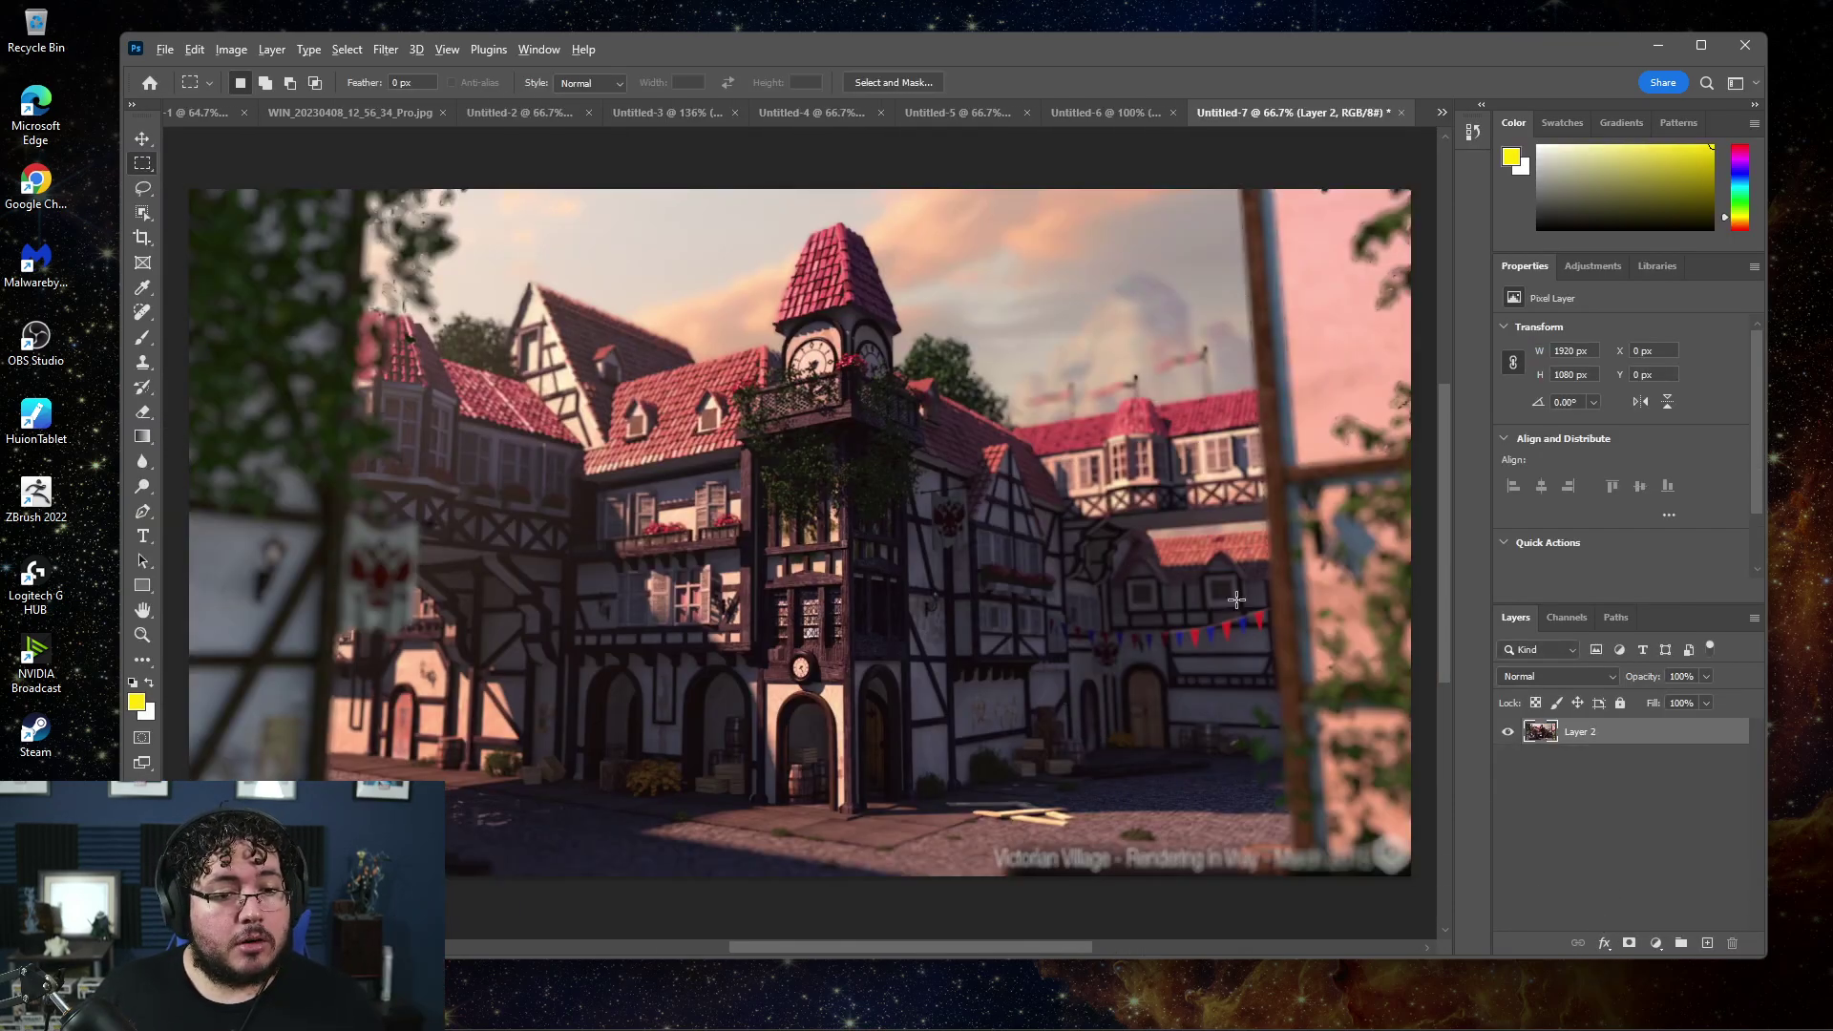
{"action": "scroll", "coordinate": [1235, 599], "scroll_direction": "up", "scroll_amount": 2}
{"action": "scroll", "coordinate": [1174, 573], "scroll_direction": "up", "scroll_amount": 2}
{"action": "scroll", "coordinate": [1117, 552], "scroll_direction": "up", "scroll_amount": 2}
{"action": "scroll", "coordinate": [1066, 534], "scroll_direction": "up", "scroll_amount": 2}
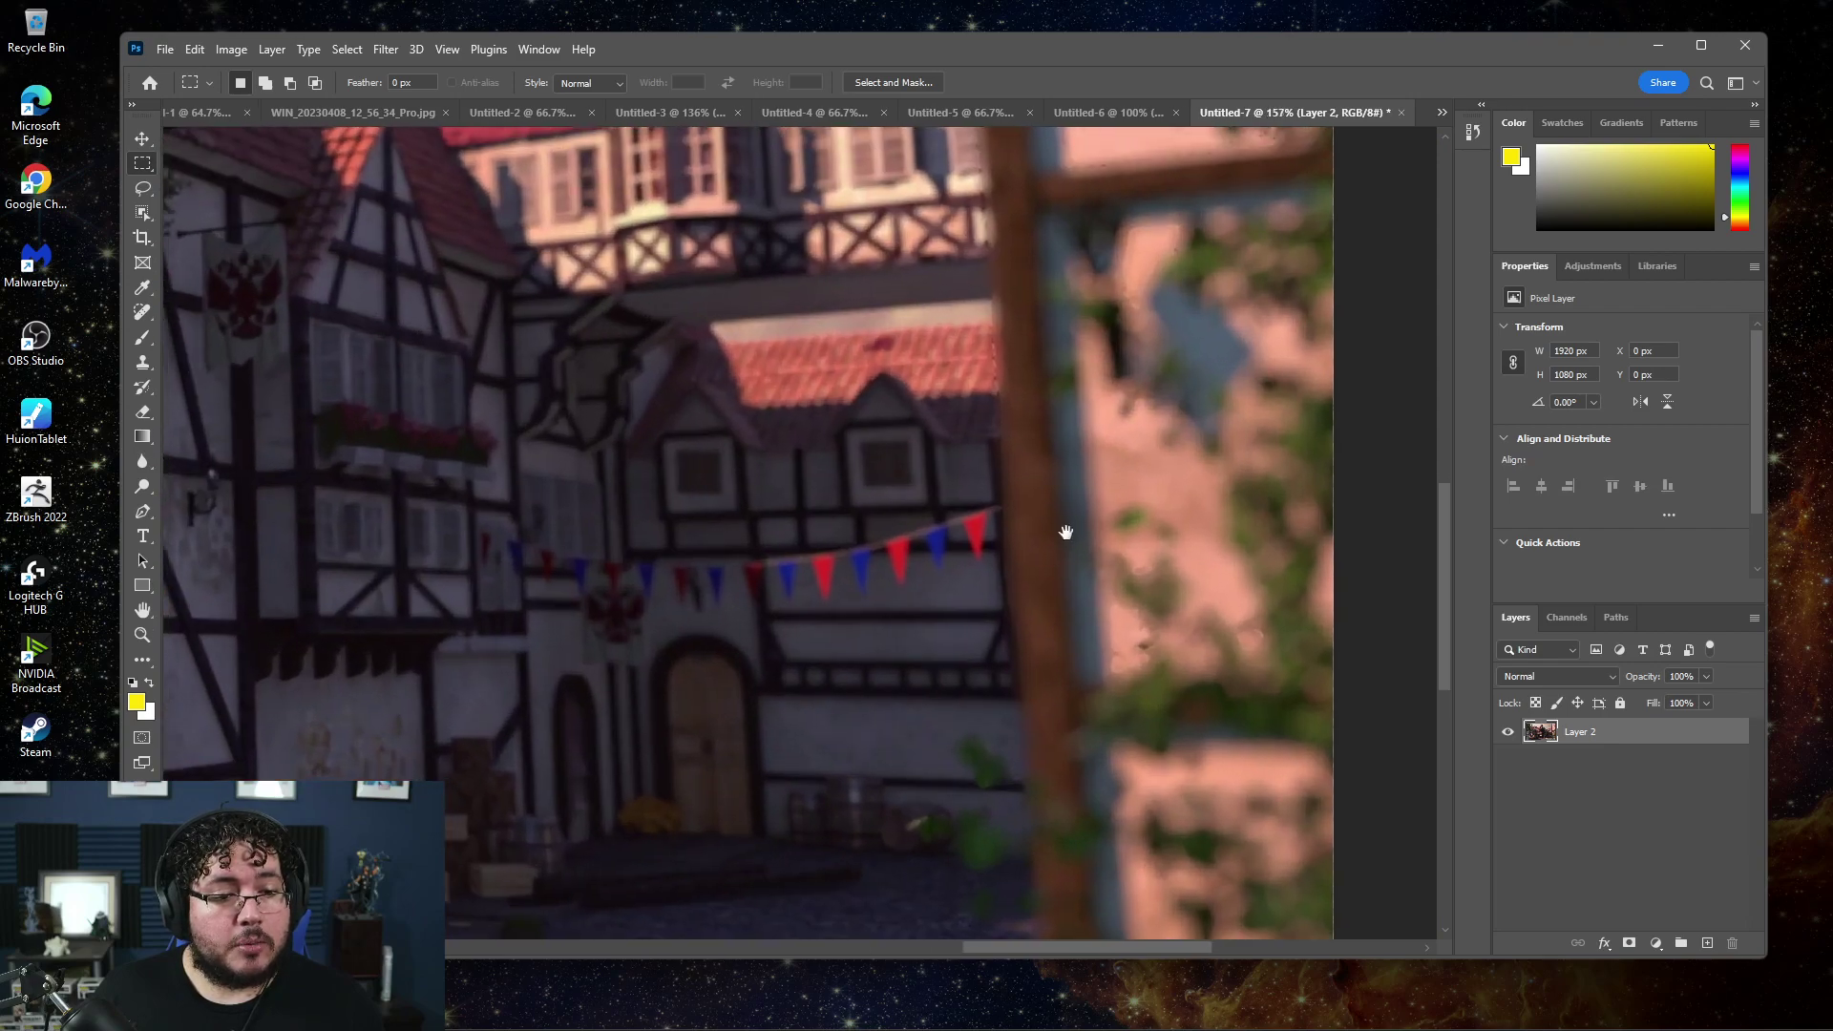
{"action": "scroll", "coordinate": [1065, 532], "scroll_direction": "down", "scroll_amount": 5}
Select the bottom watermark caption and remove it with Content-Aware Fill
{"action": "left_click_drag", "start_coordinate": [439, 561], "coordinate": [1409, 661]}
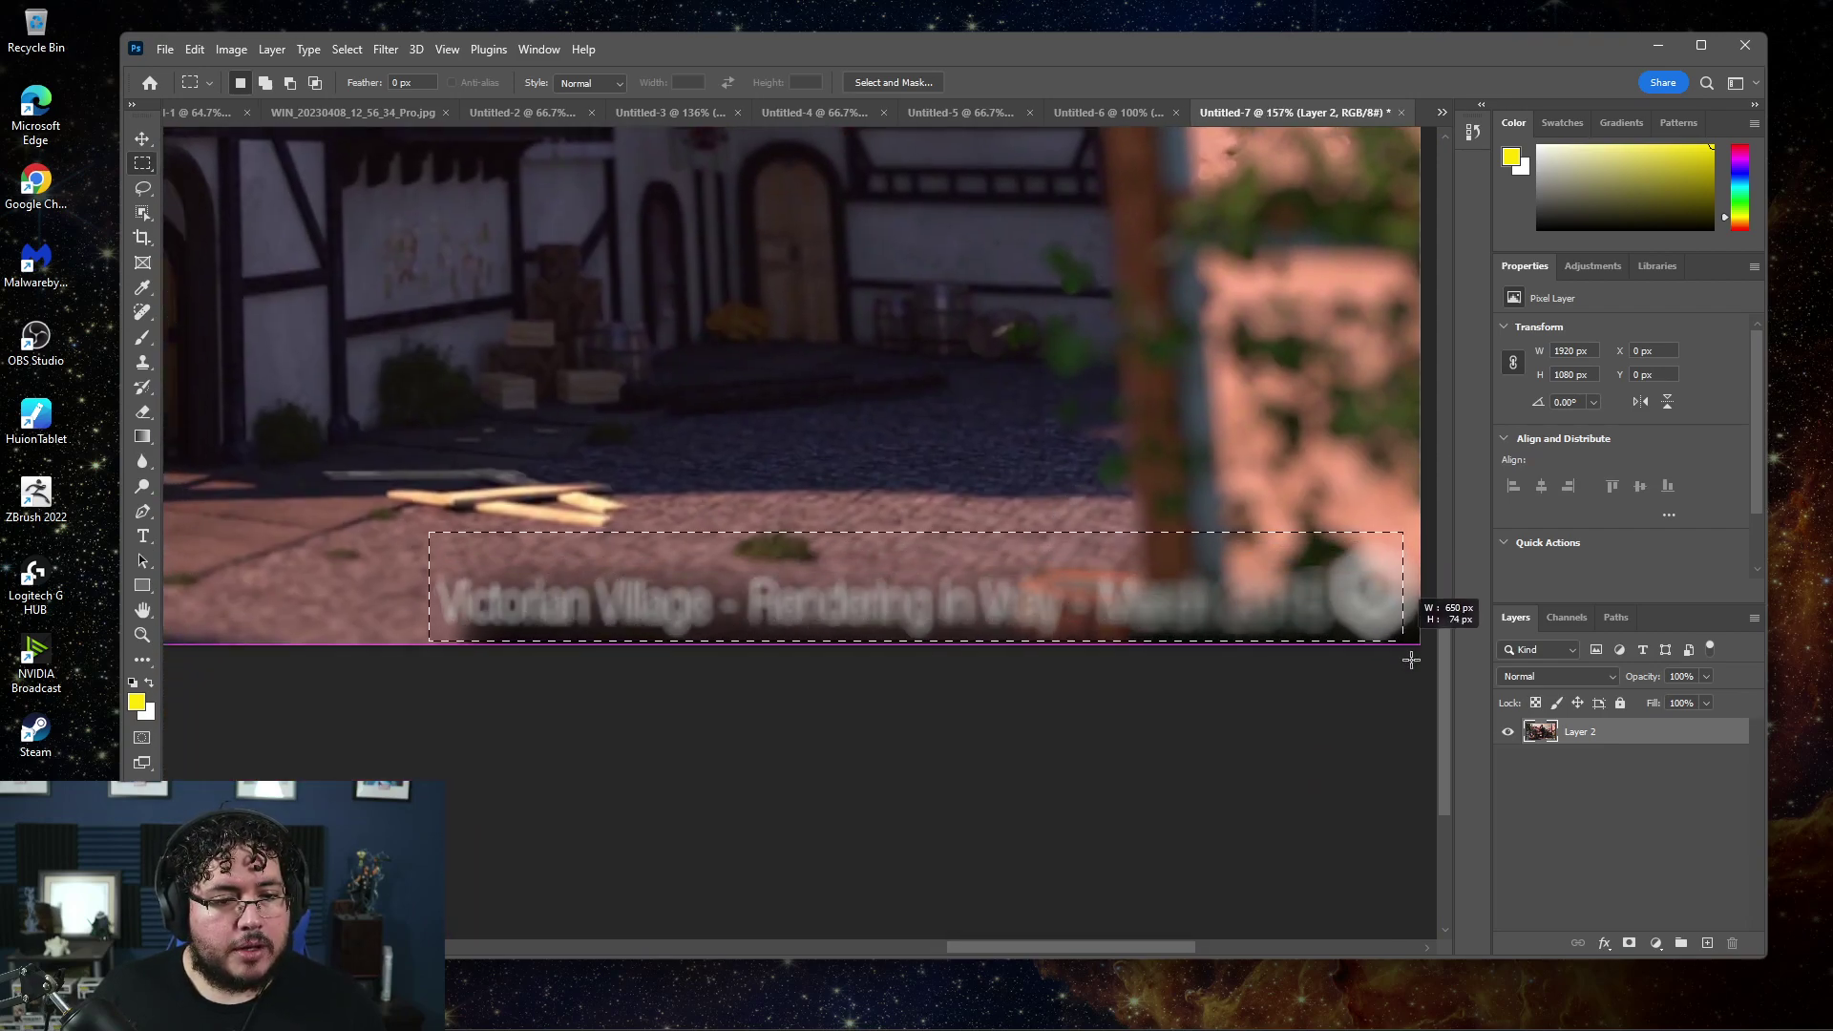
{"action": "left_click_drag", "start_coordinate": [1420, 670], "coordinate": [427, 529]}
{"action": "right_click", "coordinate": [786, 610]}
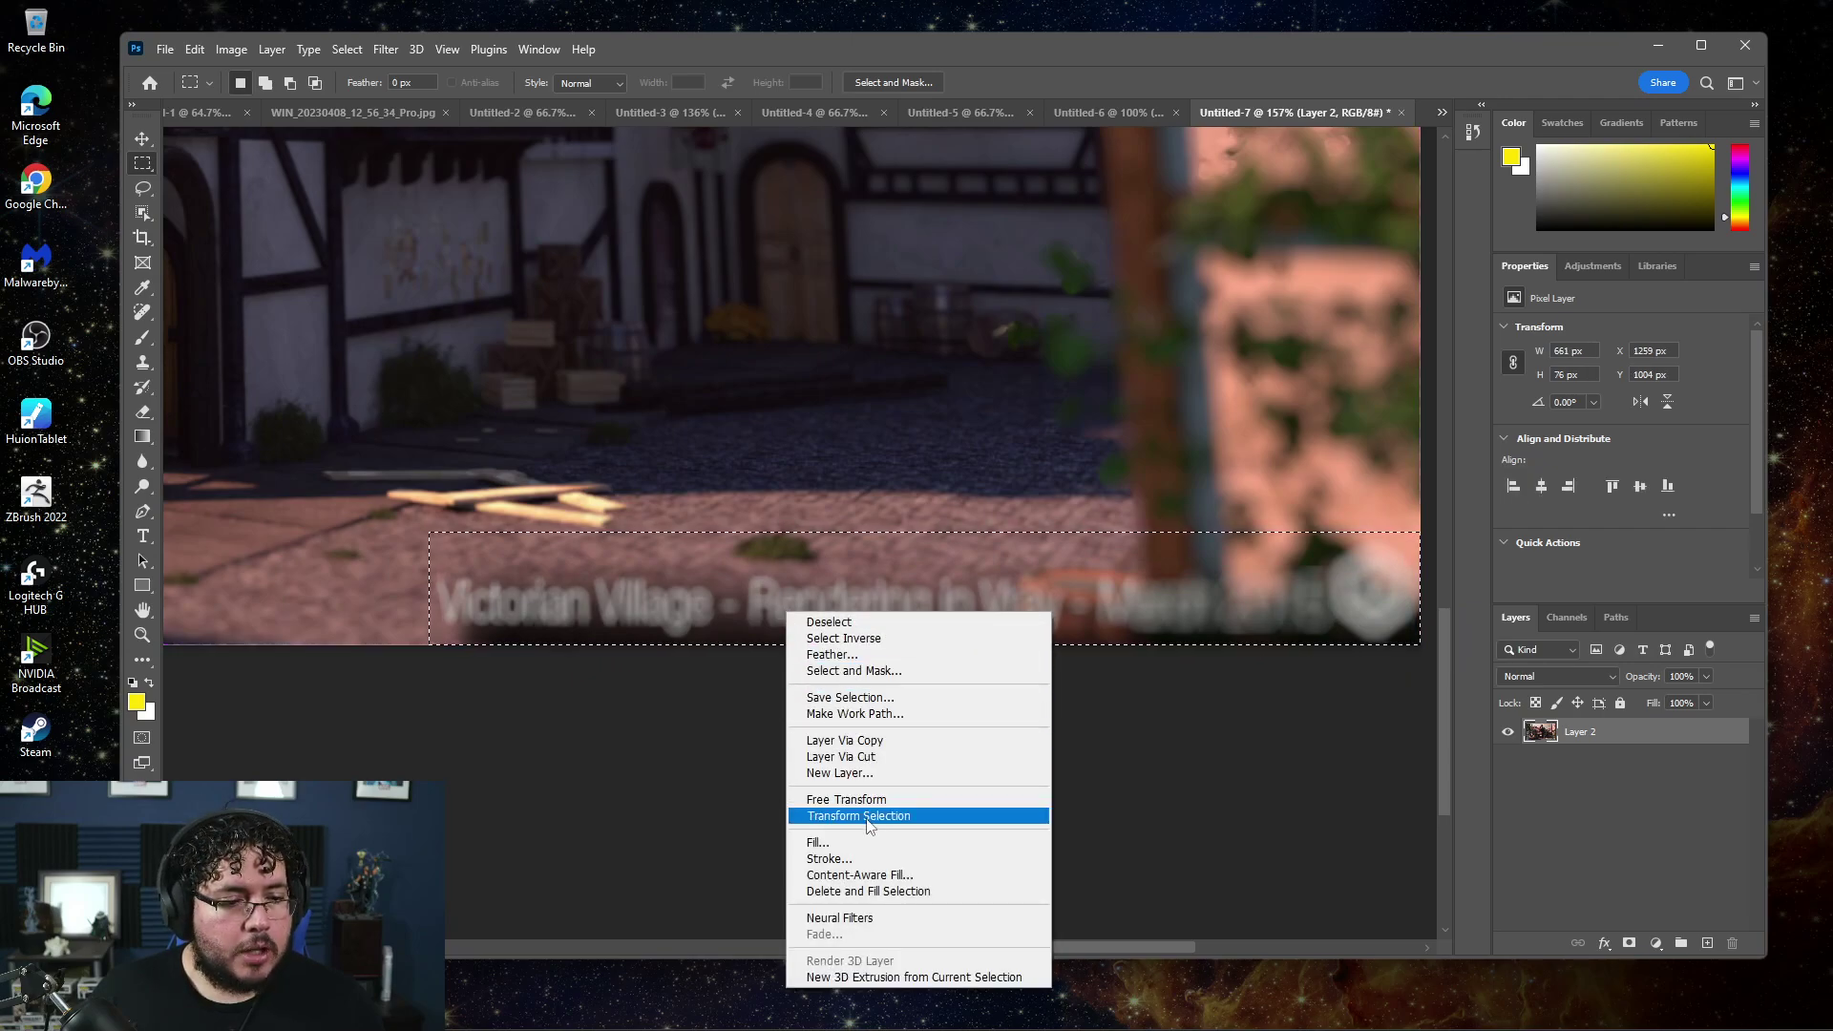
{"action": "left_click", "coordinate": [859, 873]}
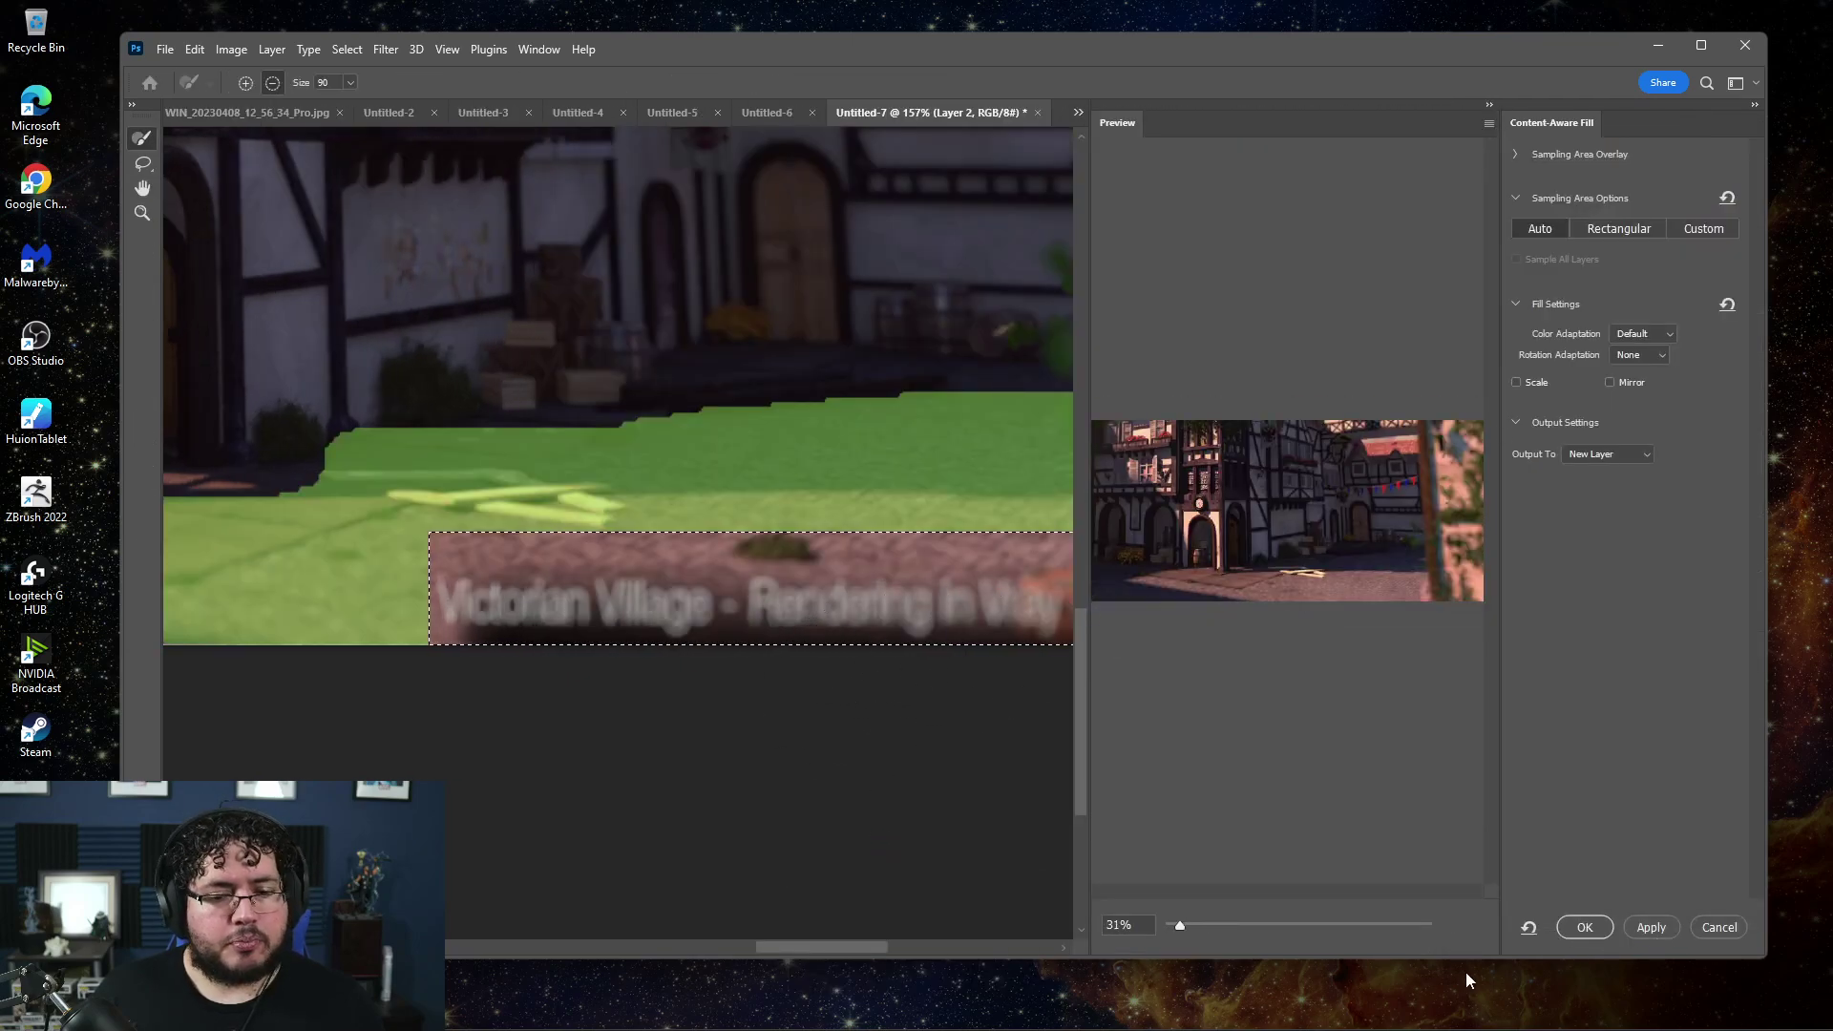
{"action": "left_click", "coordinate": [1584, 926]}
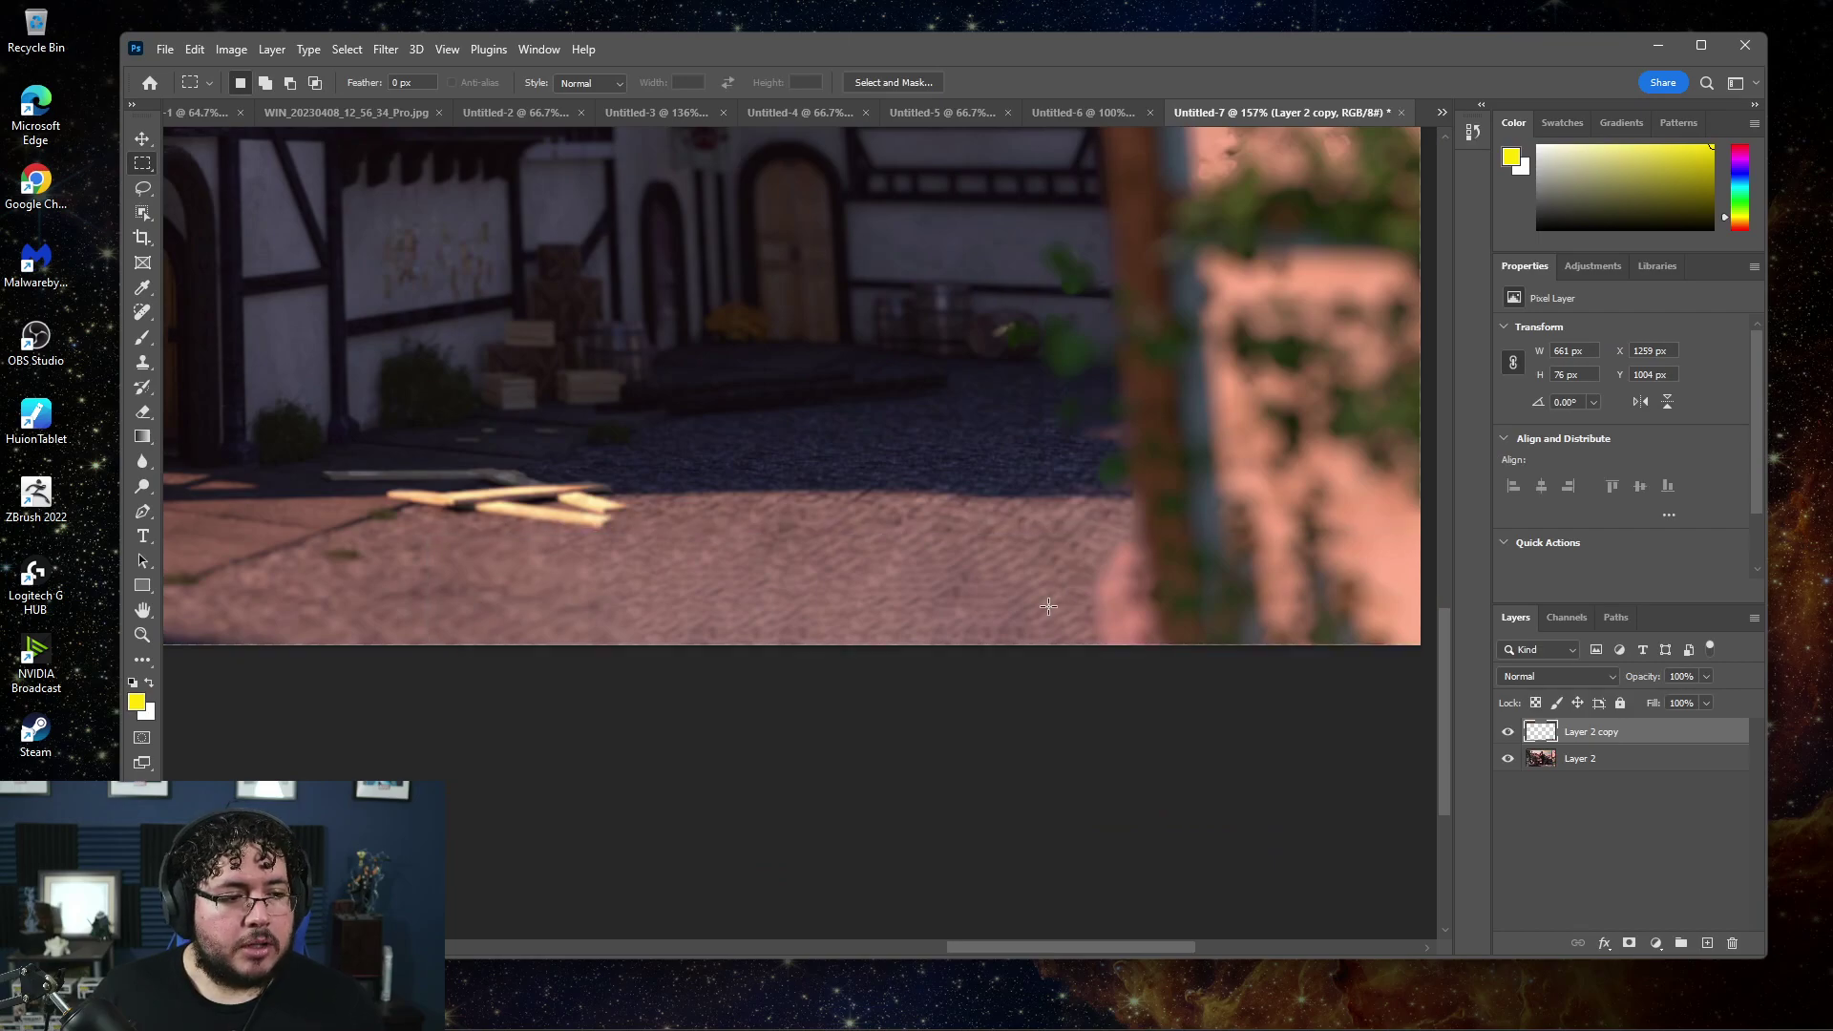
{"action": "scroll", "coordinate": [1002, 630], "scroll_direction": "down", "scroll_amount": 6}
{"action": "scroll", "coordinate": [956, 662], "scroll_direction": "up", "scroll_amount": 1}
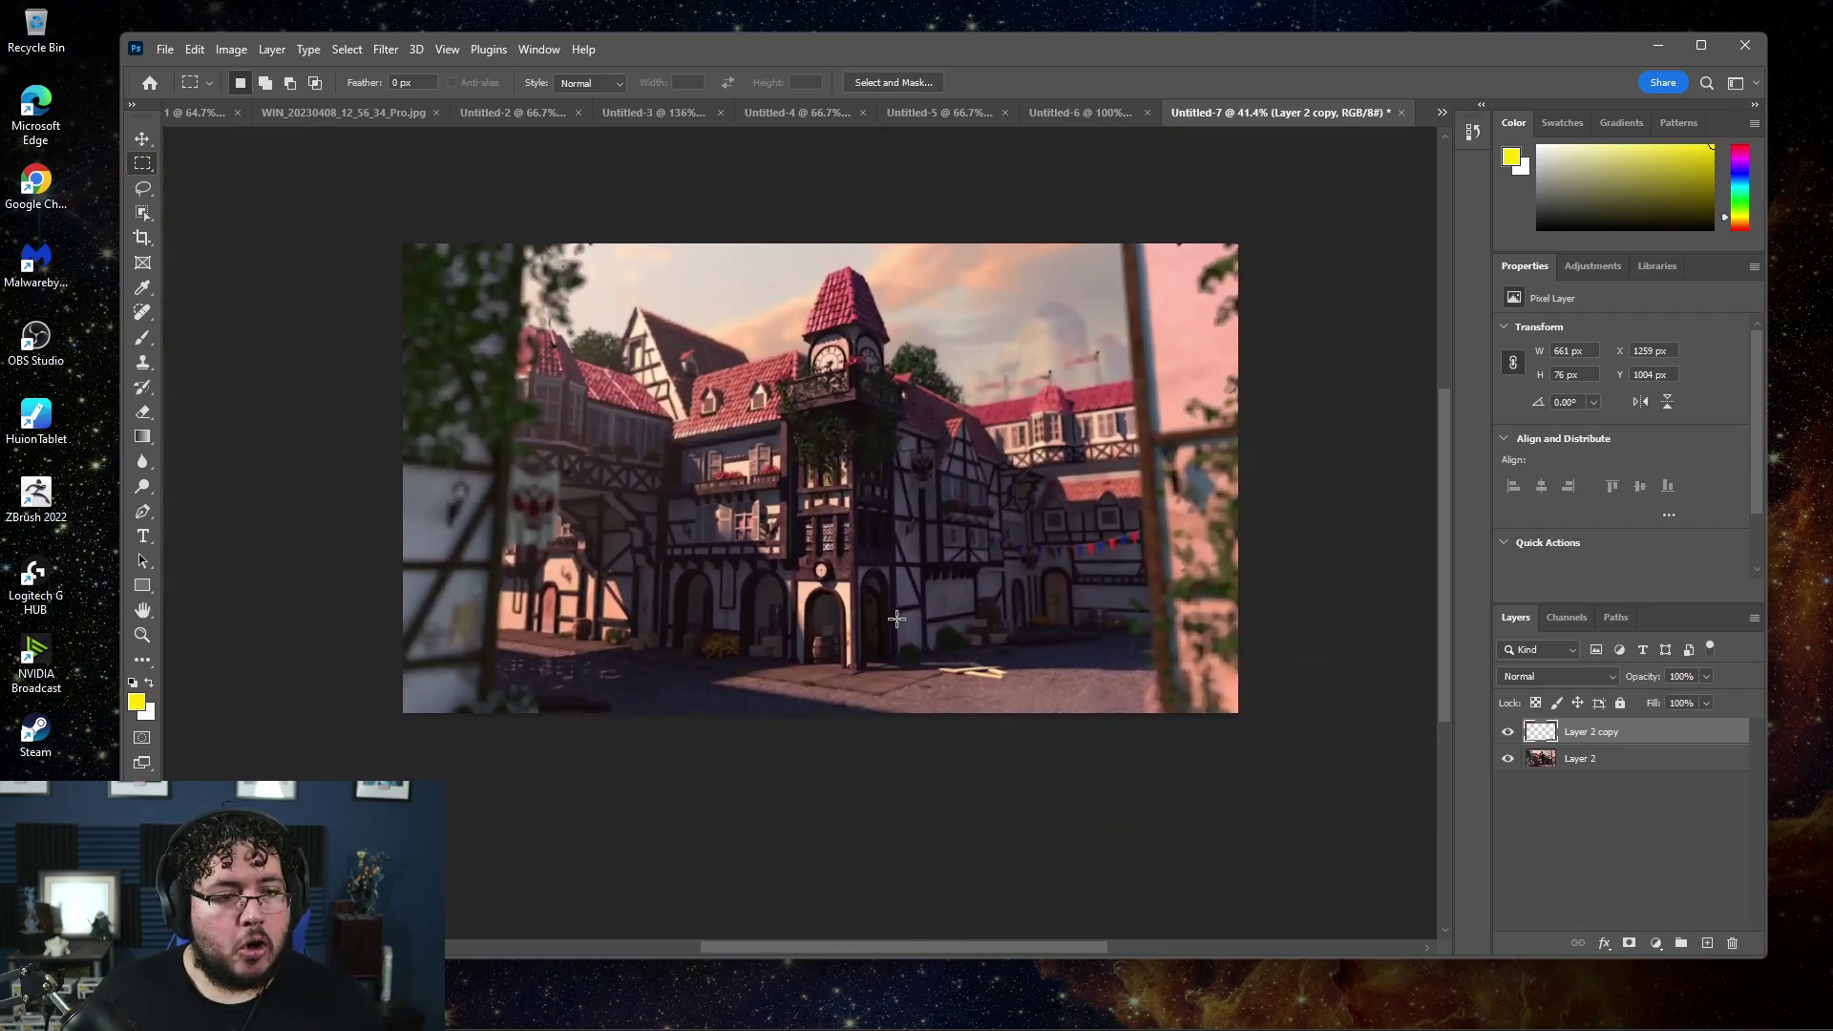
{"action": "scroll", "coordinate": [909, 688], "scroll_direction": "up", "scroll_amount": 1}
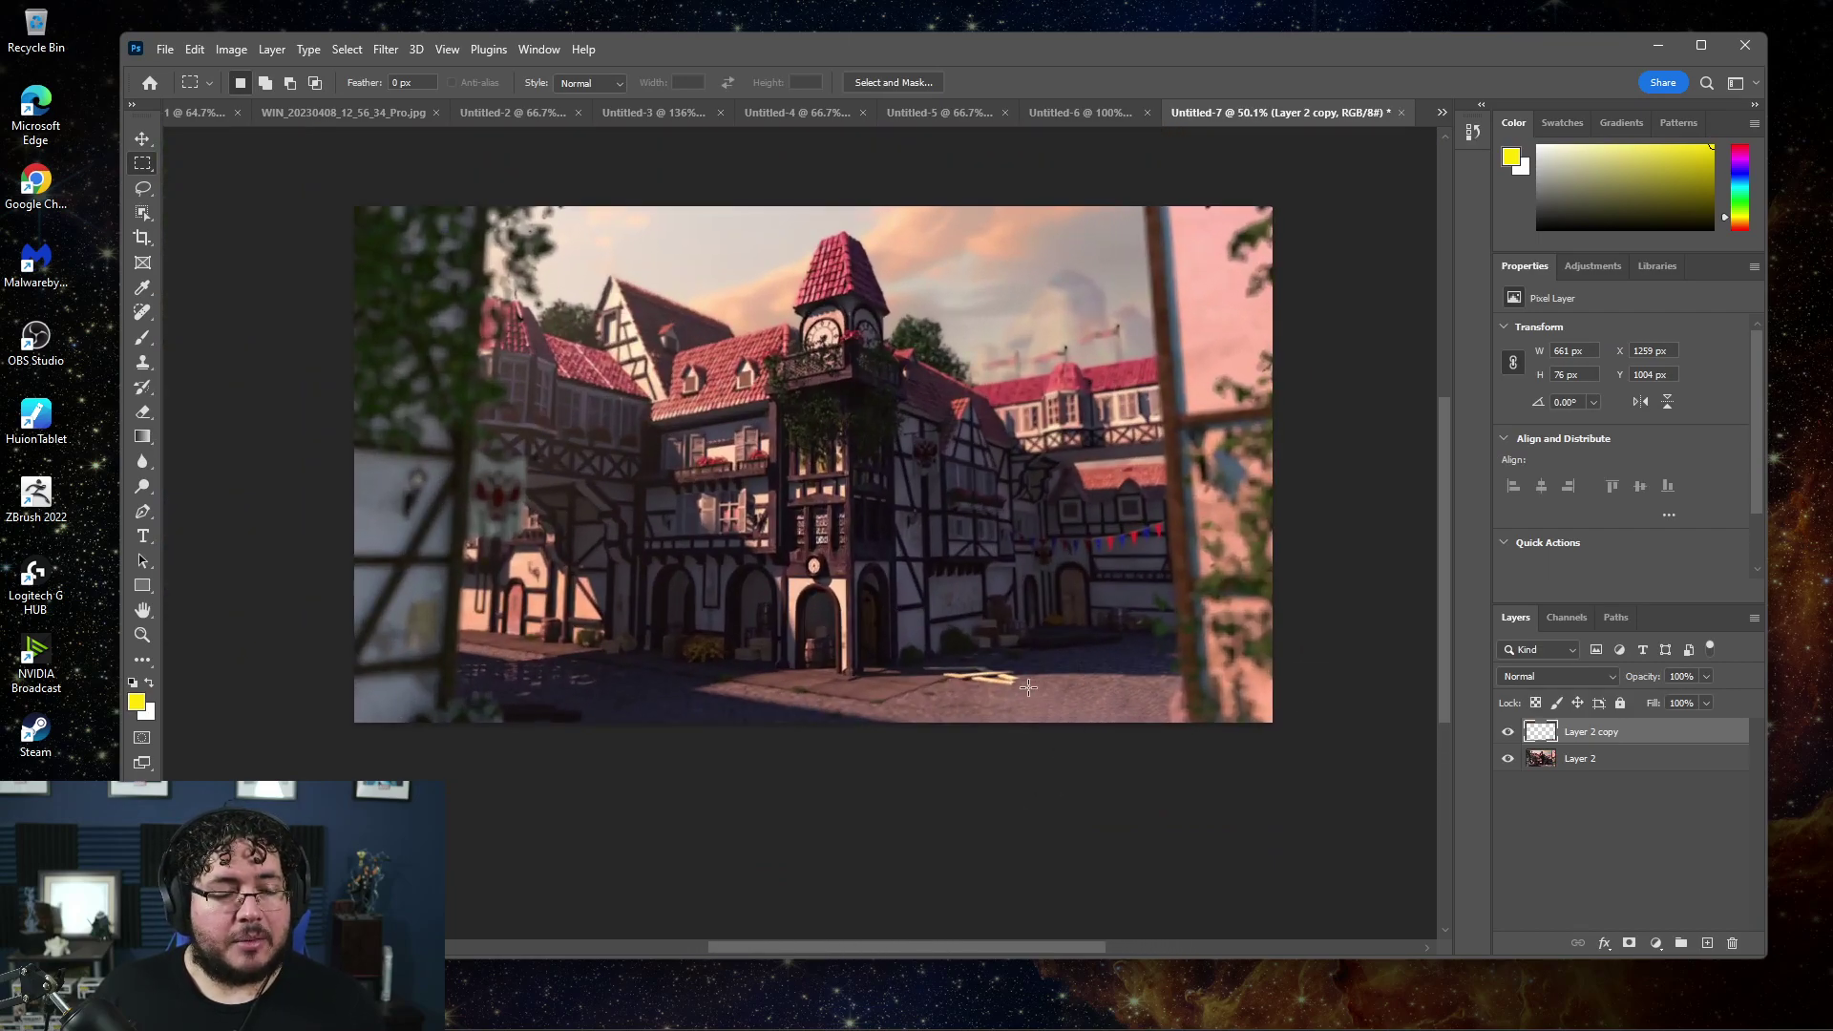
Switch to the webcam portrait (WIN) photo document
{"action": "left_click", "coordinate": [662, 112]}
{"action": "left_click", "coordinate": [567, 116]}
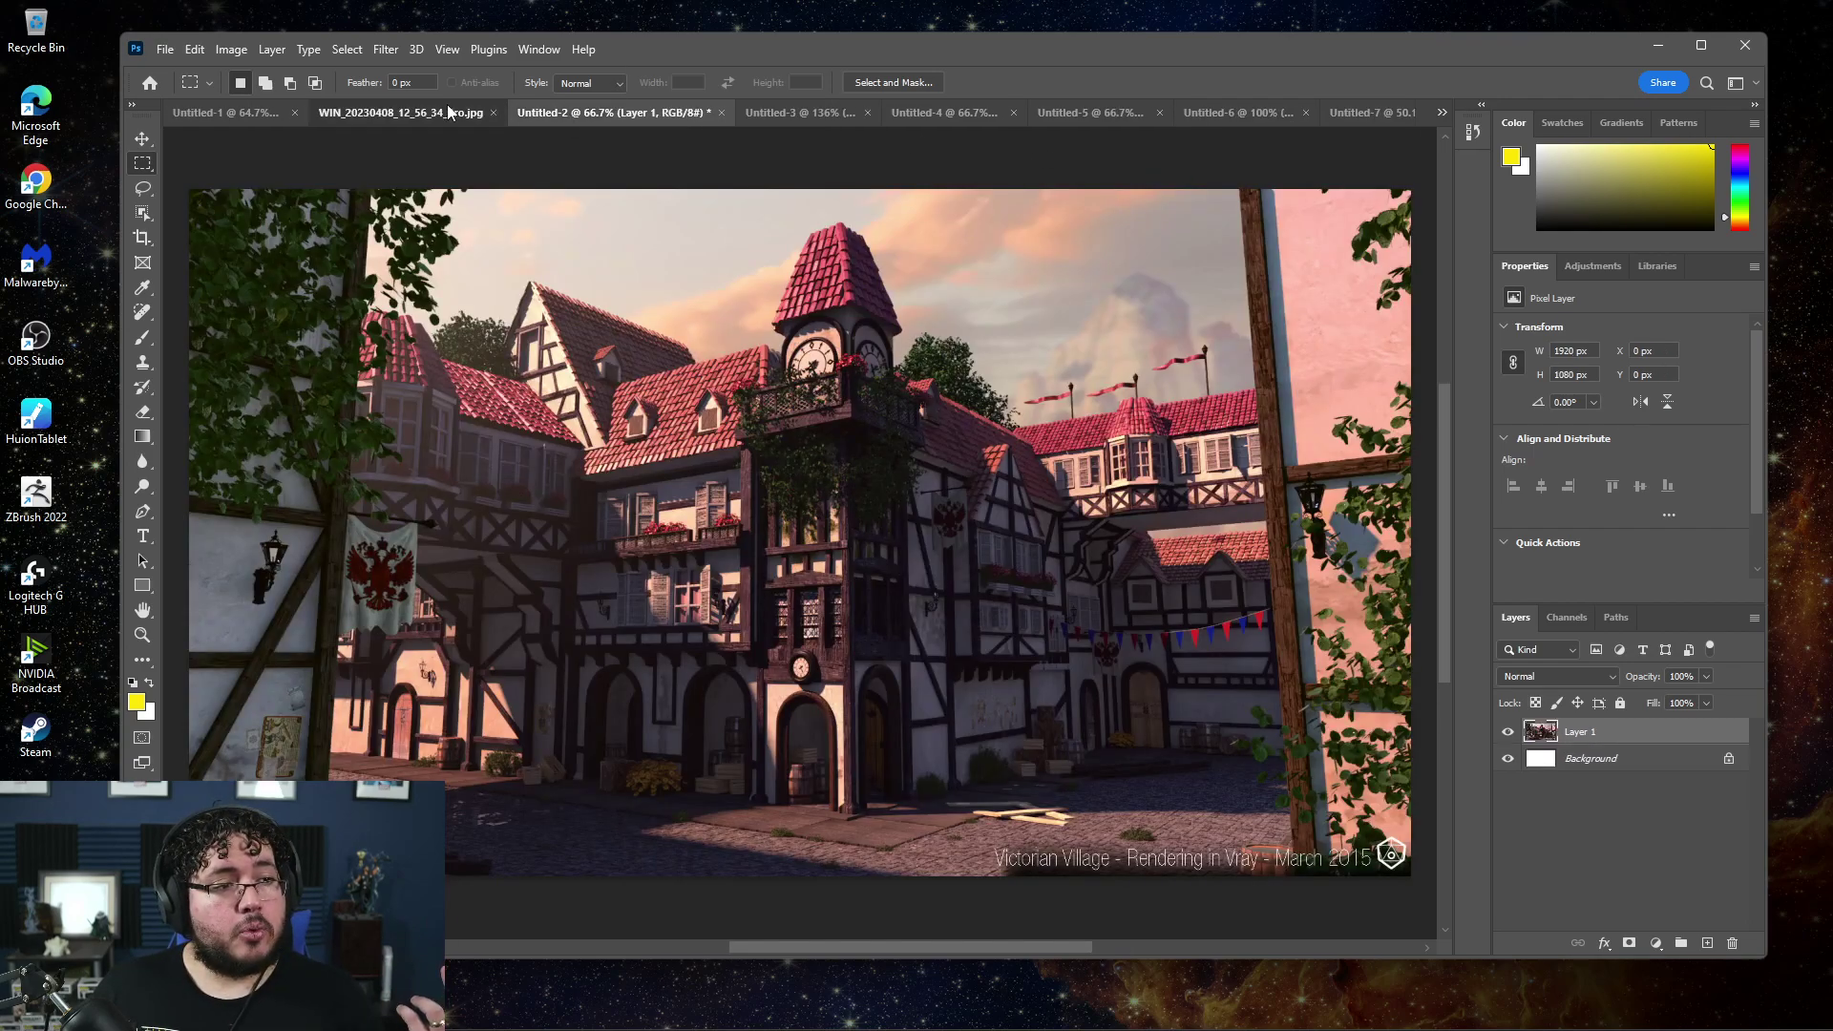
{"action": "left_click", "coordinate": [447, 108]}
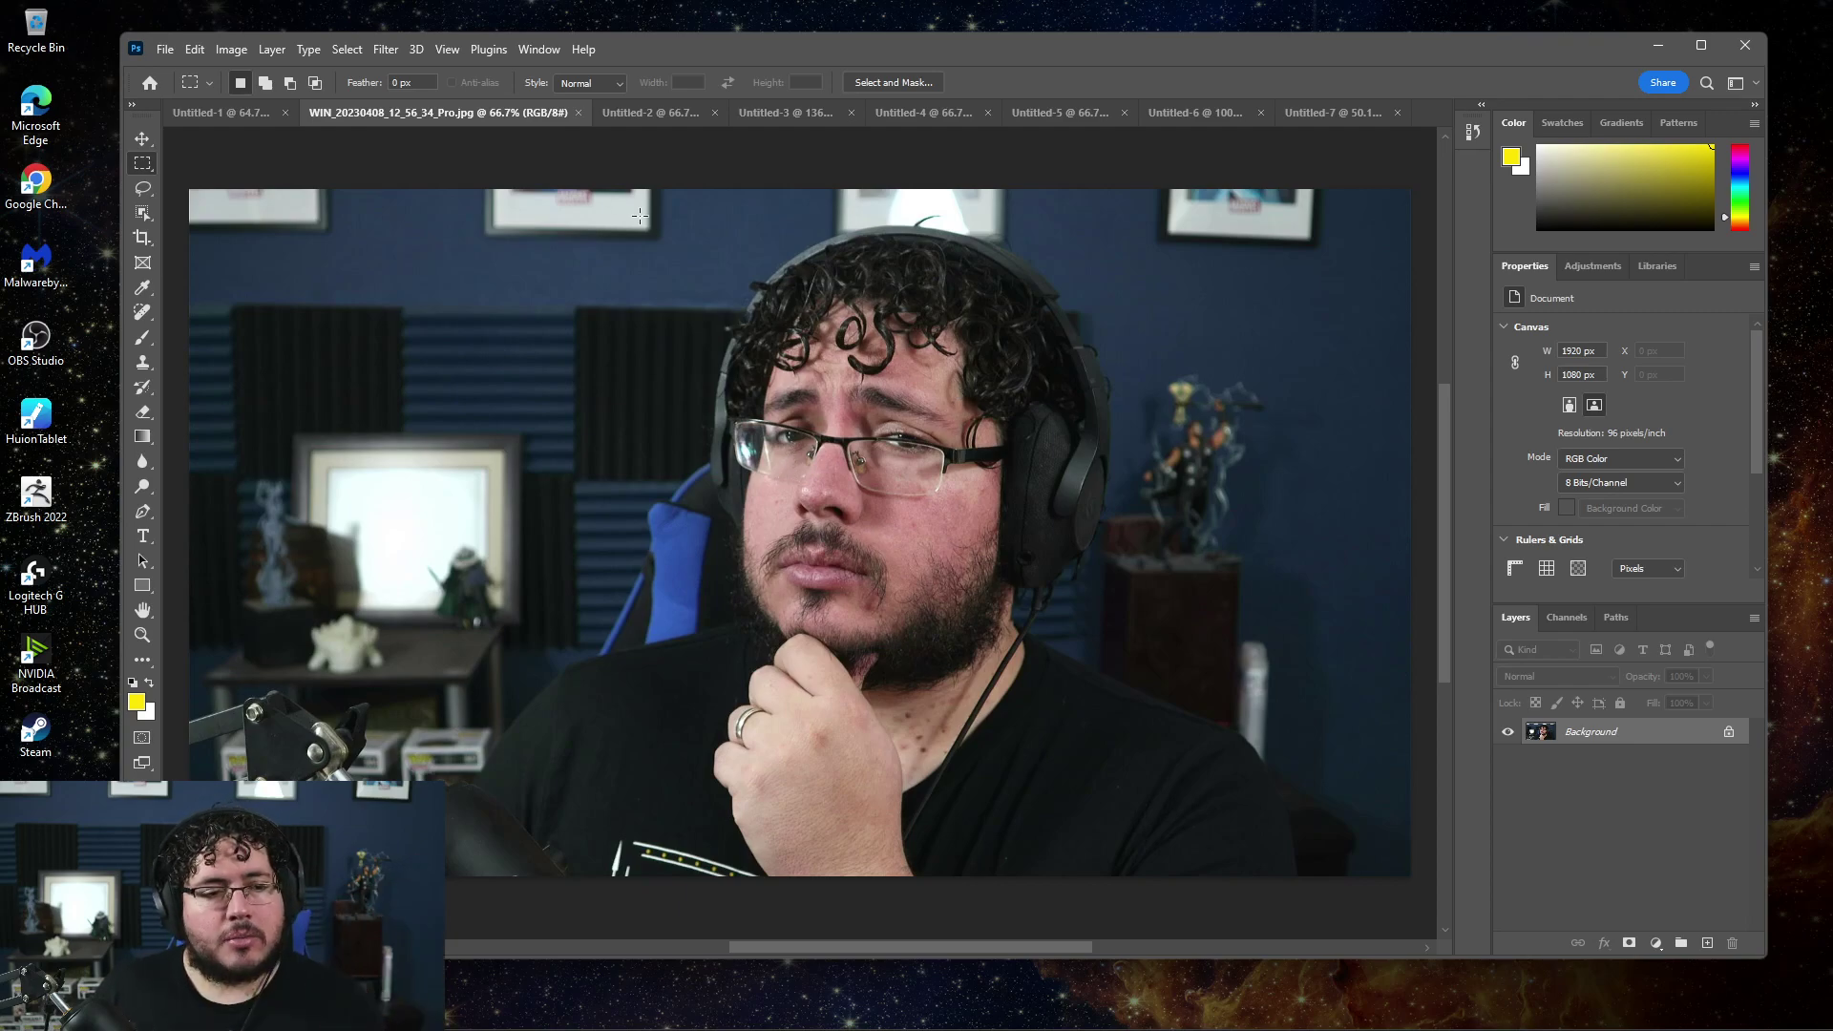
{"action": "left_click", "coordinate": [384, 52]}
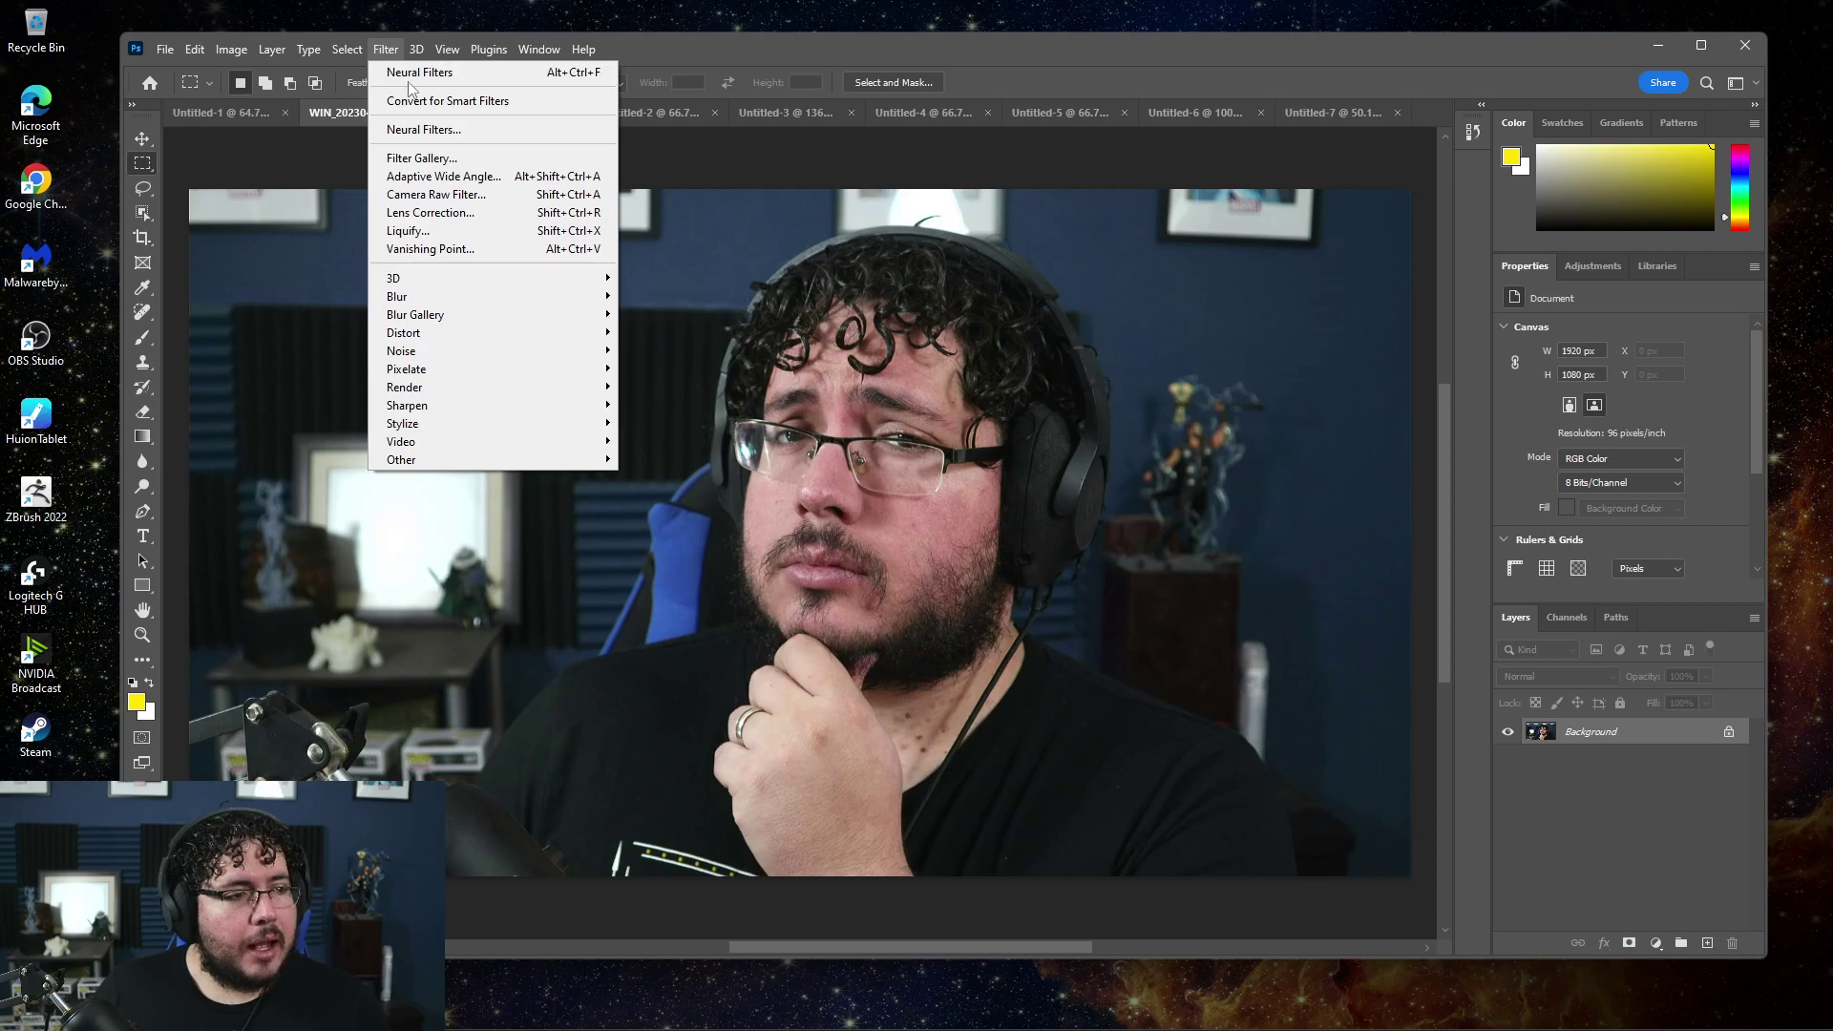
{"action": "key", "text": "Escape"}
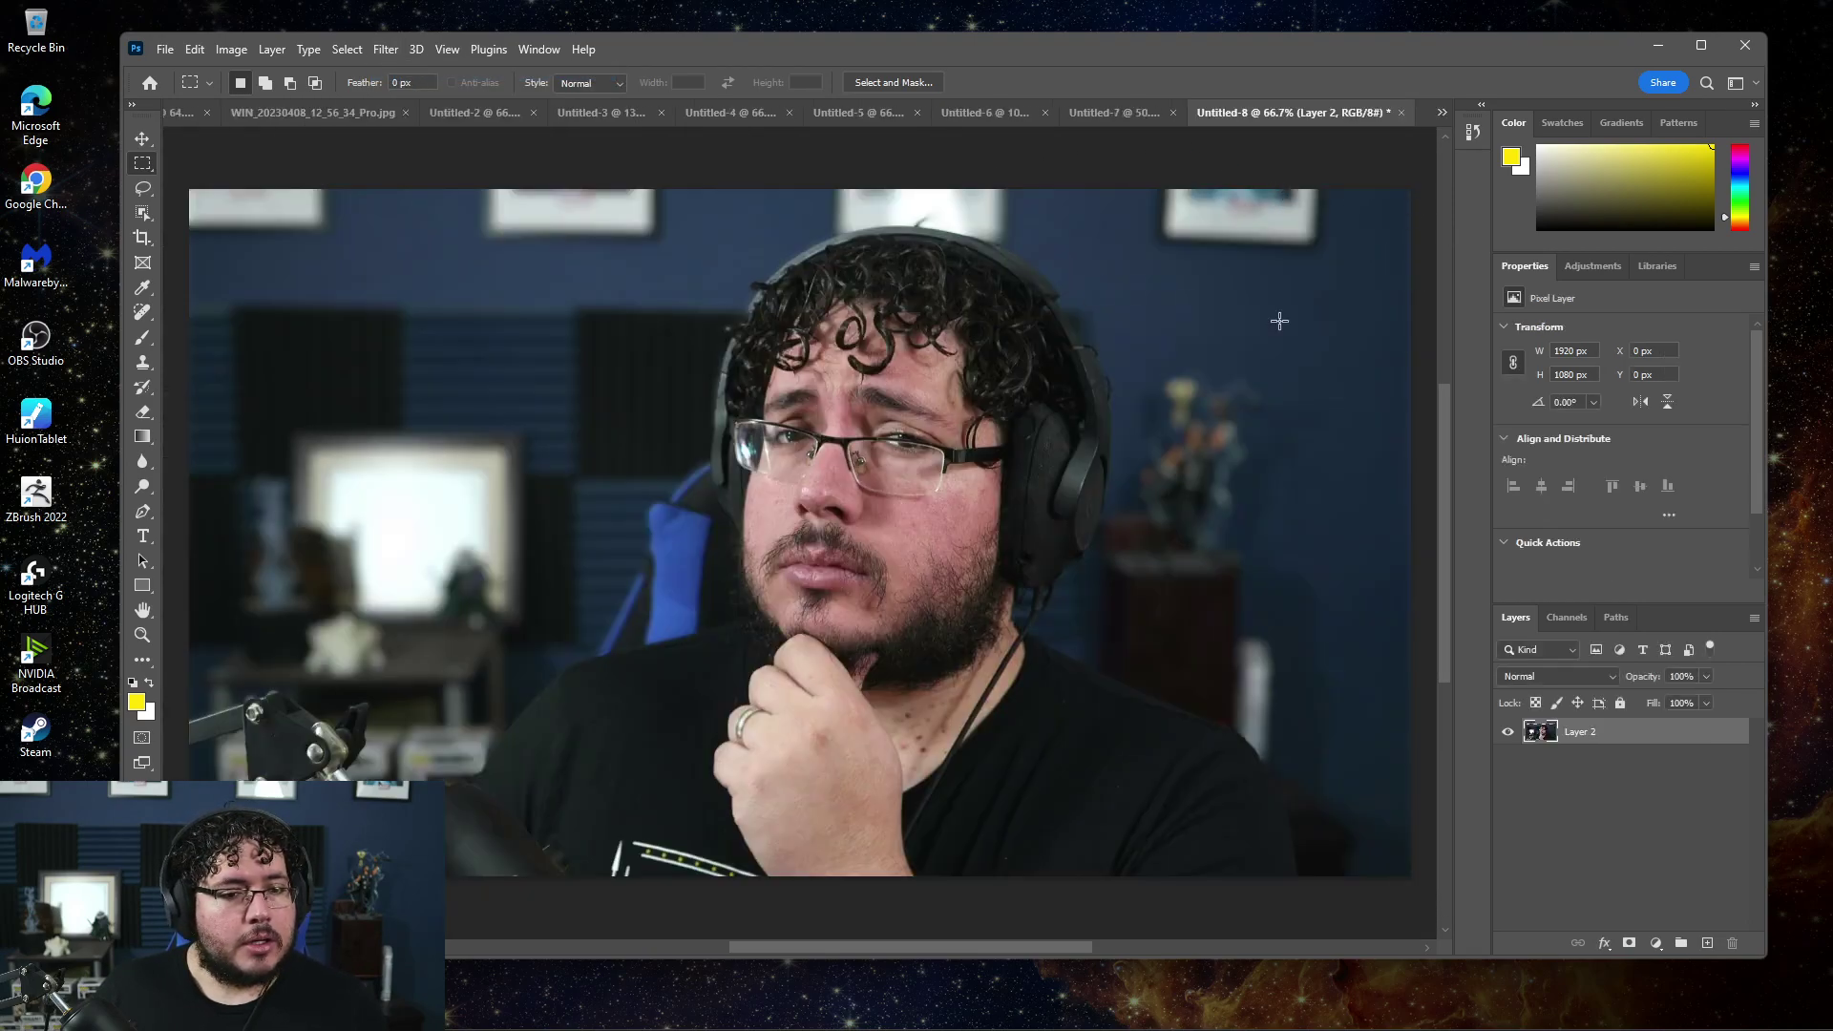
Discard the blurred Untitled-8 copy without saving and open Neural Filters on the portrait
{"action": "left_click", "coordinate": [1404, 113]}
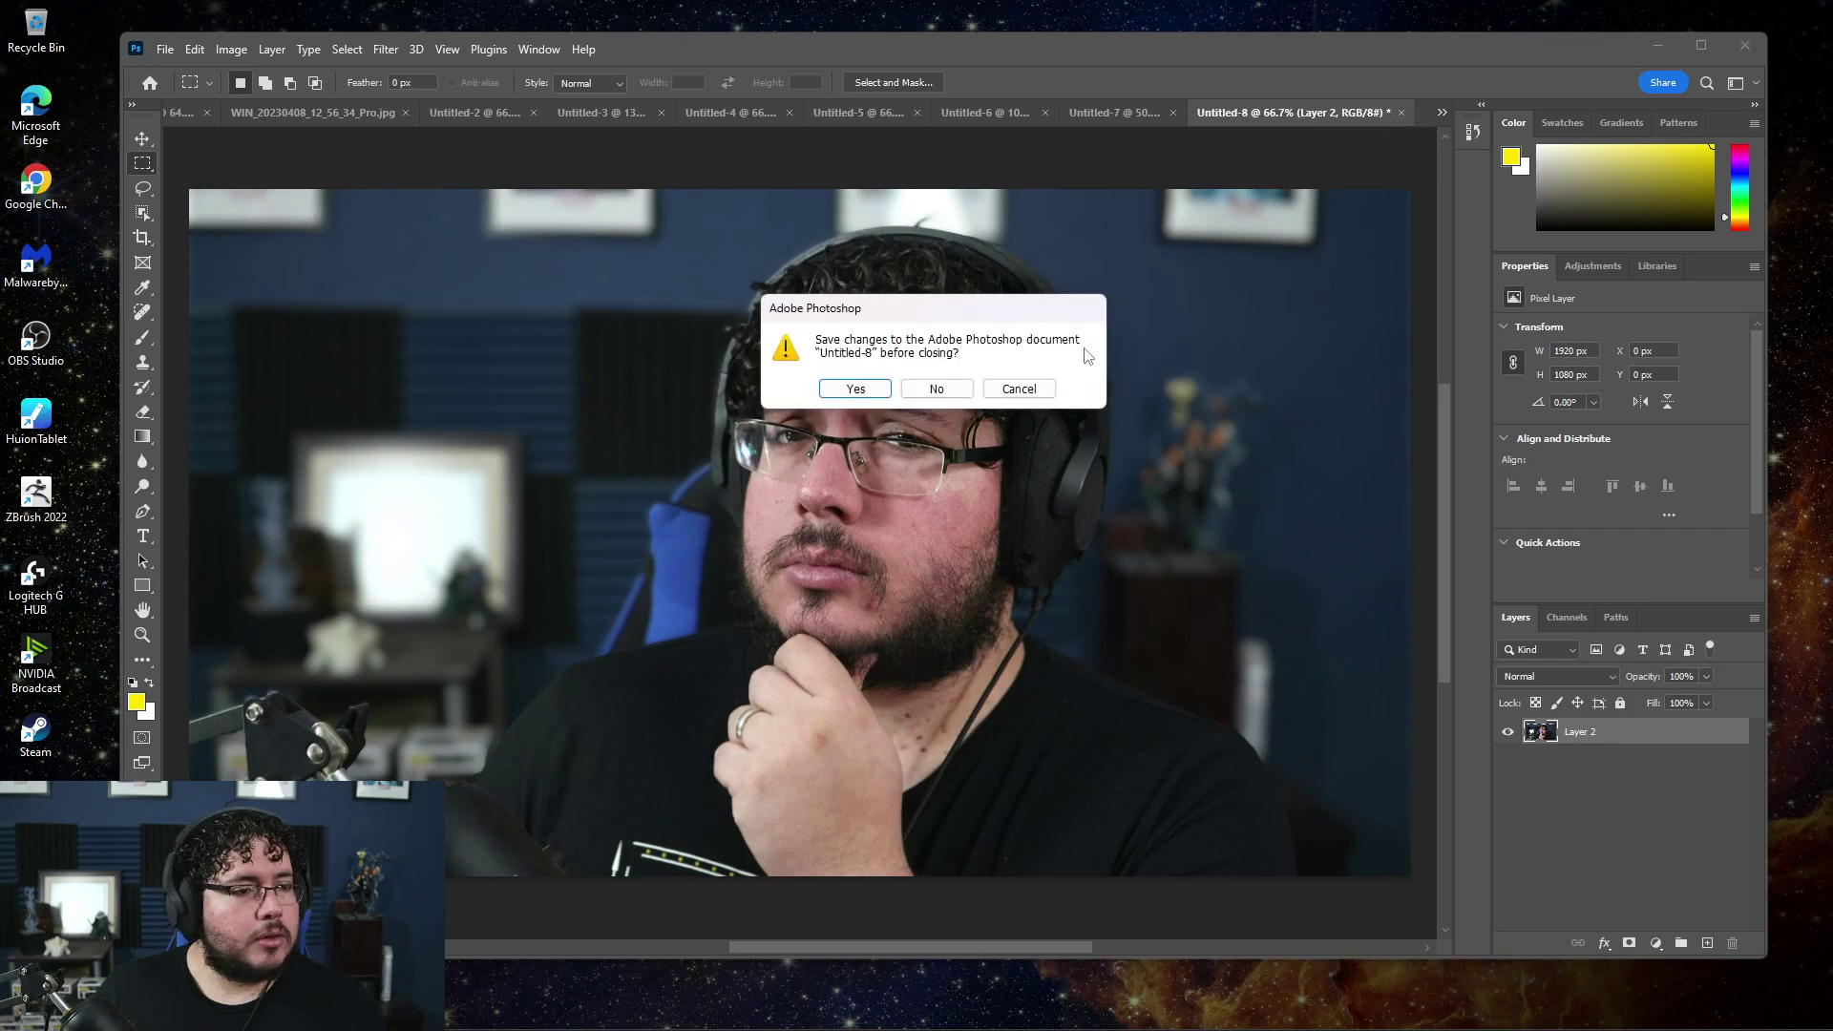
{"action": "left_click", "coordinate": [932, 388]}
{"action": "left_click", "coordinate": [386, 48]}
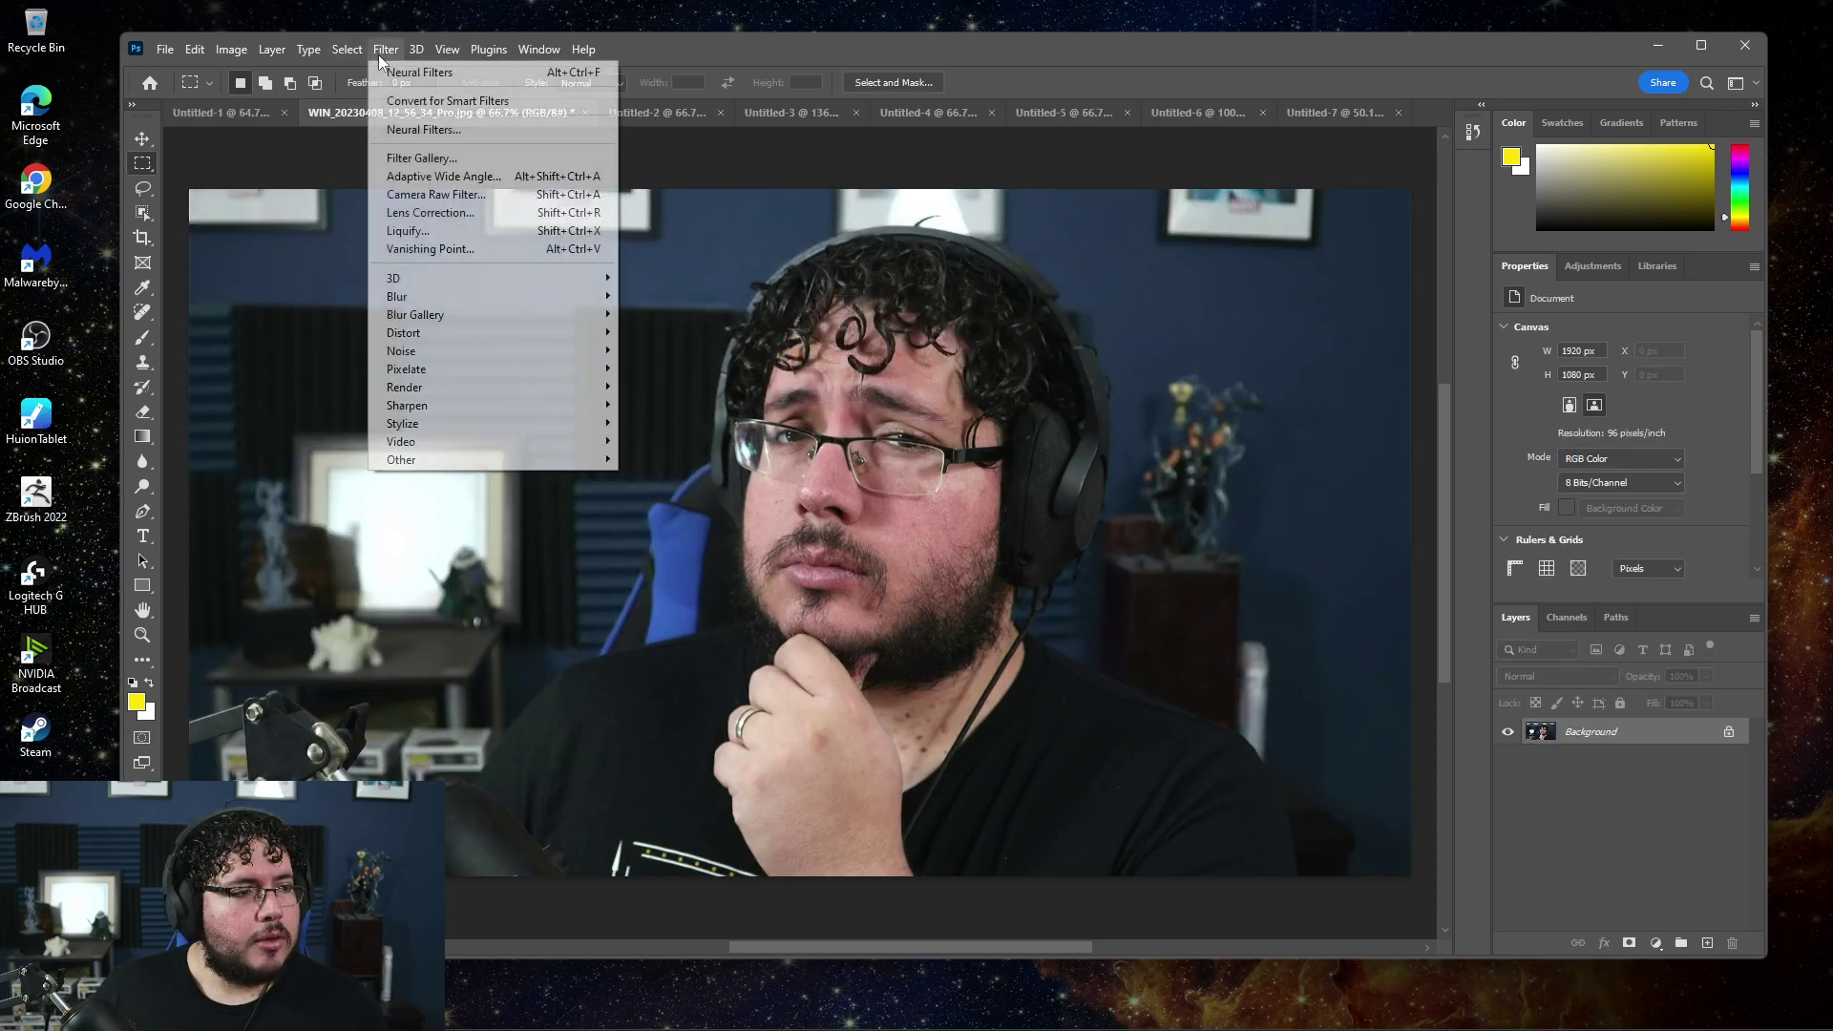
{"action": "left_click", "coordinate": [459, 132]}
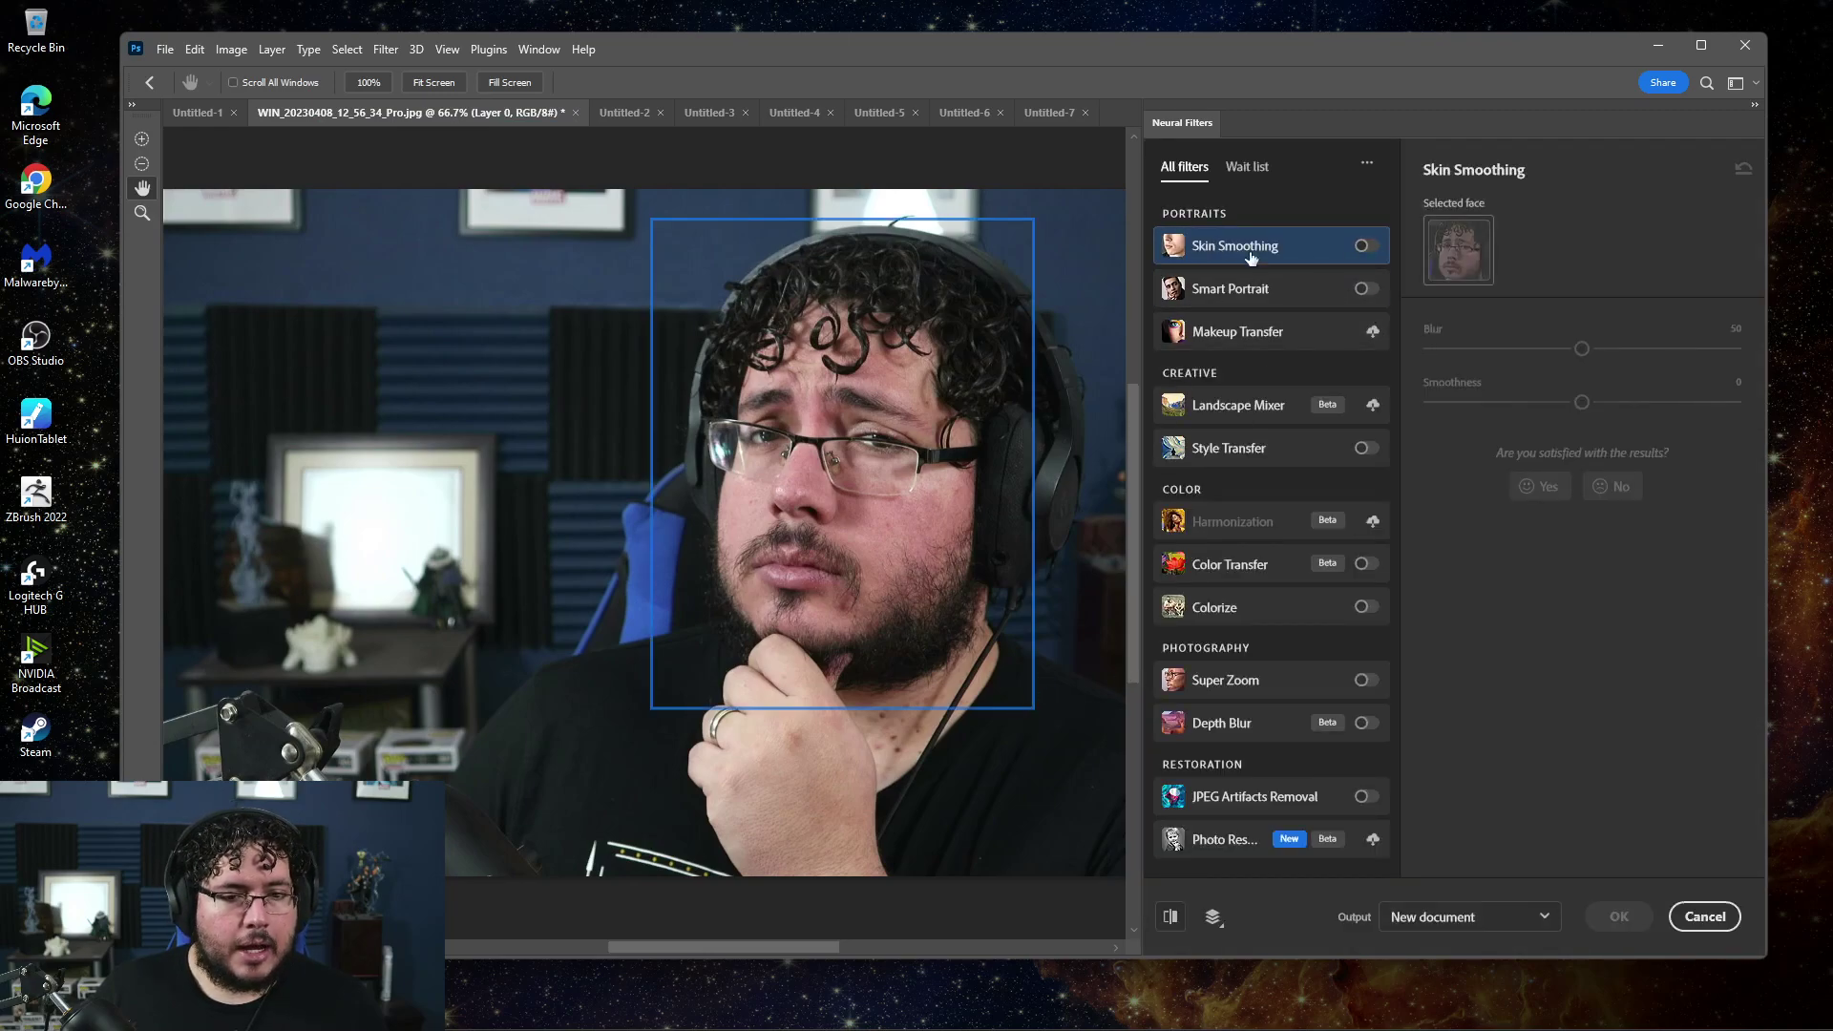
Turn on Skin Smoothing for the portrait's face with blur 40
{"action": "left_click", "coordinate": [1364, 246]}
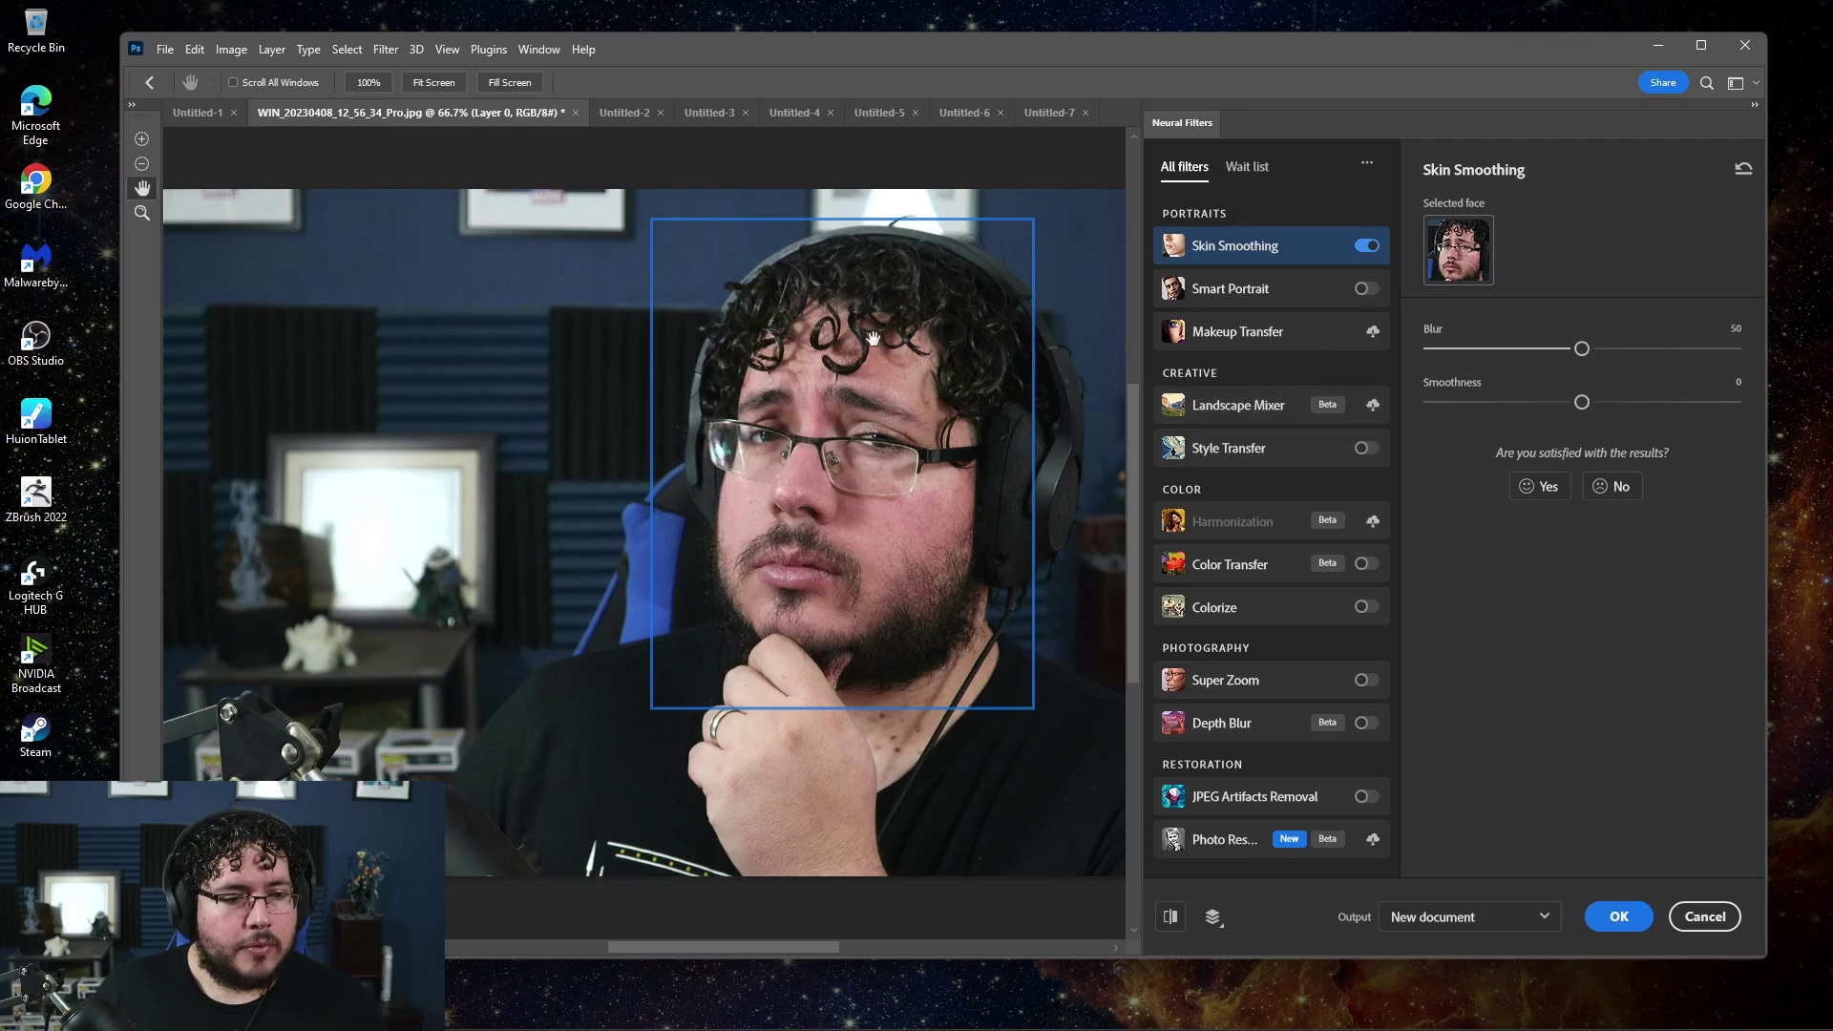
{"action": "scroll", "coordinate": [872, 338], "scroll_direction": "up", "scroll_amount": 3}
{"action": "scroll", "coordinate": [898, 357], "scroll_direction": "up", "scroll_amount": 3}
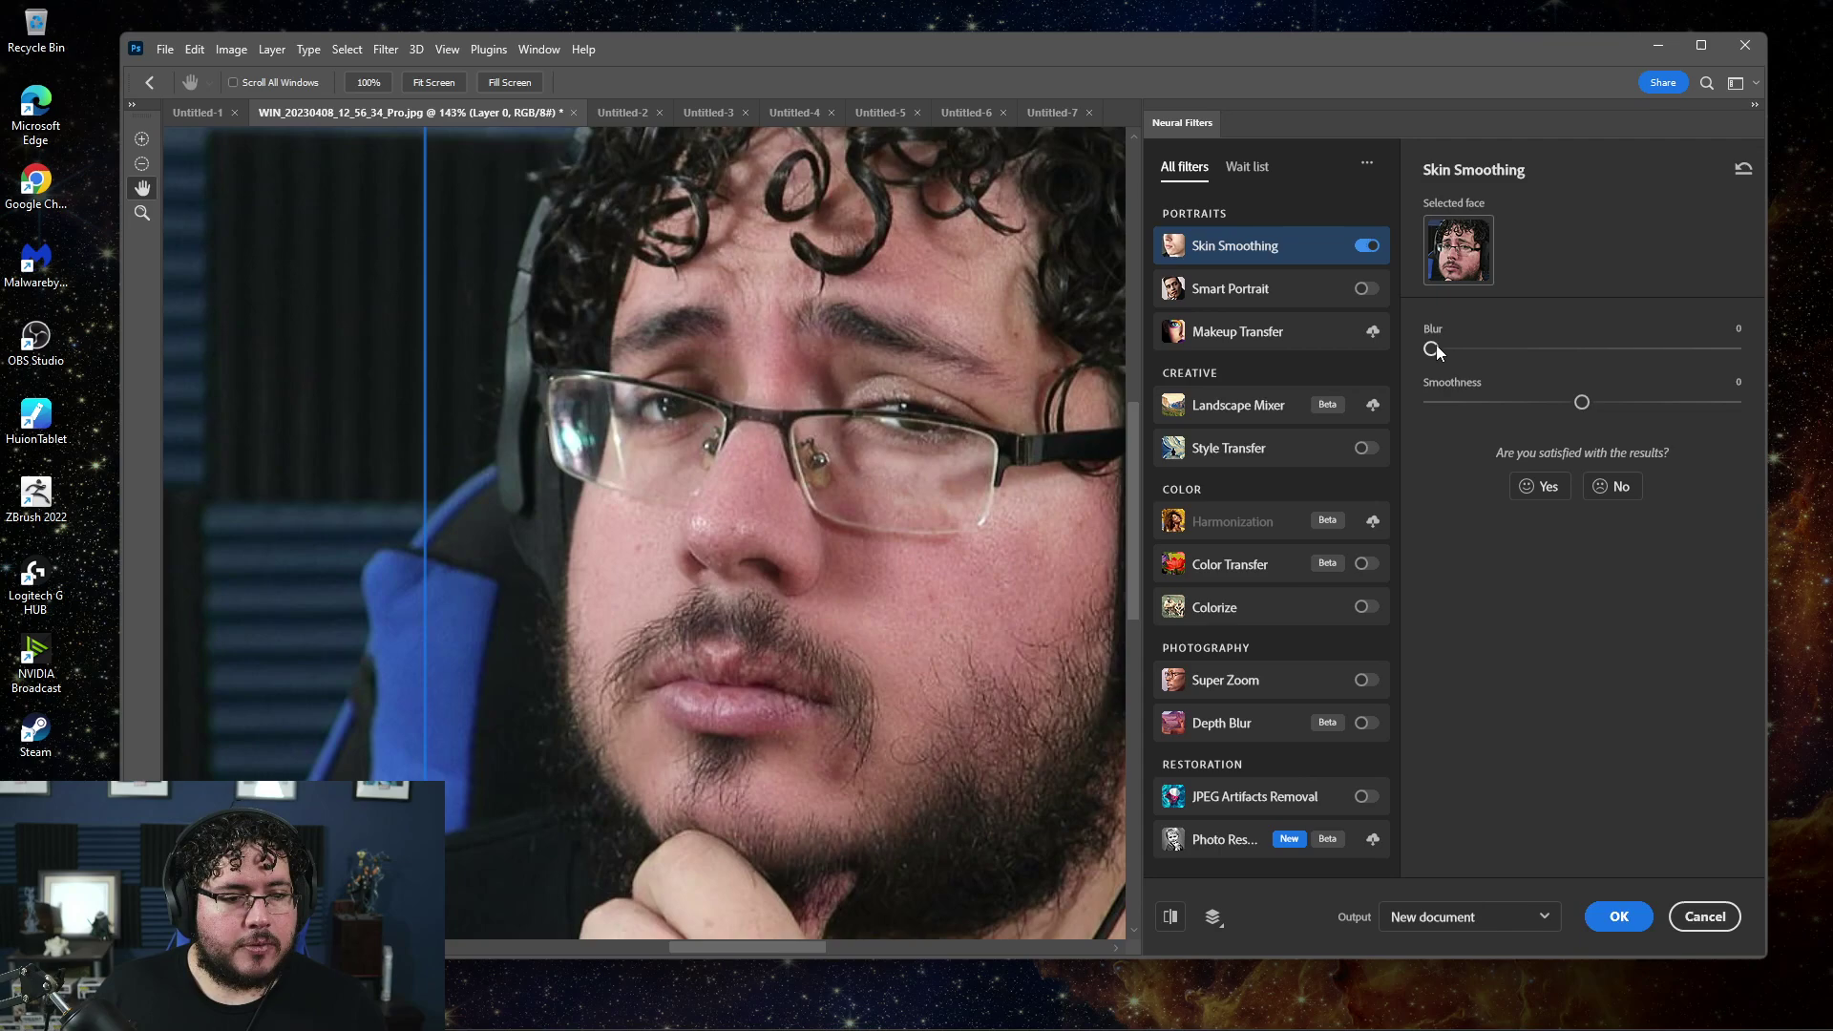
{"action": "left_click_drag", "start_coordinate": [1432, 348], "coordinate": [1550, 349]}
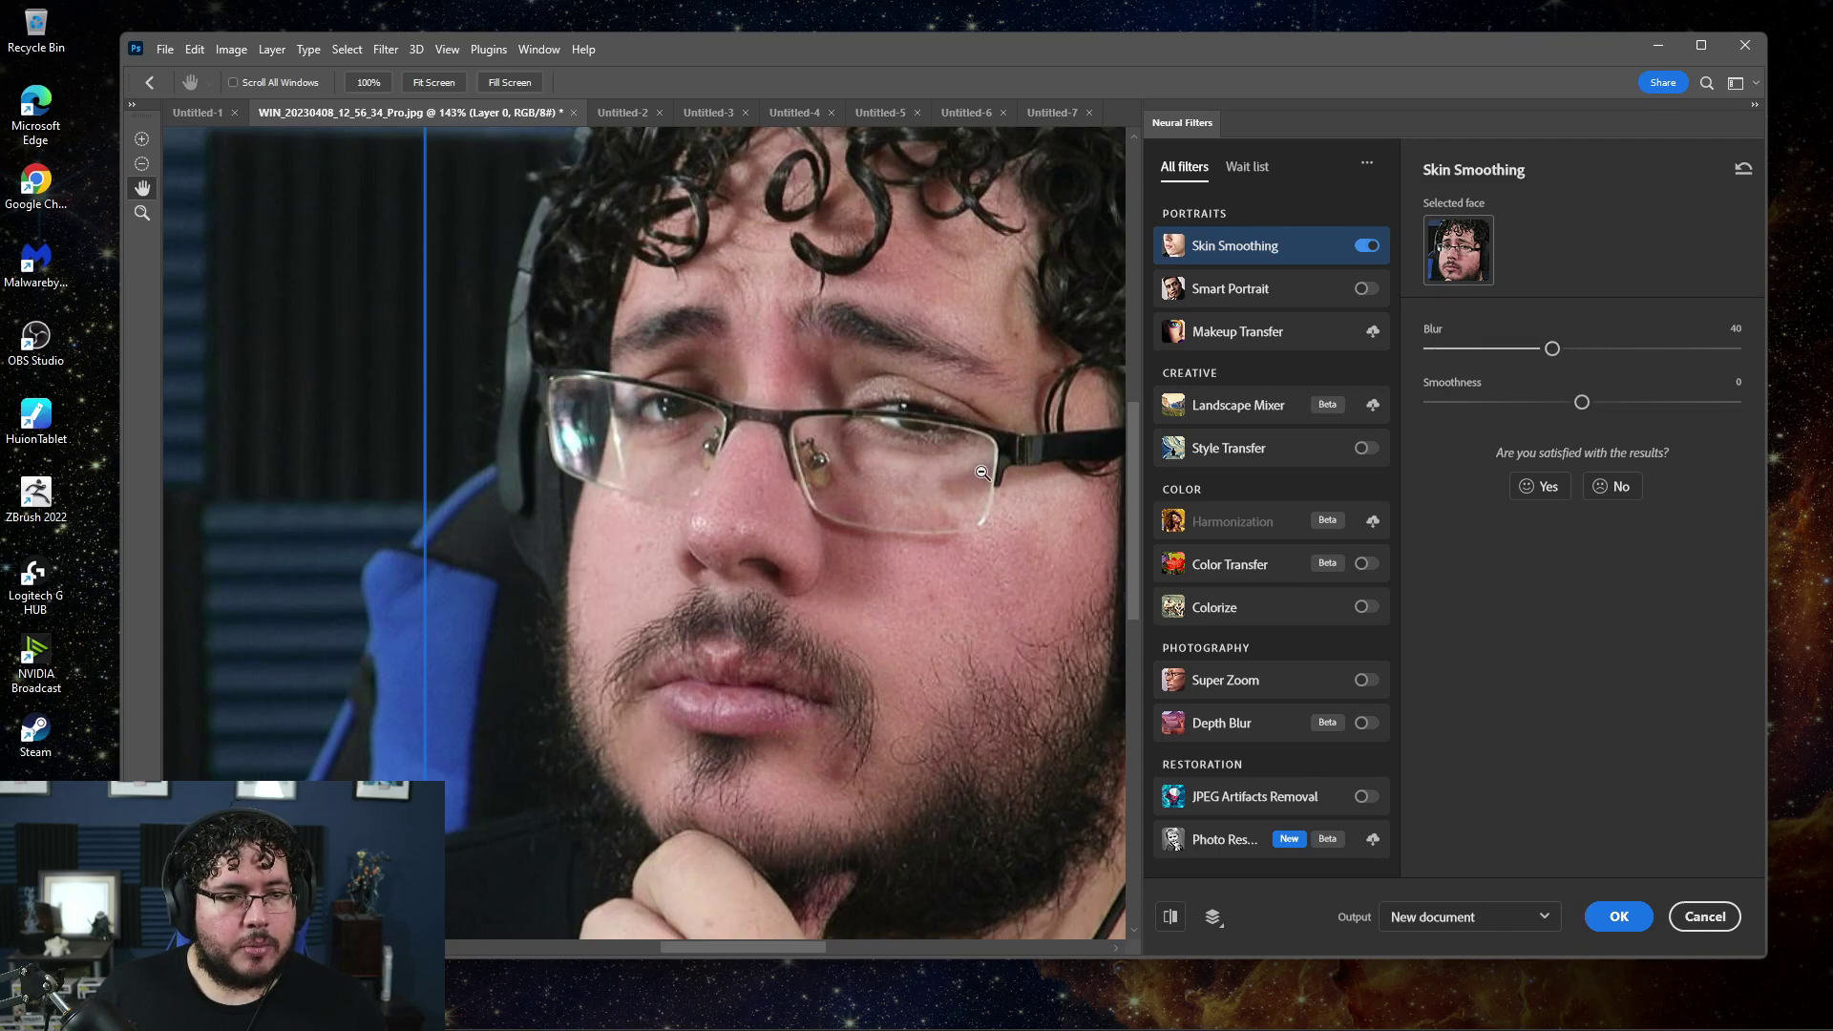
{"action": "scroll", "coordinate": [982, 473], "scroll_direction": "down", "scroll_amount": 5}
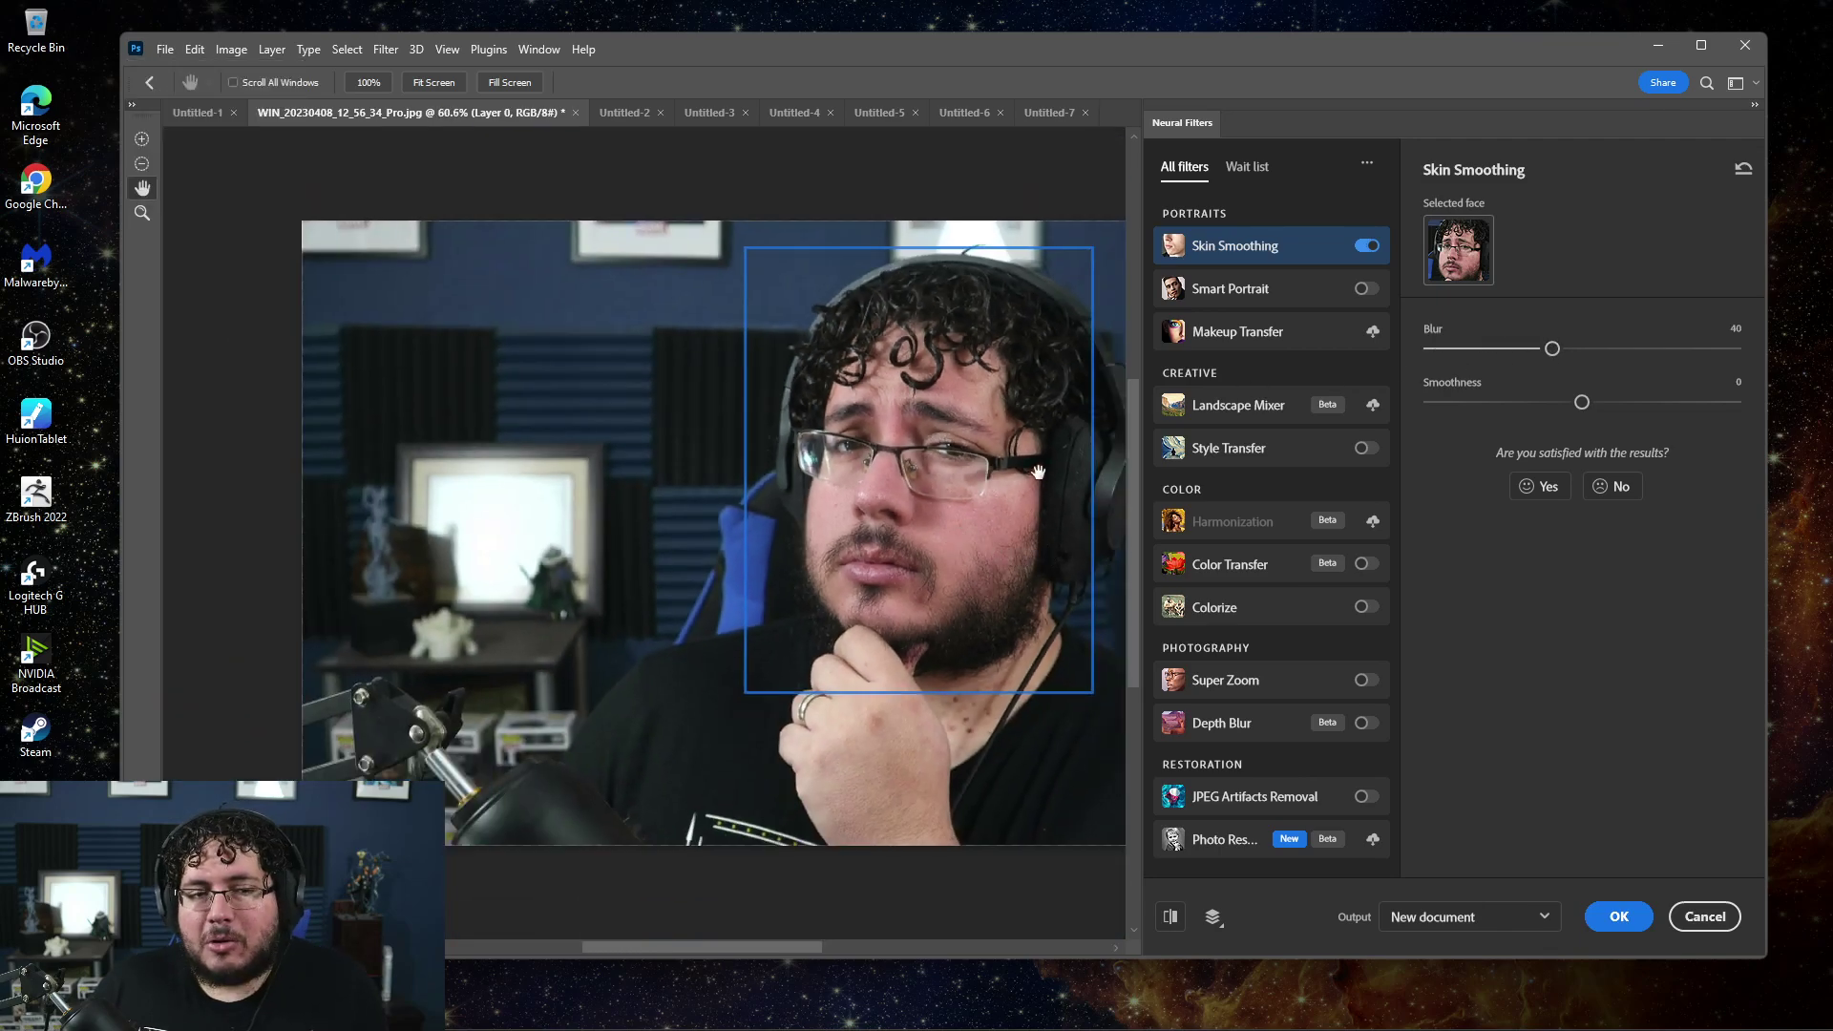
Try Smart Portrait with Happiness +12 and Facial age +40, then cancel Neural Filters
{"action": "left_click", "coordinate": [1360, 290]}
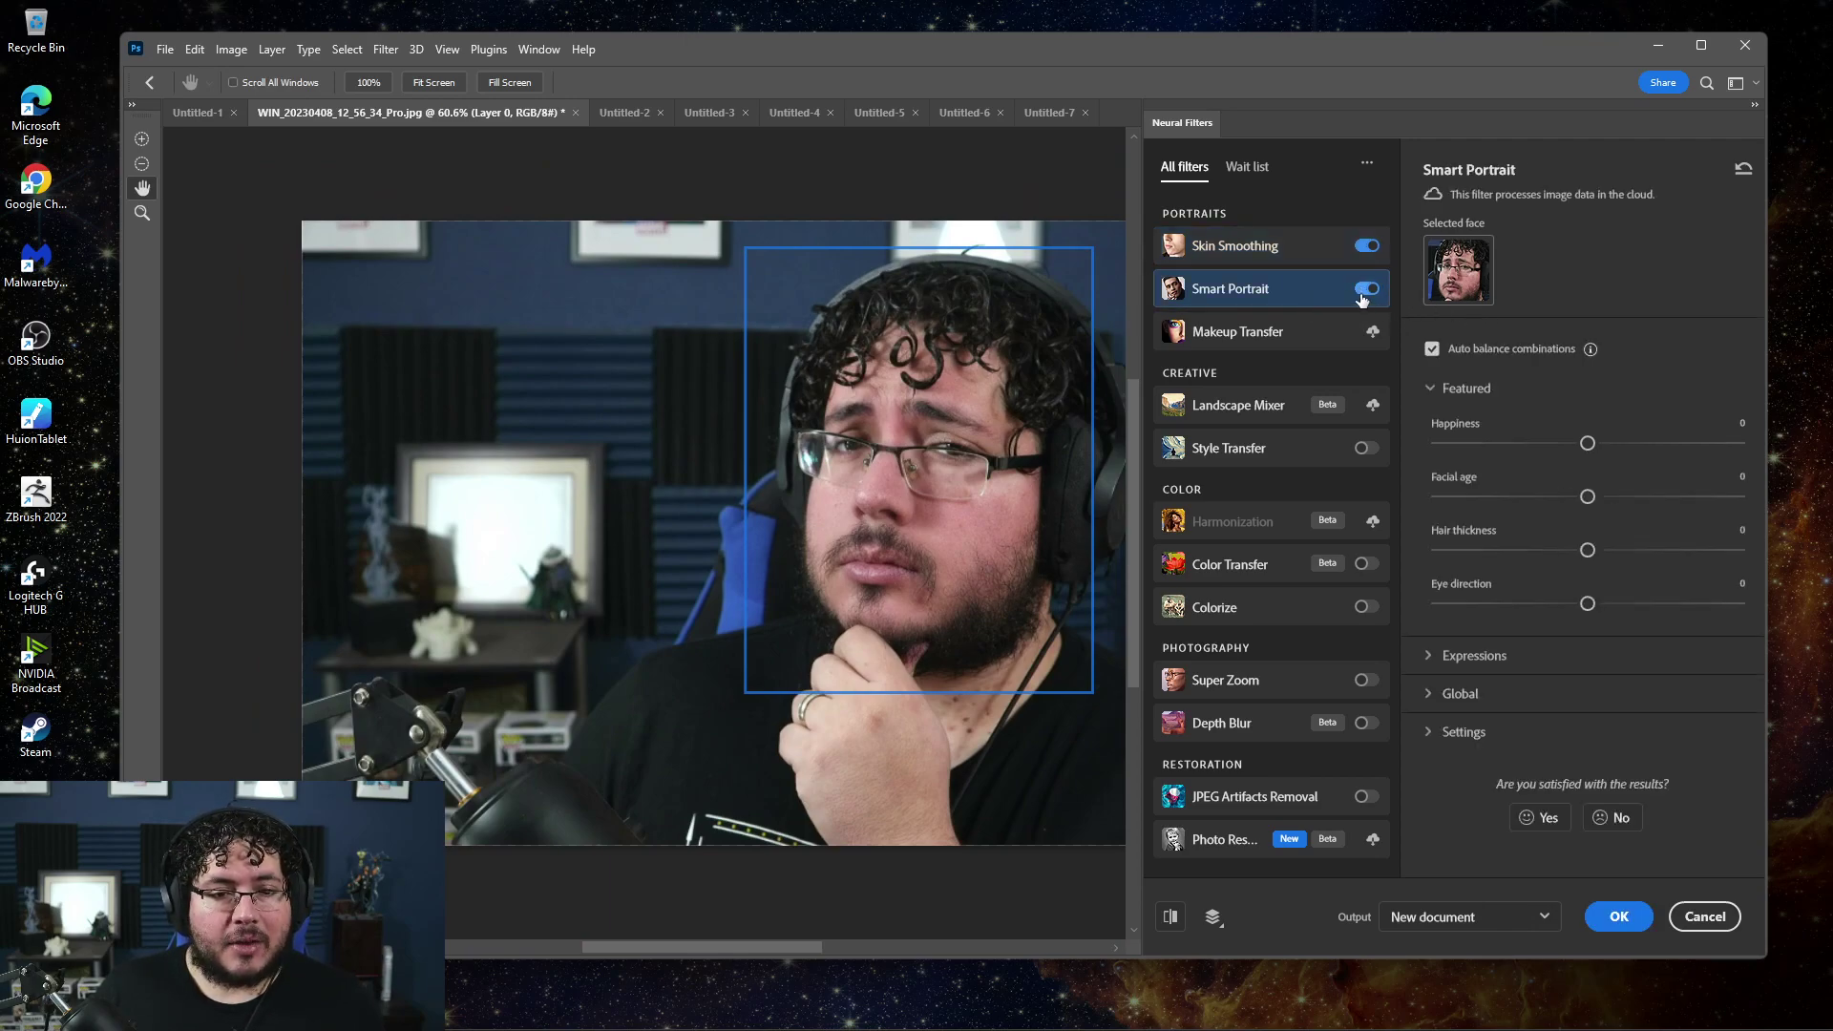
{"action": "left_click_drag", "start_coordinate": [1586, 442], "coordinate": [1628, 444]}
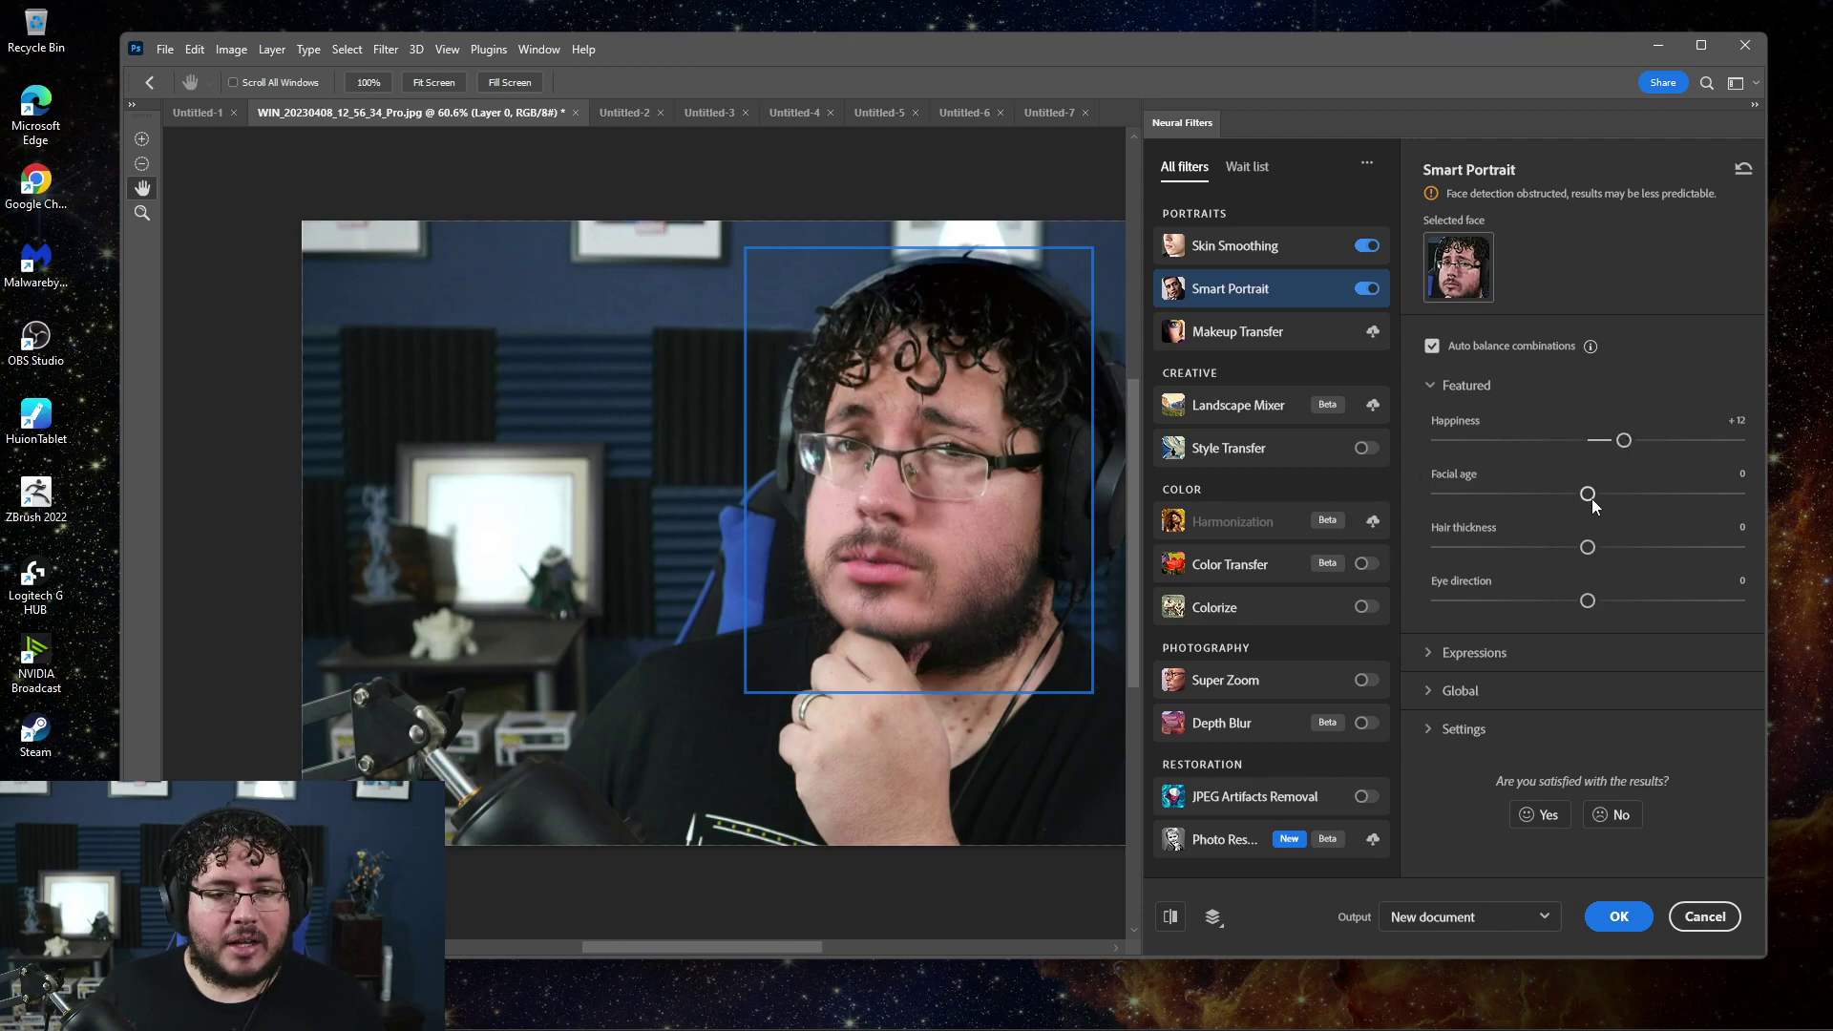
{"action": "left_click_drag", "start_coordinate": [1591, 495], "coordinate": [1707, 496]}
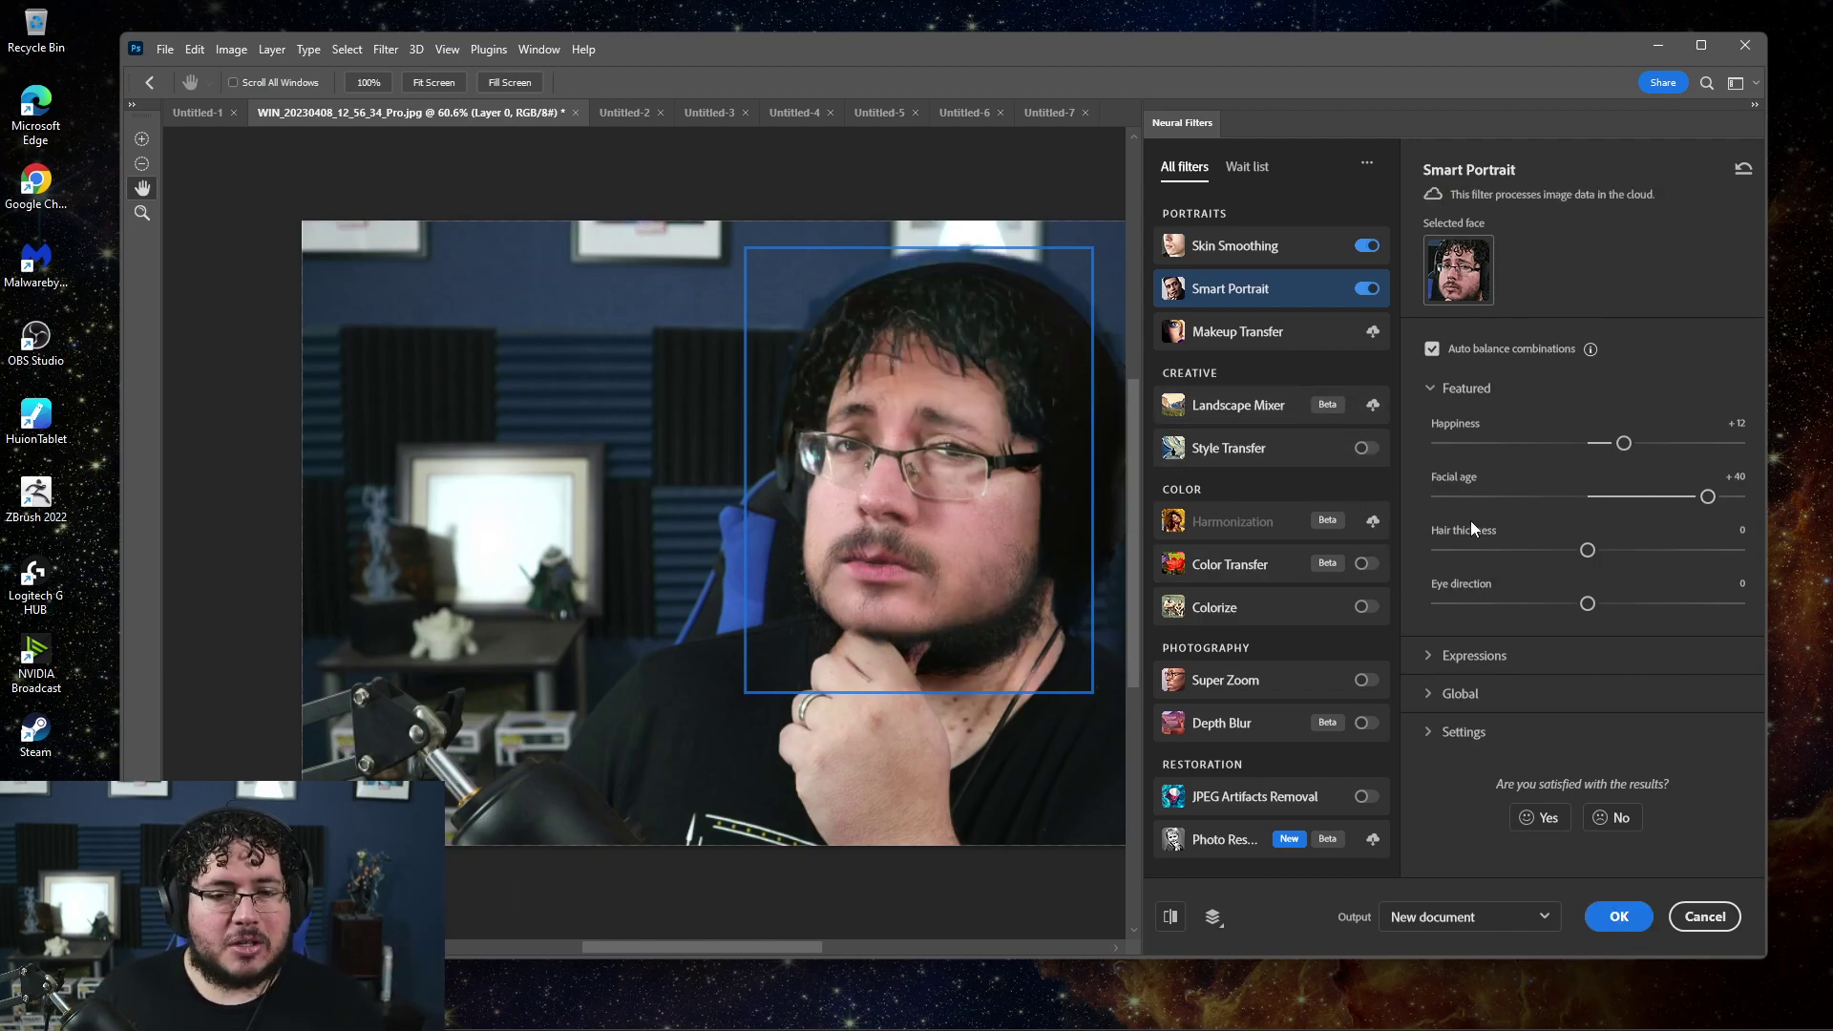
{"action": "scroll", "coordinate": [1036, 404], "scroll_direction": "up", "scroll_amount": 2}
{"action": "scroll", "coordinate": [1007, 400], "scroll_direction": "up", "scroll_amount": 3}
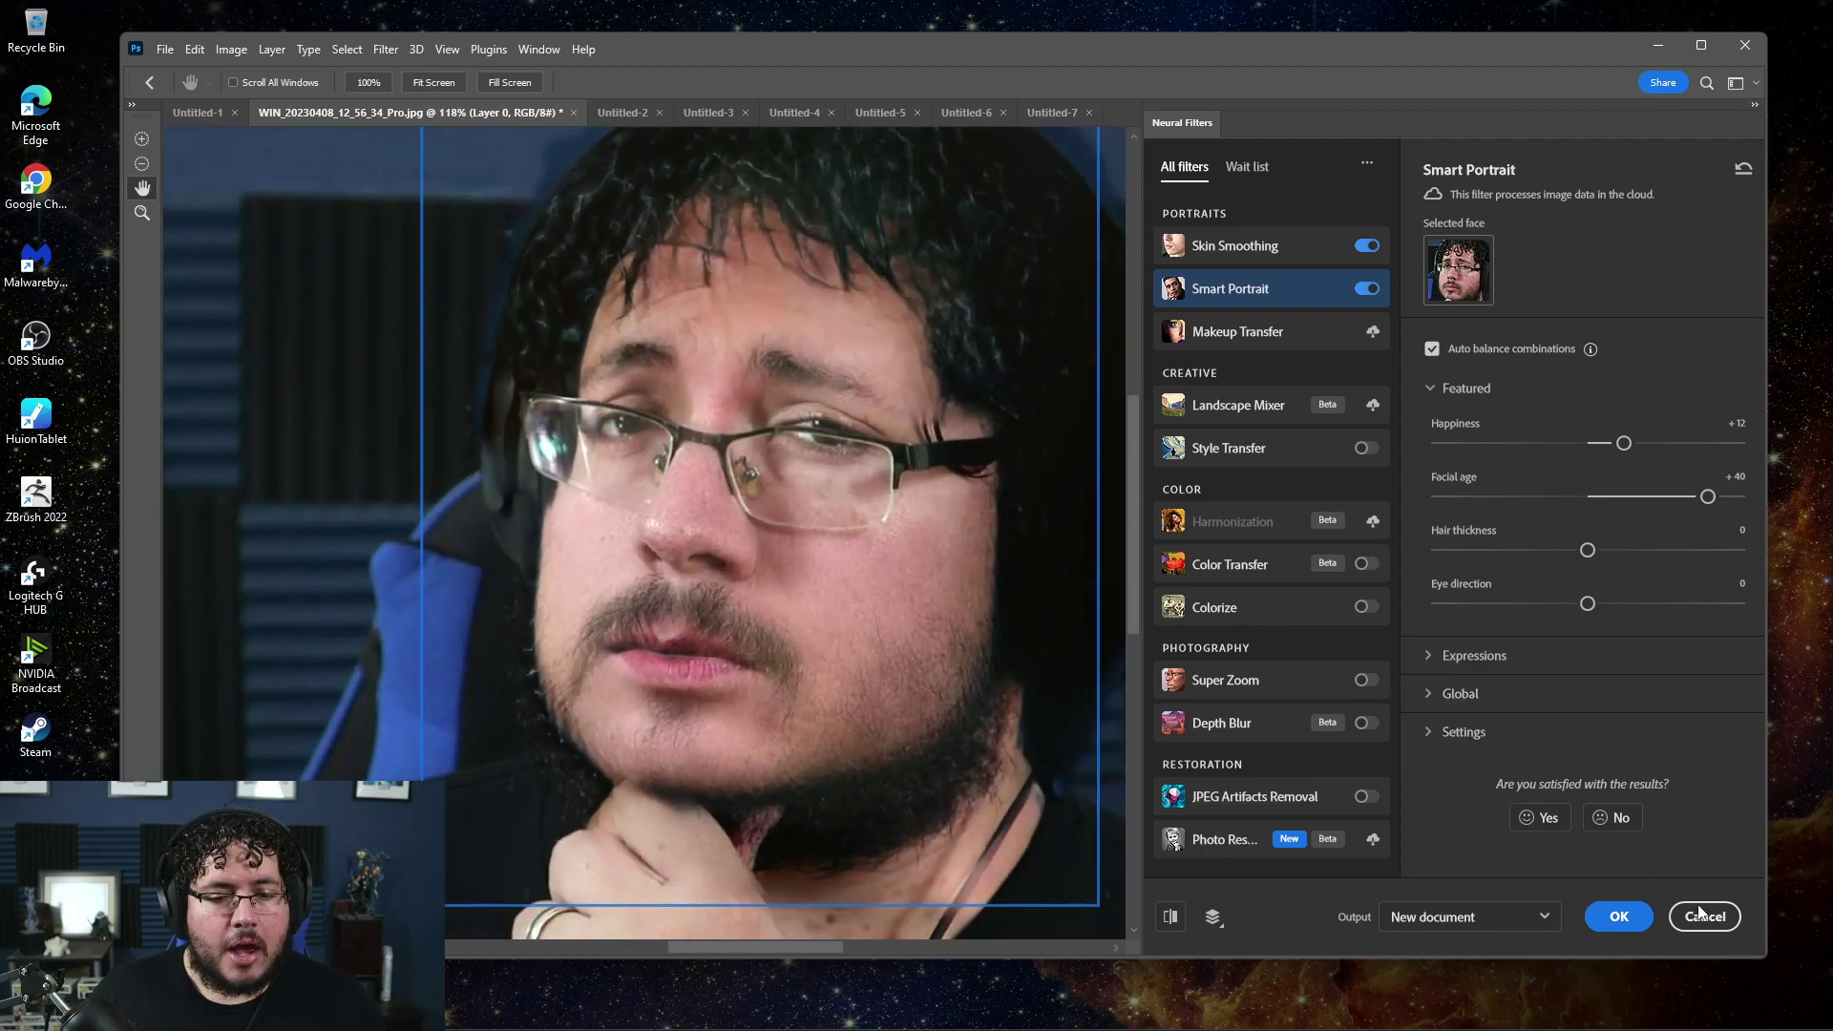
{"action": "left_click", "coordinate": [1618, 918]}
Undo the added filtered layer and keep the webcam portrait open by cancelling its close
{"action": "key", "text": "ctrl+z"}
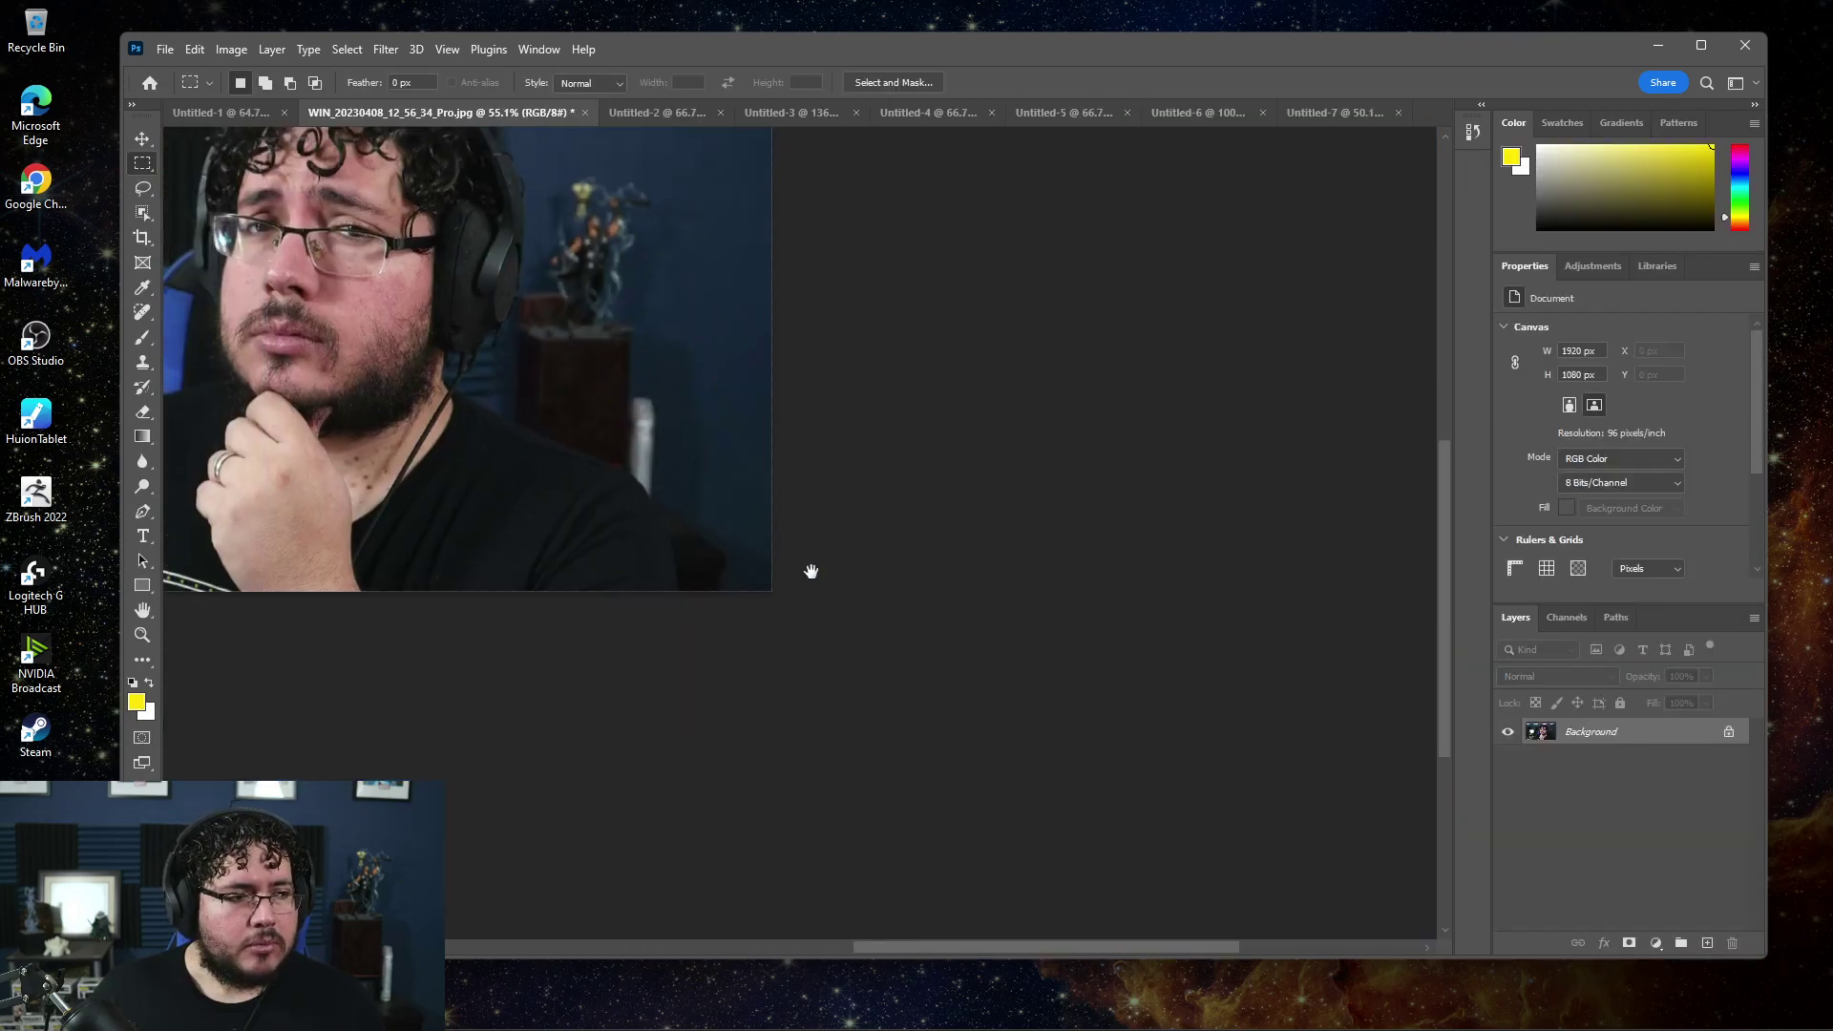
{"action": "scroll", "coordinate": [811, 569], "scroll_direction": "down", "scroll_amount": 2}
{"action": "scroll", "coordinate": [671, 474], "scroll_direction": "up", "scroll_amount": 2}
{"action": "scroll", "coordinate": [672, 474], "scroll_direction": "down", "scroll_amount": 1}
{"action": "scroll", "coordinate": [671, 472], "scroll_direction": "down", "scroll_amount": 1}
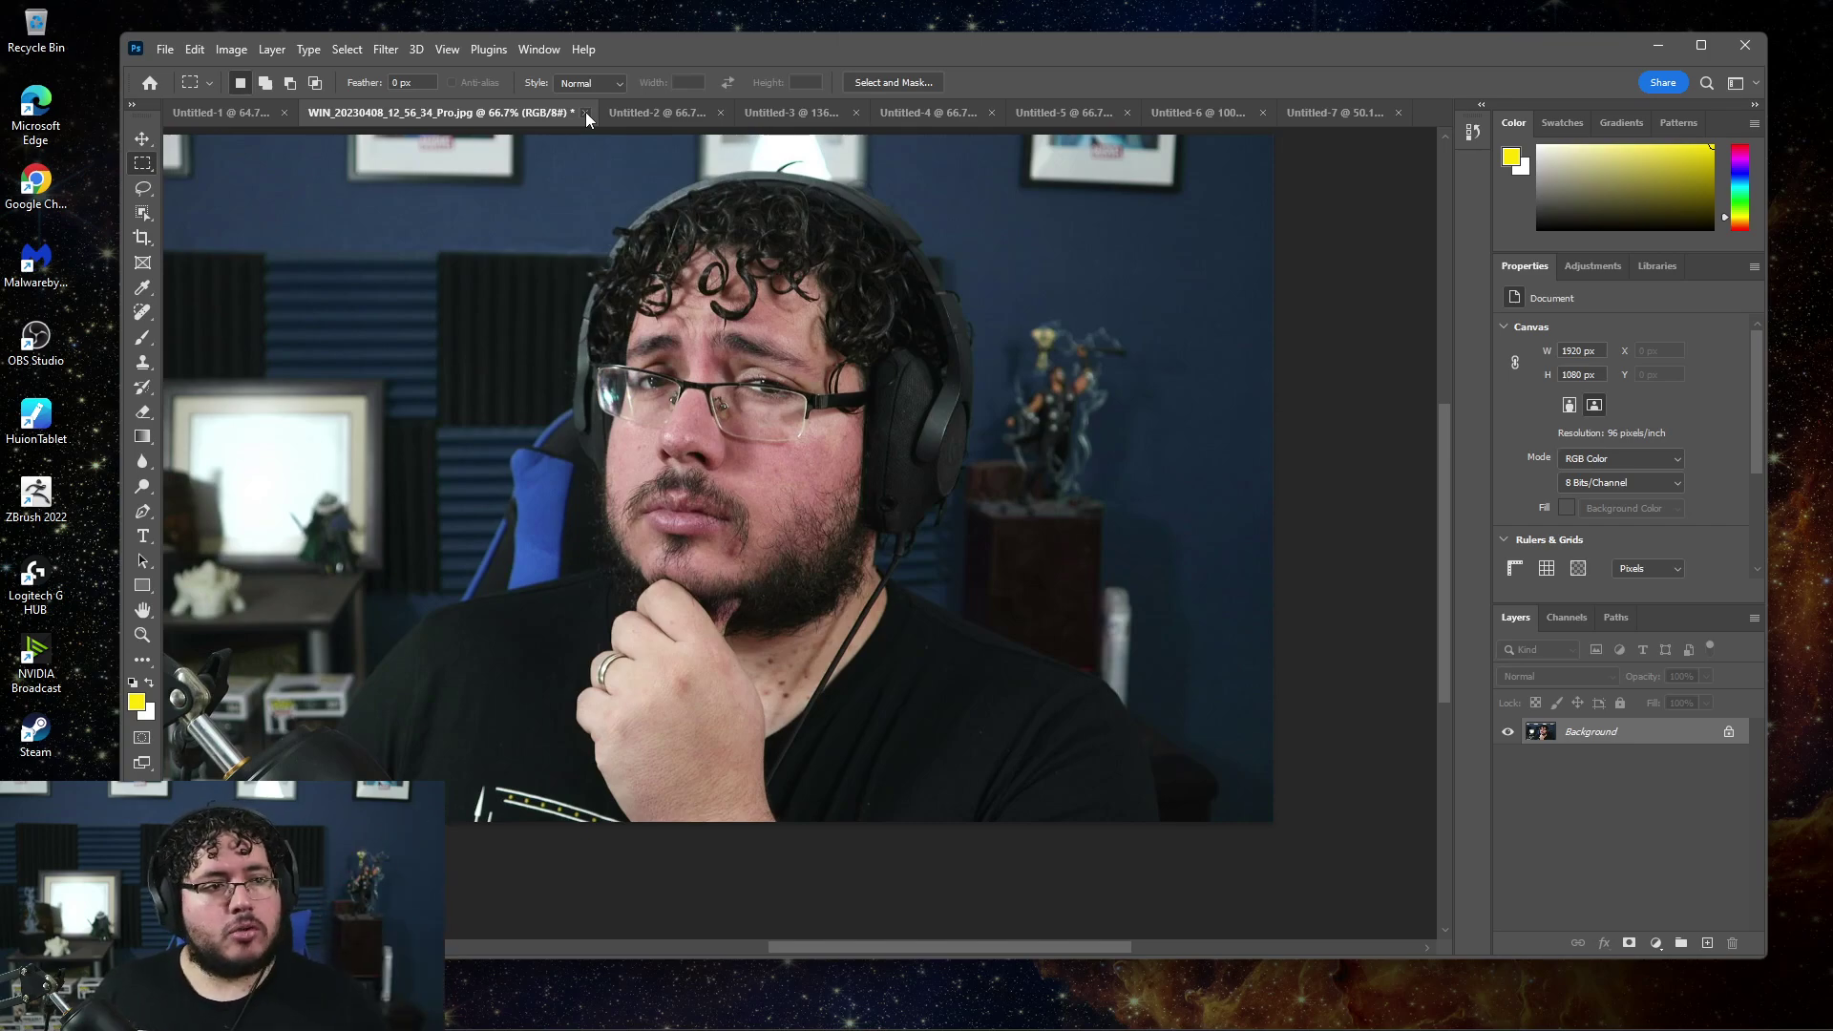
{"action": "left_click", "coordinate": [586, 112]}
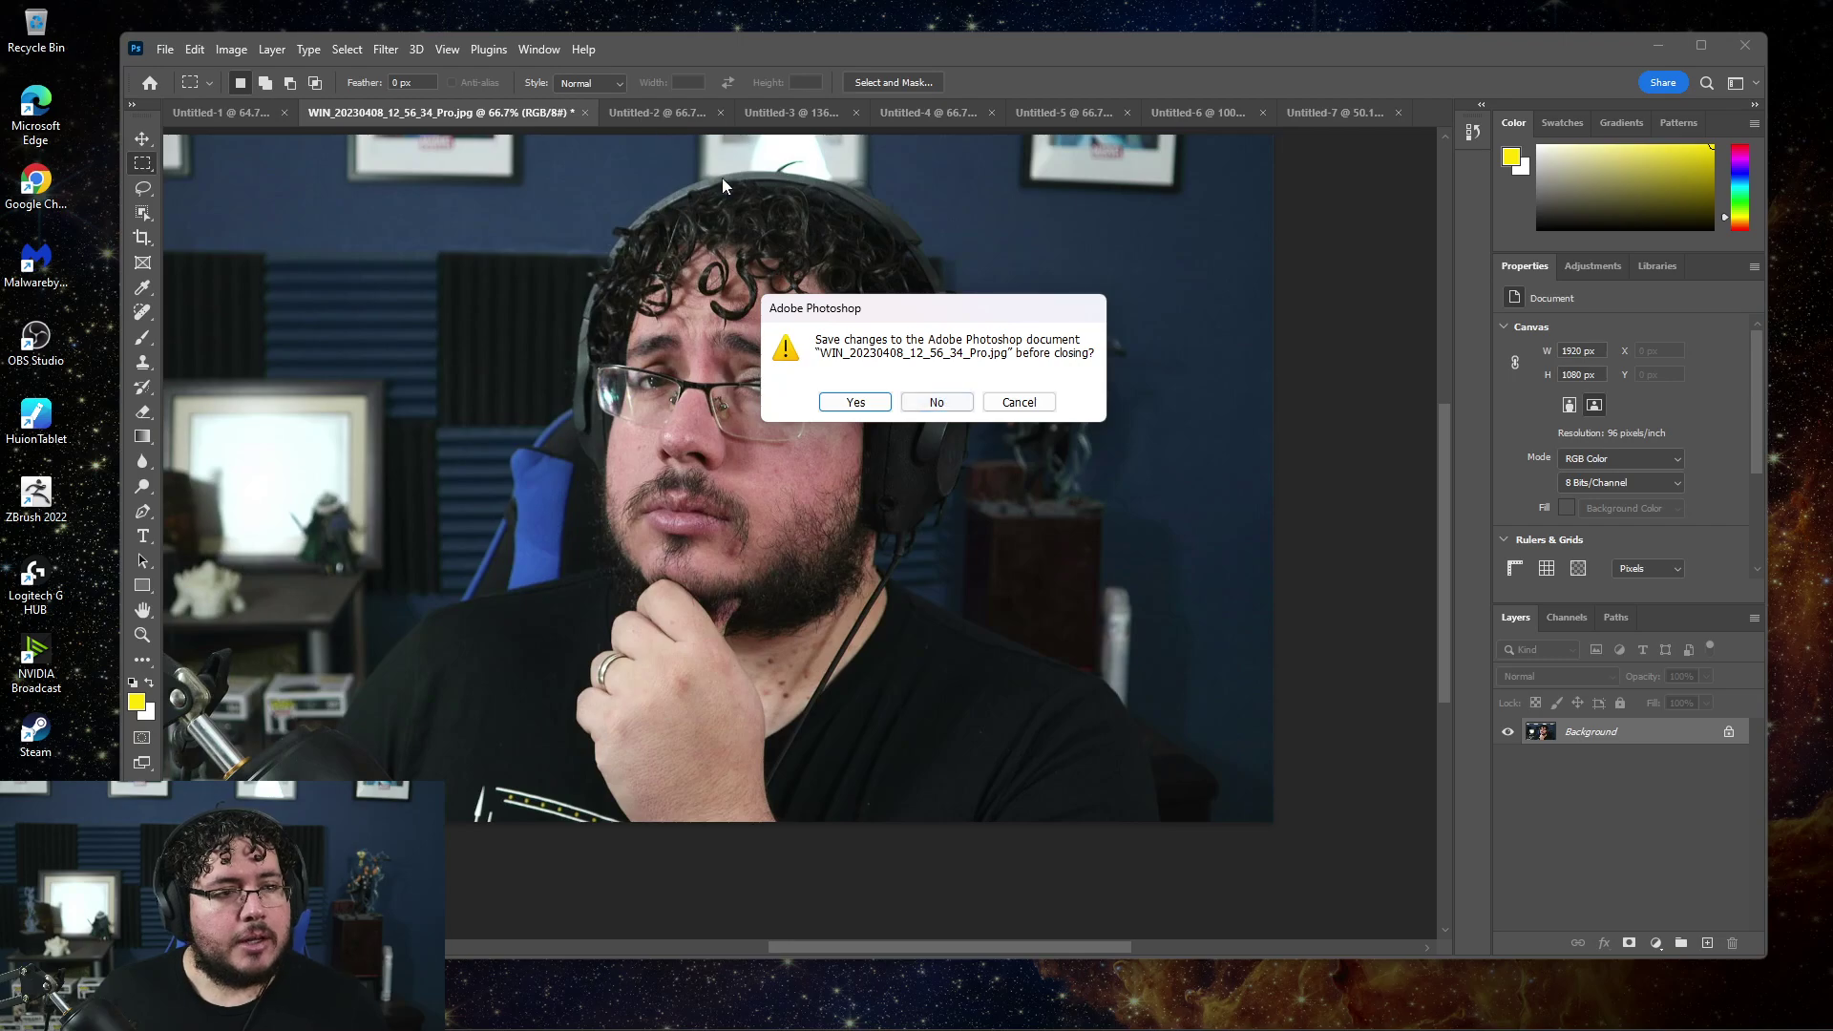
{"action": "left_click", "coordinate": [1019, 403]}
Switch through the open documents to the ZBrush Courses Bundle banner, Untitled-1
{"action": "left_click", "coordinate": [646, 111]}
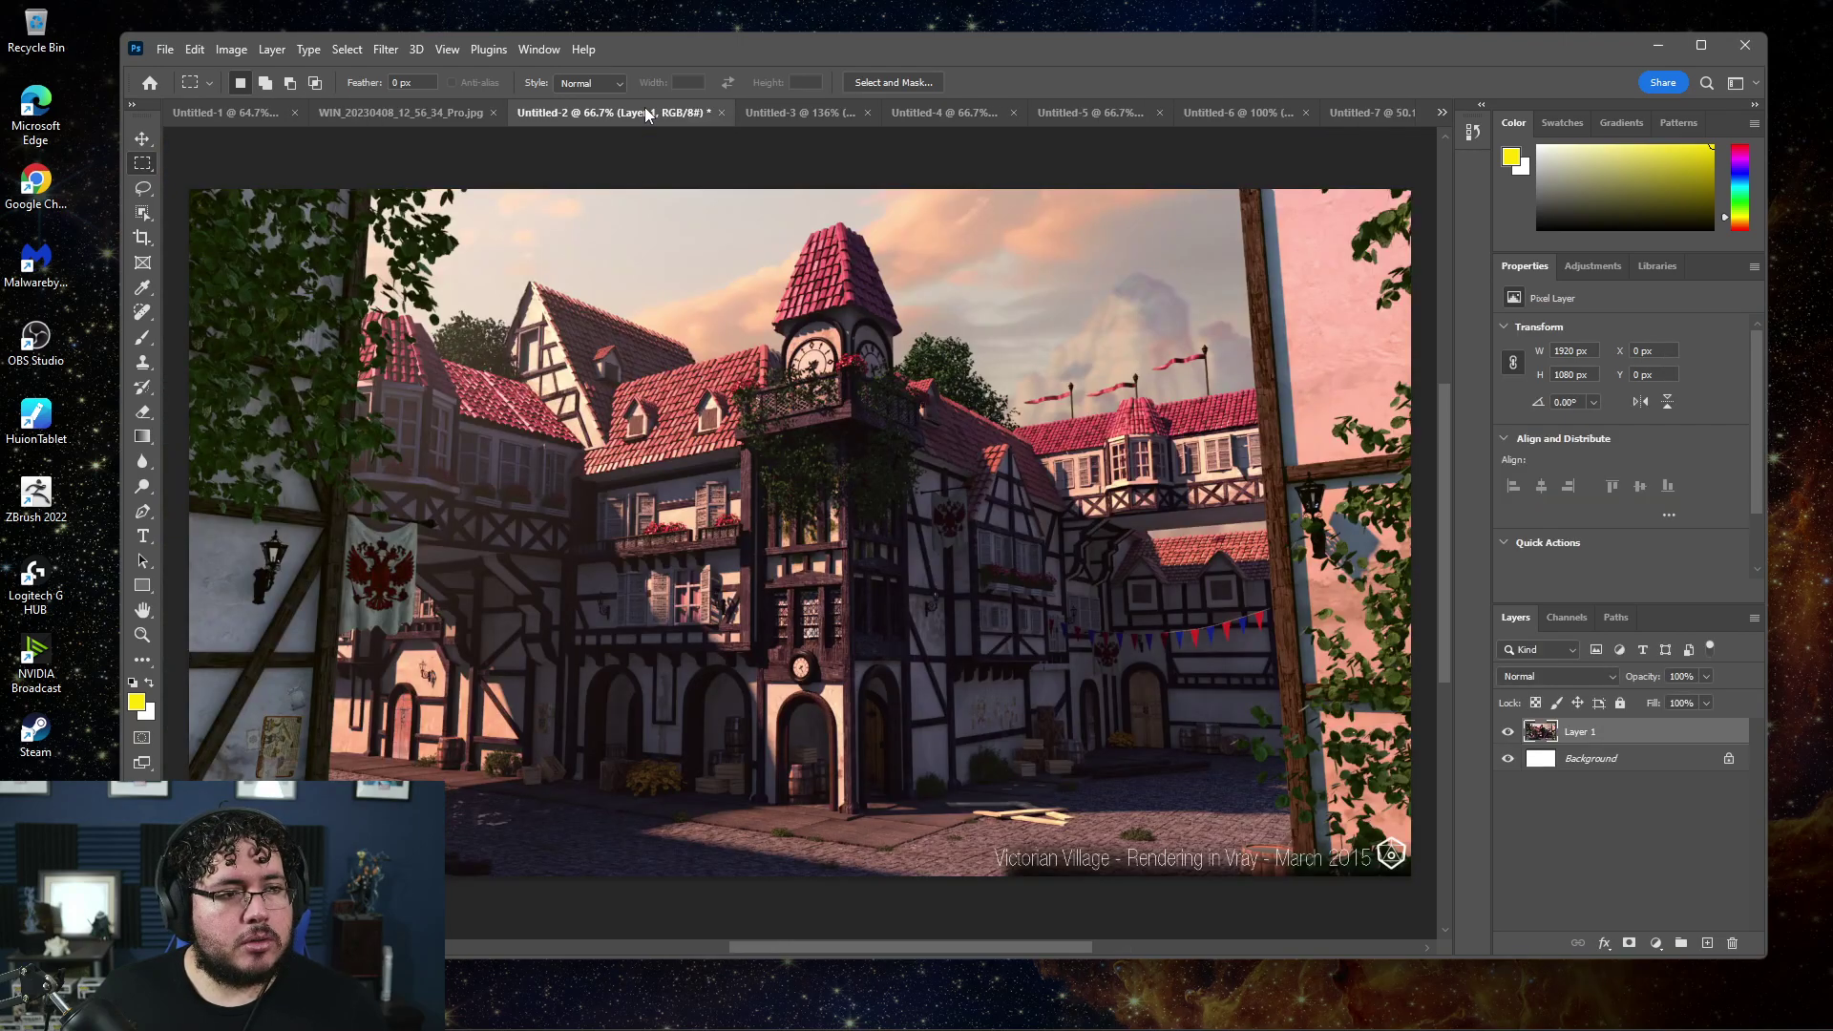
{"action": "left_click", "coordinate": [804, 114]}
{"action": "left_click", "coordinate": [956, 114]}
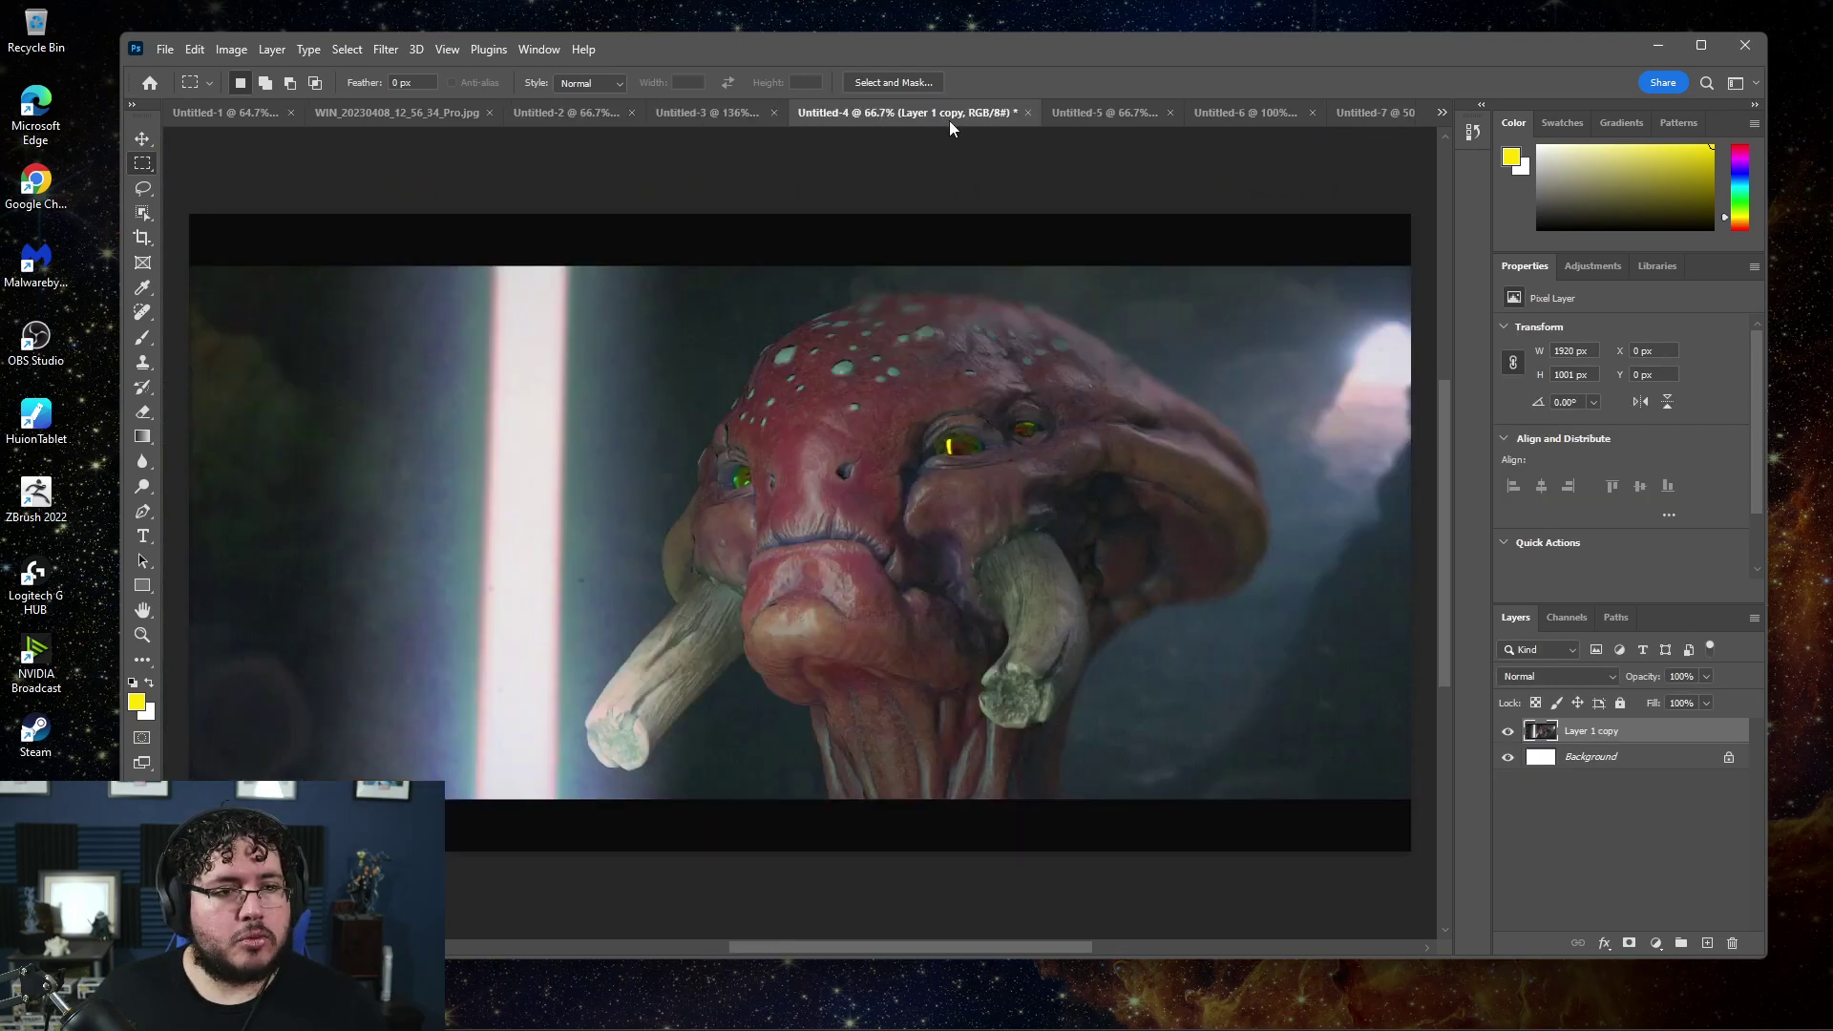
{"action": "left_click", "coordinate": [1087, 112]}
{"action": "left_click", "coordinate": [268, 112]}
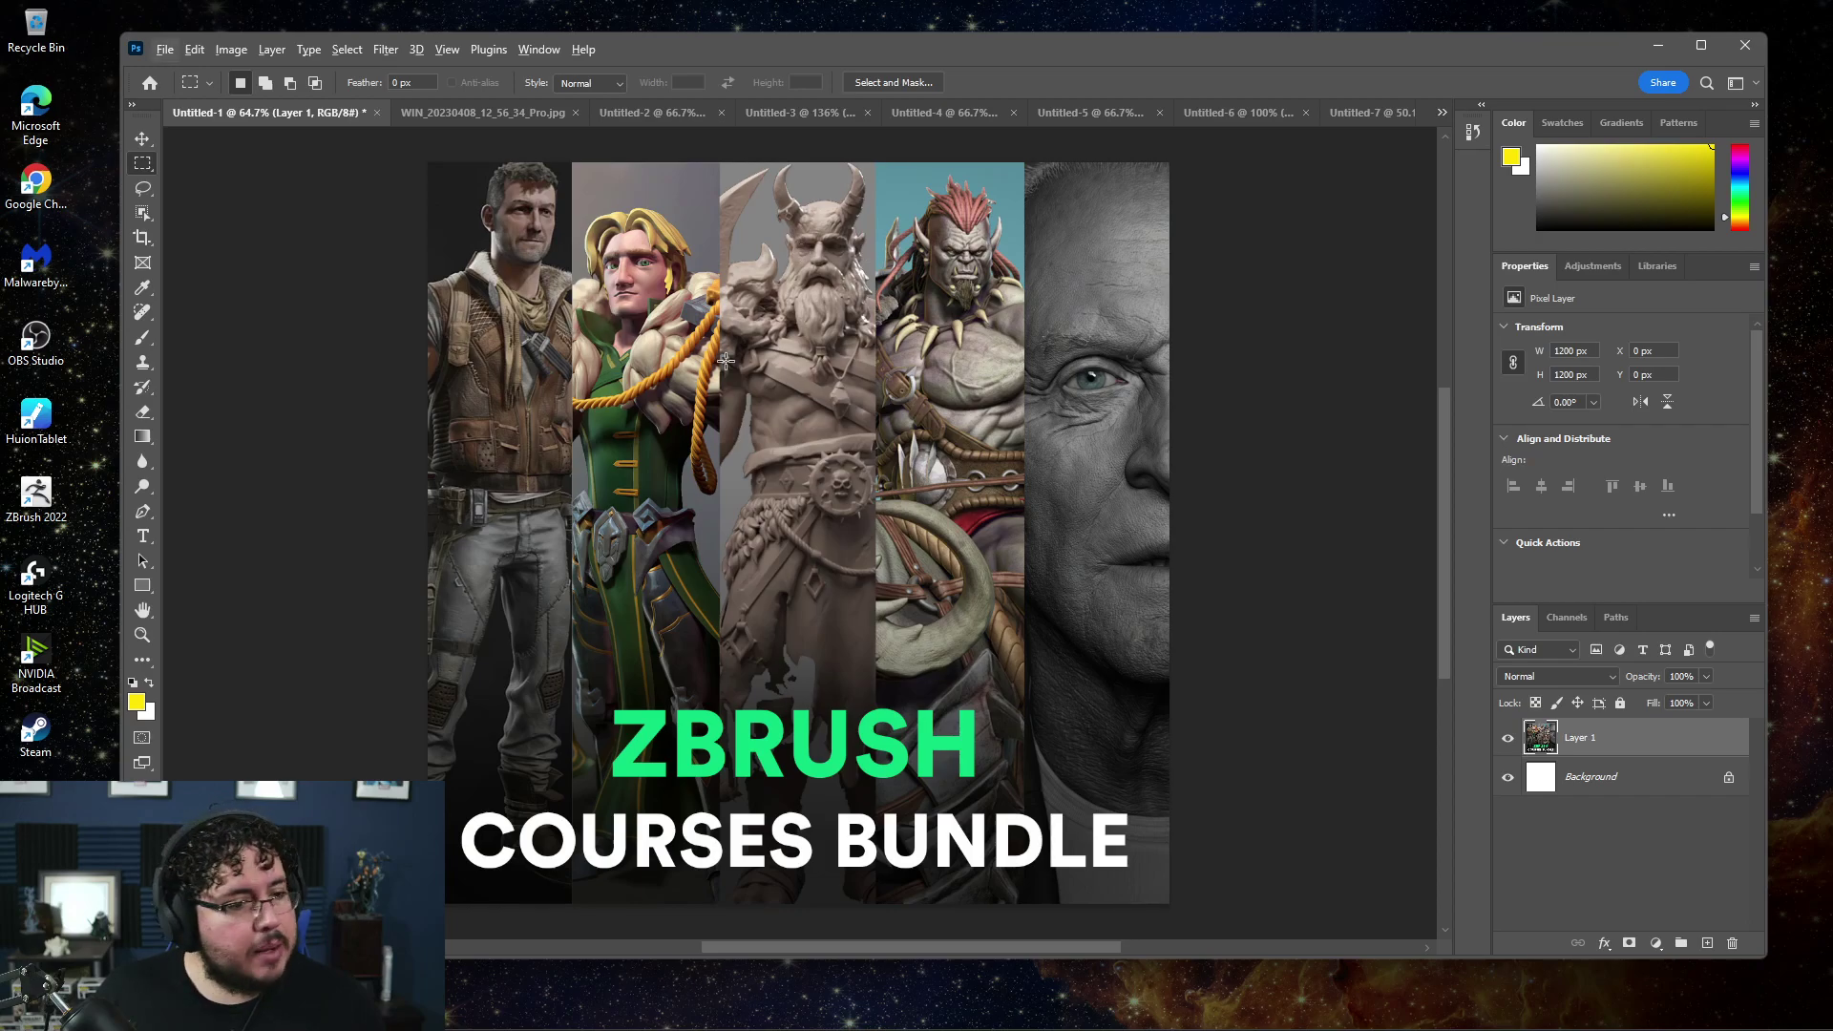
{"action": "scroll", "coordinate": [641, 436], "scroll_direction": "up", "scroll_amount": 3}
{"action": "scroll", "coordinate": [641, 436], "scroll_direction": "up", "scroll_amount": 3}
{"action": "scroll", "coordinate": [642, 436], "scroll_direction": "up", "scroll_amount": 2}
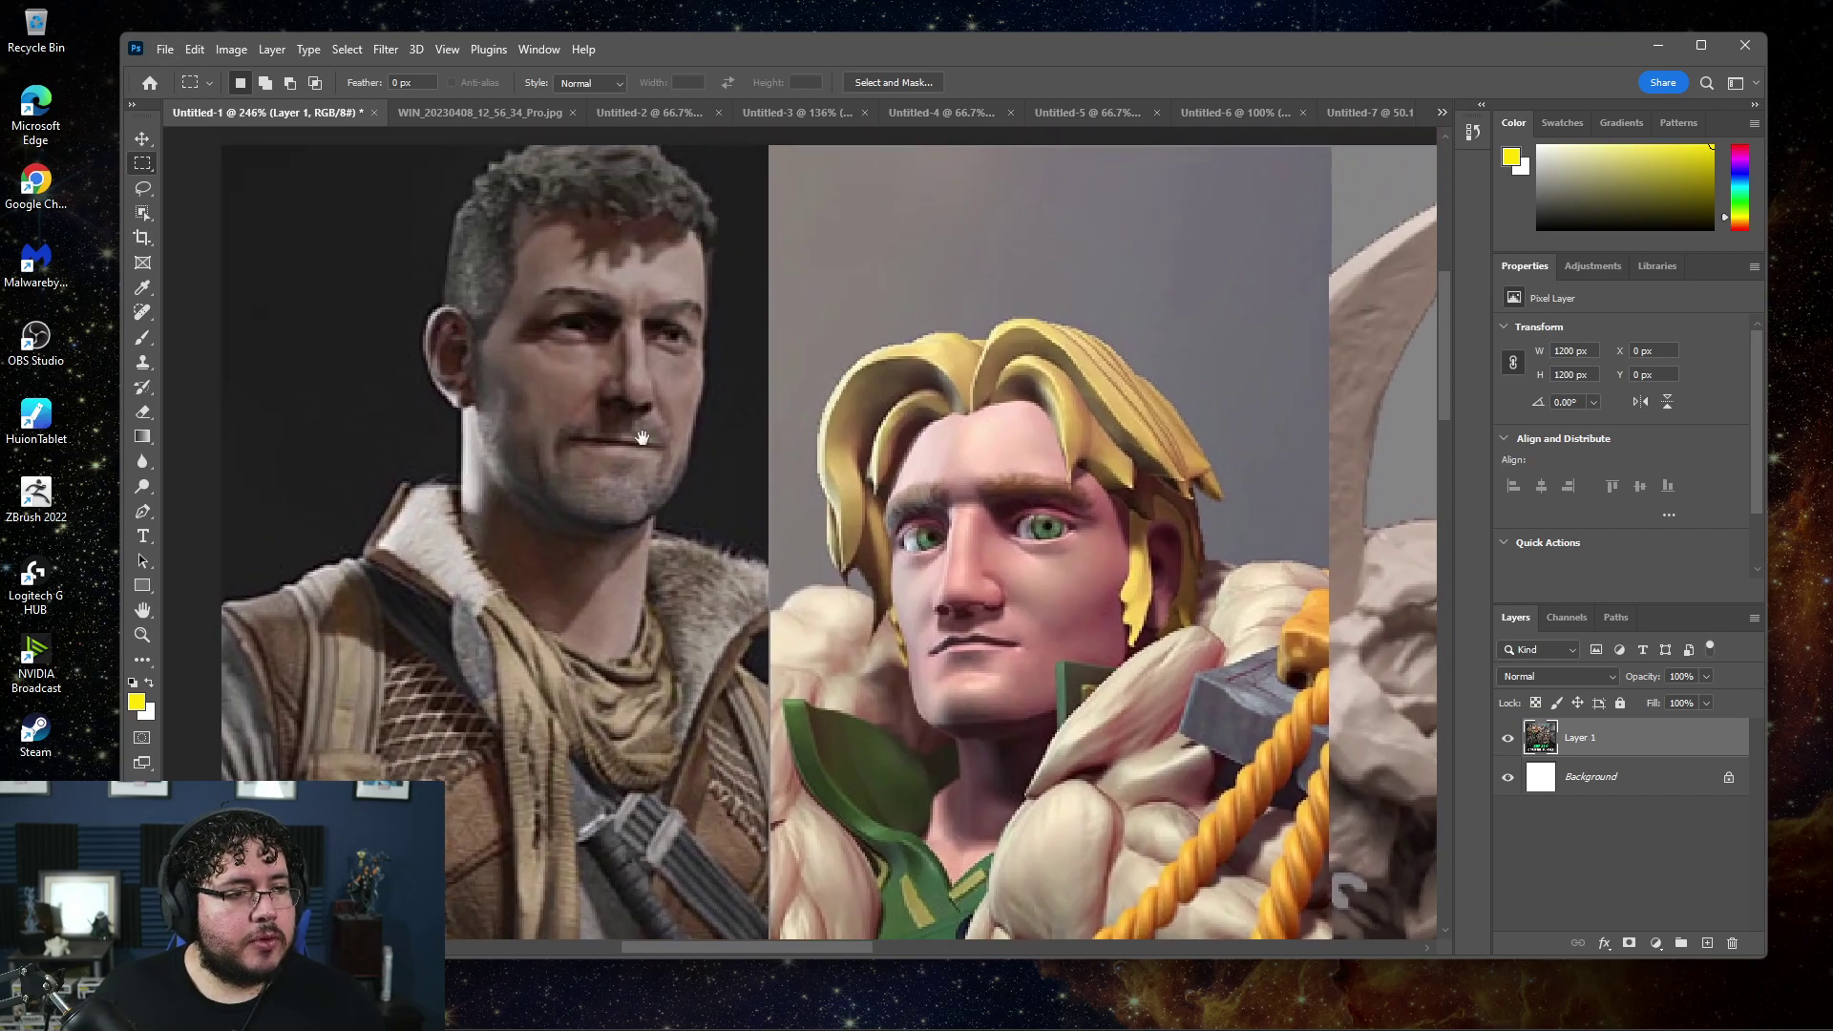
{"action": "scroll", "coordinate": [652, 344], "scroll_direction": "down", "scroll_amount": 2}
{"action": "scroll", "coordinate": [655, 277], "scroll_direction": "down", "scroll_amount": 2}
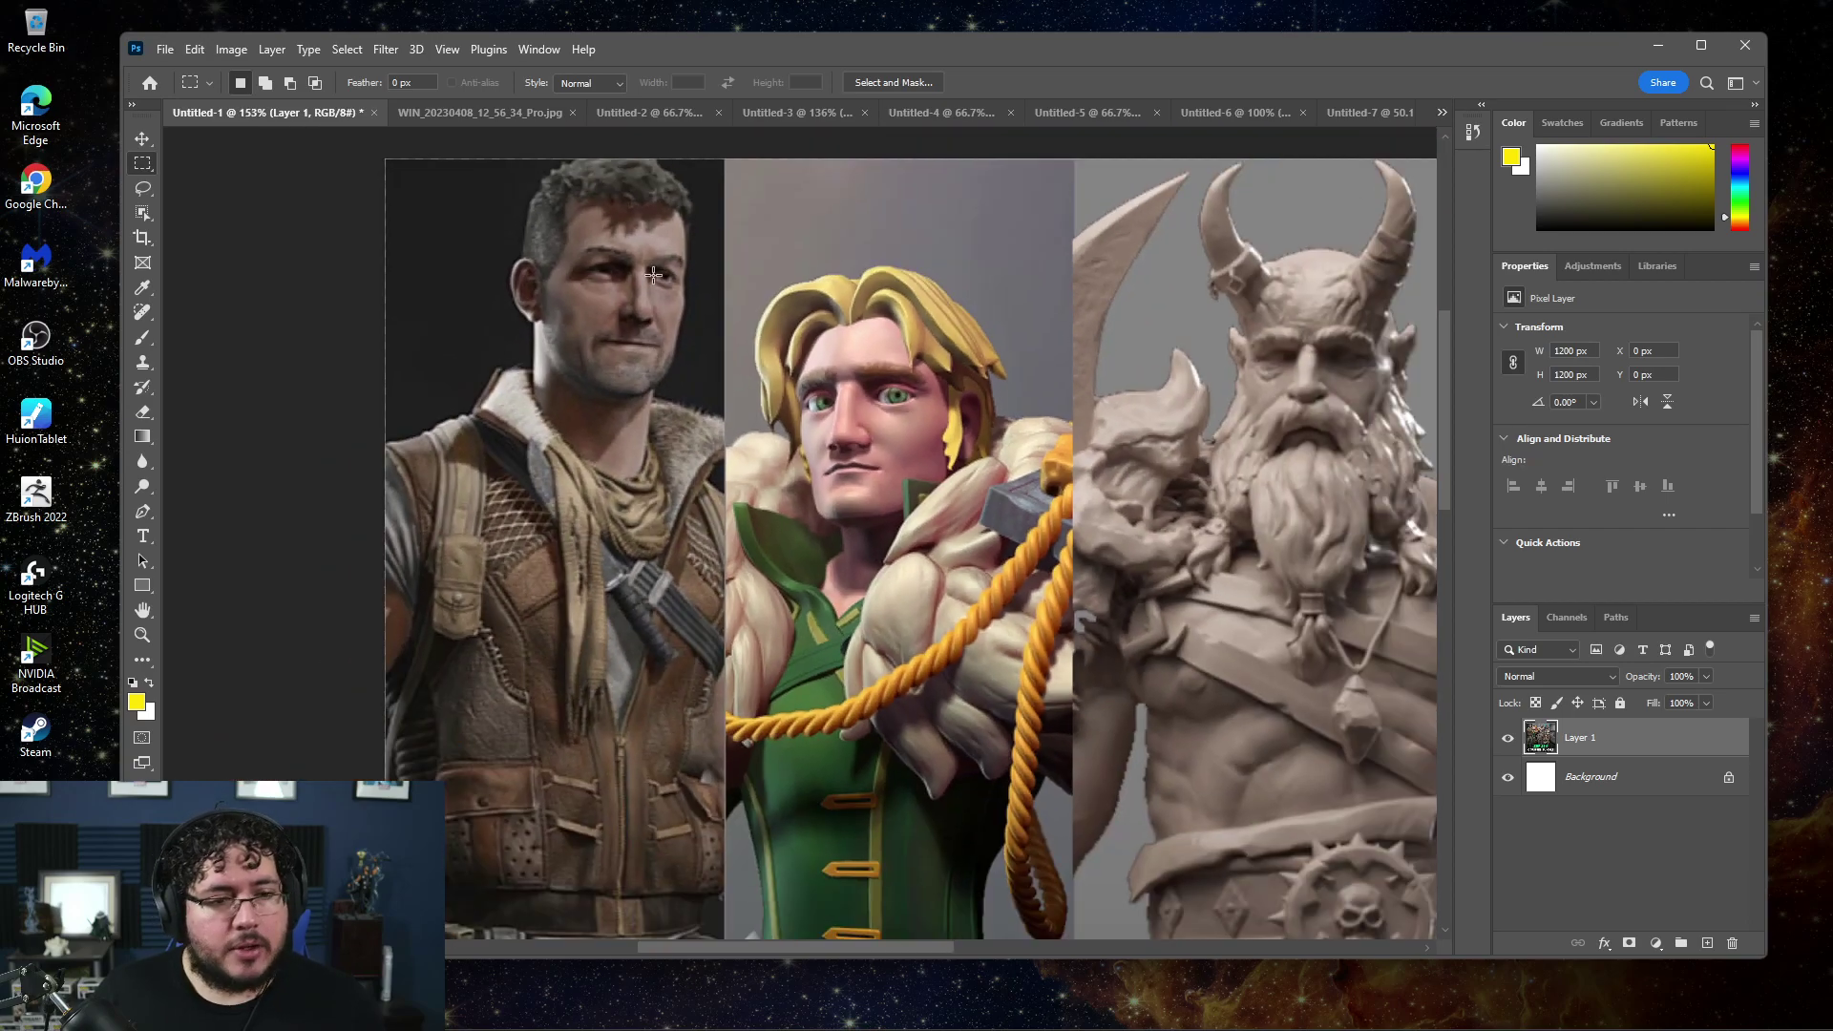
{"action": "scroll", "coordinate": [655, 276], "scroll_direction": "down", "scroll_amount": 3}
{"action": "scroll", "coordinate": [1115, 521], "scroll_direction": "down", "scroll_amount": 1}
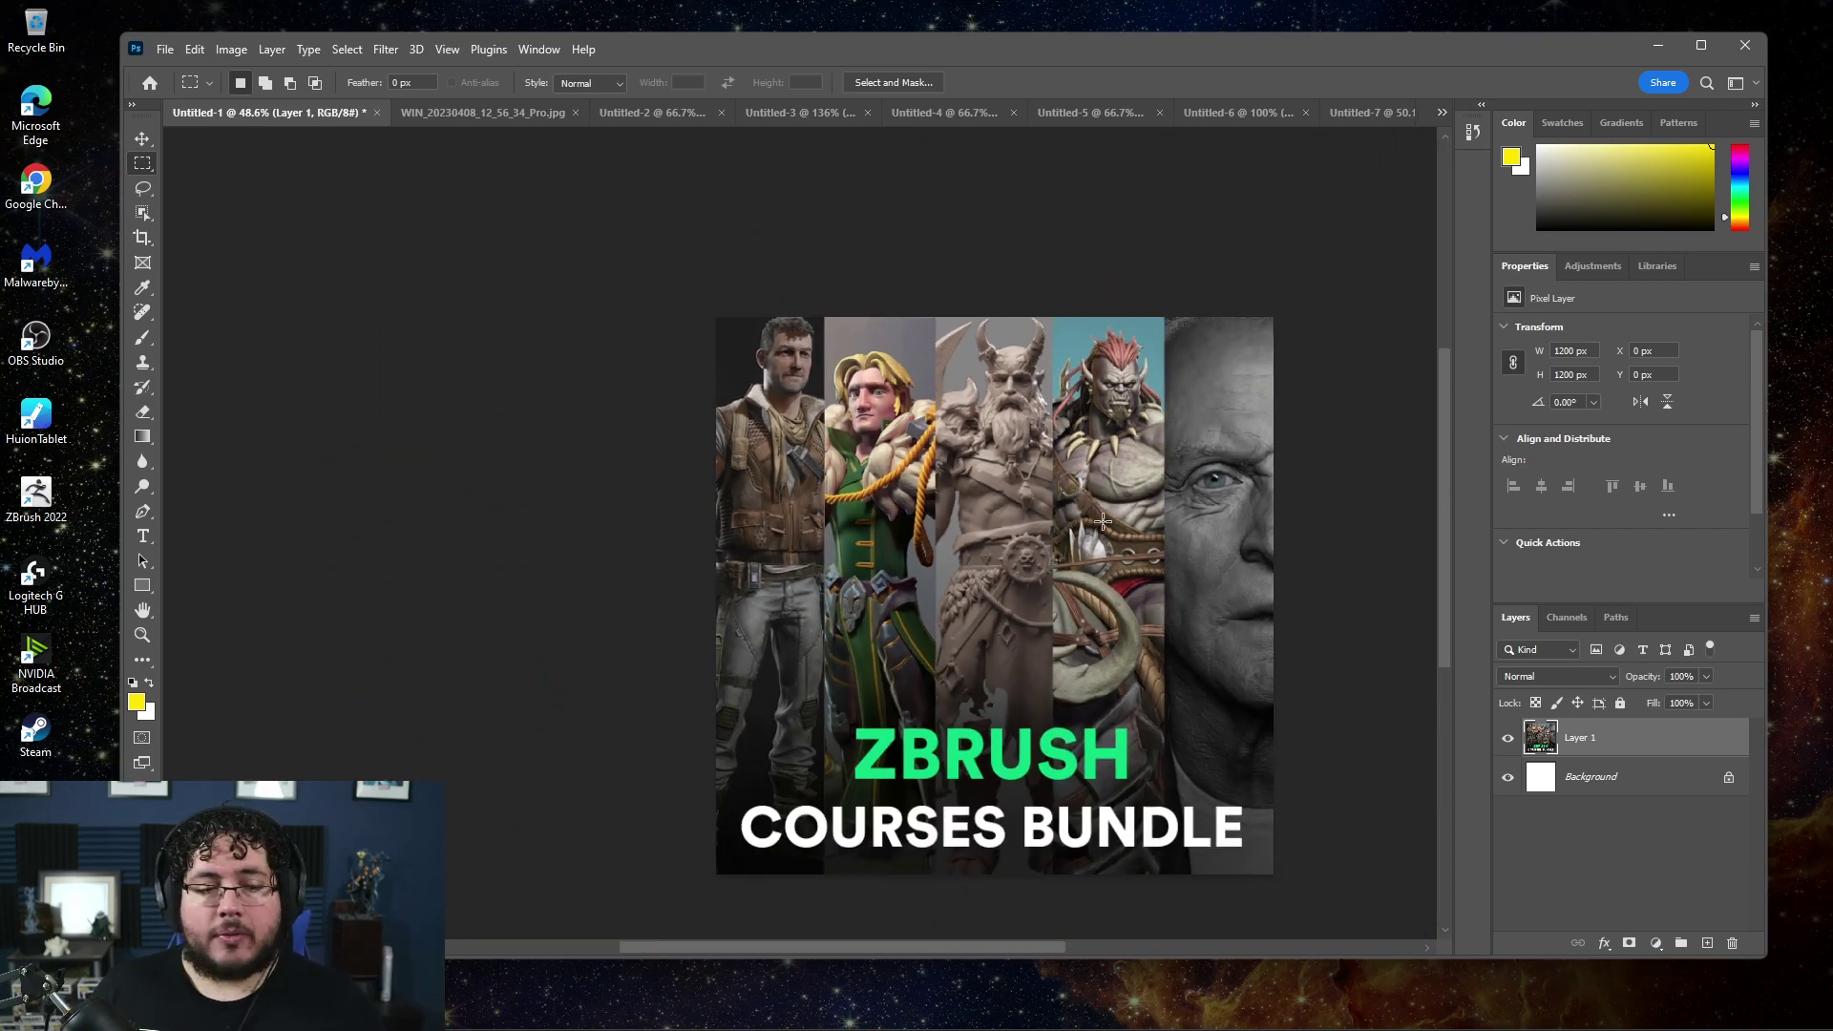
{"action": "scroll", "coordinate": [1105, 523], "scroll_direction": "up", "scroll_amount": 2}
{"action": "scroll", "coordinate": [935, 609], "scroll_direction": "up", "scroll_amount": 1}
{"action": "scroll", "coordinate": [934, 609], "scroll_direction": "up", "scroll_amount": 1}
{"action": "scroll", "coordinate": [807, 419], "scroll_direction": "up", "scroll_amount": 3}
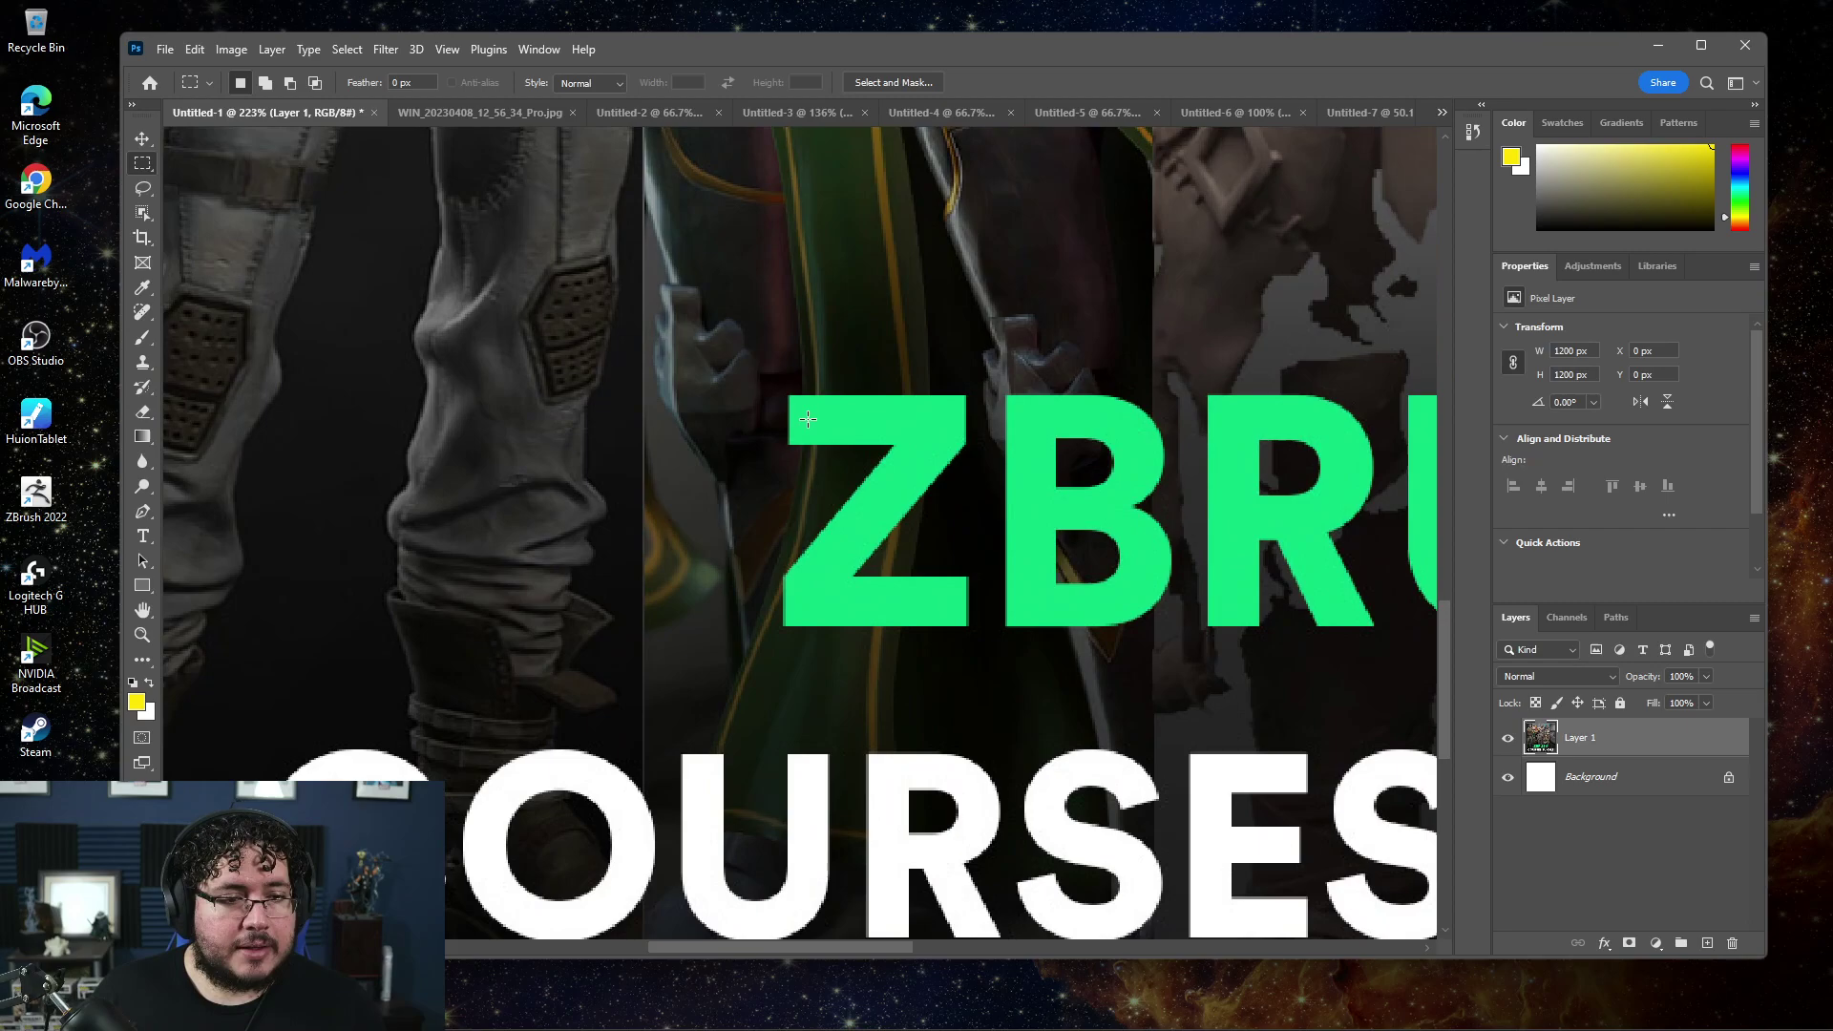
{"action": "left_click_drag", "start_coordinate": [775, 375], "coordinate": [984, 651]}
{"action": "right_click", "coordinate": [954, 606]}
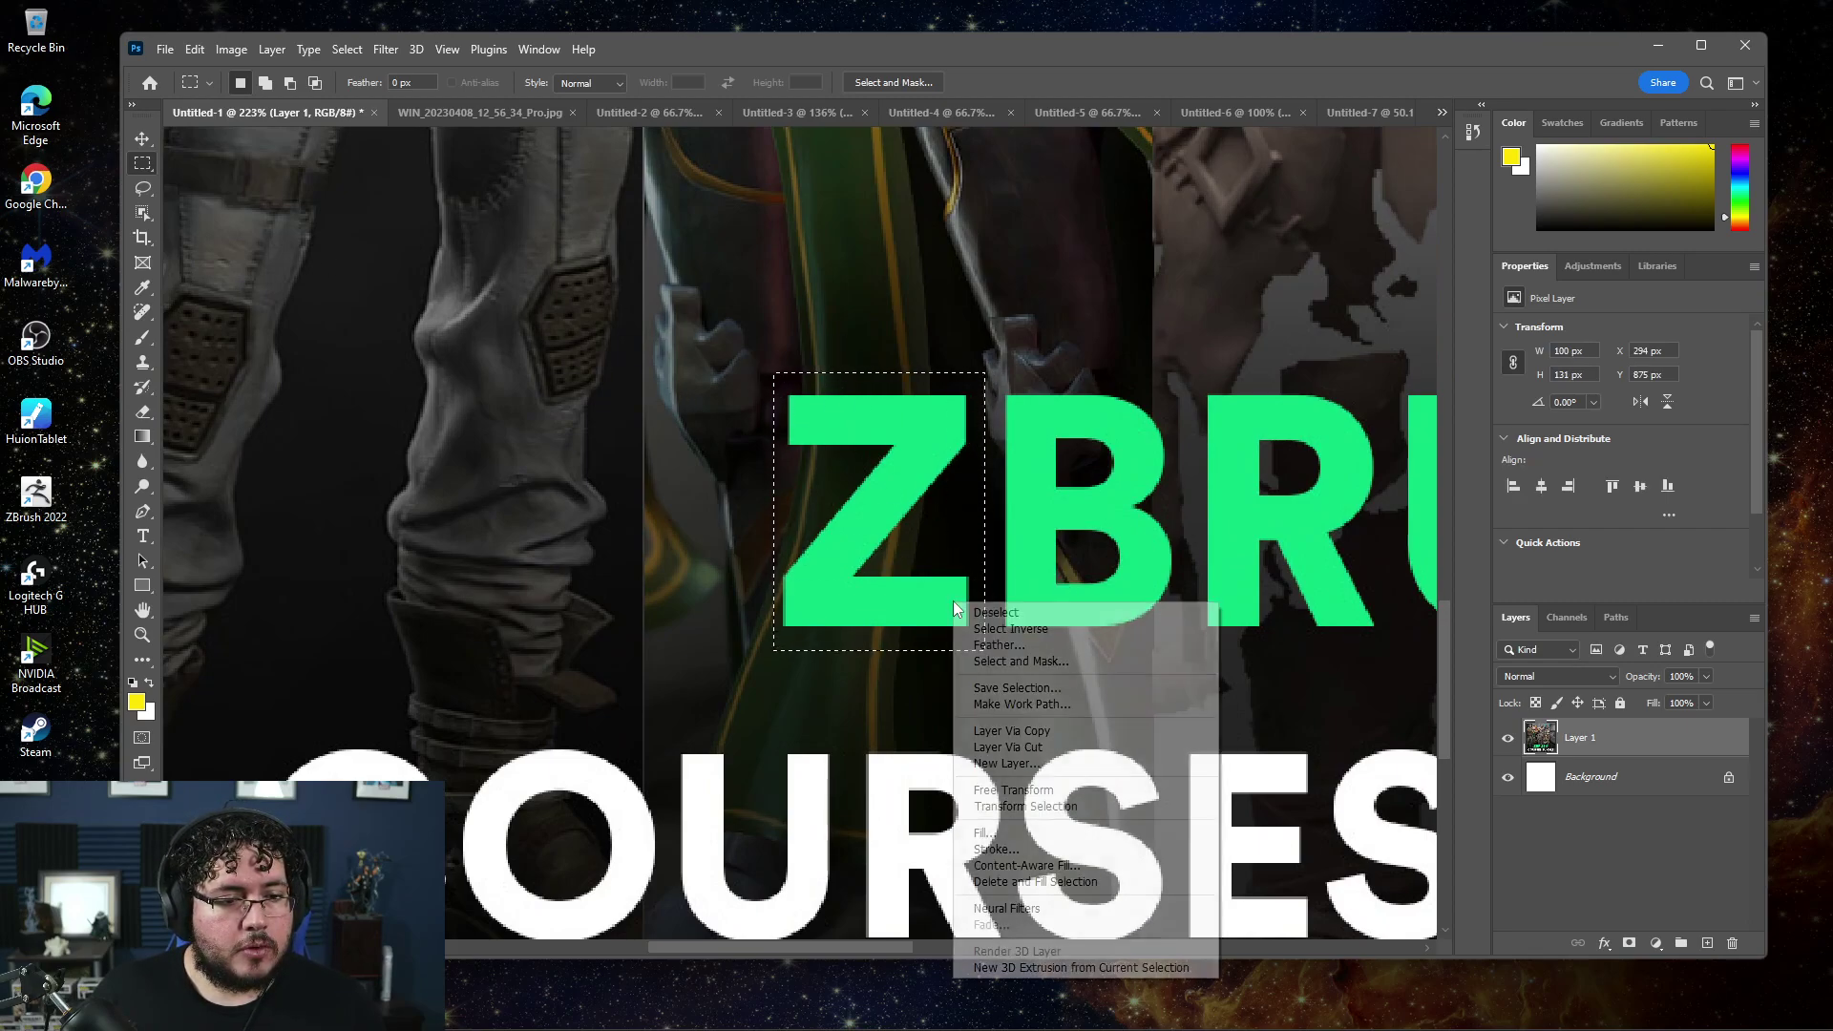
{"action": "left_click", "coordinate": [1025, 866]}
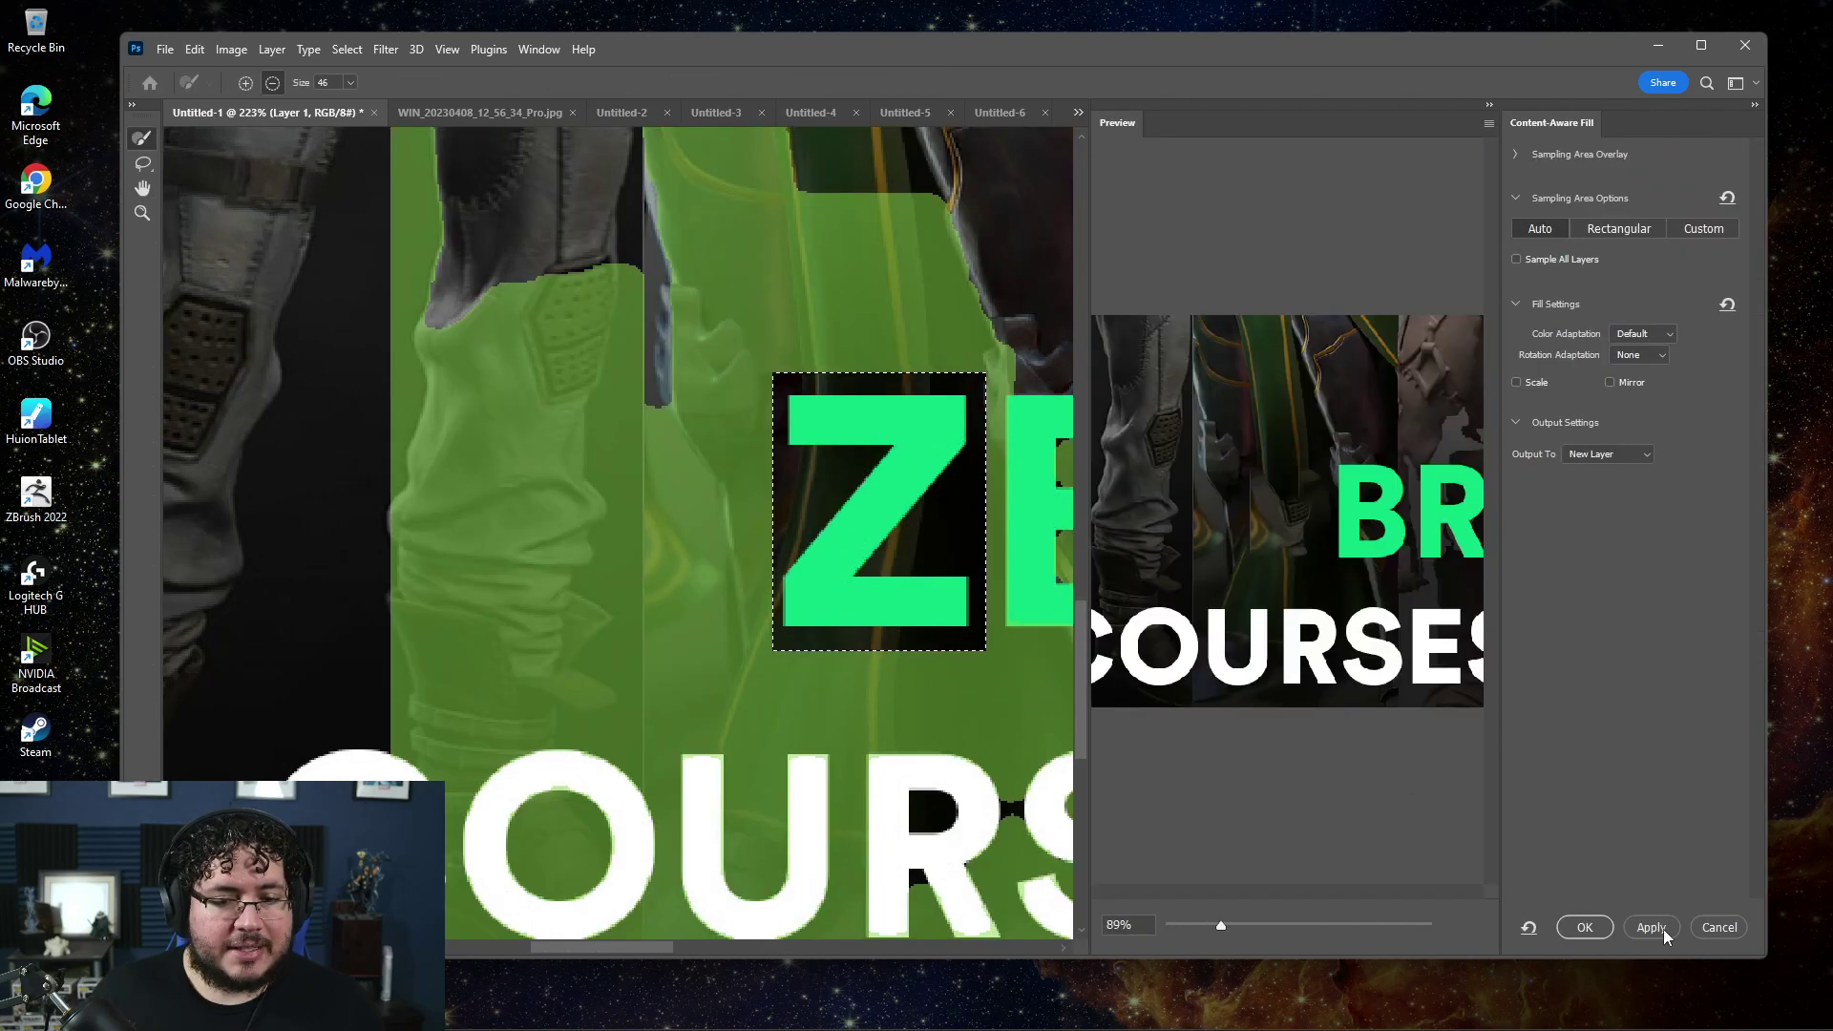
{"action": "left_click", "coordinate": [1711, 927]}
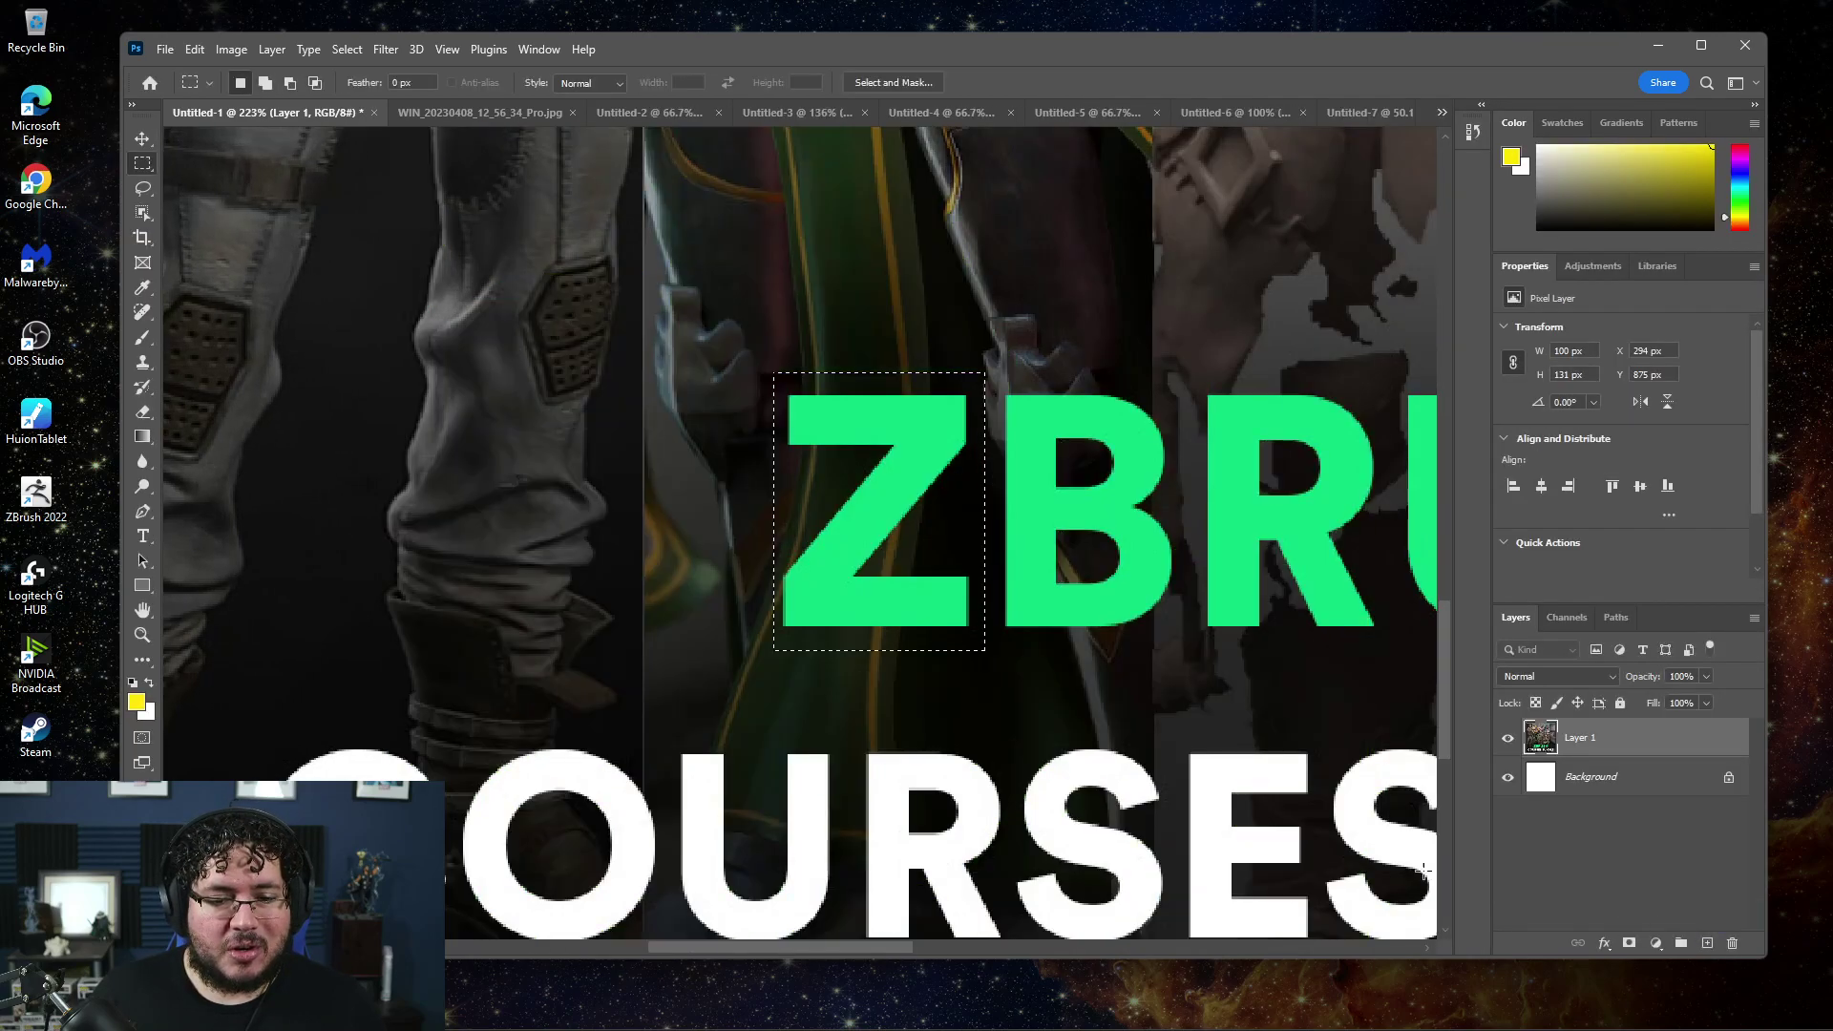
{"action": "left_click", "coordinate": [768, 393]}
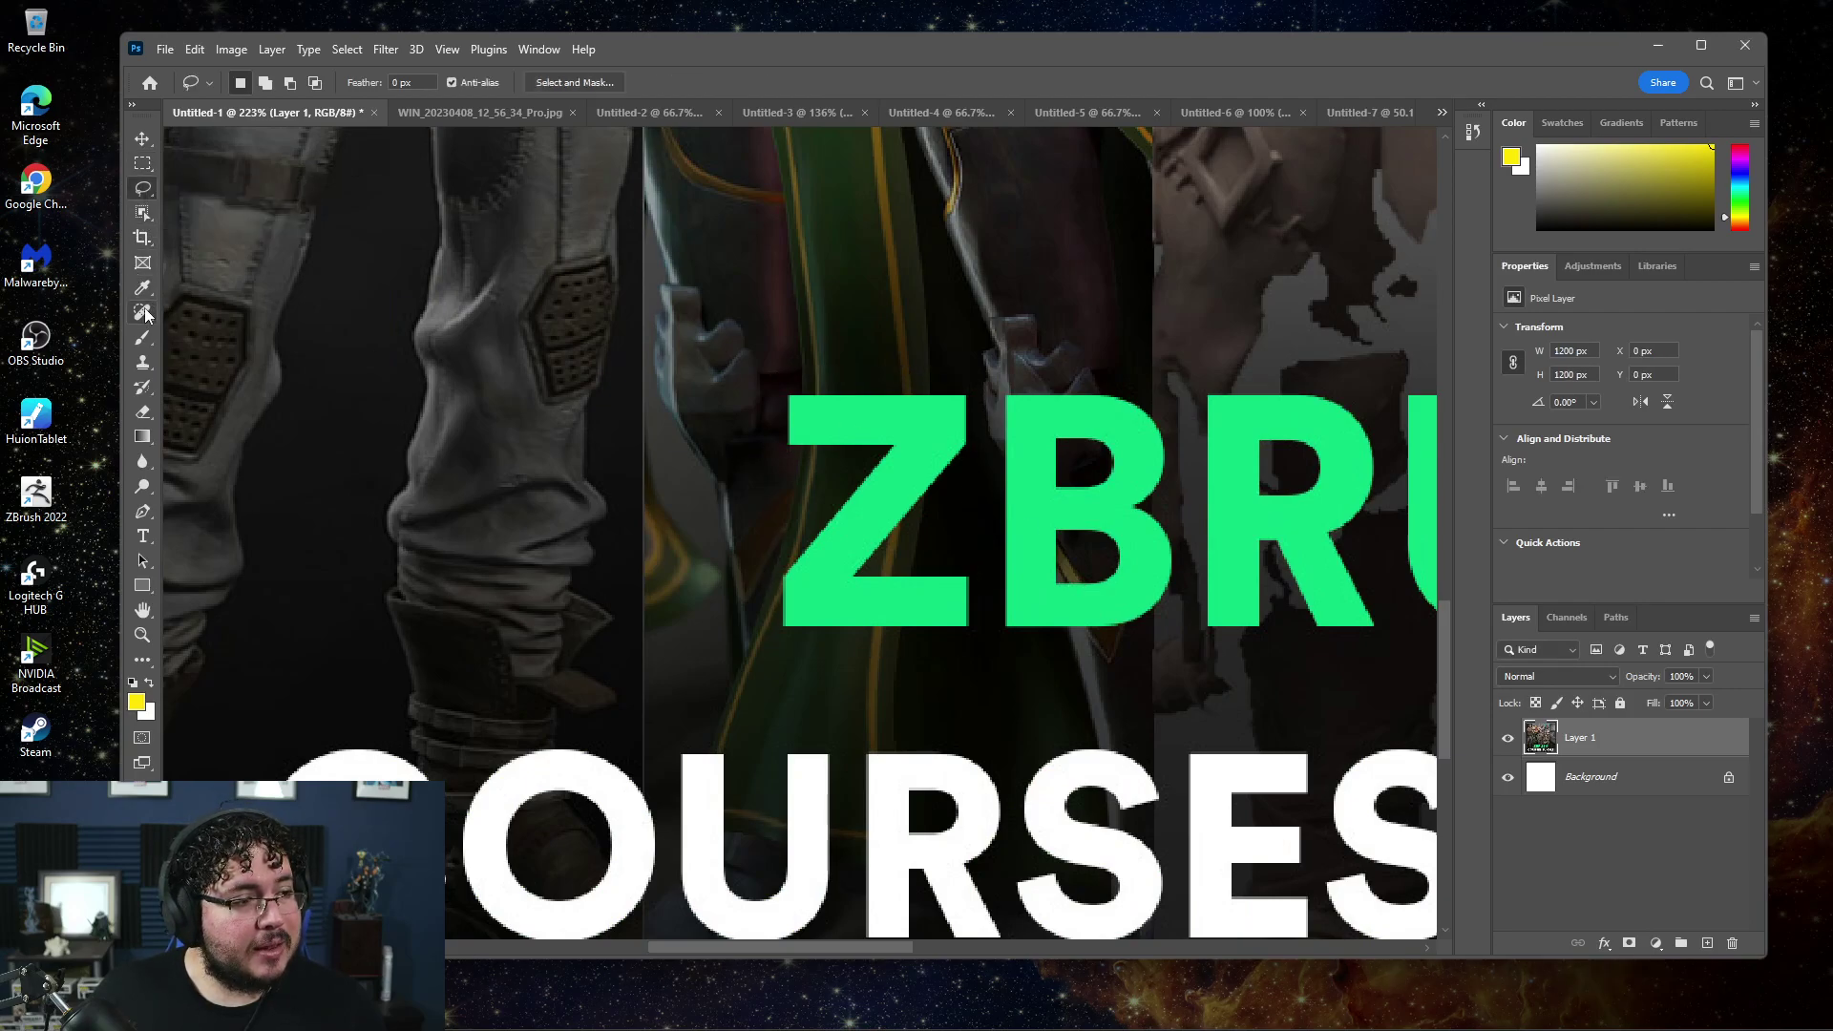
{"action": "left_click", "coordinate": [144, 305]}
{"action": "right_click", "coordinate": [143, 213]}
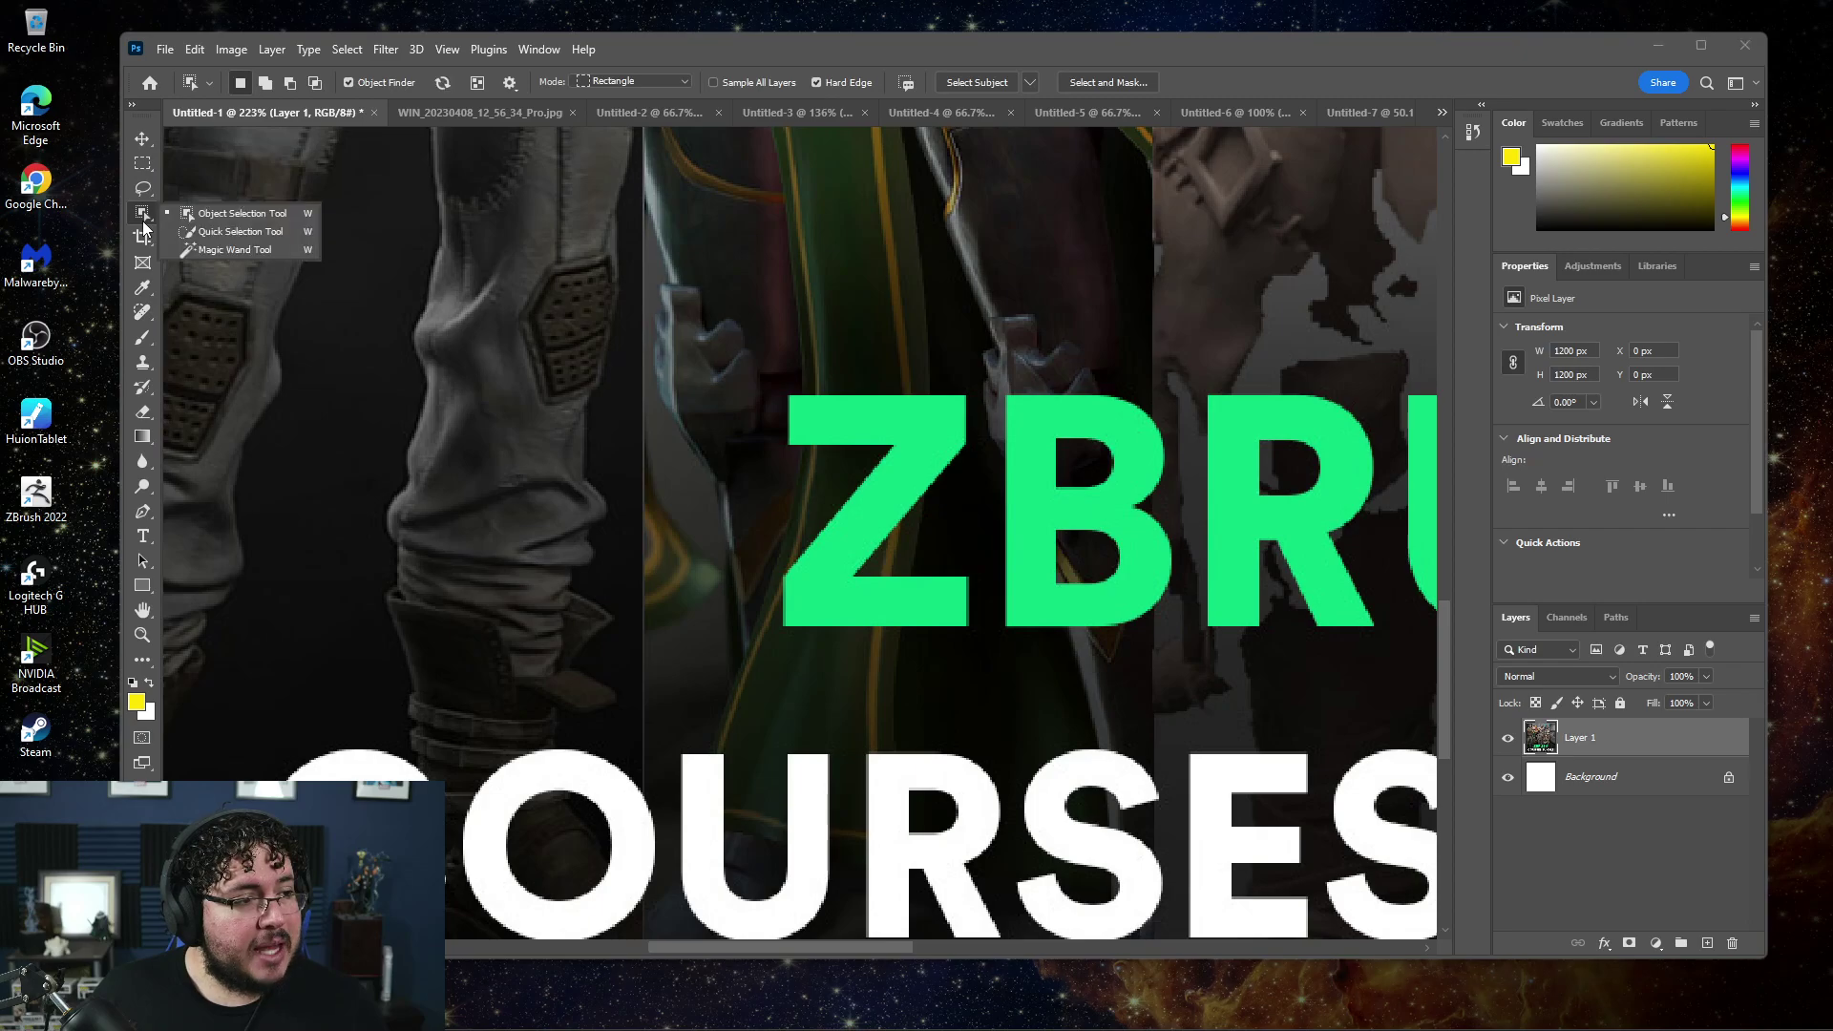
{"action": "left_click", "coordinate": [230, 248]}
{"action": "left_click", "coordinate": [836, 413]}
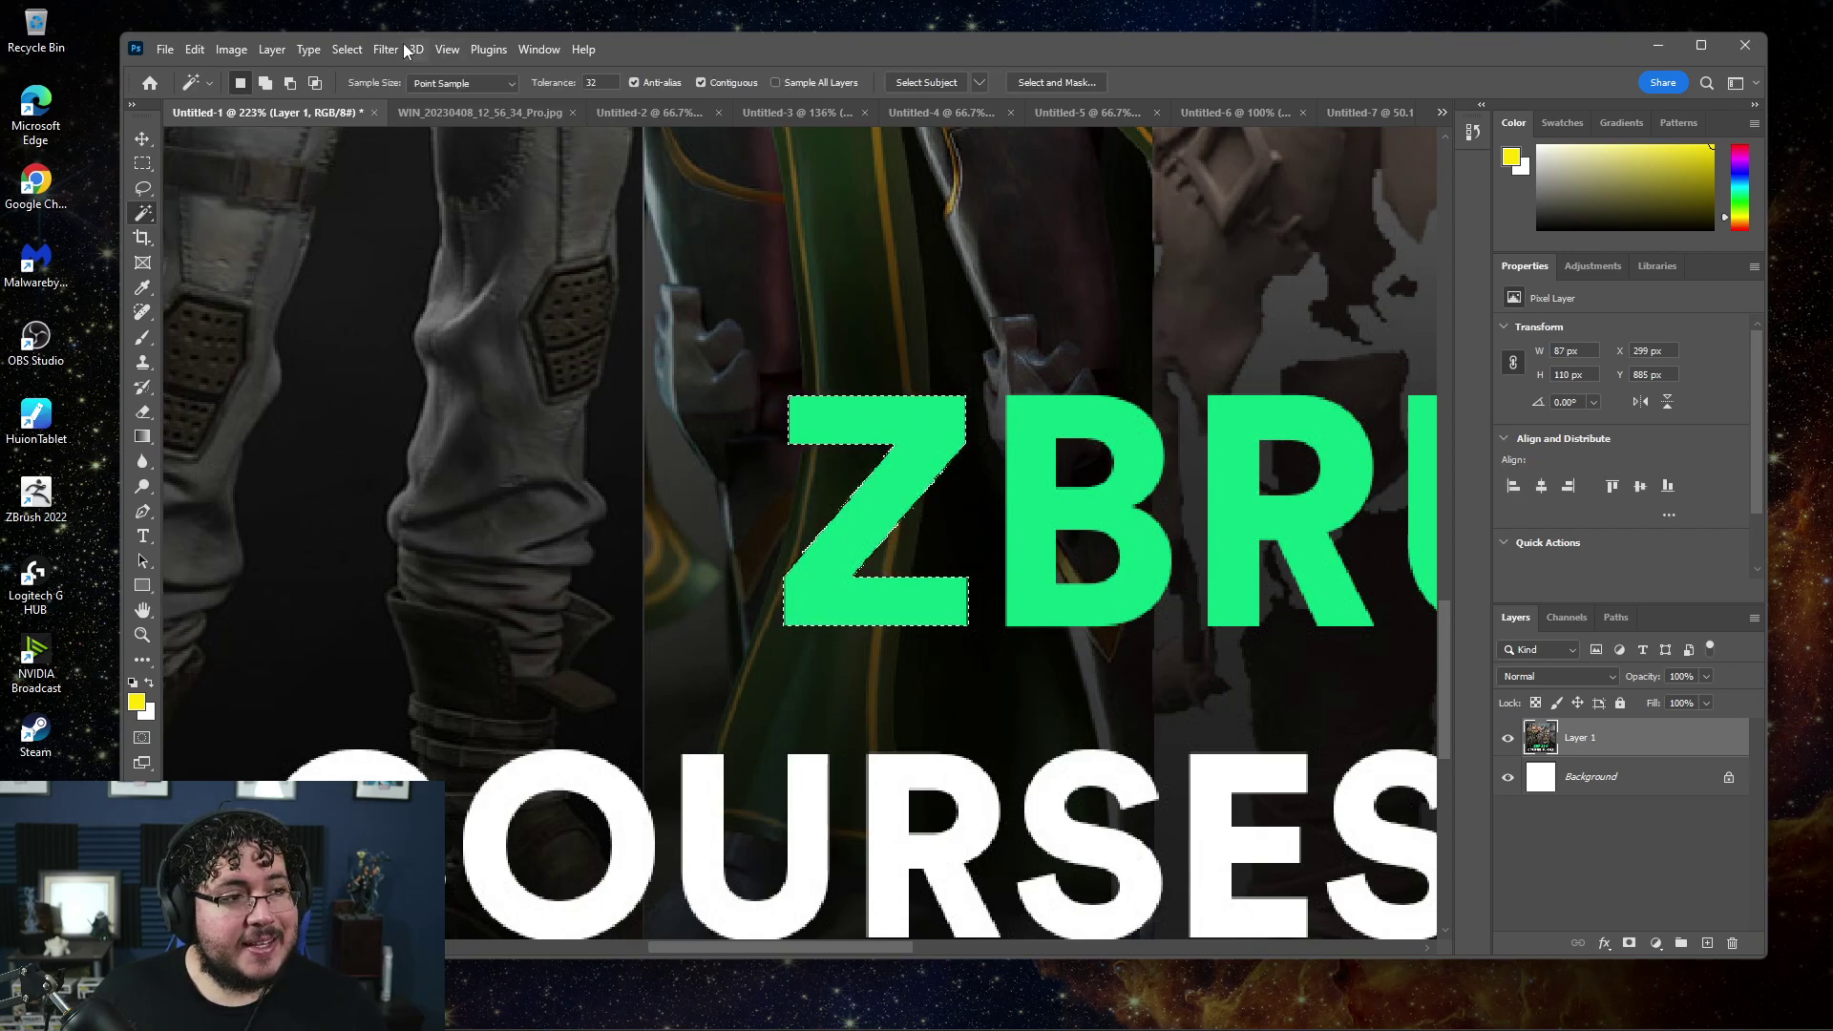
{"action": "left_click", "coordinate": [347, 50]}
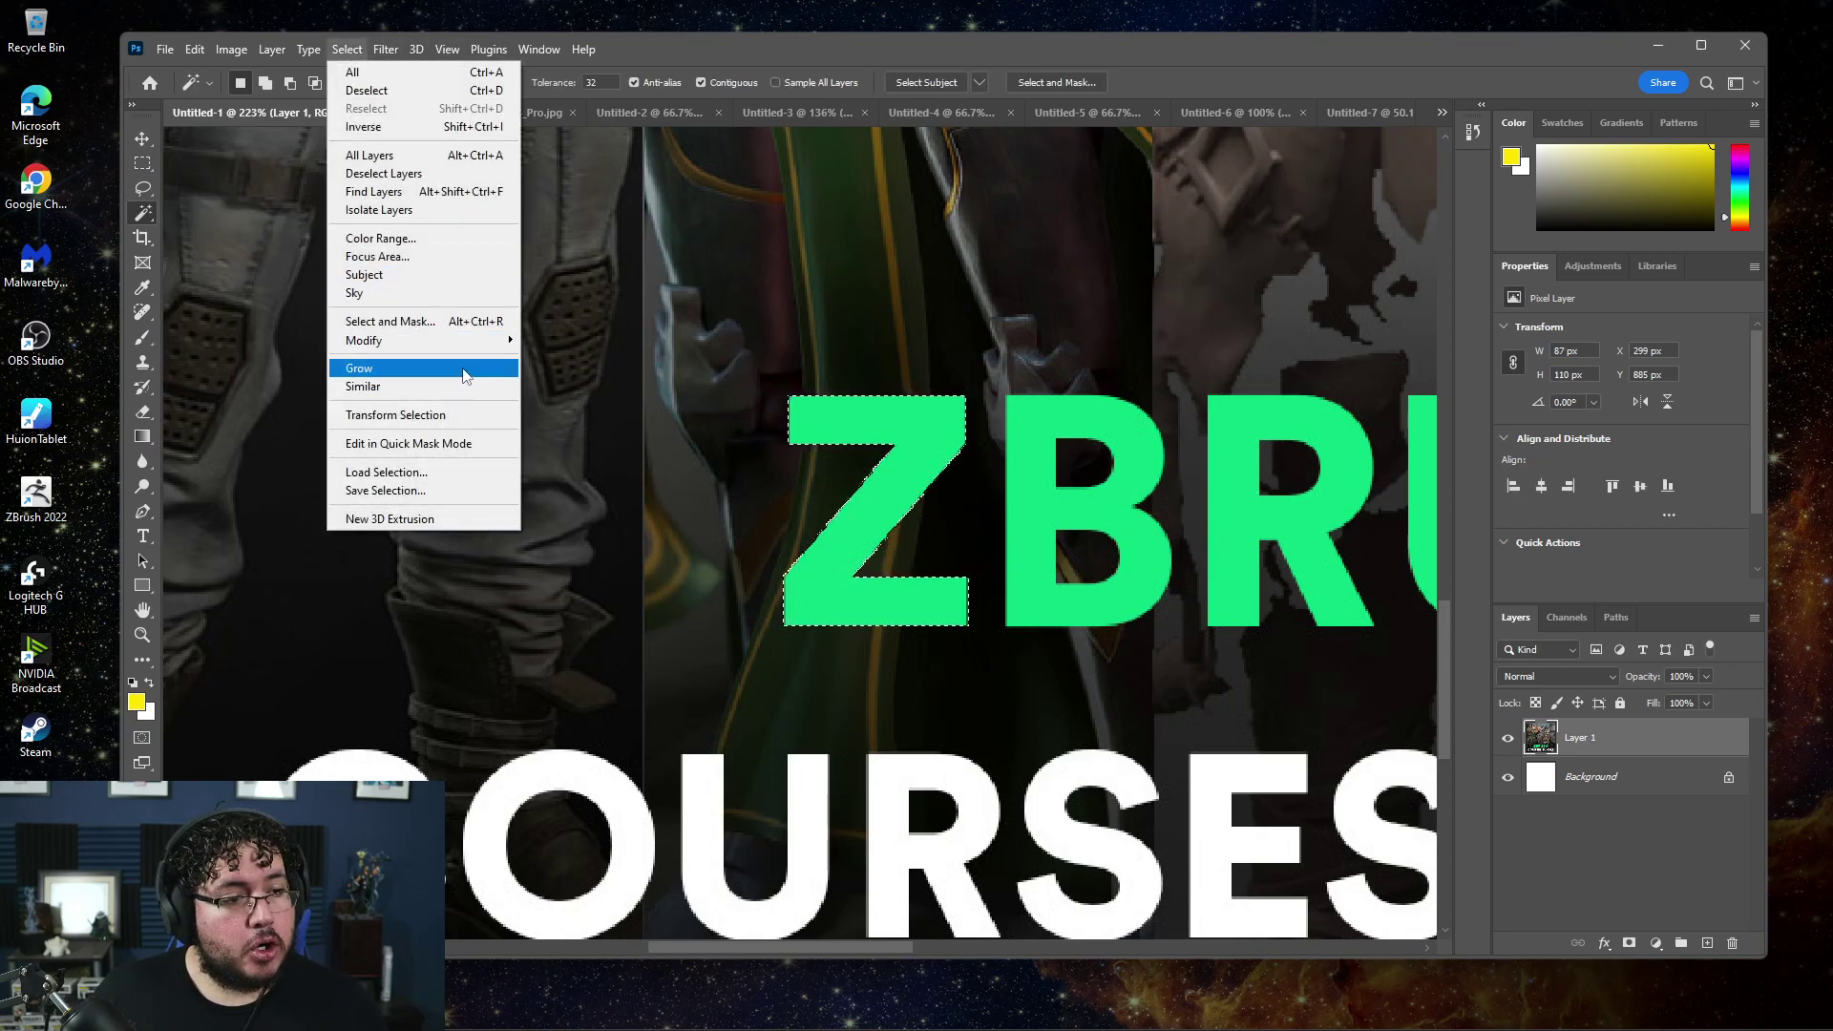
{"action": "mouse_move", "coordinate": [364, 339]}
{"action": "left_click", "coordinate": [589, 378]}
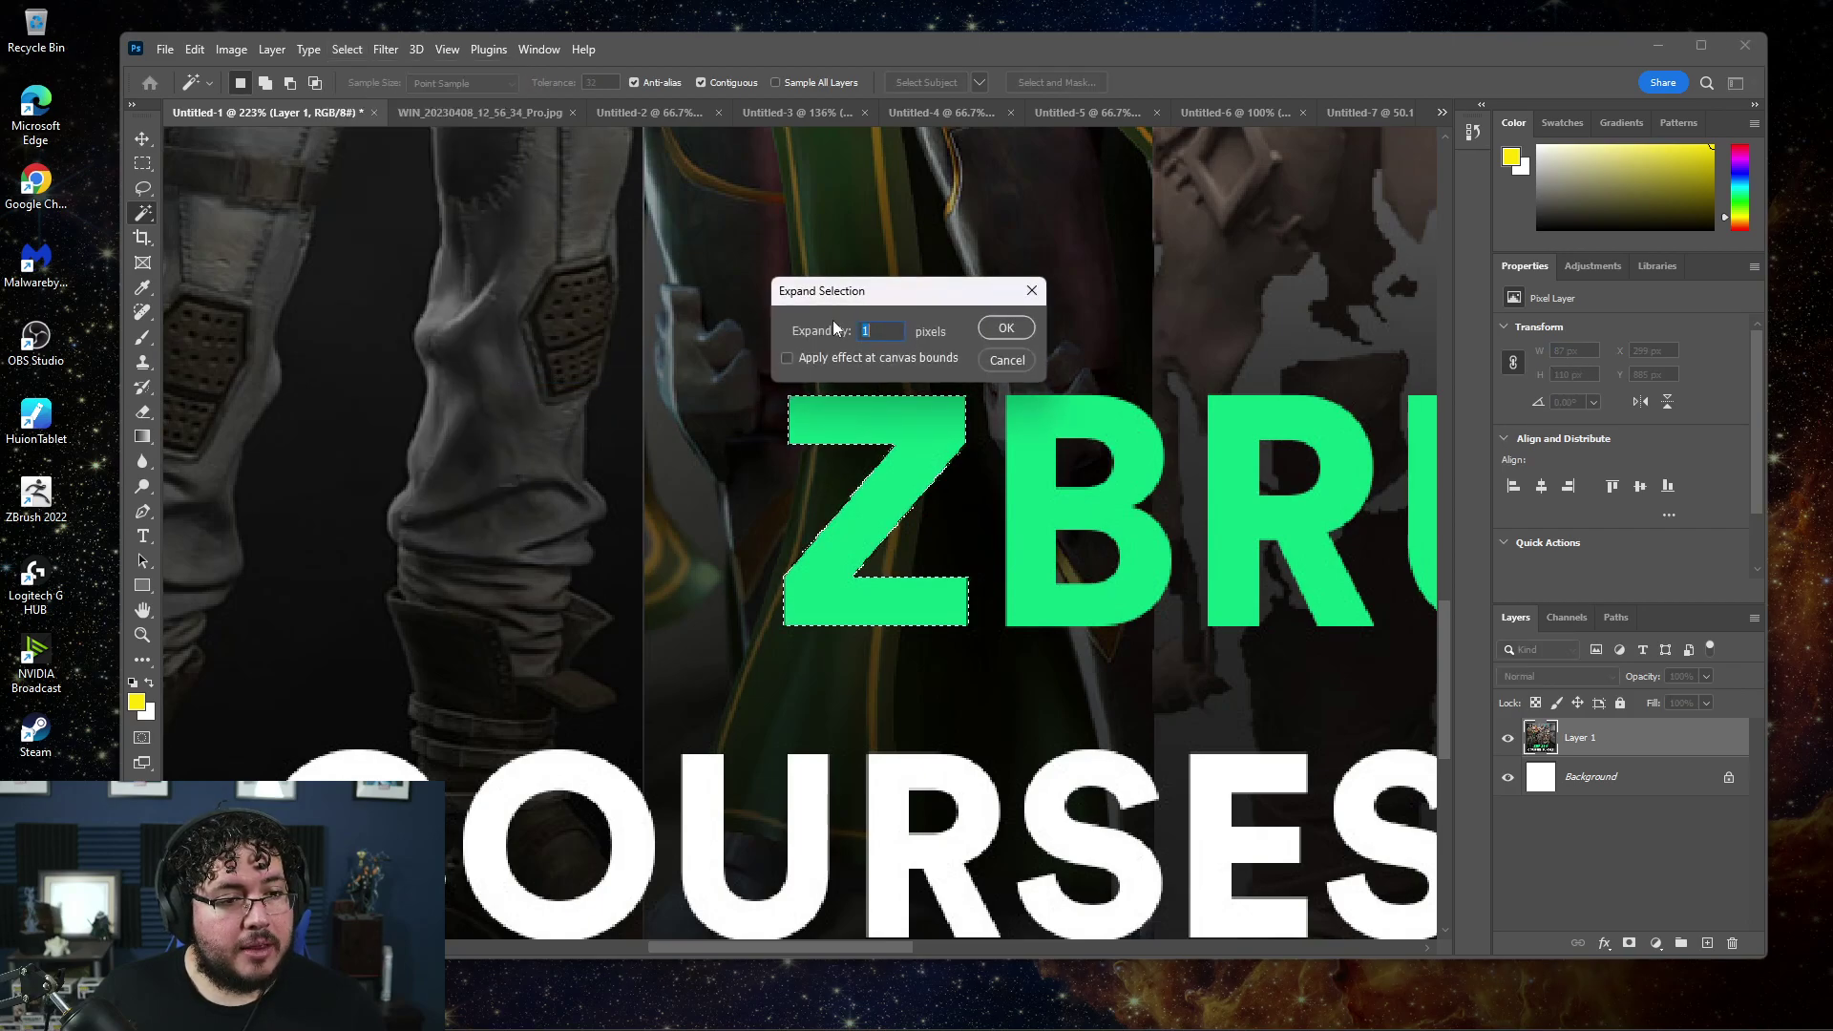
{"action": "left_click", "coordinate": [1003, 328]}
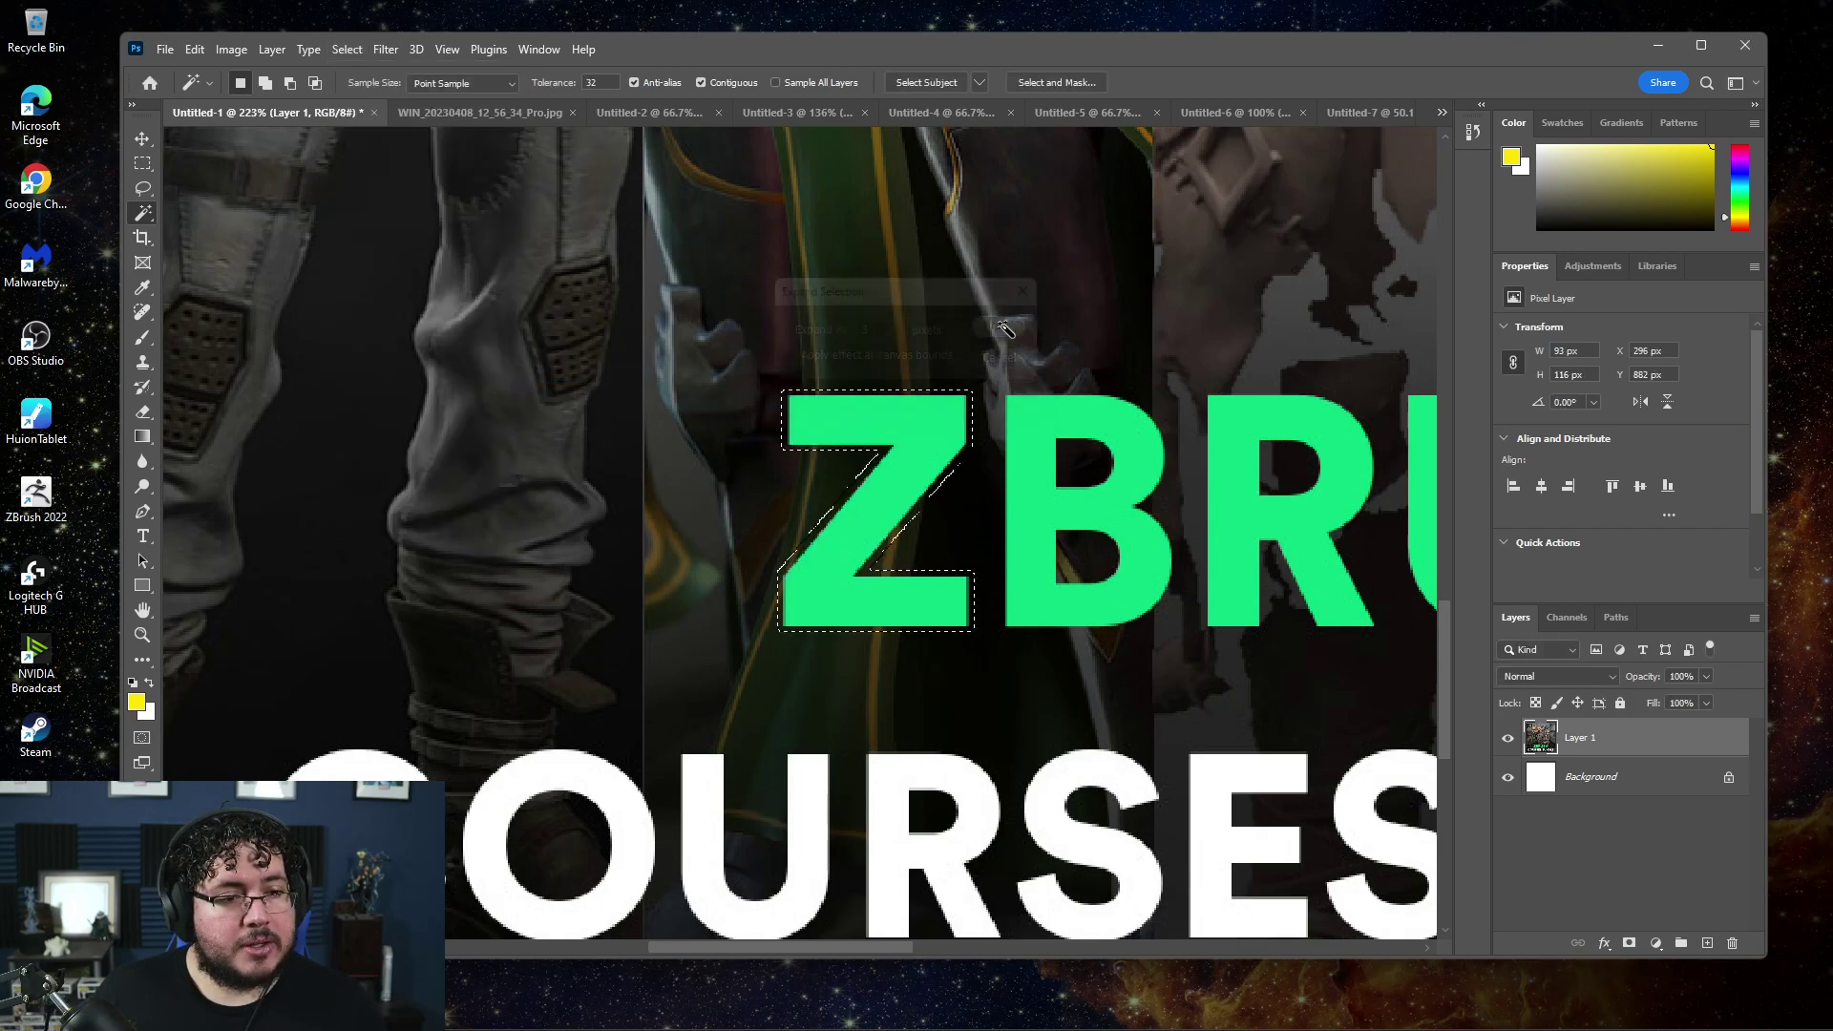
{"action": "right_click", "coordinate": [933, 433]}
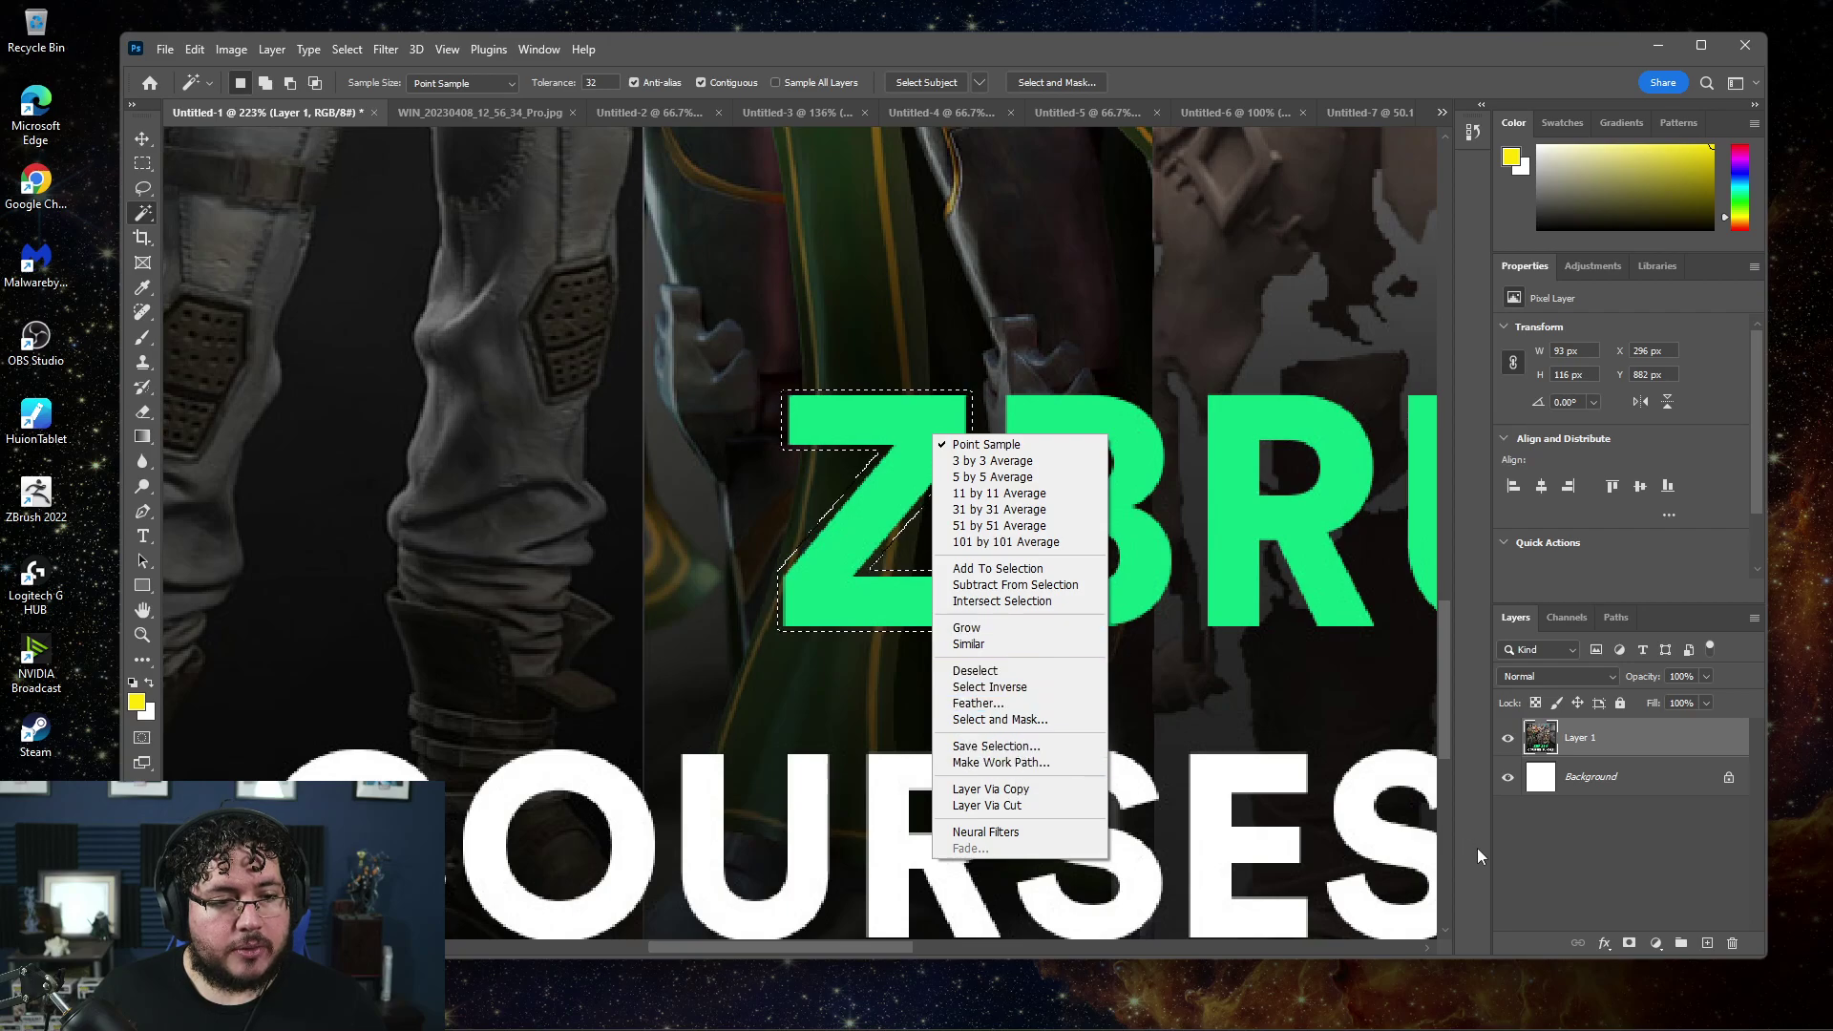
{"action": "left_click", "coordinate": [832, 507]}
{"action": "key", "text": "m"}
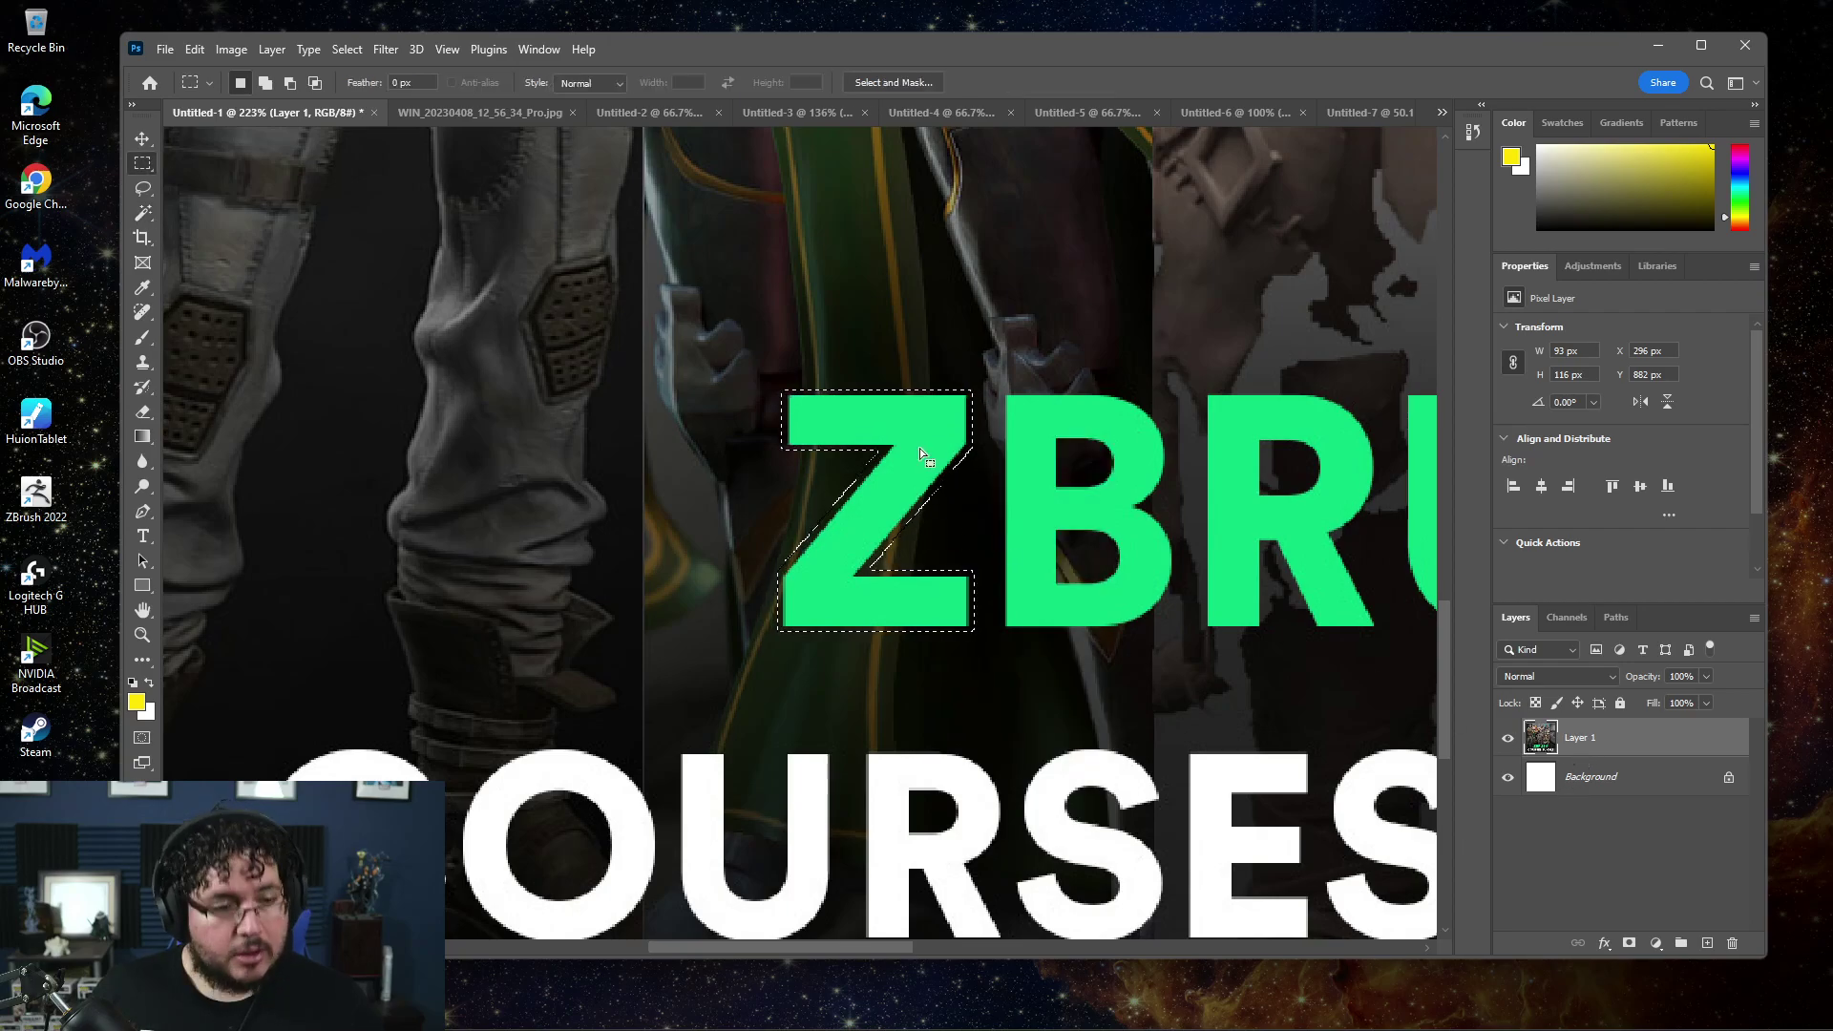
{"action": "right_click", "coordinate": [911, 444]}
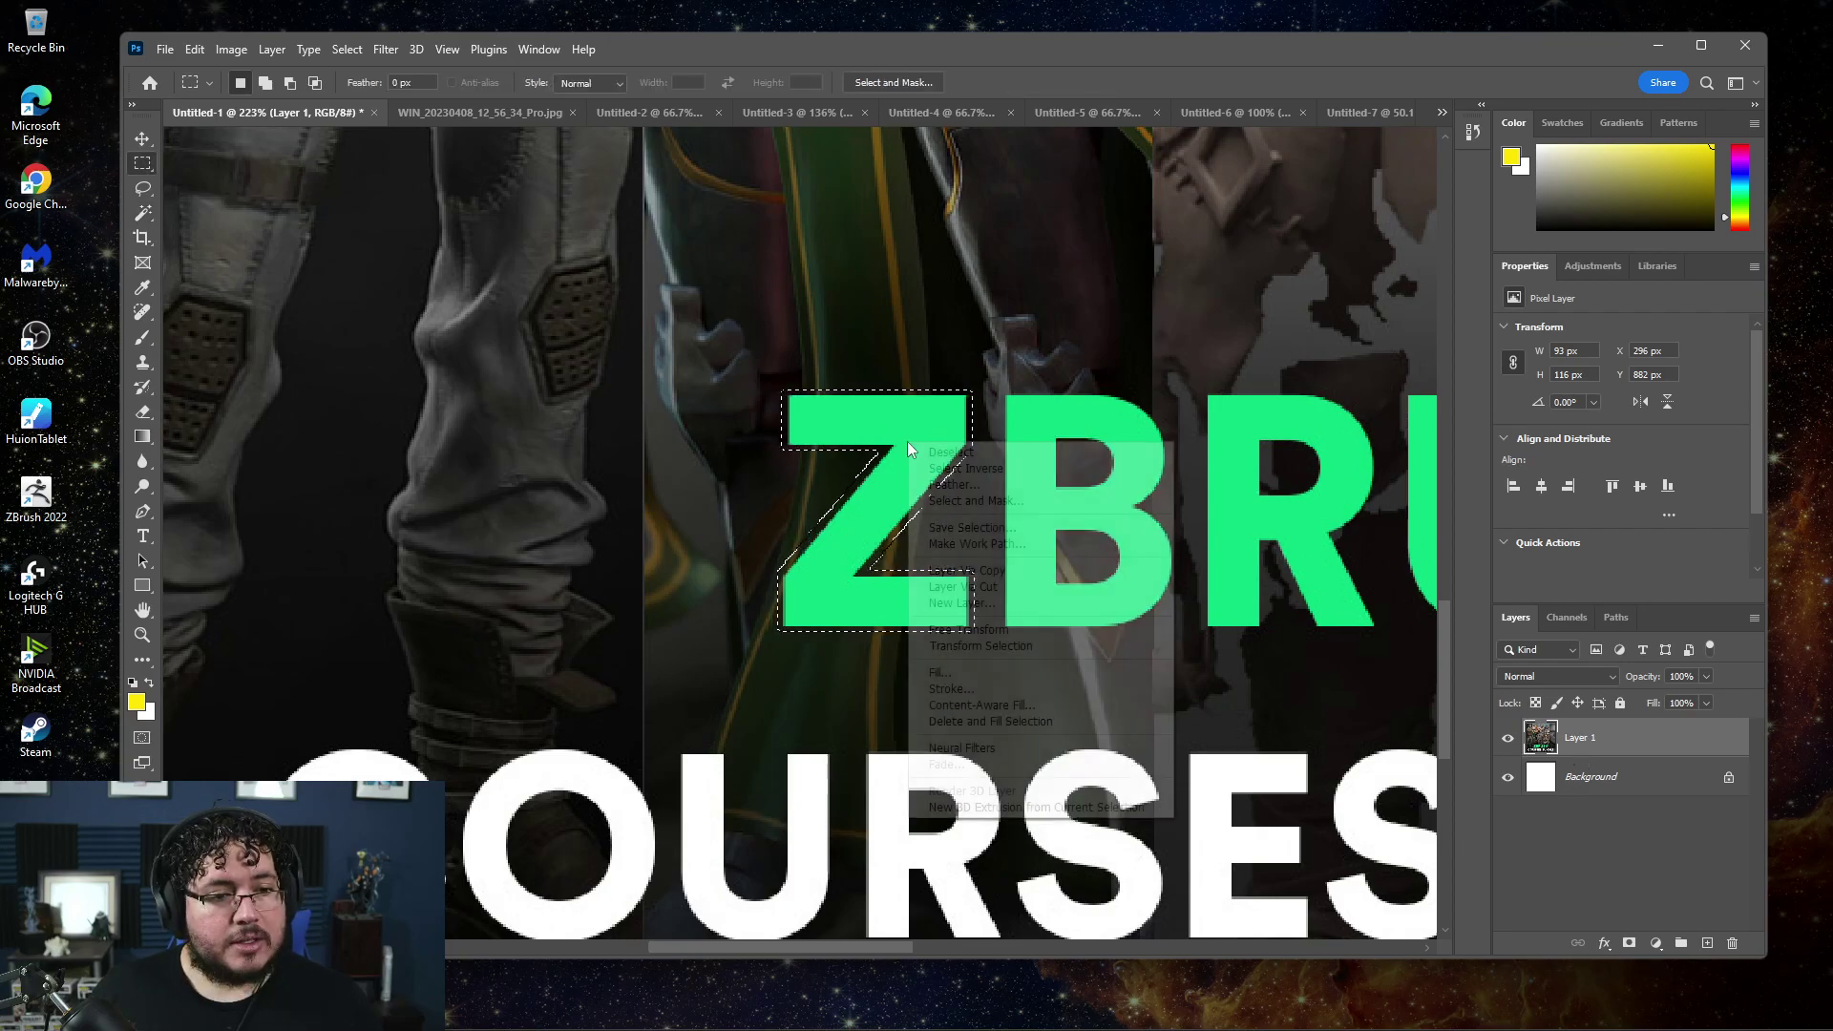
{"action": "left_click", "coordinate": [982, 705]}
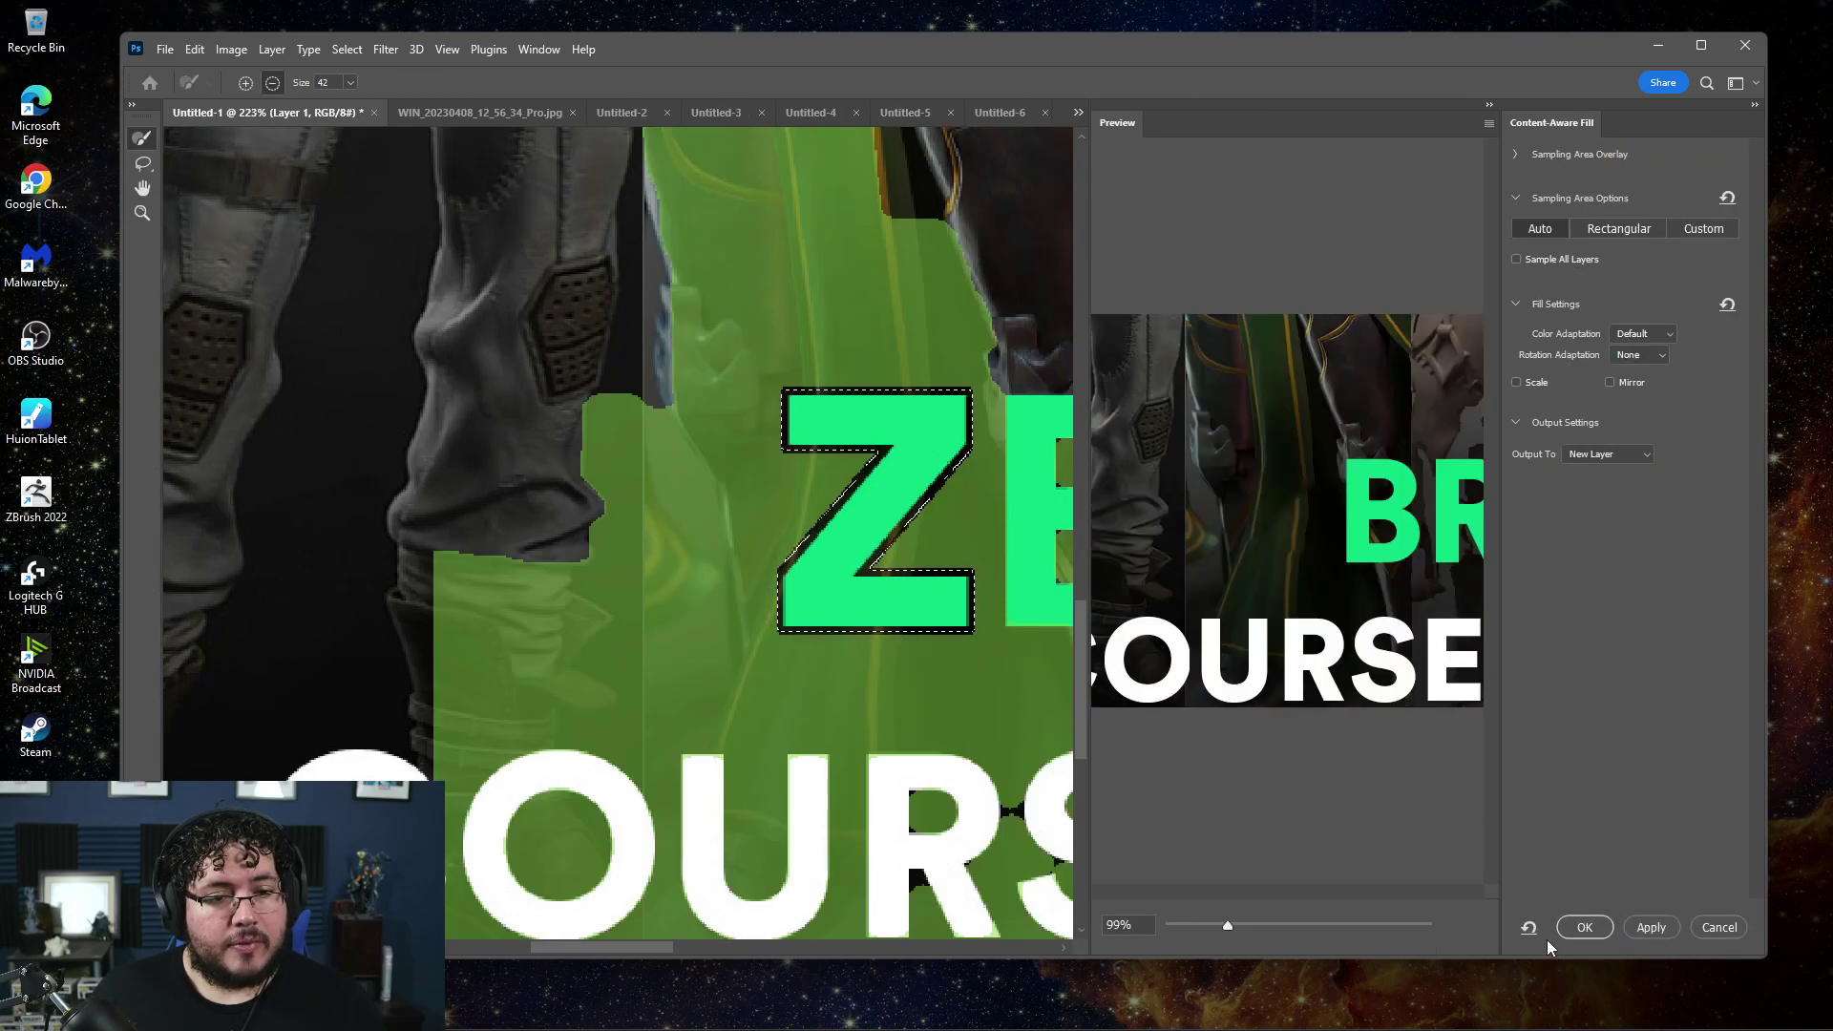
{"action": "key", "text": "Return"}
{"action": "scroll", "coordinate": [925, 491], "scroll_direction": "up", "scroll_amount": 3}
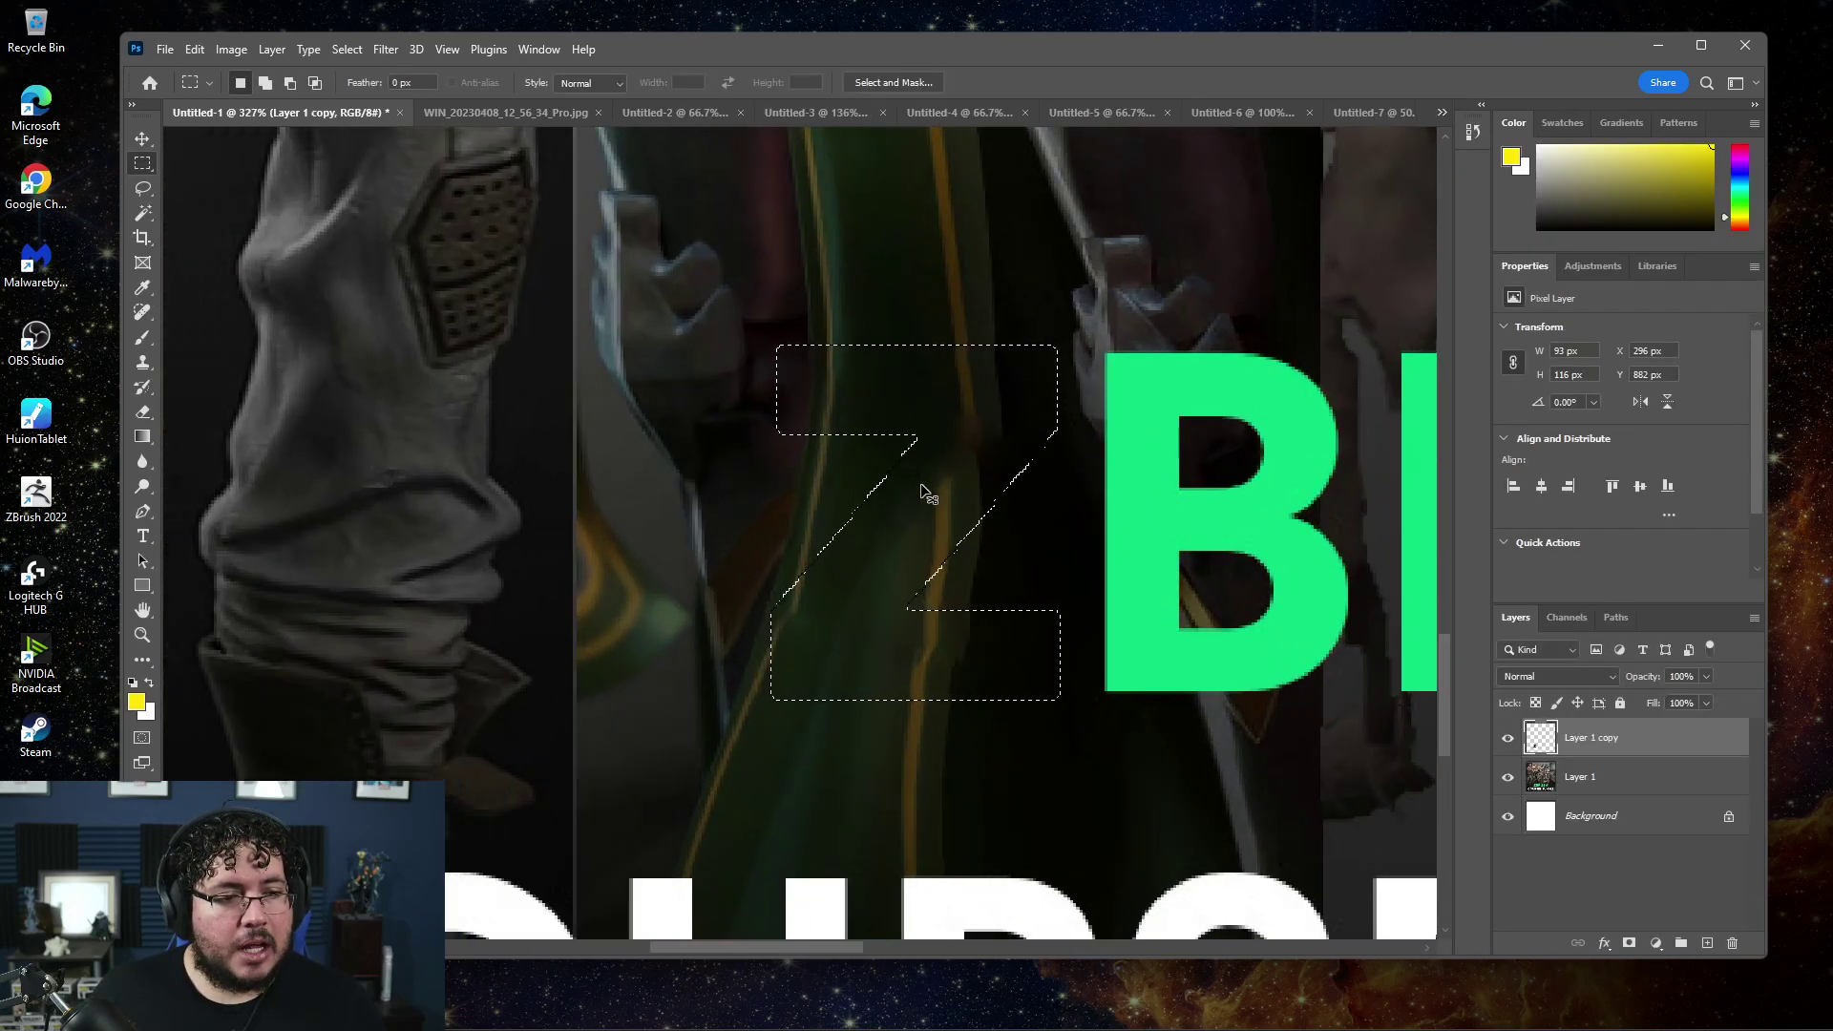
{"action": "key", "text": "ctrl+d"}
{"action": "scroll", "coordinate": [1009, 457], "scroll_direction": "down", "scroll_amount": 5}
{"action": "scroll", "coordinate": [1010, 455], "scroll_direction": "down", "scroll_amount": 3}
{"action": "scroll", "coordinate": [989, 470], "scroll_direction": "down", "scroll_amount": 2}
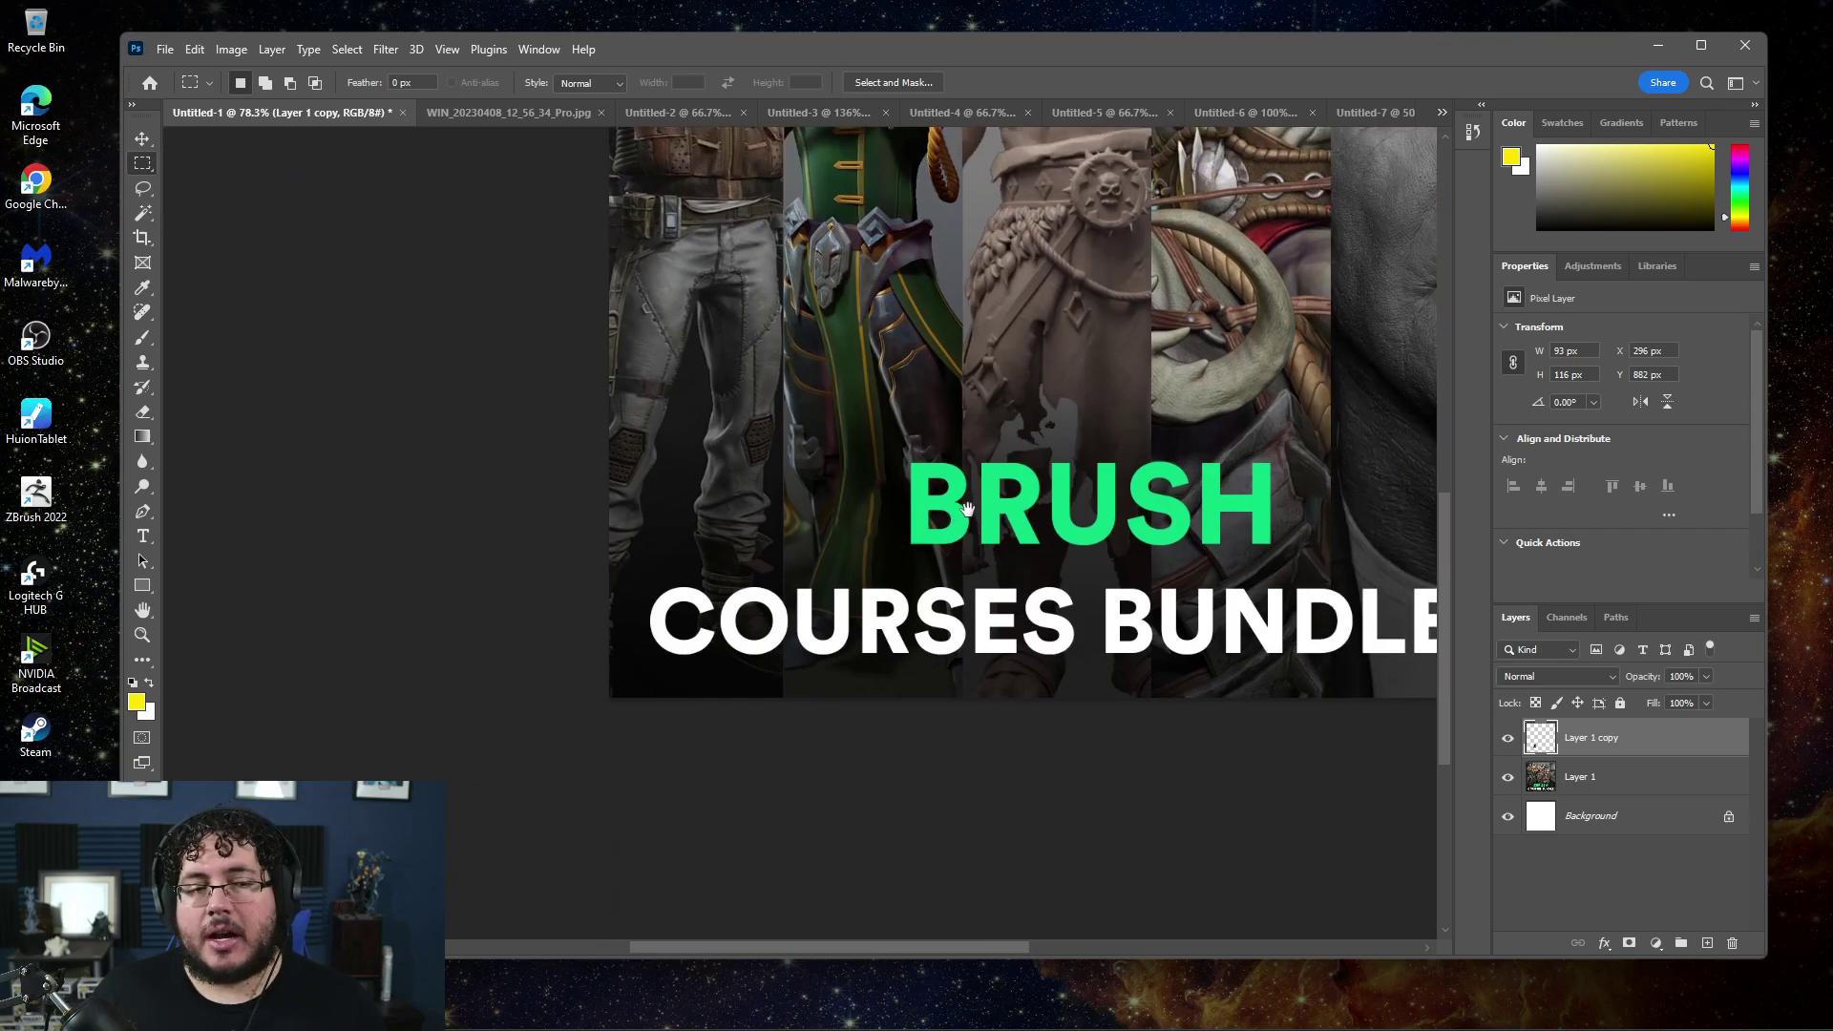
{"action": "scroll", "coordinate": [970, 483], "scroll_direction": "down", "scroll_amount": 2}
{"action": "scroll", "coordinate": [980, 459], "scroll_direction": "down", "scroll_amount": 1}
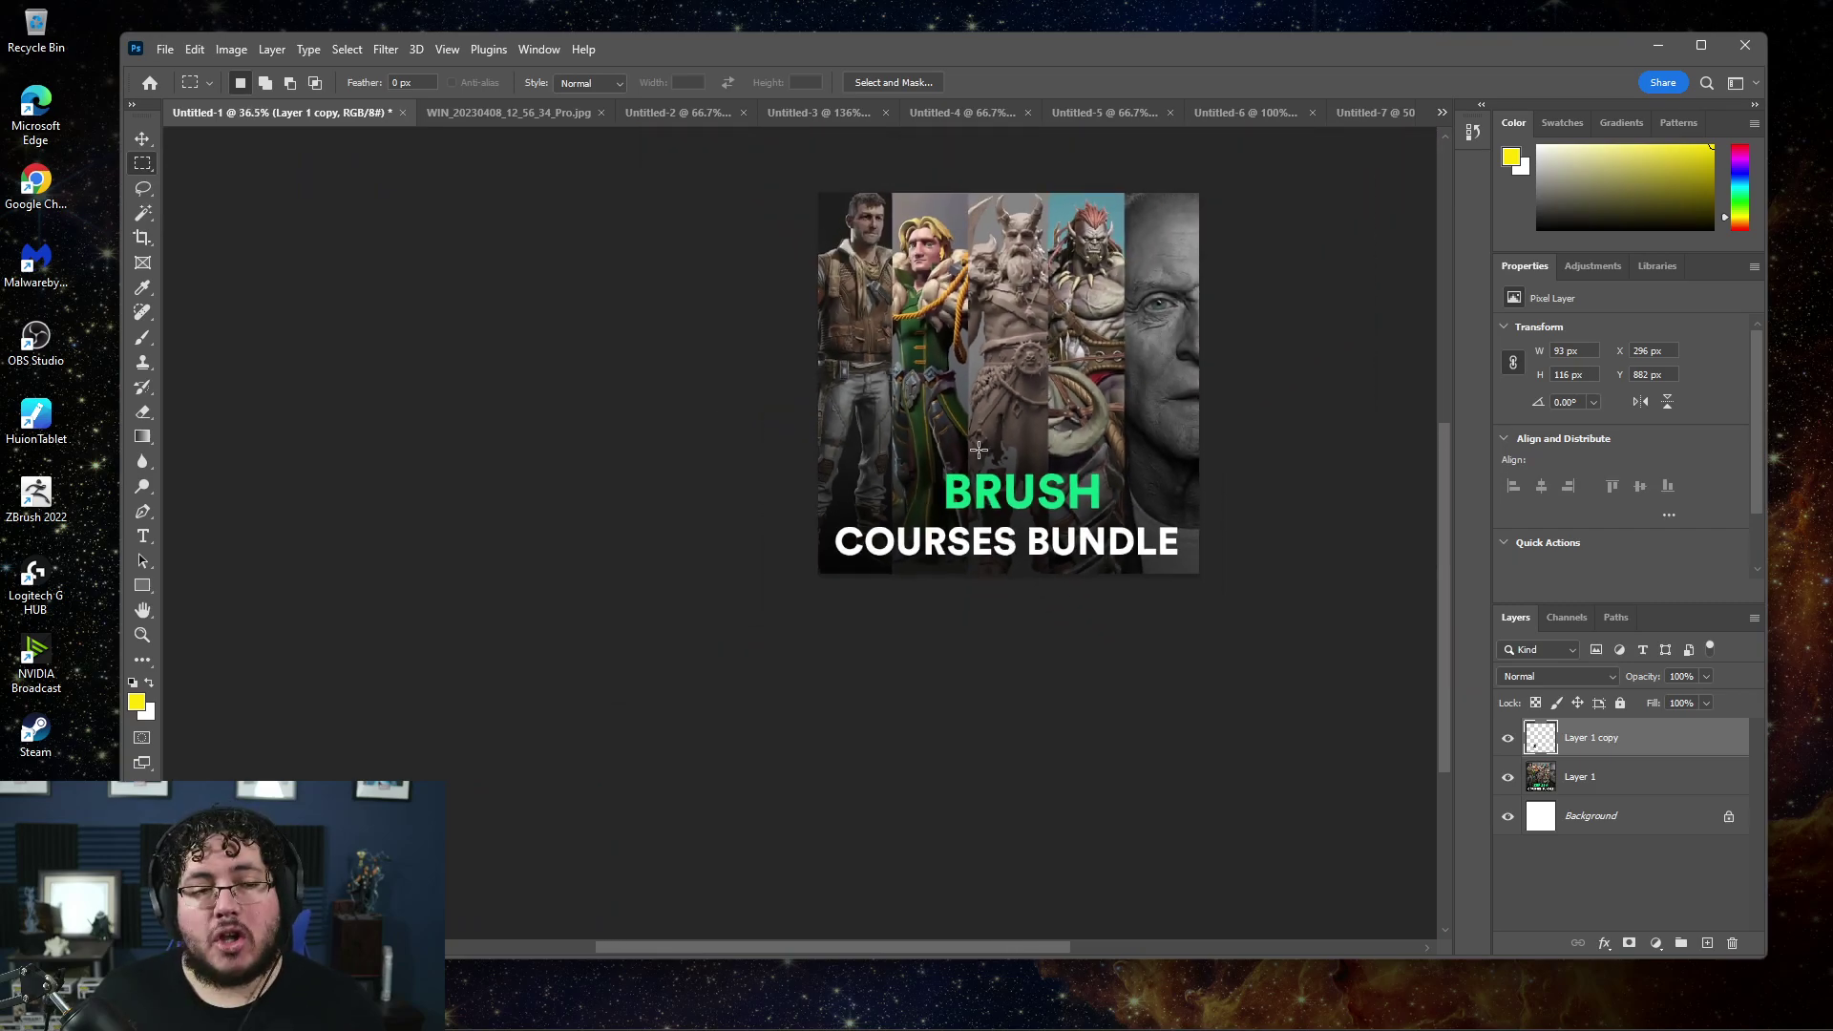
{"action": "scroll", "coordinate": [981, 451], "scroll_direction": "up", "scroll_amount": 2}
{"action": "scroll", "coordinate": [984, 436], "scroll_direction": "up", "scroll_amount": 2}
{"action": "key", "text": "ctrl+z"}
{"action": "key", "text": "ctrl+z"}
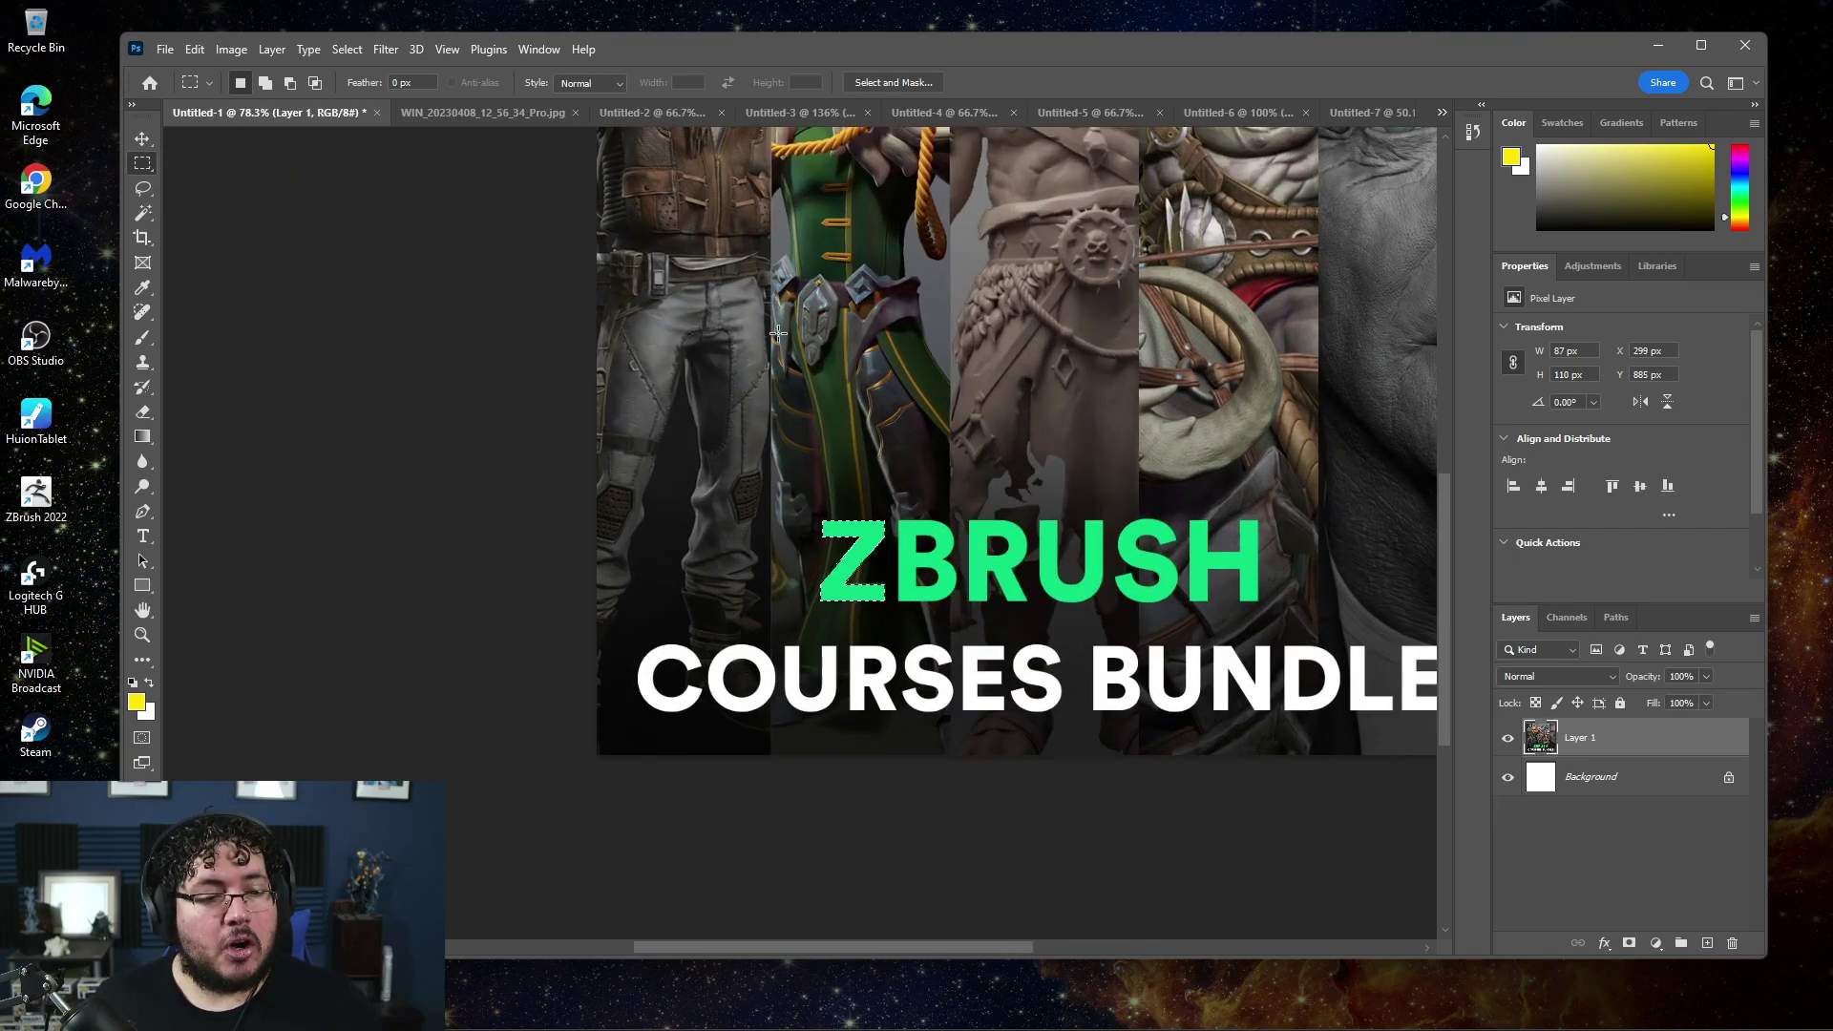
{"action": "key", "text": "ctrl+d"}
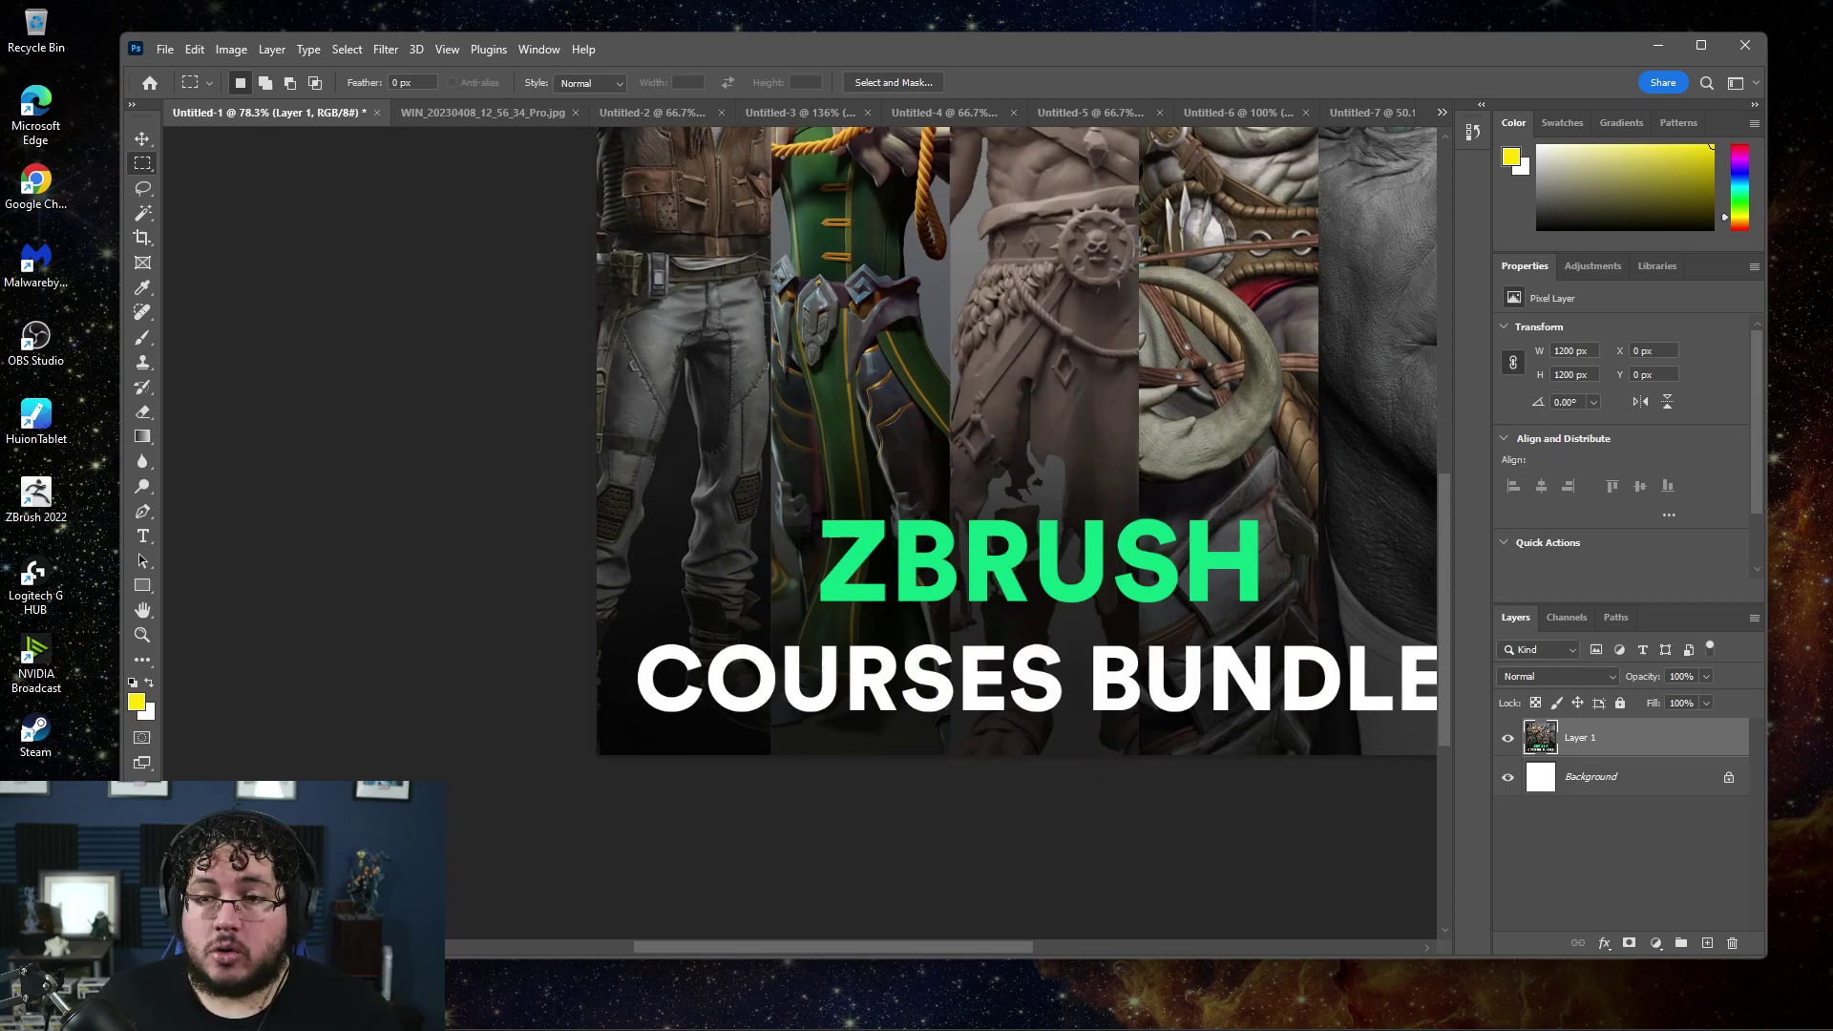
Create a Clipboard-sized new document and paste the black-and-white Saltillo house photo
{"action": "key", "text": "super"}
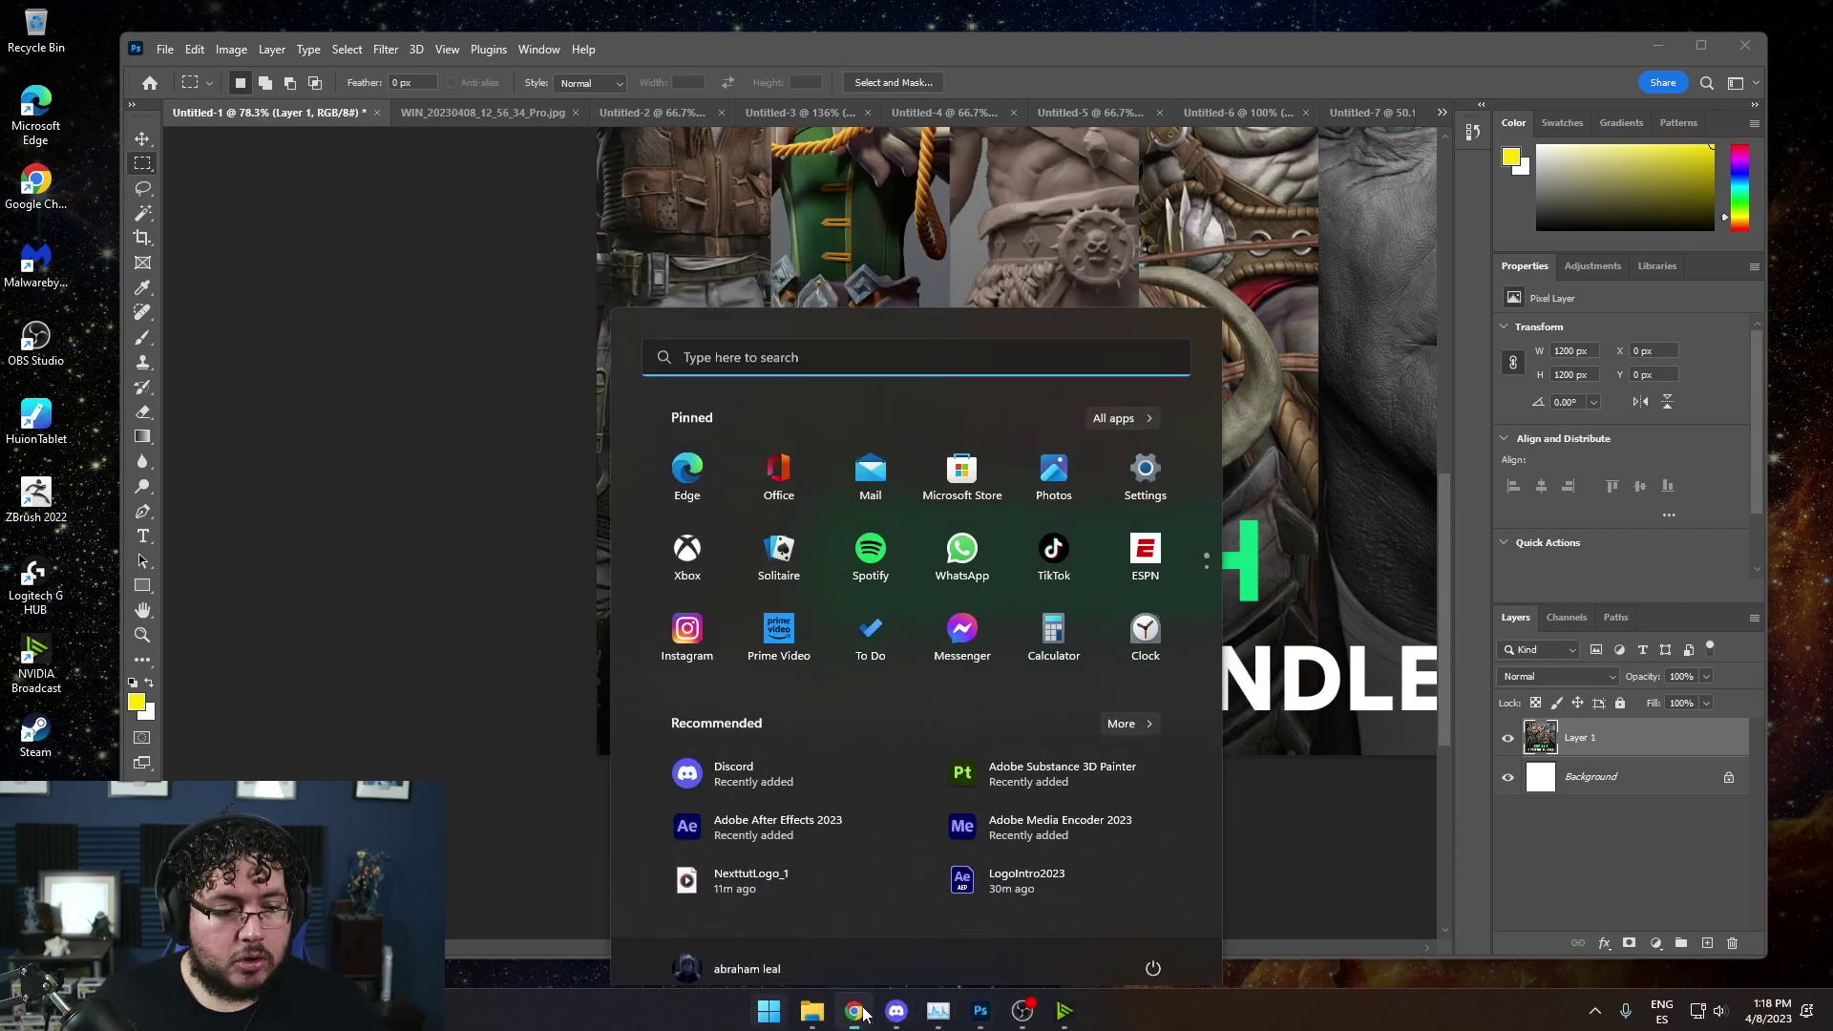
{"action": "key", "text": "super"}
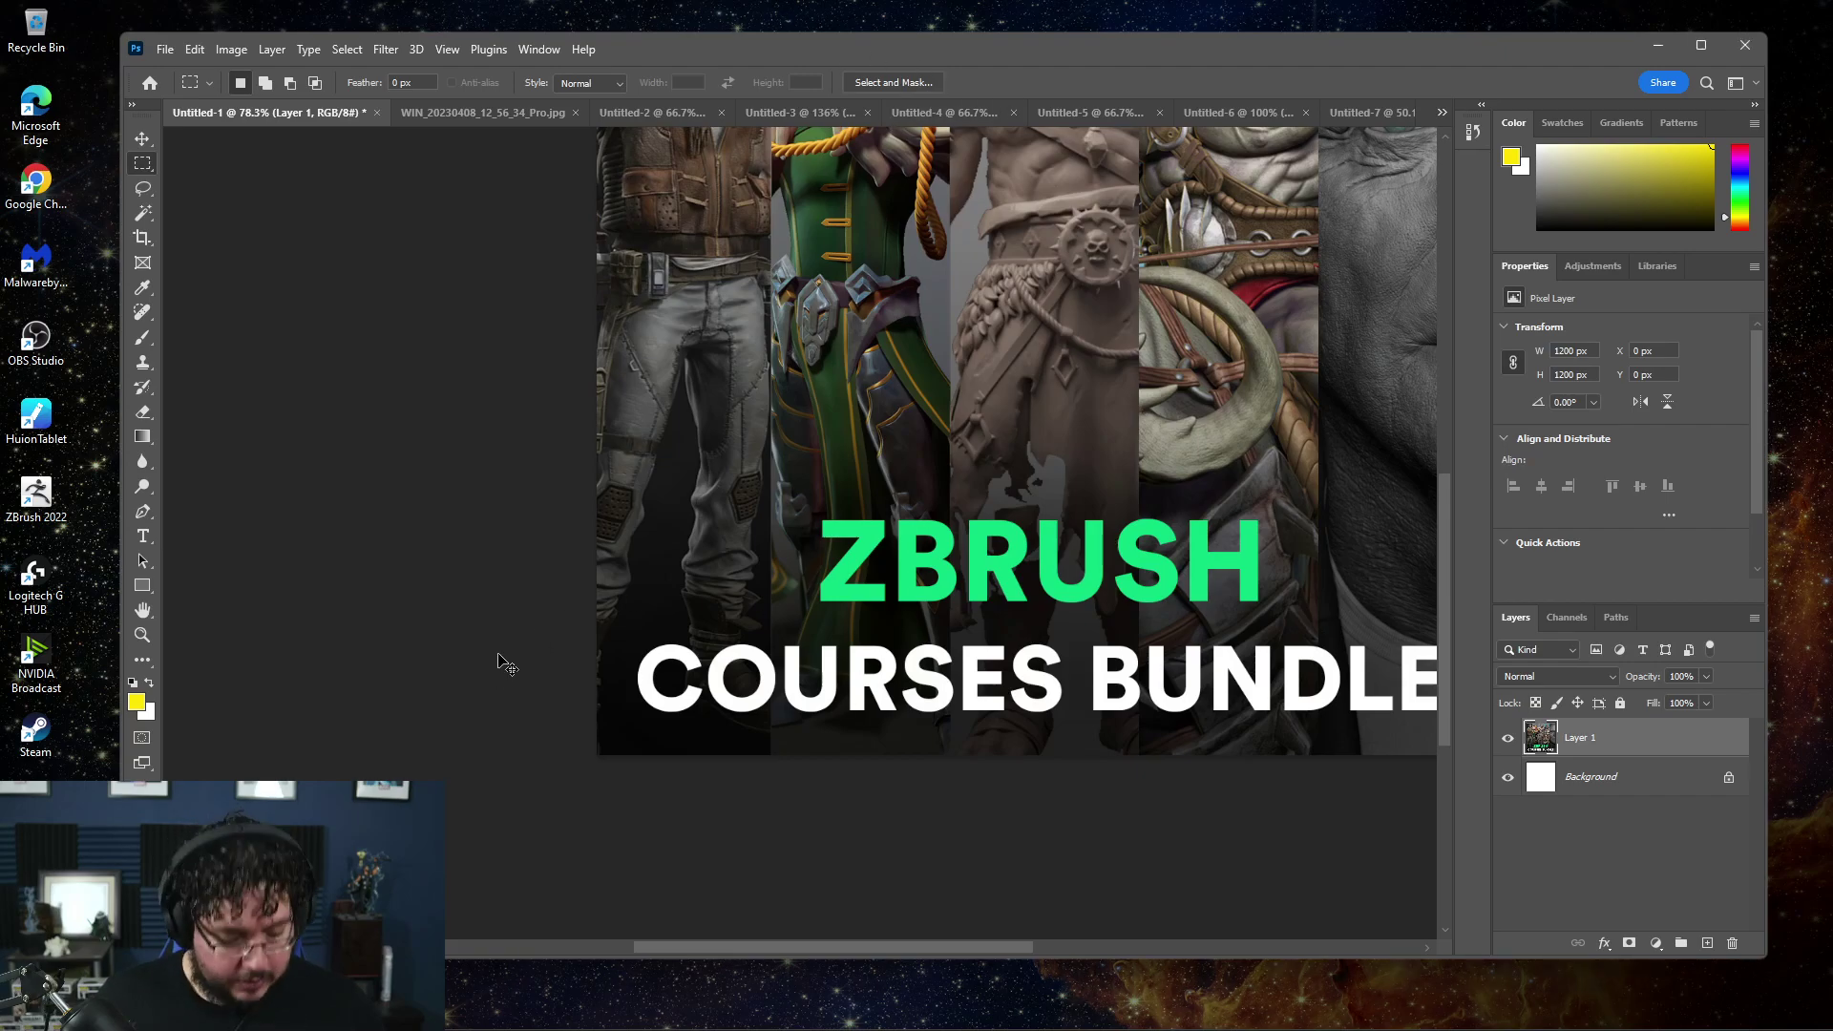
{"action": "key", "text": "ctrl+n"}
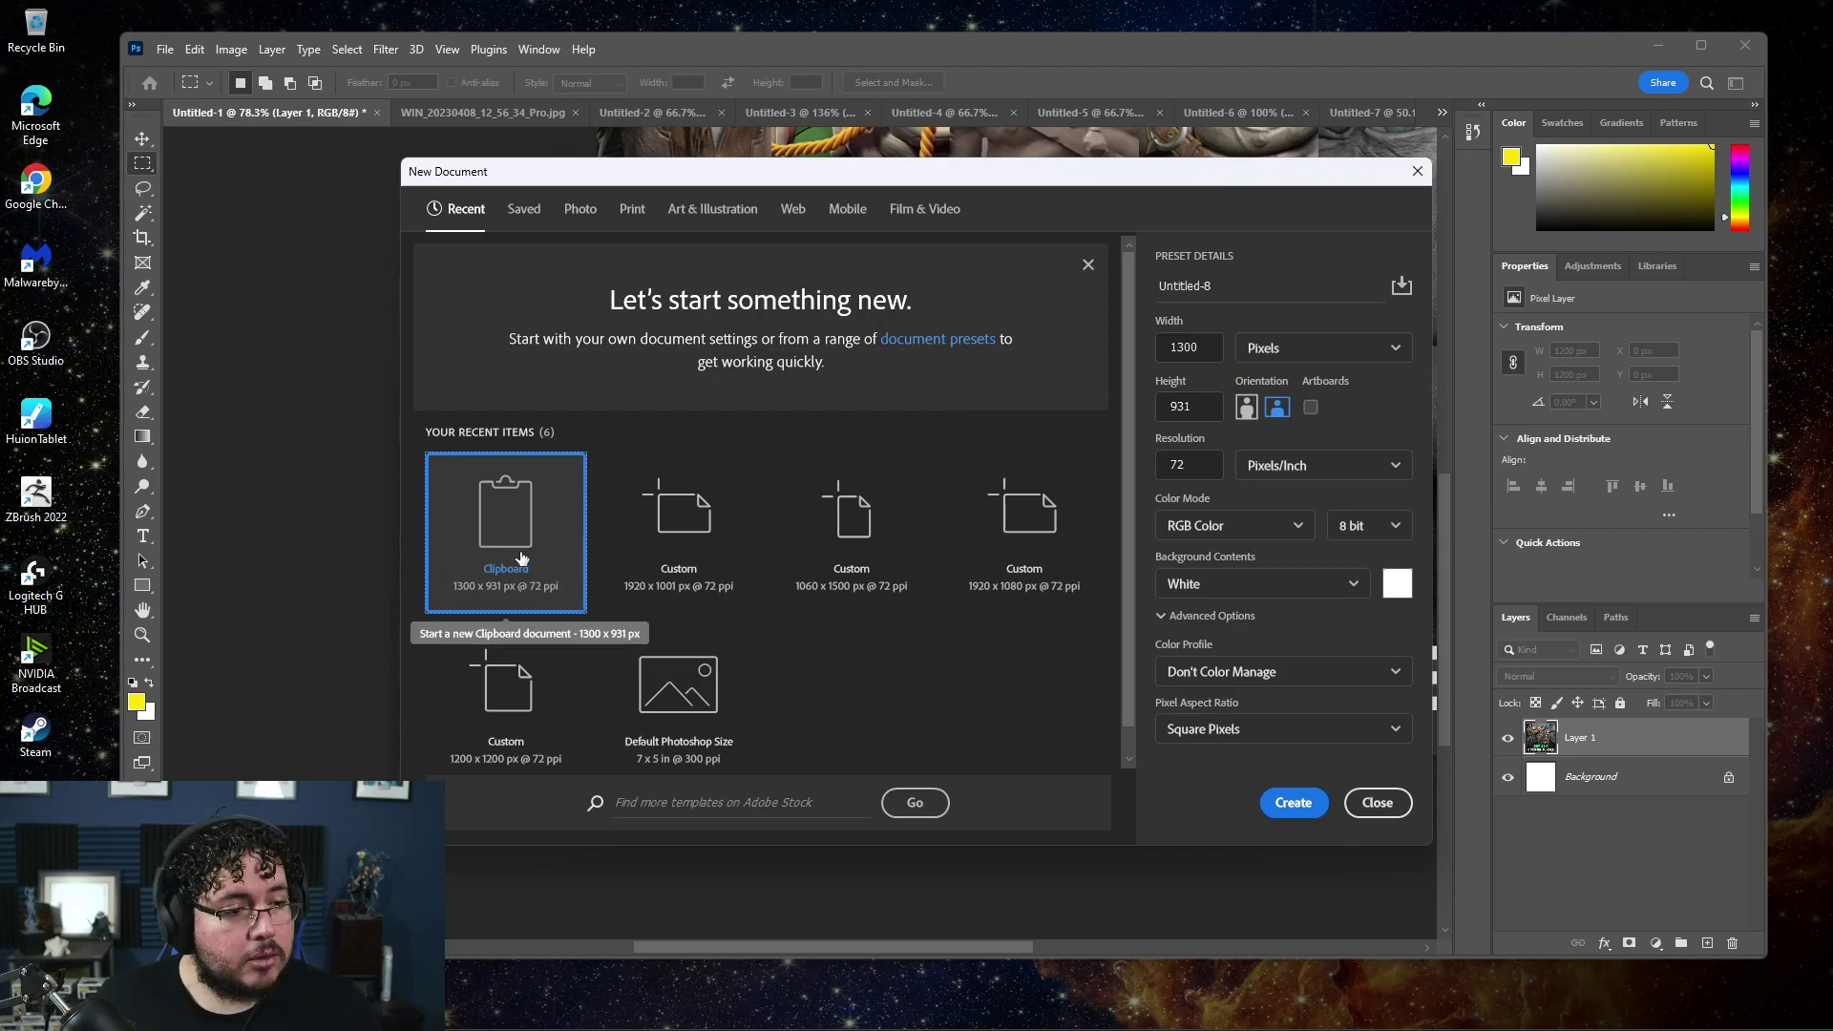
{"action": "double_click", "coordinate": [520, 560]}
{"action": "key", "text": "ctrl+v"}
{"action": "scroll", "coordinate": [959, 575], "scroll_direction": "up", "scroll_amount": 1}
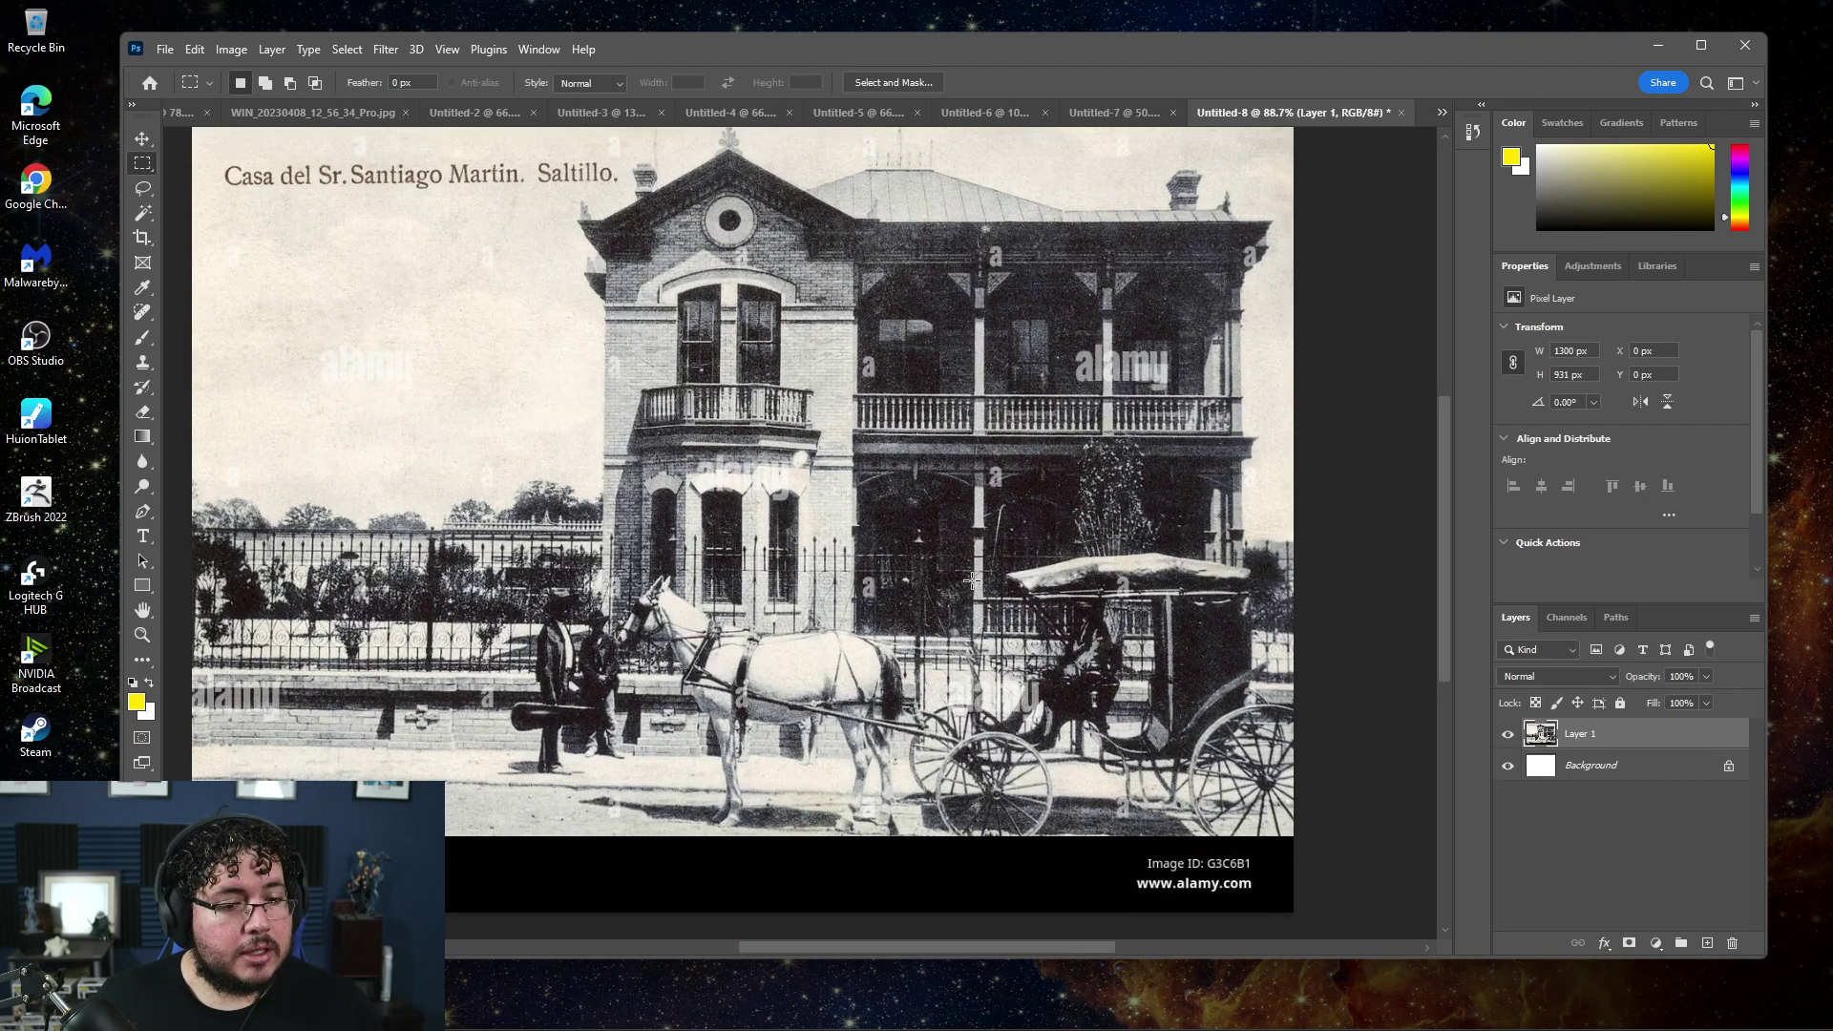
{"action": "scroll", "coordinate": [982, 570], "scroll_direction": "down", "scroll_amount": 2}
{"action": "scroll", "coordinate": [983, 570], "scroll_direction": "up", "scroll_amount": 1}
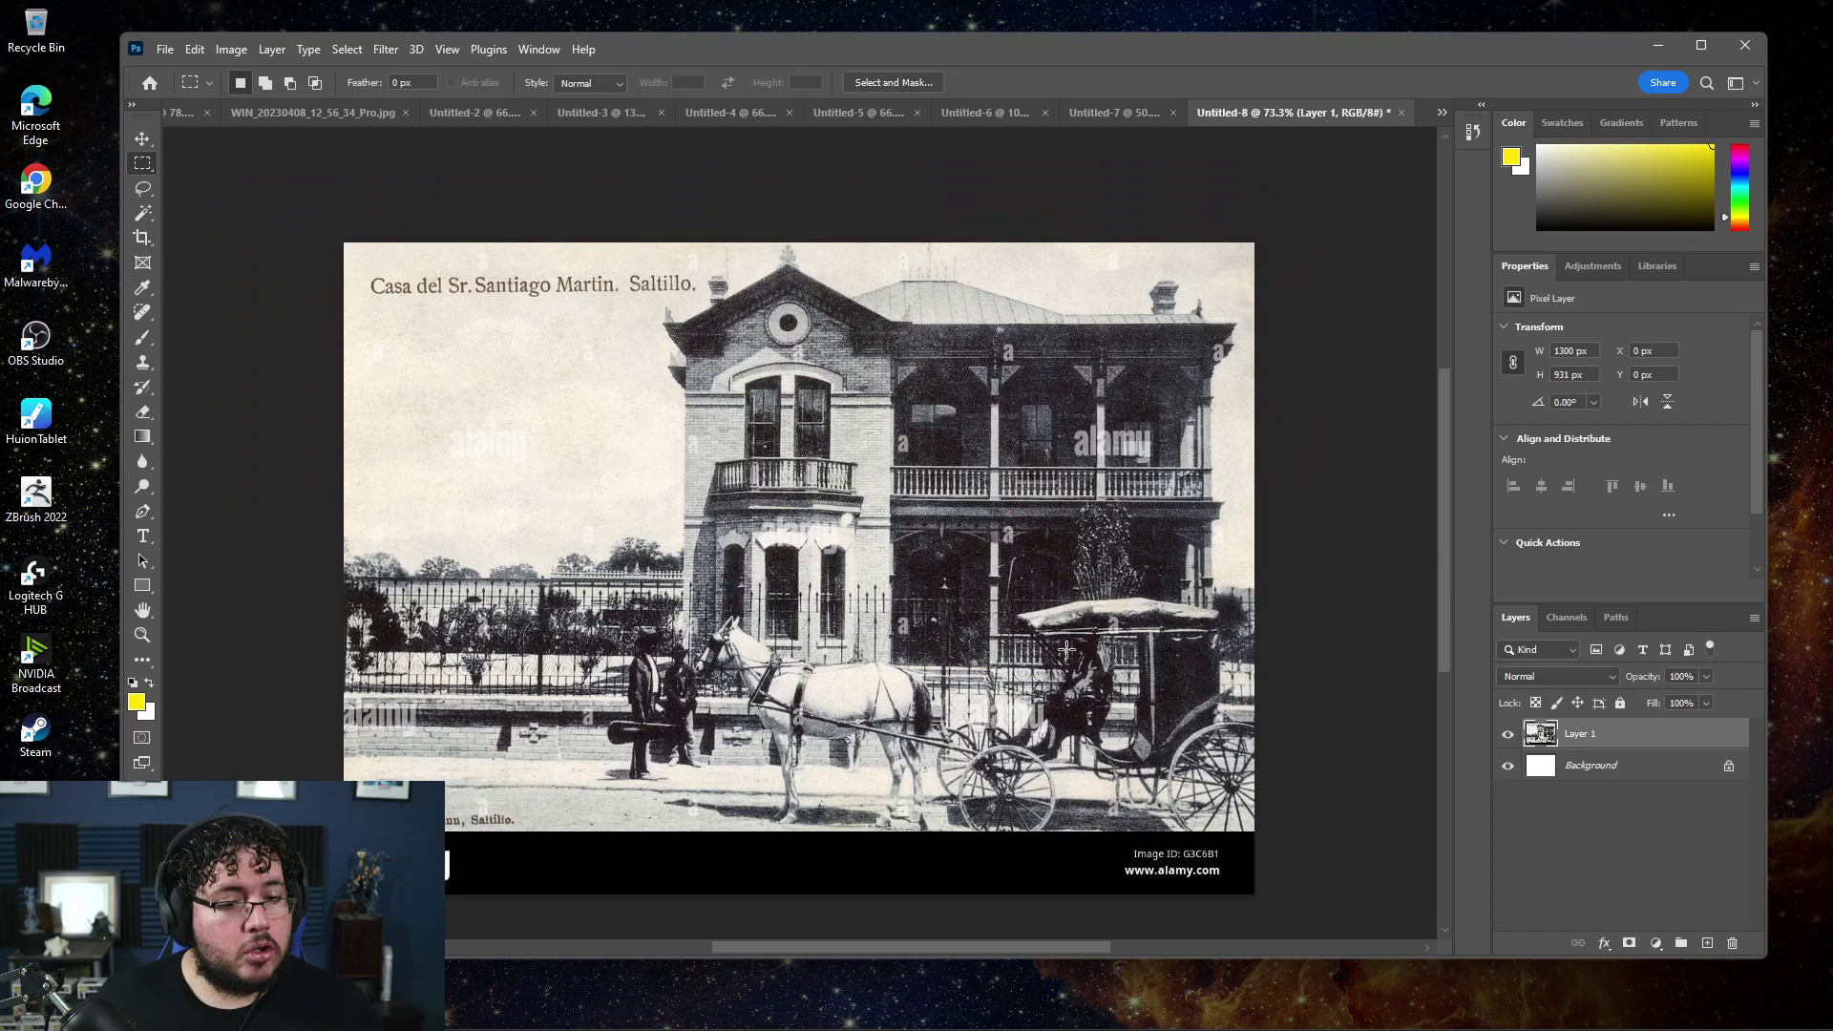
Crop the bottom watermark strip off the Saltillo house photo
{"action": "key", "text": "c"}
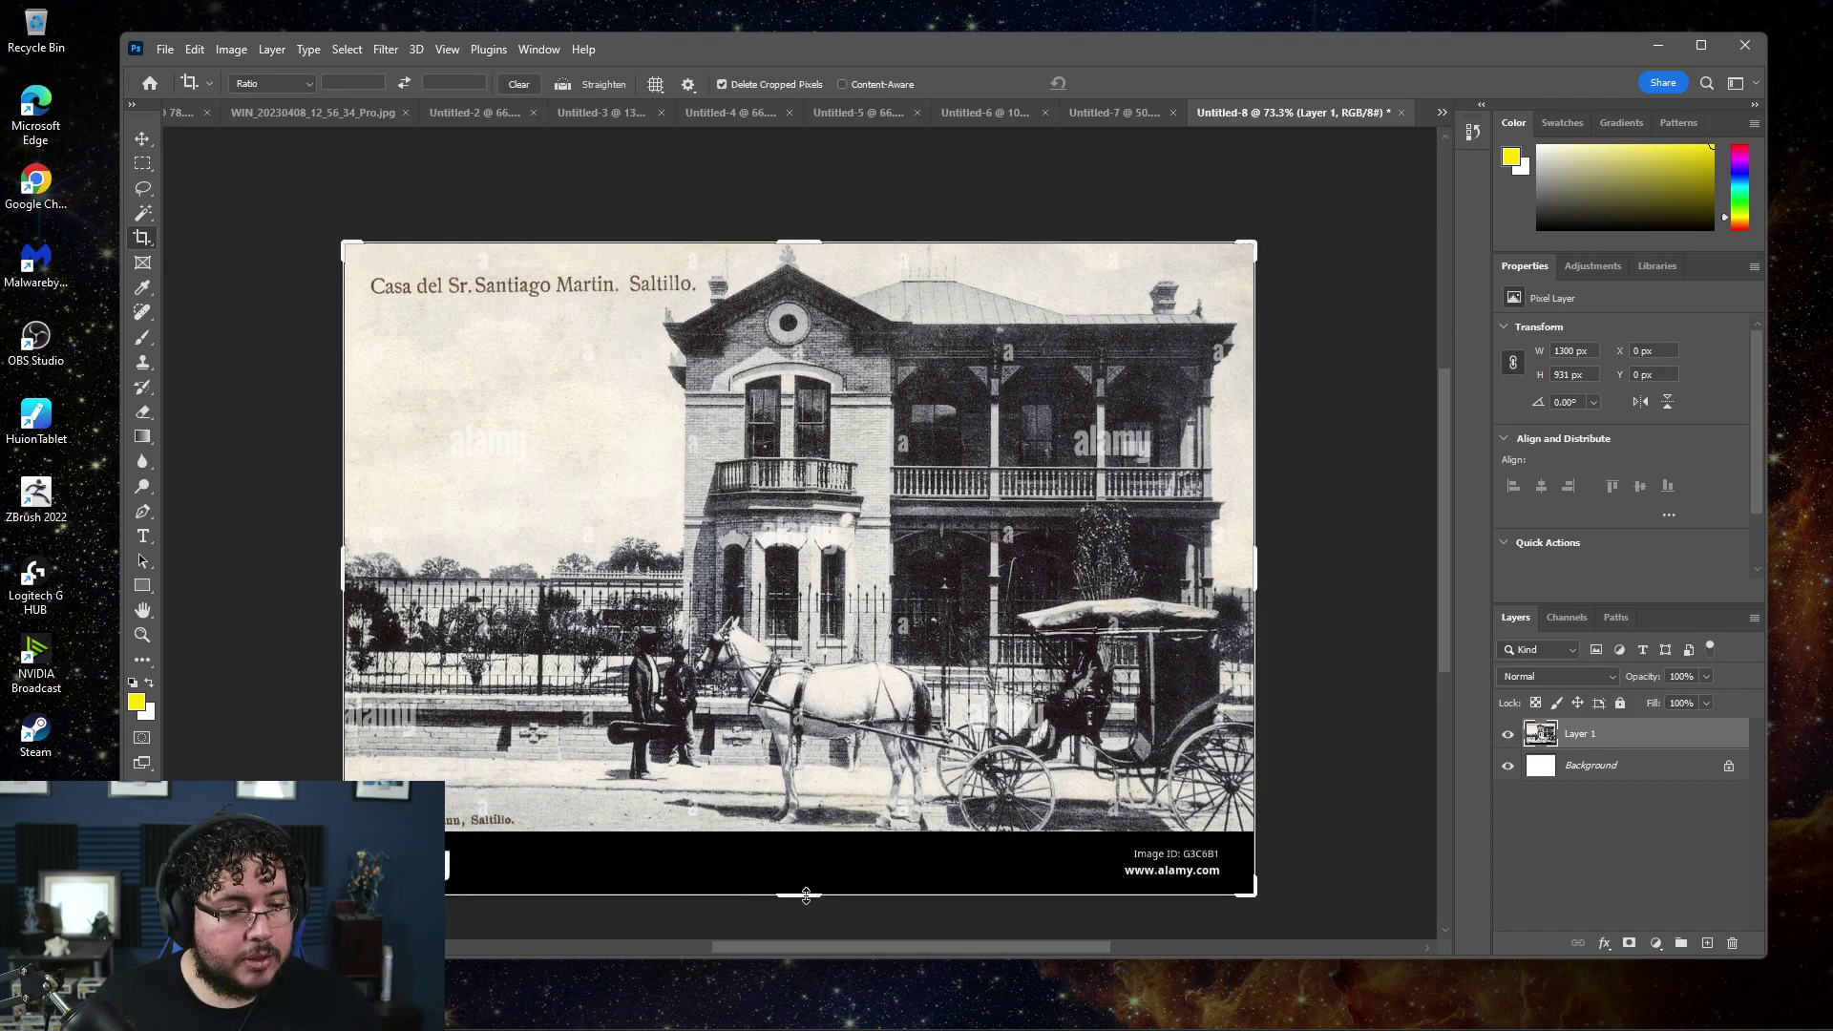
{"action": "left_click_drag", "start_coordinate": [805, 896], "coordinate": [816, 866]}
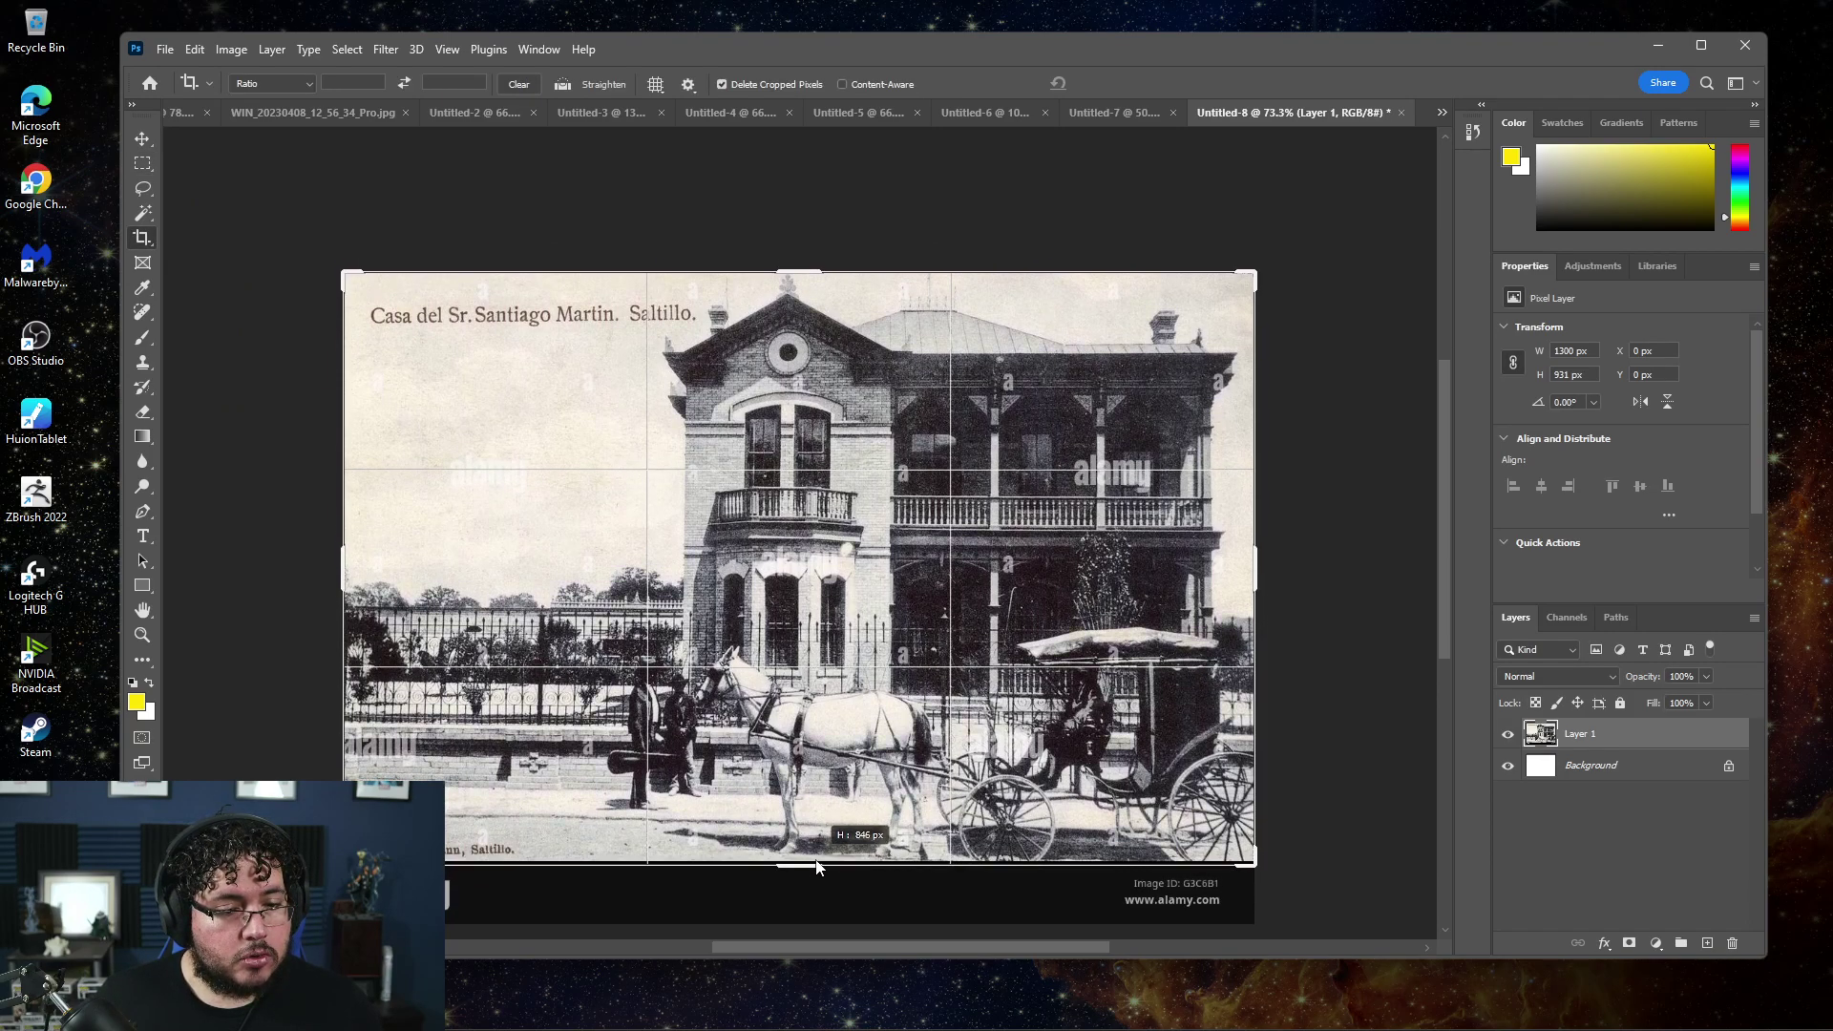
{"action": "key", "text": "Return"}
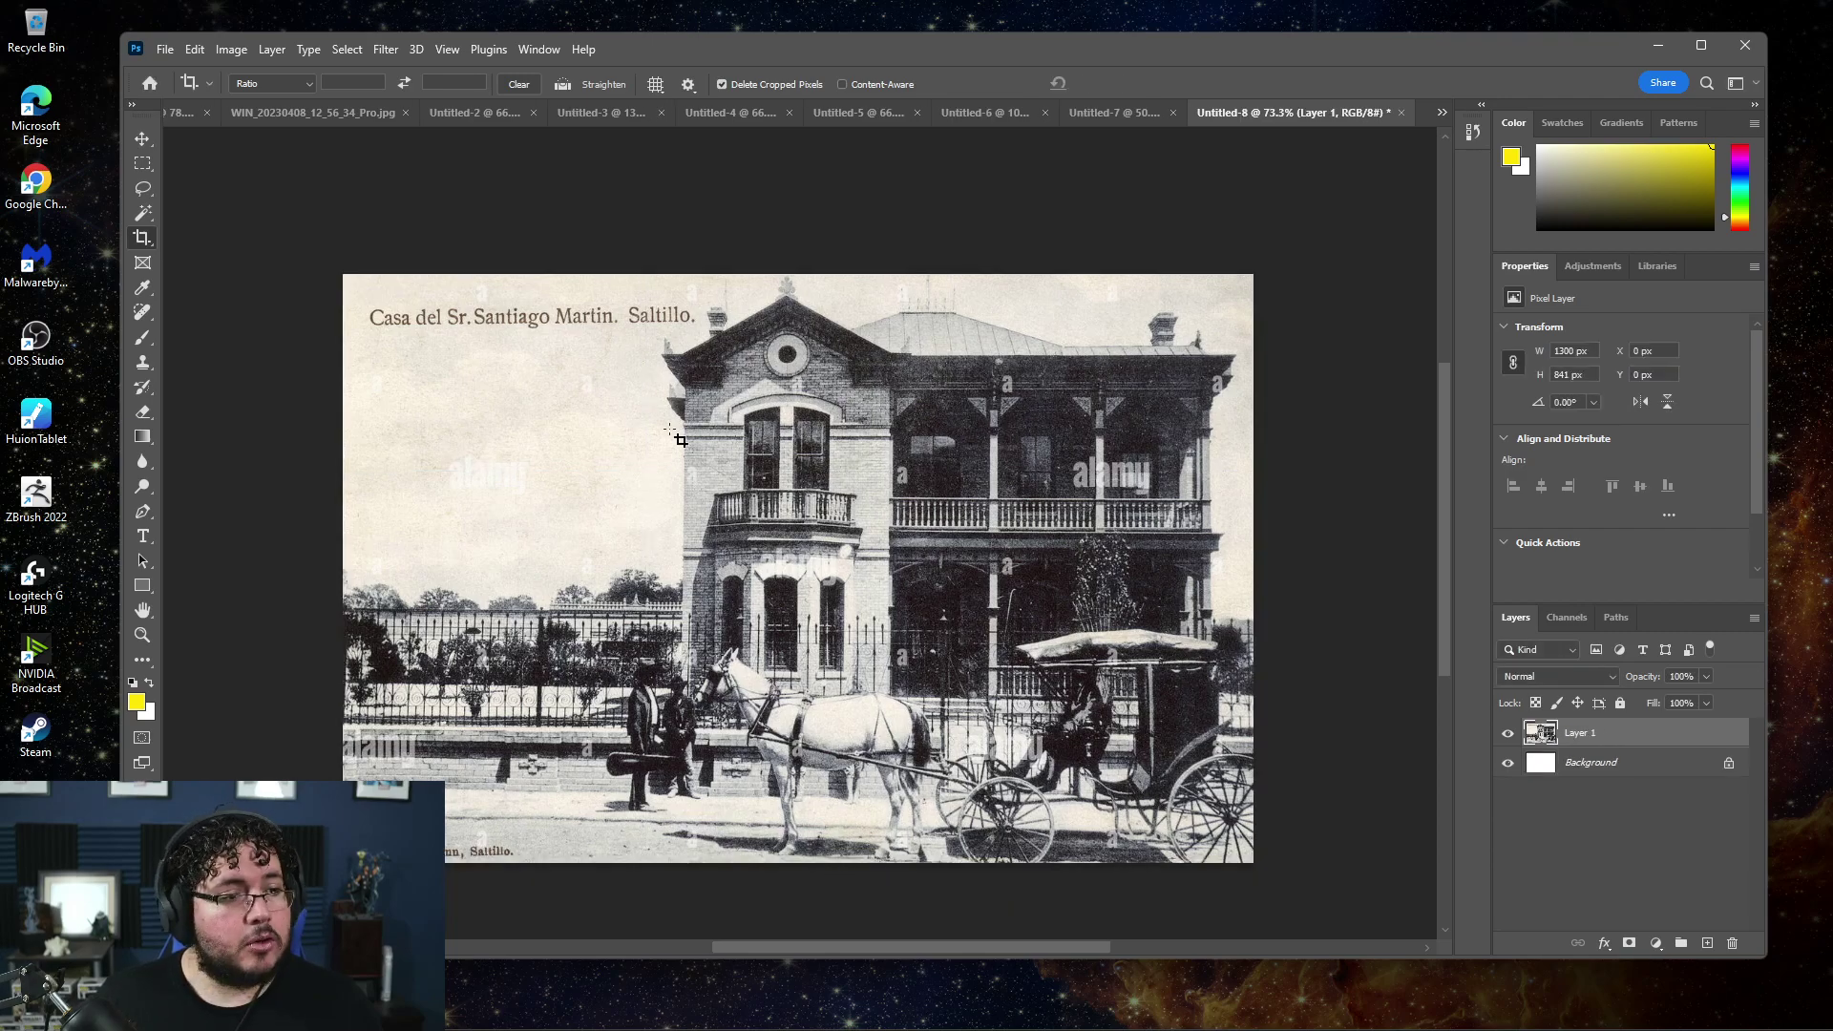
{"action": "scroll", "coordinate": [1111, 495], "scroll_direction": "up", "scroll_amount": 2}
{"action": "scroll", "coordinate": [1060, 462], "scroll_direction": "up", "scroll_amount": 2}
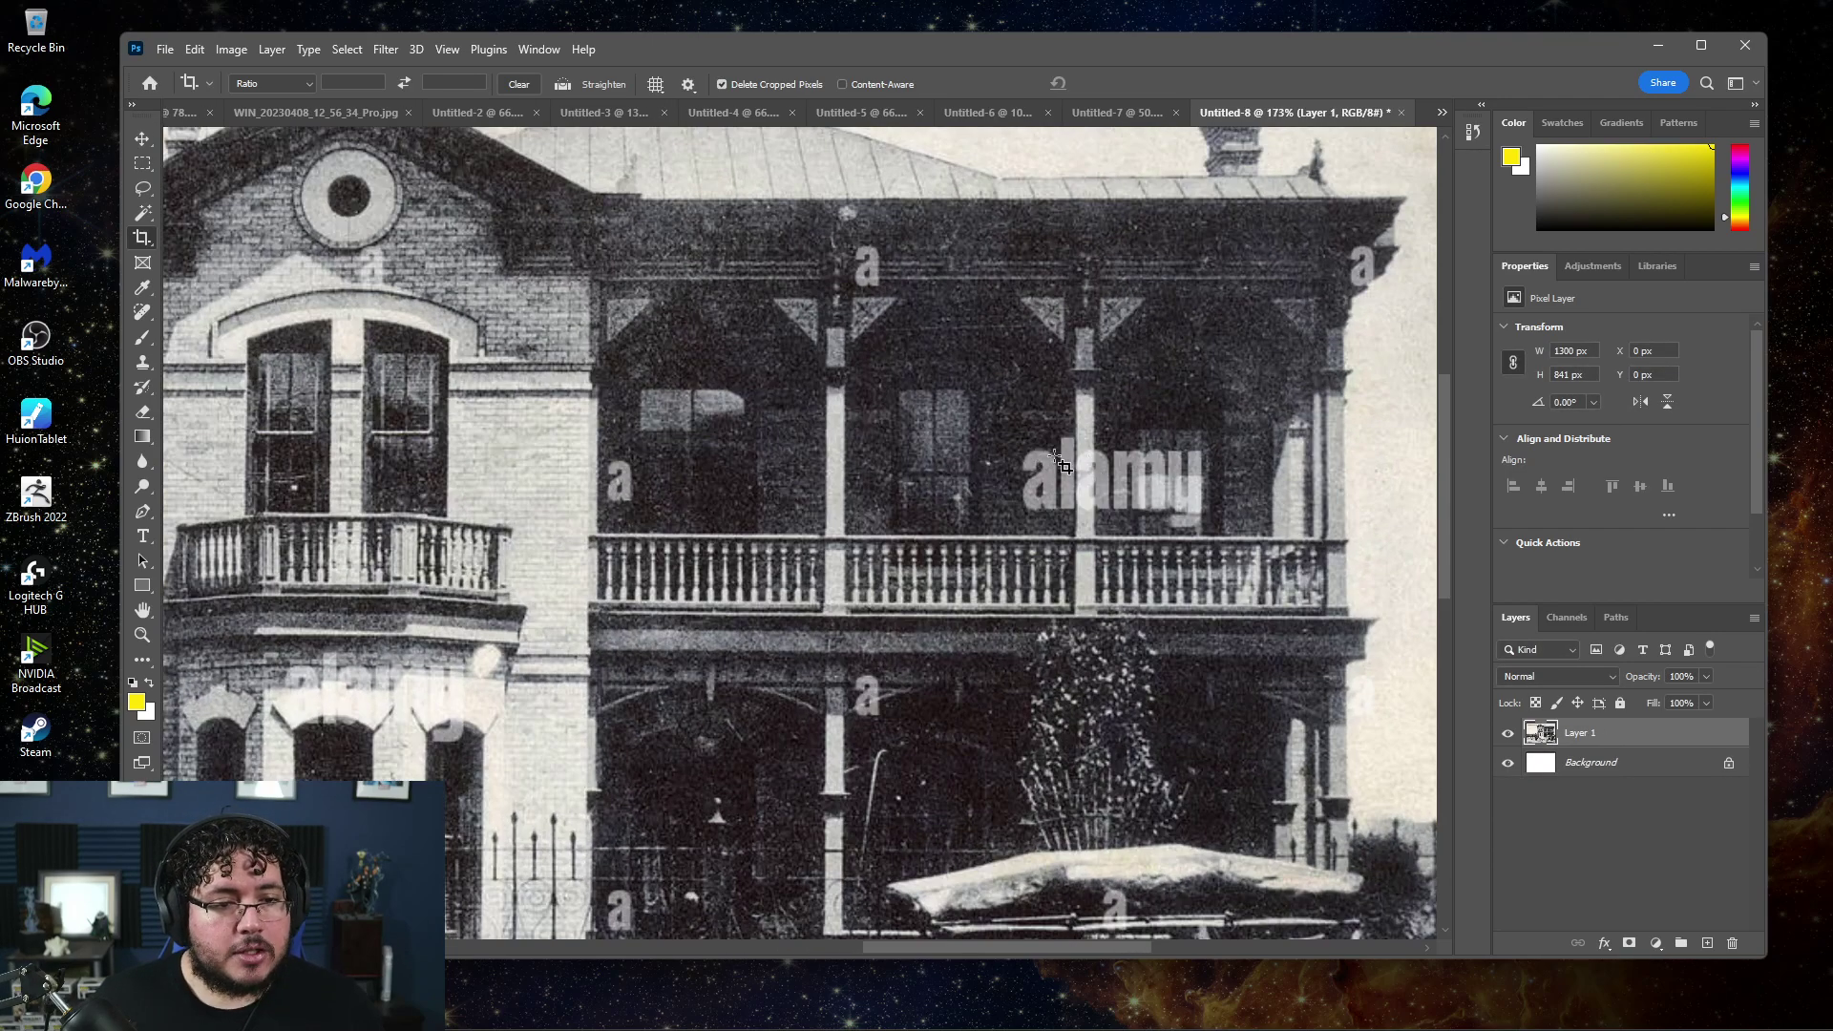
{"action": "scroll", "coordinate": [1131, 444], "scroll_direction": "up", "scroll_amount": 2}
Spot-heal the alamy watermark on the upper balcony and open the Filter menu
{"action": "left_click", "coordinate": [143, 217]}
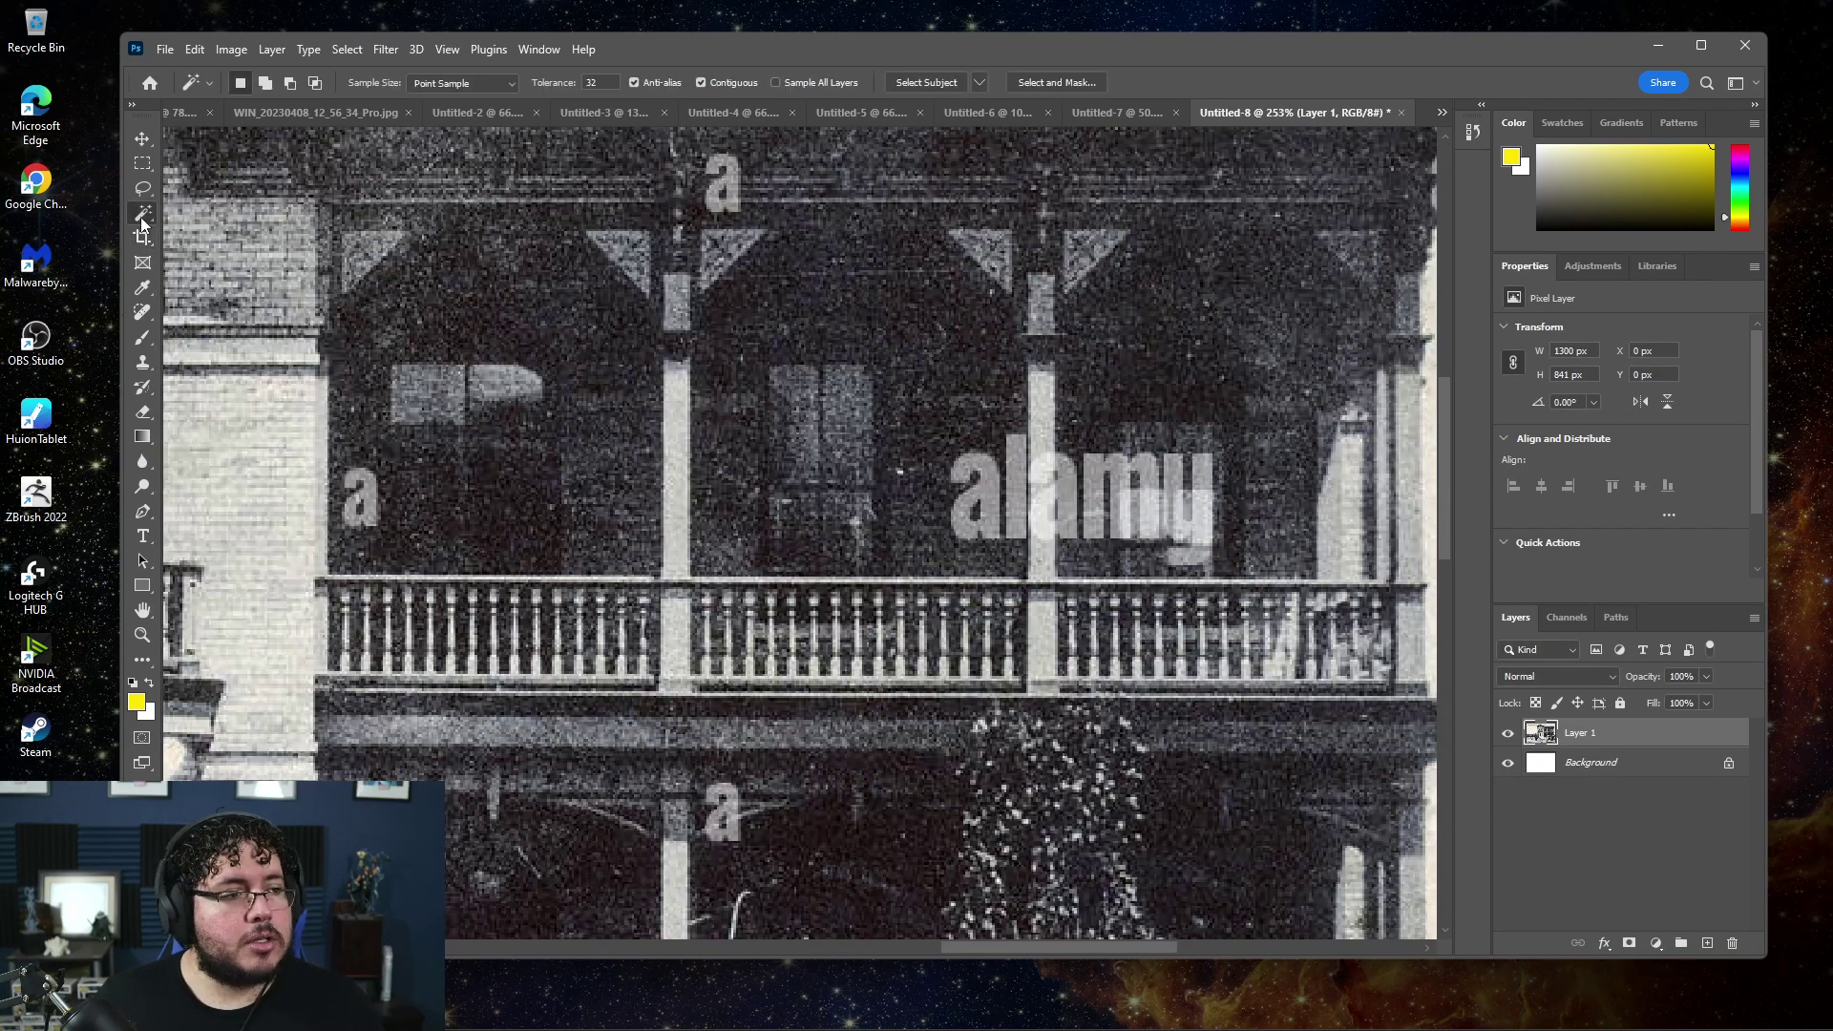
{"action": "left_click", "coordinate": [144, 311]}
{"action": "left_click_drag", "start_coordinate": [932, 478], "coordinate": [1216, 500]}
{"action": "scroll", "coordinate": [1013, 447], "scroll_direction": "down", "scroll_amount": 3}
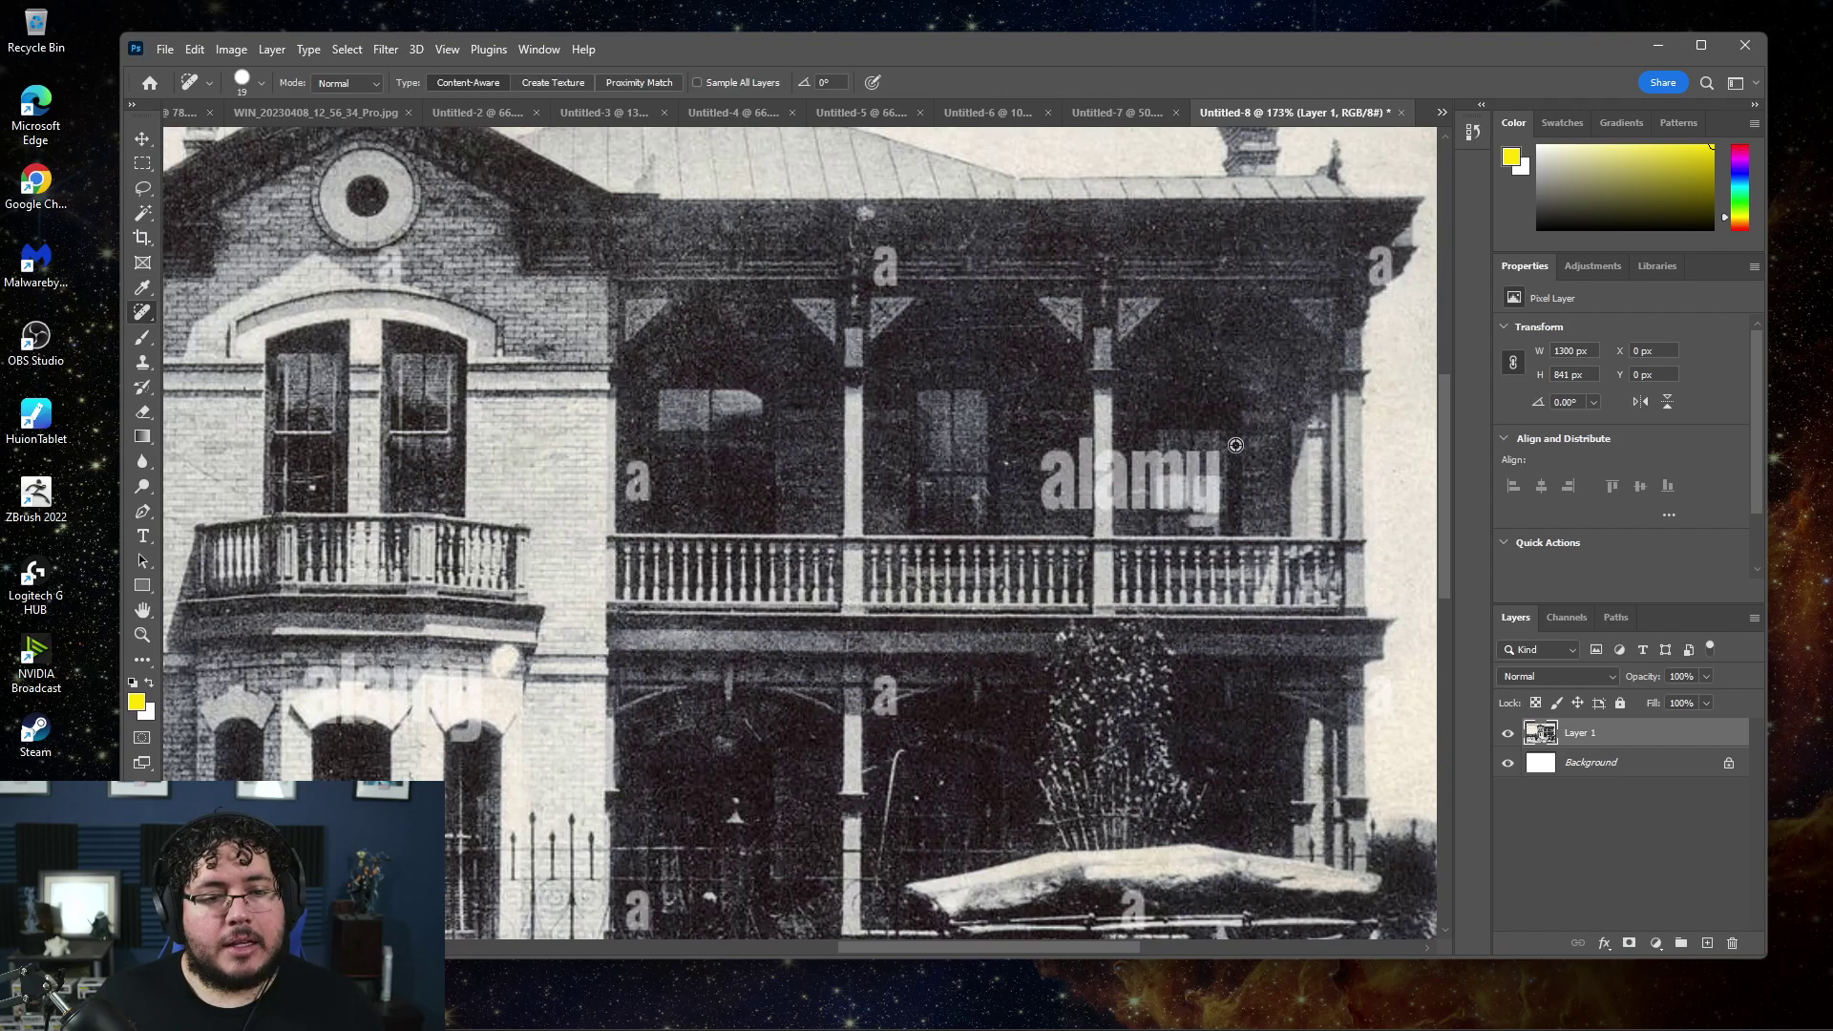
{"action": "scroll", "coordinate": [1013, 448], "scroll_direction": "down", "scroll_amount": 2}
{"action": "scroll", "coordinate": [1009, 442], "scroll_direction": "down", "scroll_amount": 1}
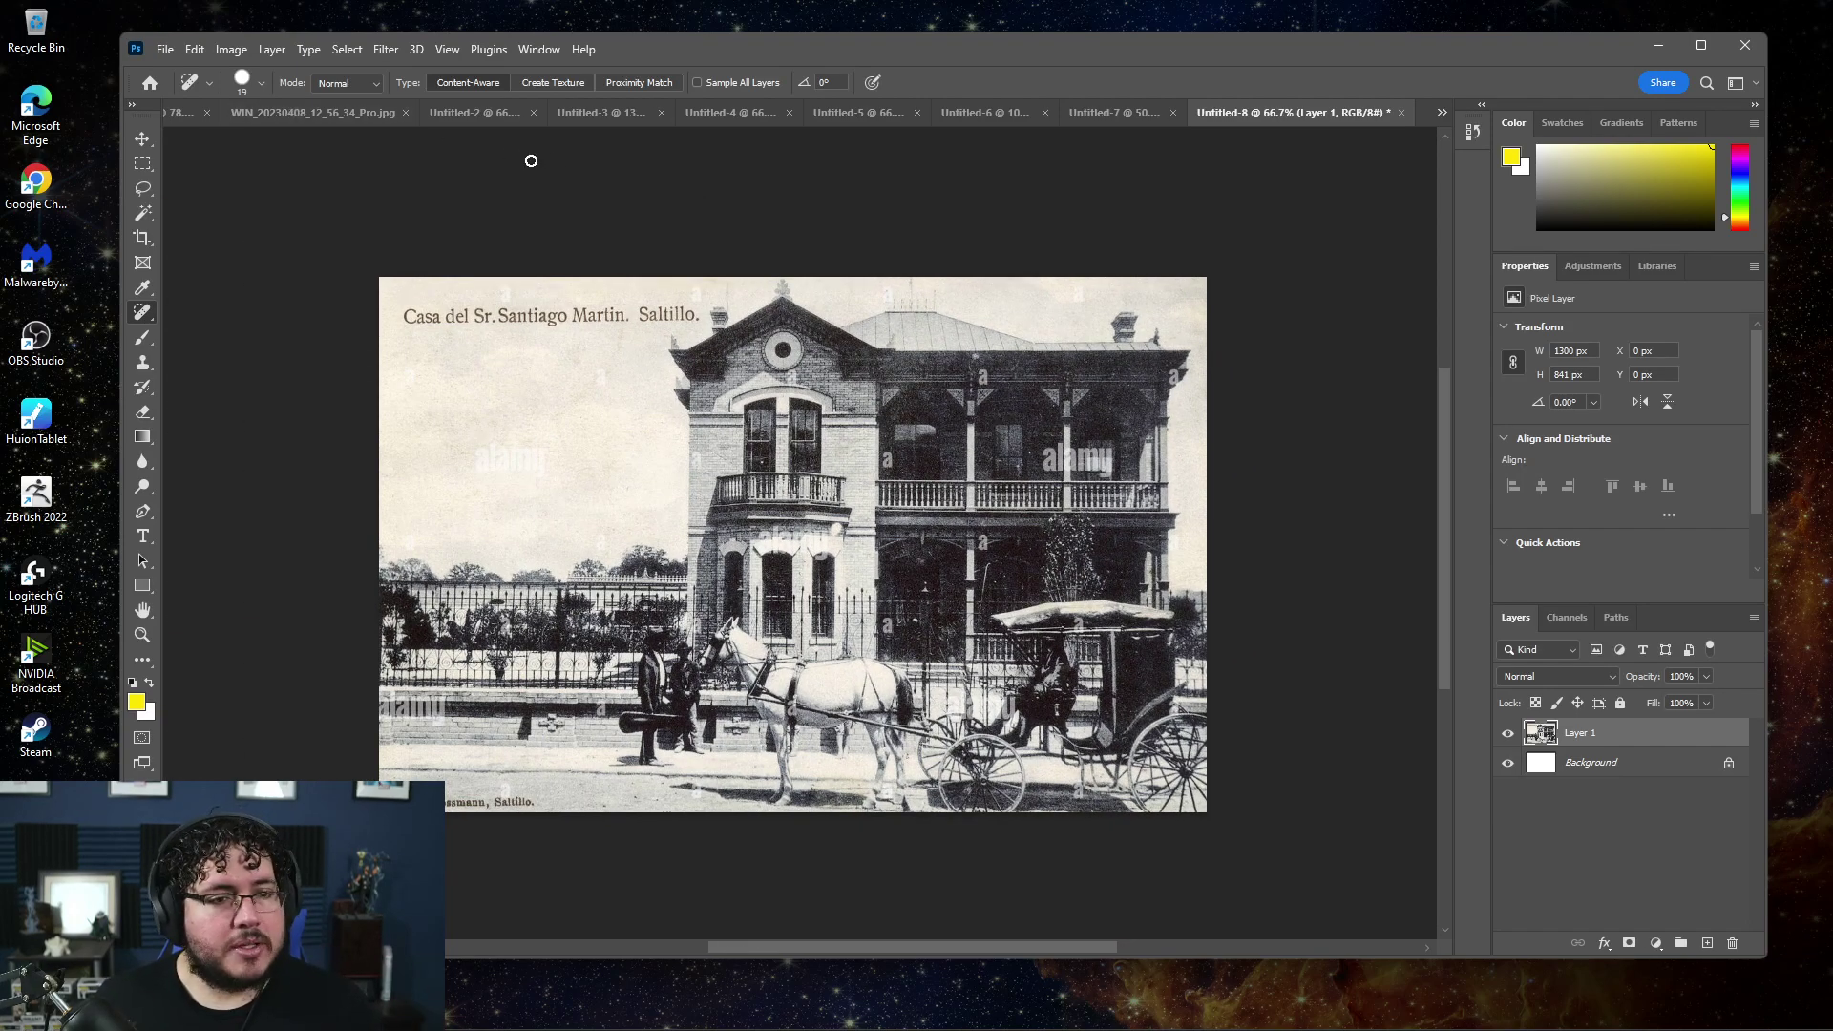
{"action": "left_click", "coordinate": [385, 48]}
Enable Colorize in Neural Filters: saturation +22, Profile None, Auto color image on
{"action": "left_click", "coordinate": [437, 131]}
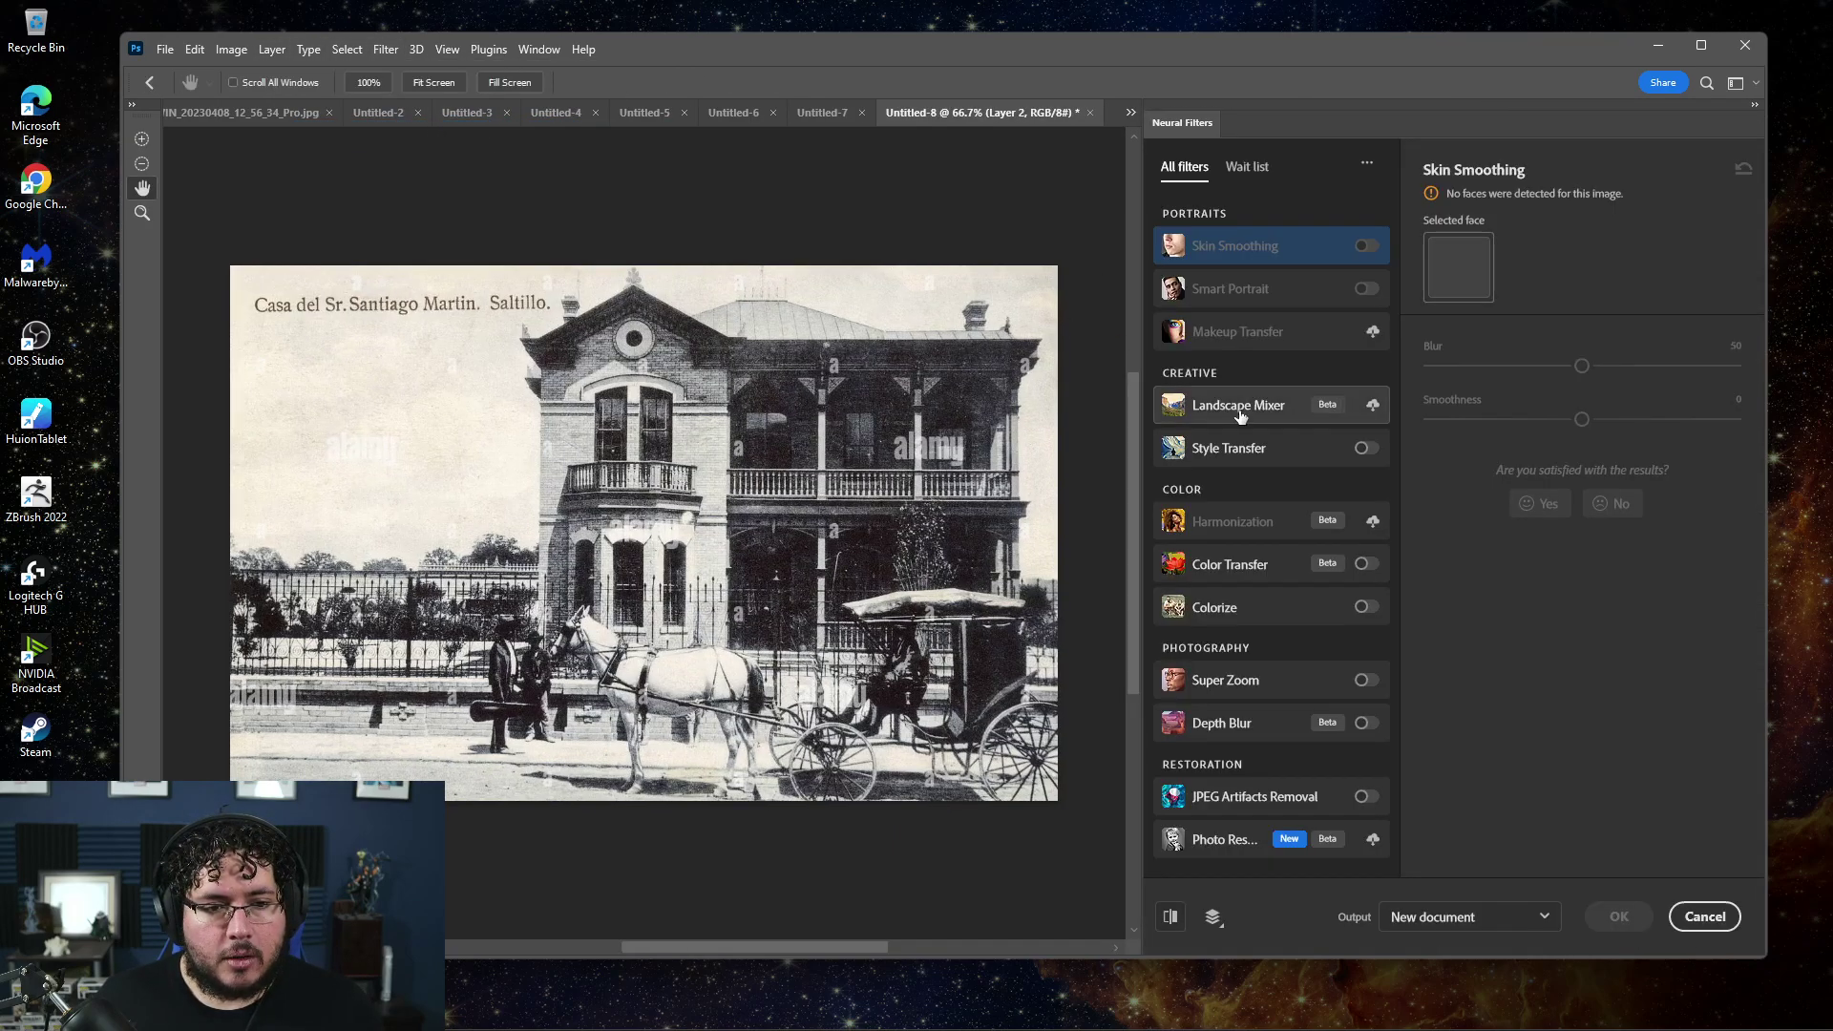
{"action": "left_click", "coordinate": [1368, 611]}
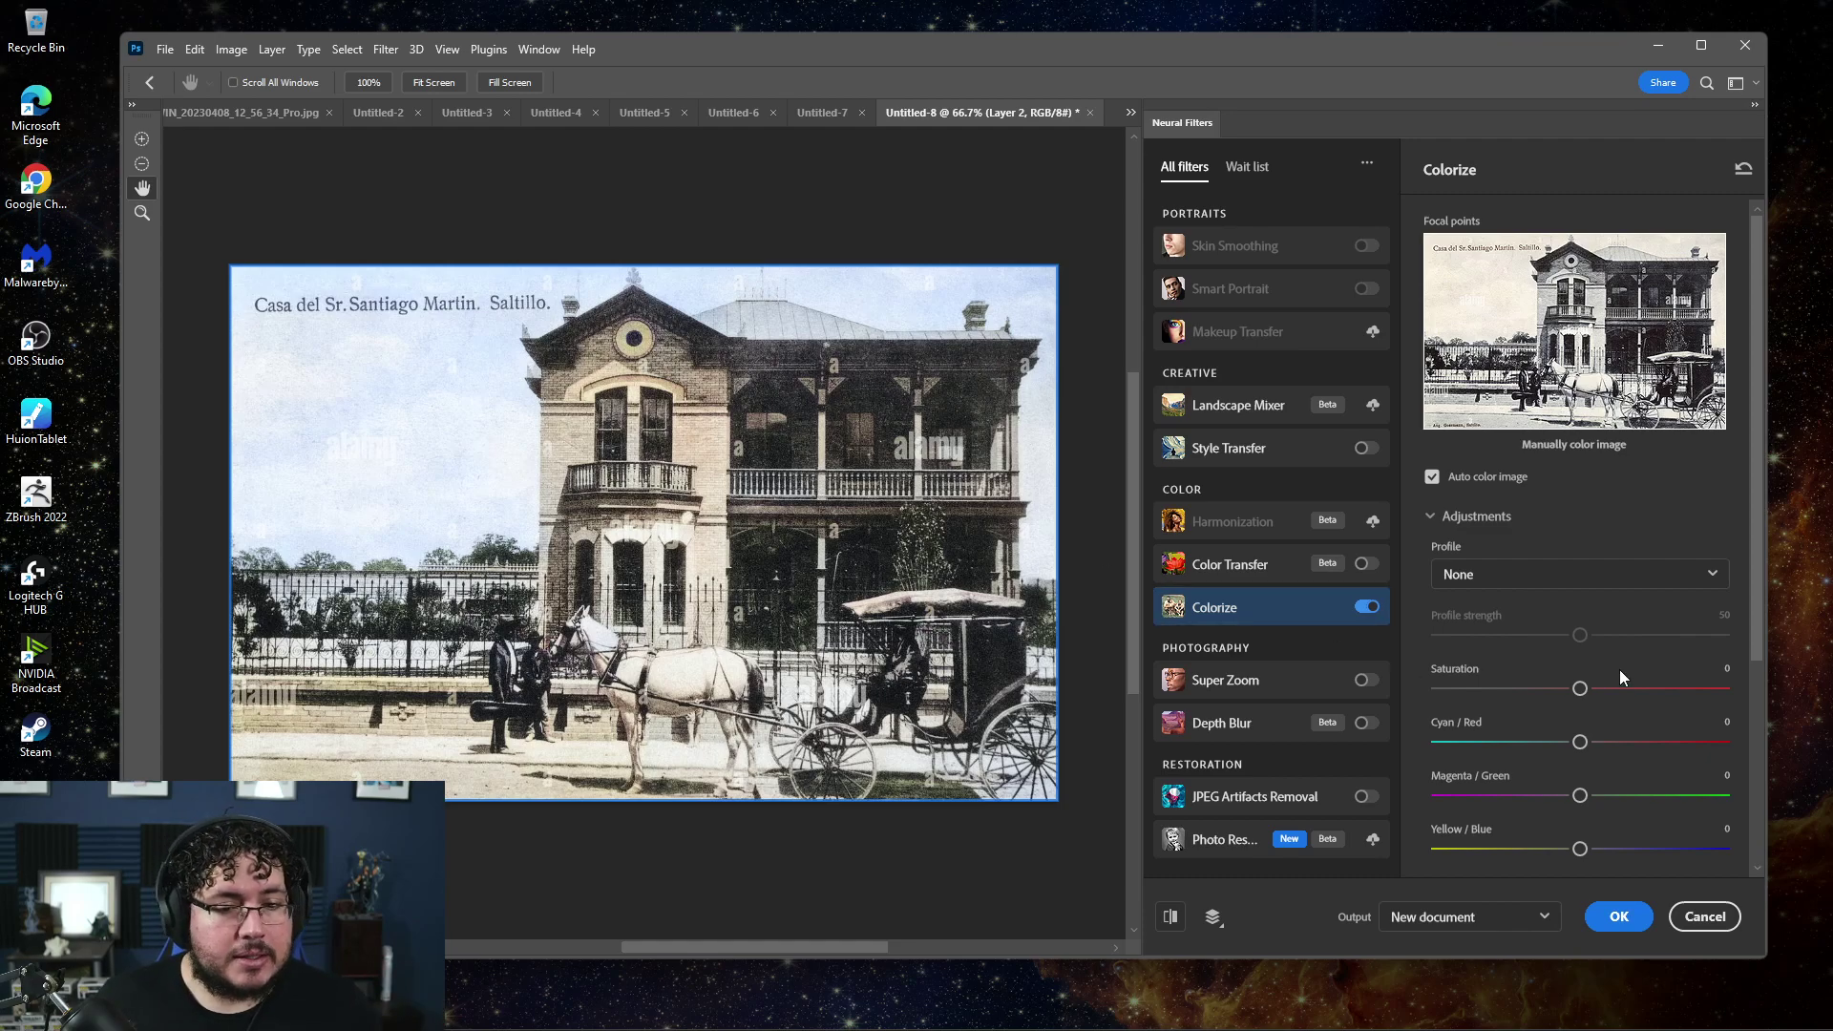
{"action": "left_click_drag", "start_coordinate": [1598, 690], "coordinate": [1646, 687]}
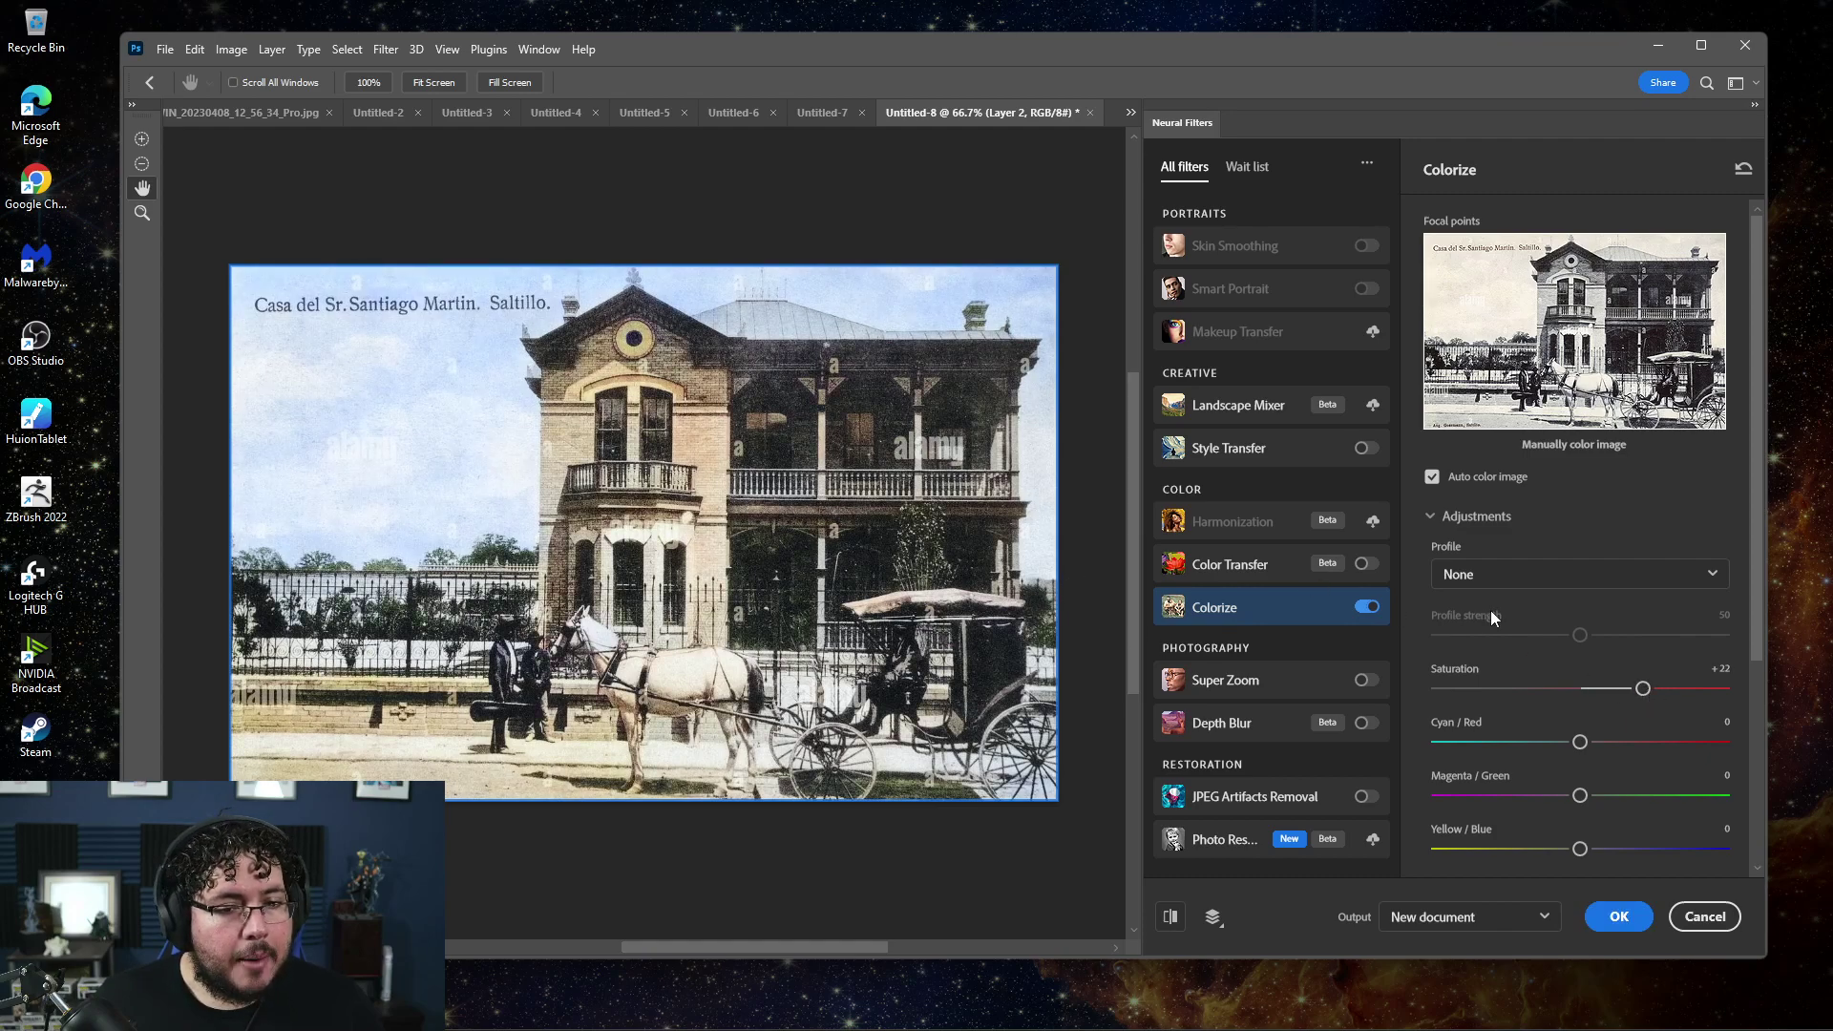
{"action": "scroll", "coordinate": [1514, 701], "scroll_direction": "down", "scroll_amount": 3}
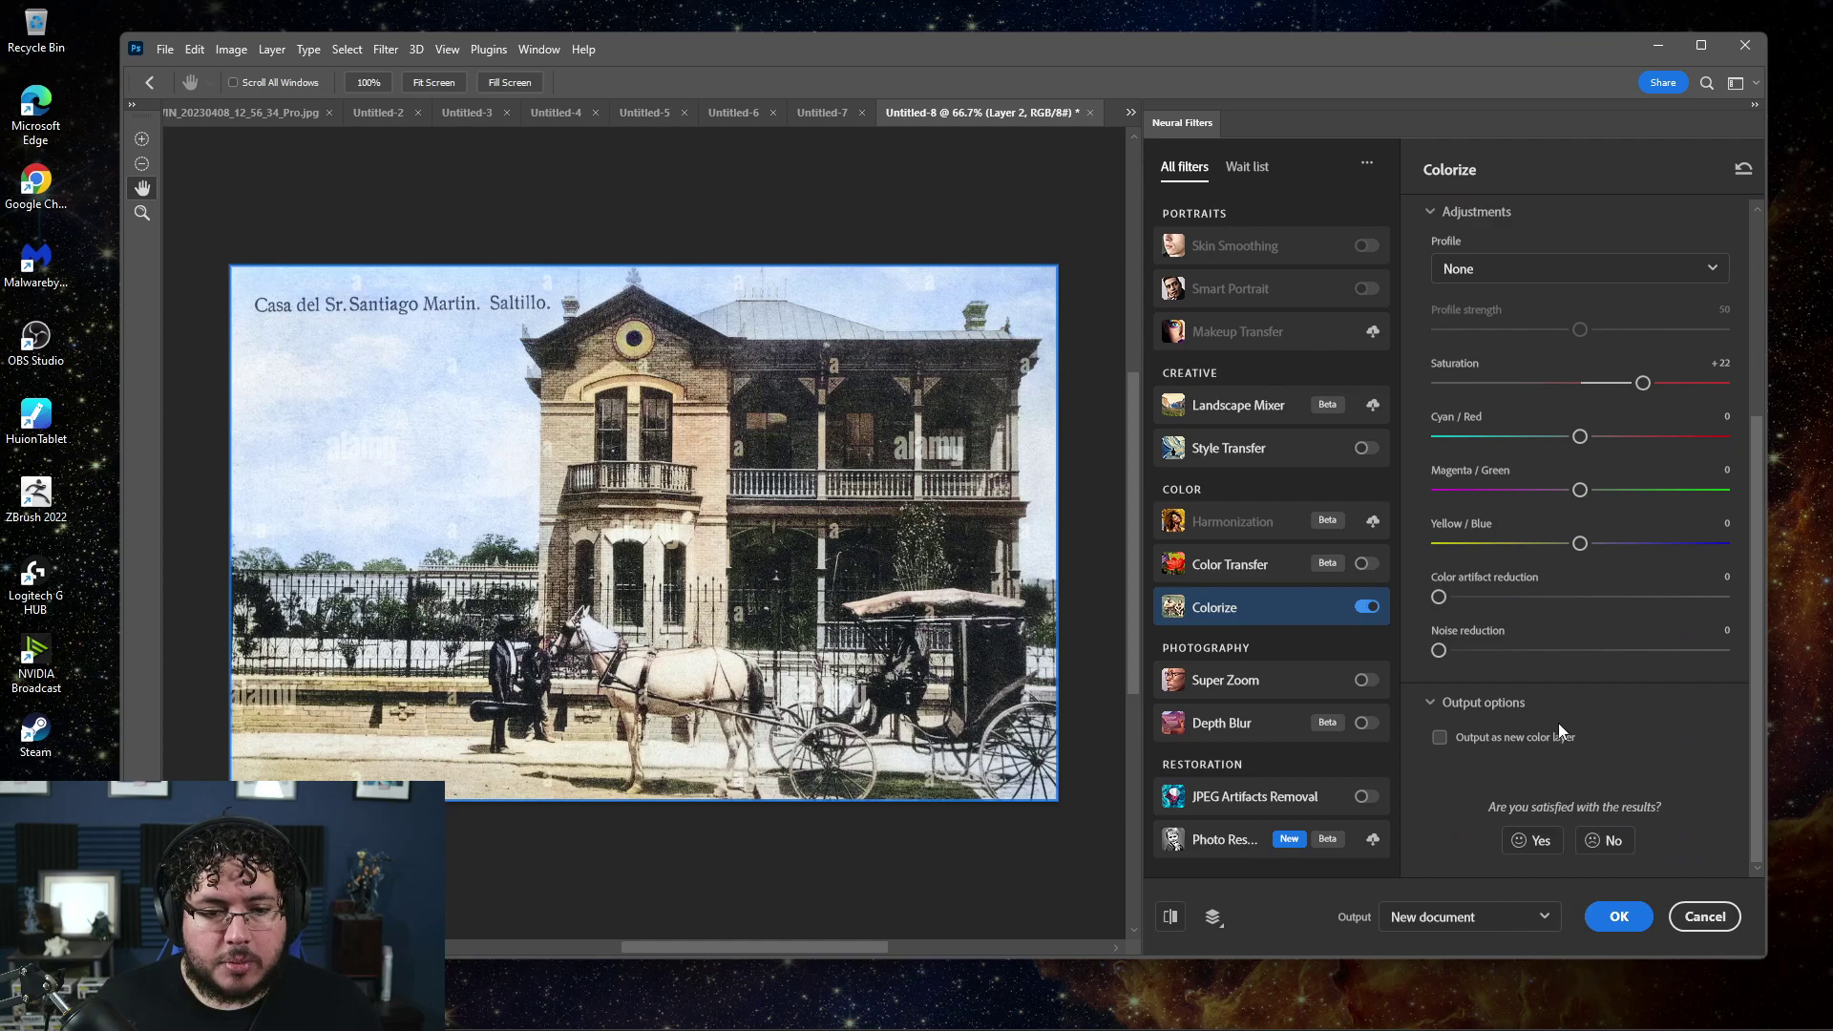
{"action": "scroll", "coordinate": [1456, 694], "scroll_direction": "up", "scroll_amount": 3}
{"action": "left_click", "coordinate": [1456, 560]}
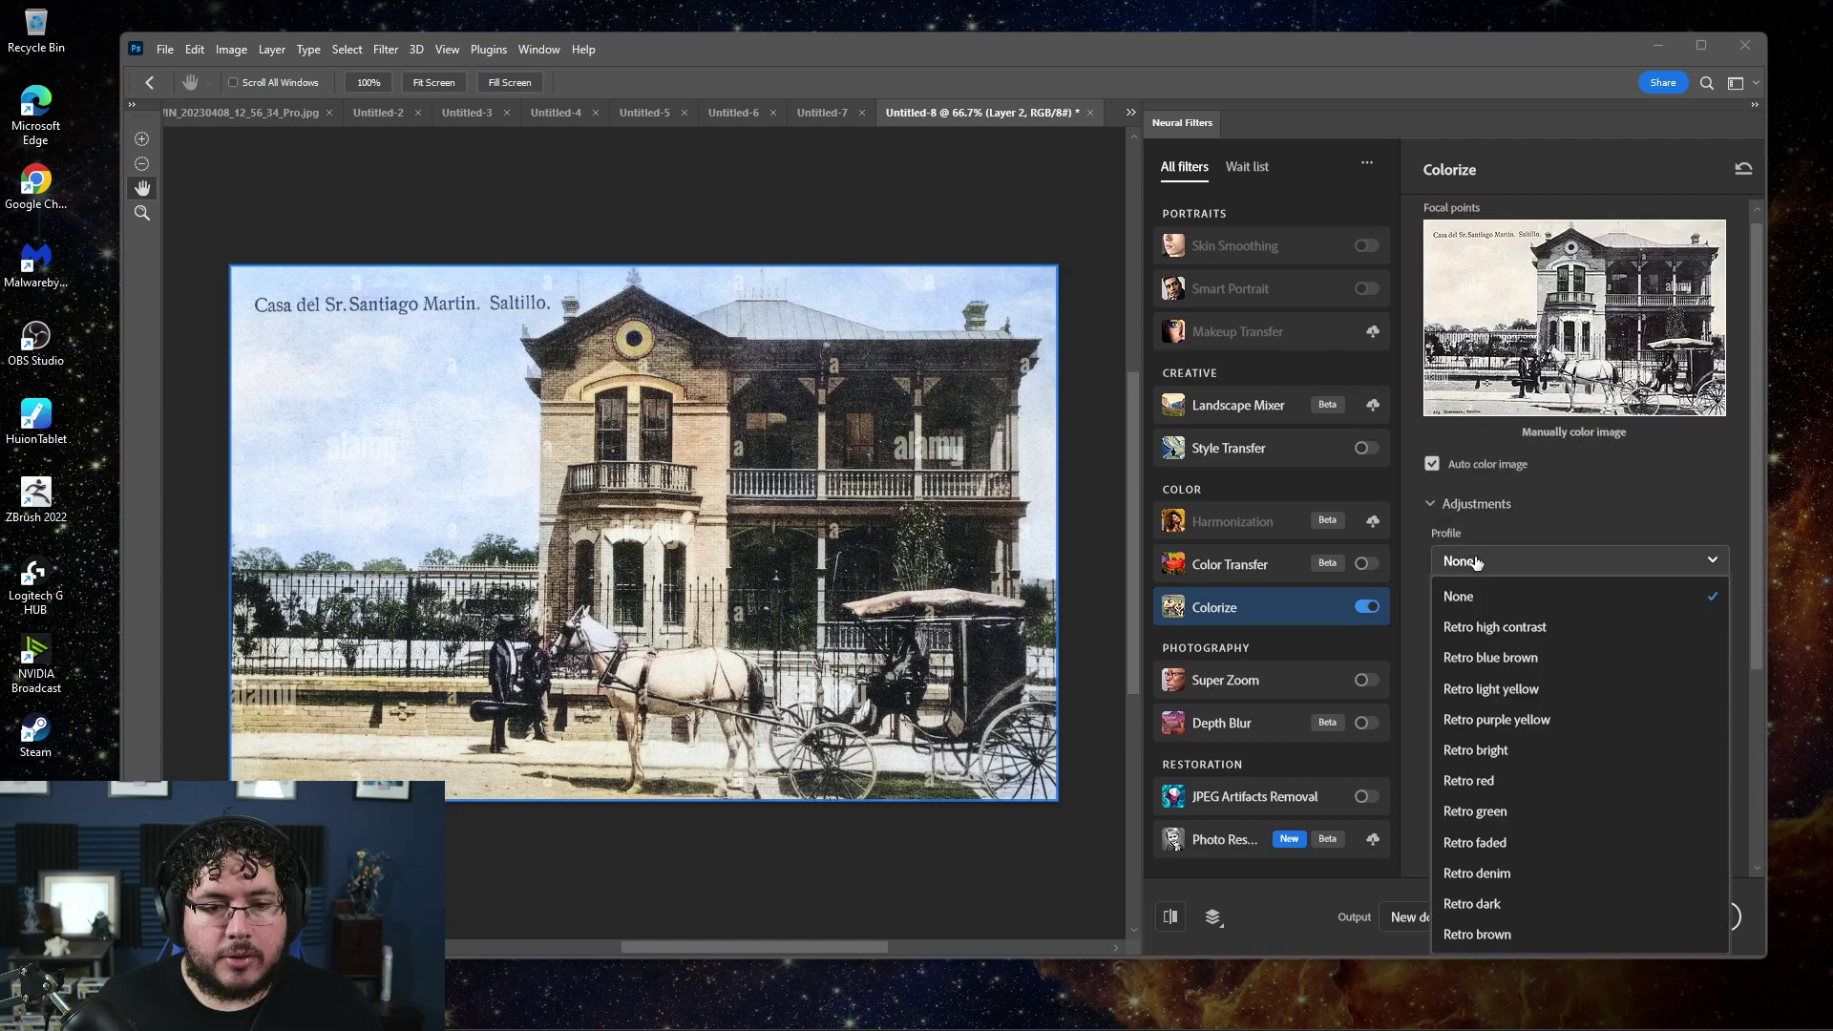
{"action": "left_click", "coordinate": [1455, 560]}
{"action": "left_click", "coordinate": [1434, 503]}
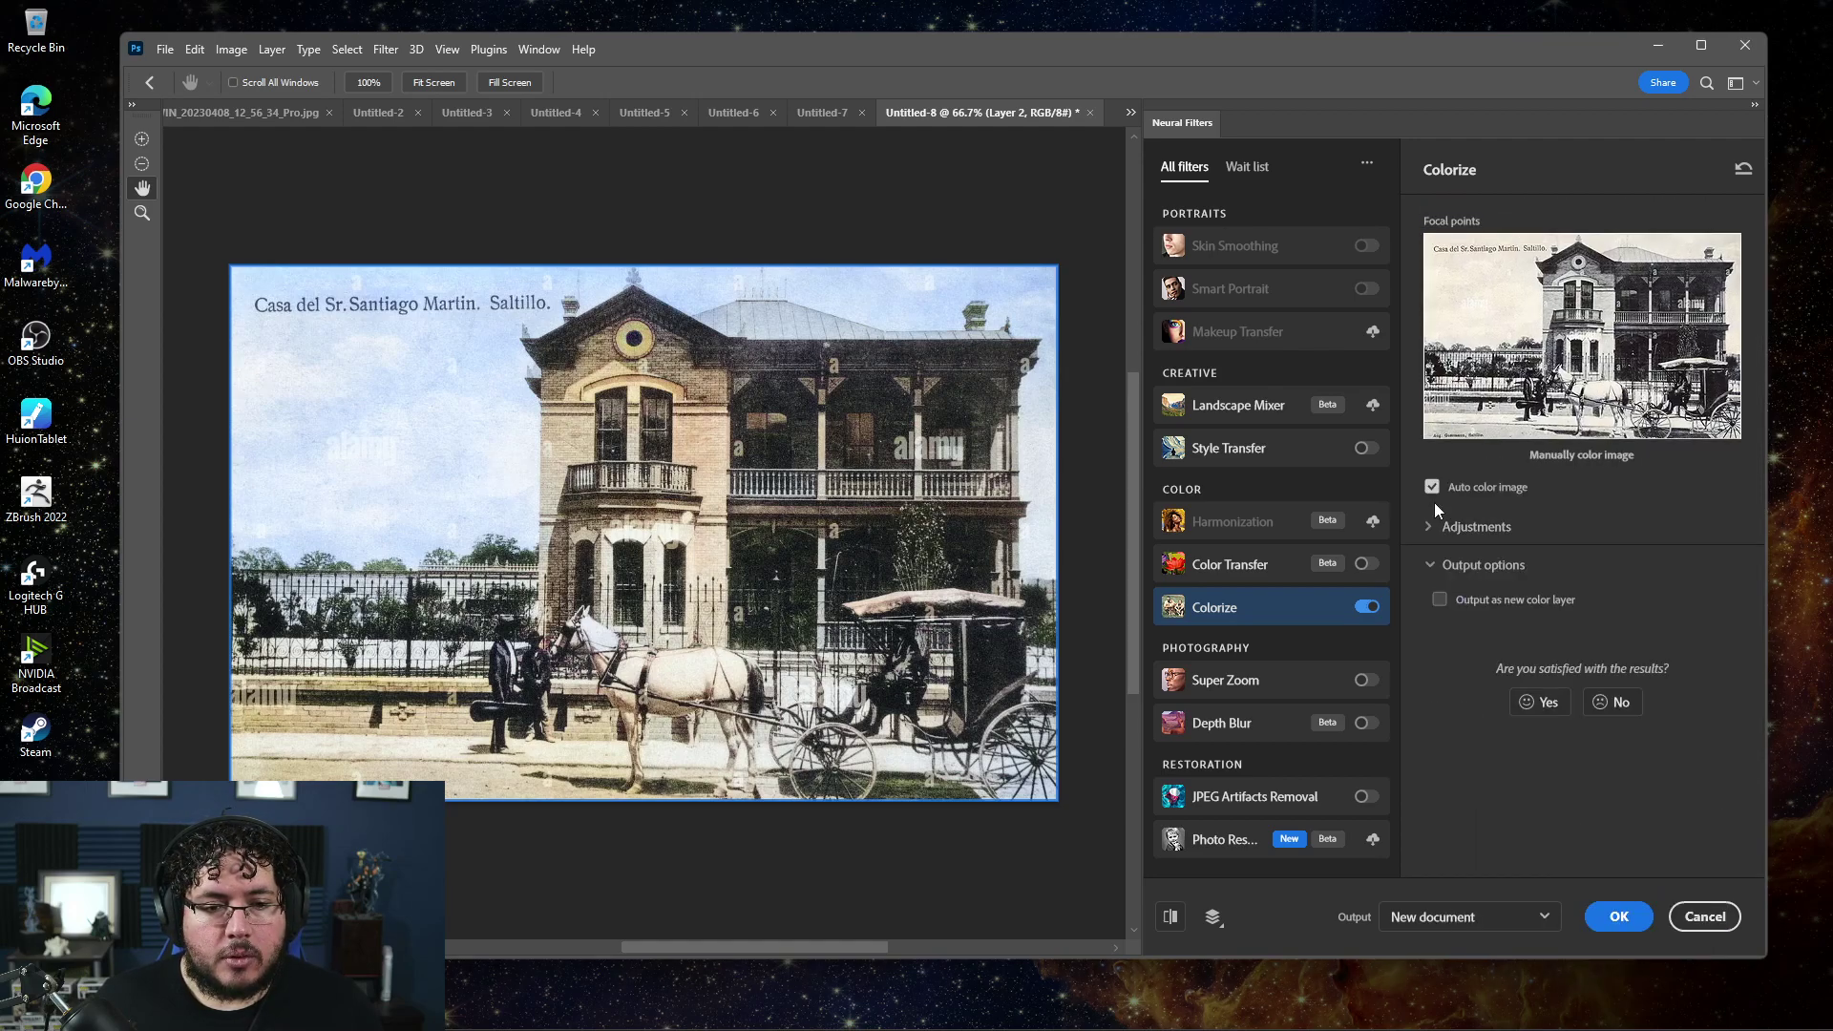
{"action": "left_click", "coordinate": [1432, 478]}
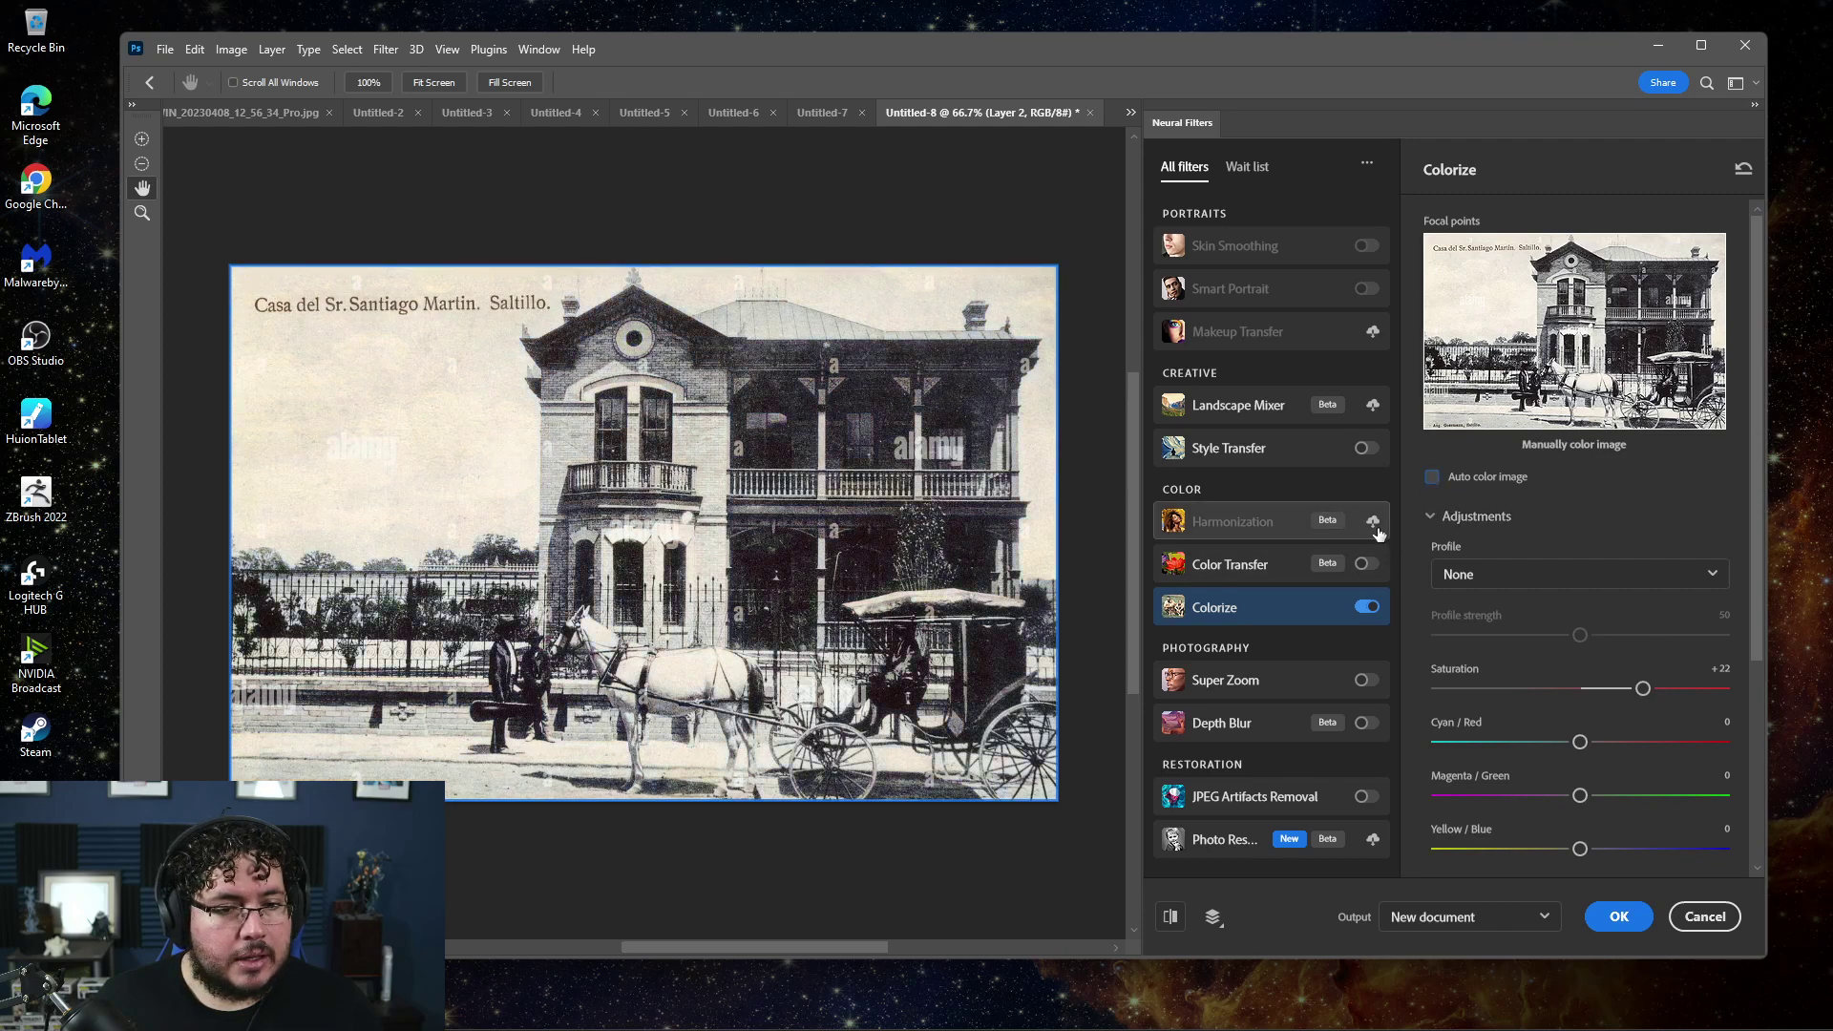
{"action": "left_click", "coordinate": [1432, 478]}
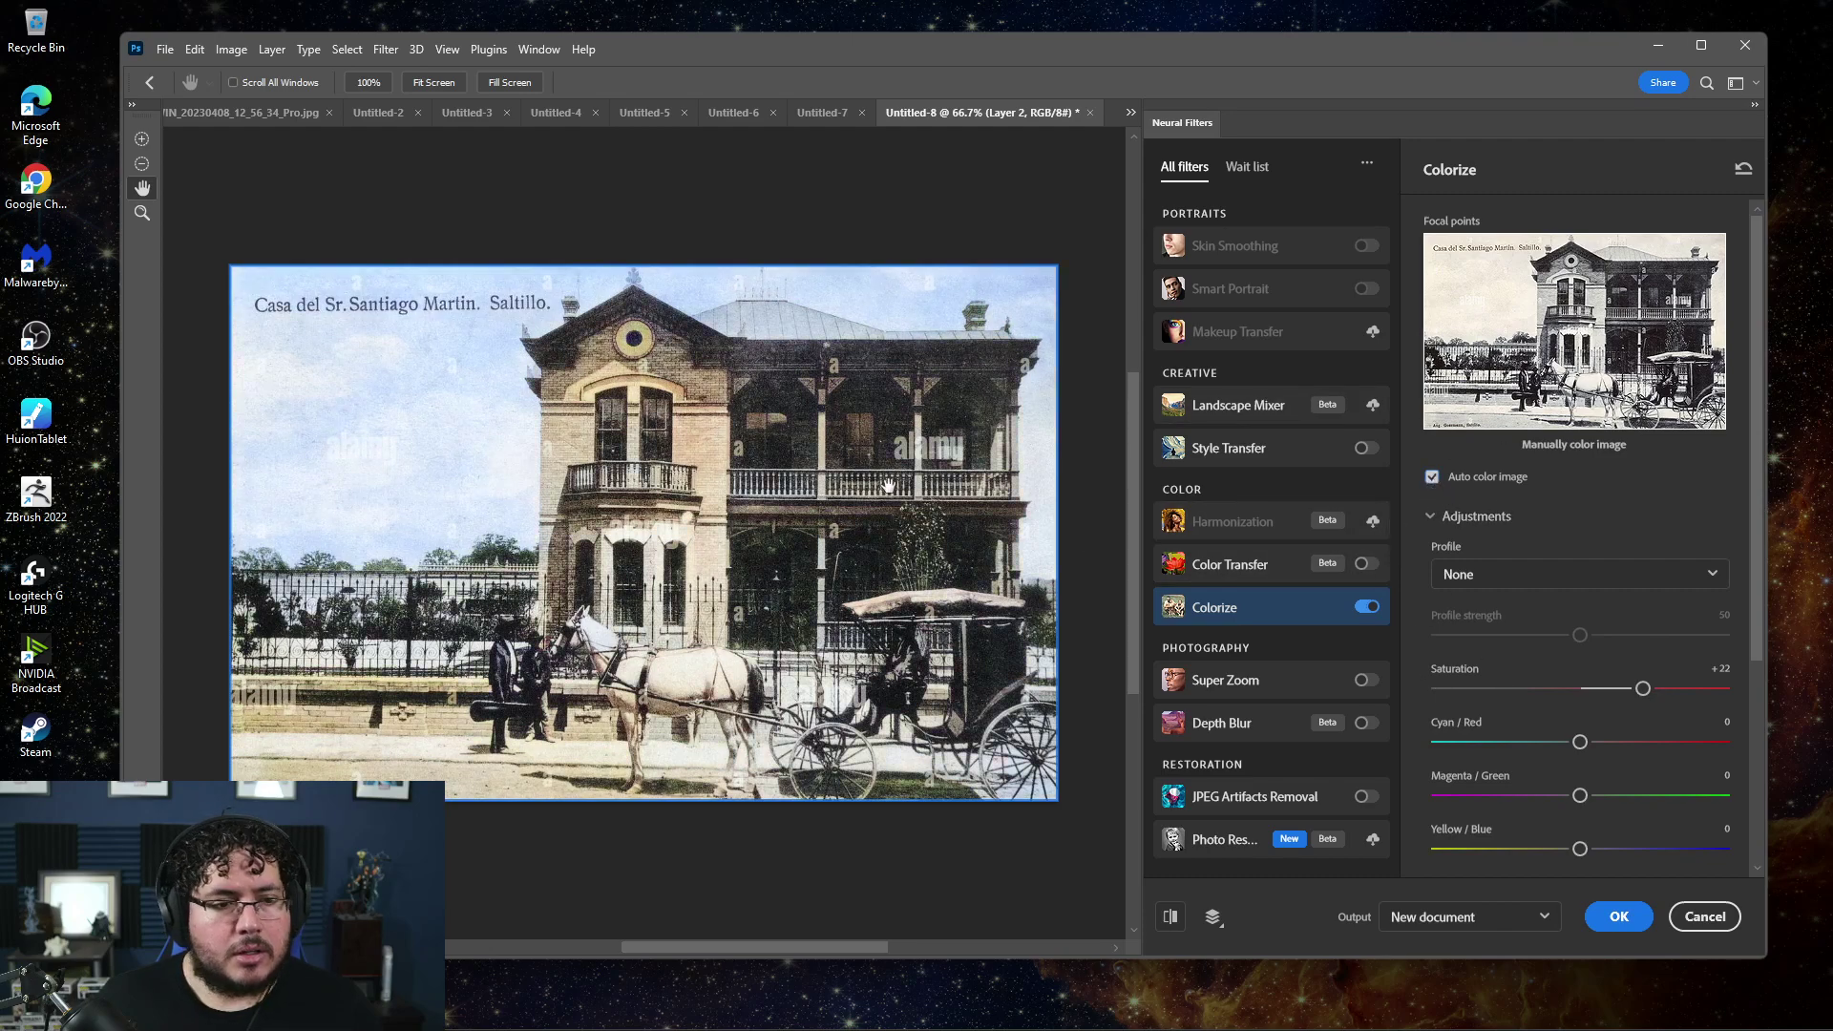
{"action": "scroll", "coordinate": [1522, 675], "scroll_direction": "down", "scroll_amount": 3}
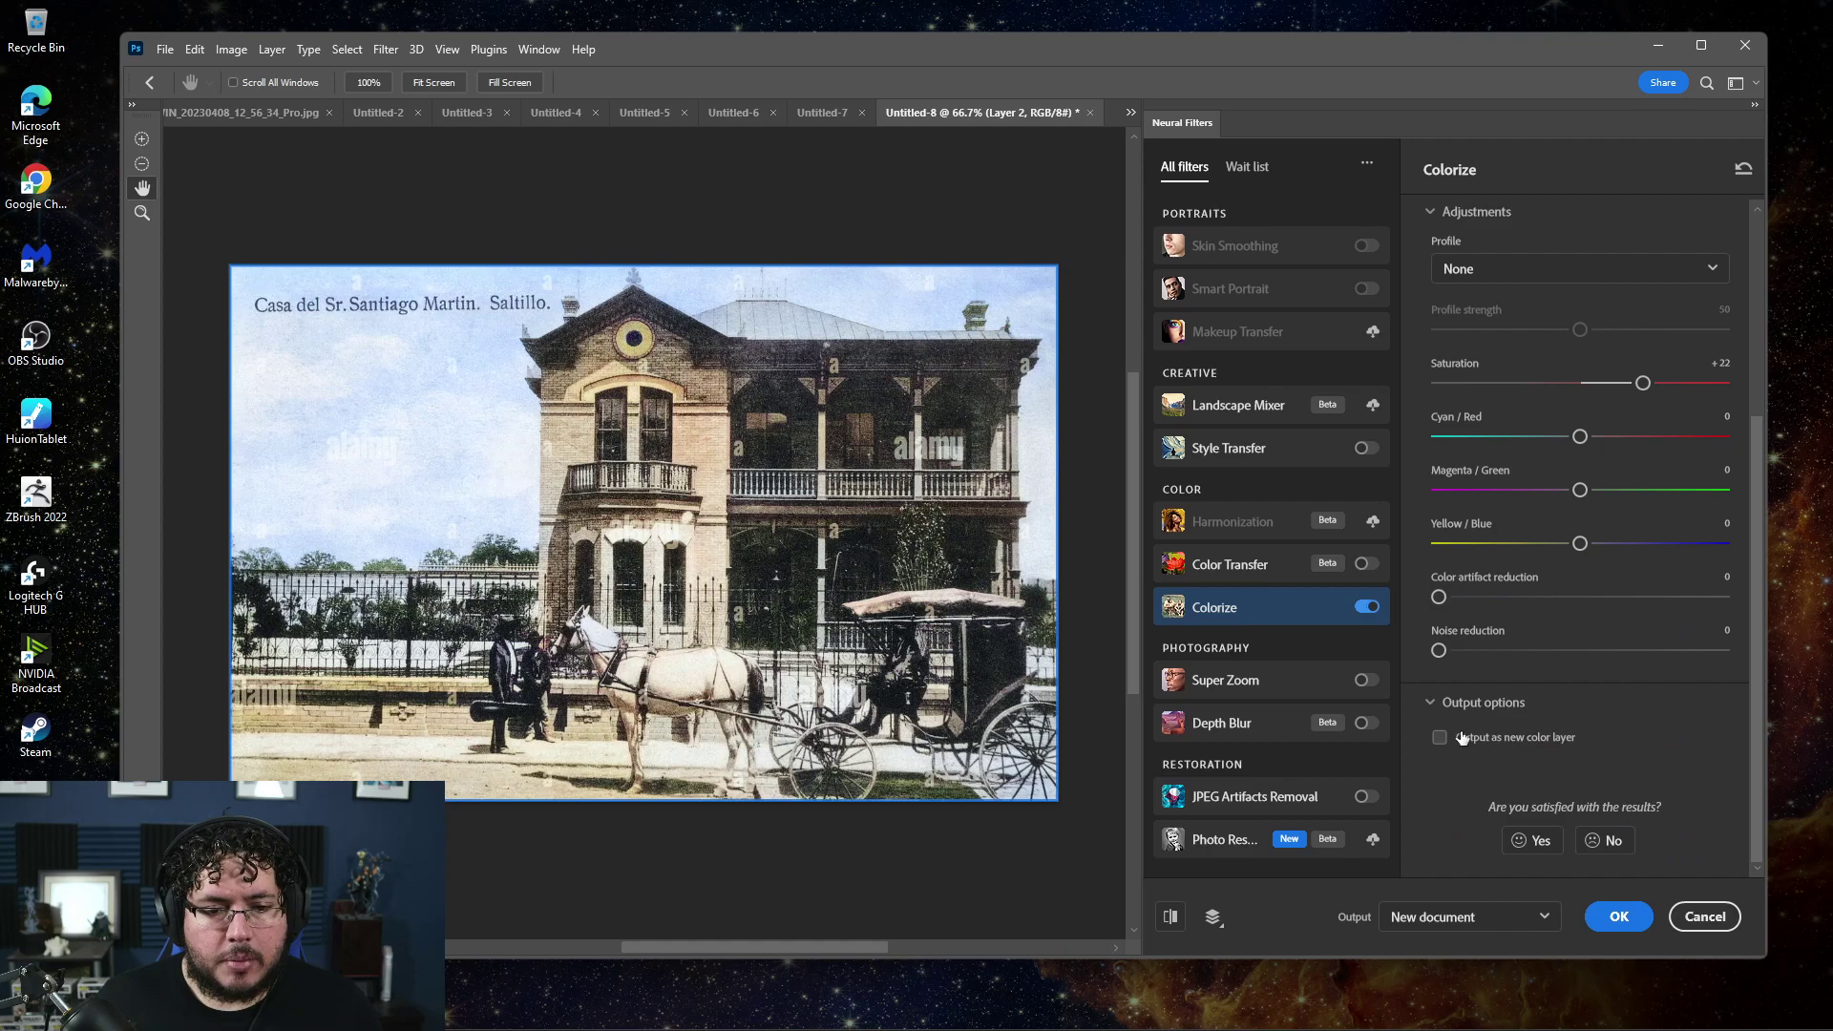
{"action": "scroll", "coordinate": [1460, 708], "scroll_direction": "up", "scroll_amount": 1}
{"action": "scroll", "coordinate": [1460, 709], "scroll_direction": "up", "scroll_amount": 1}
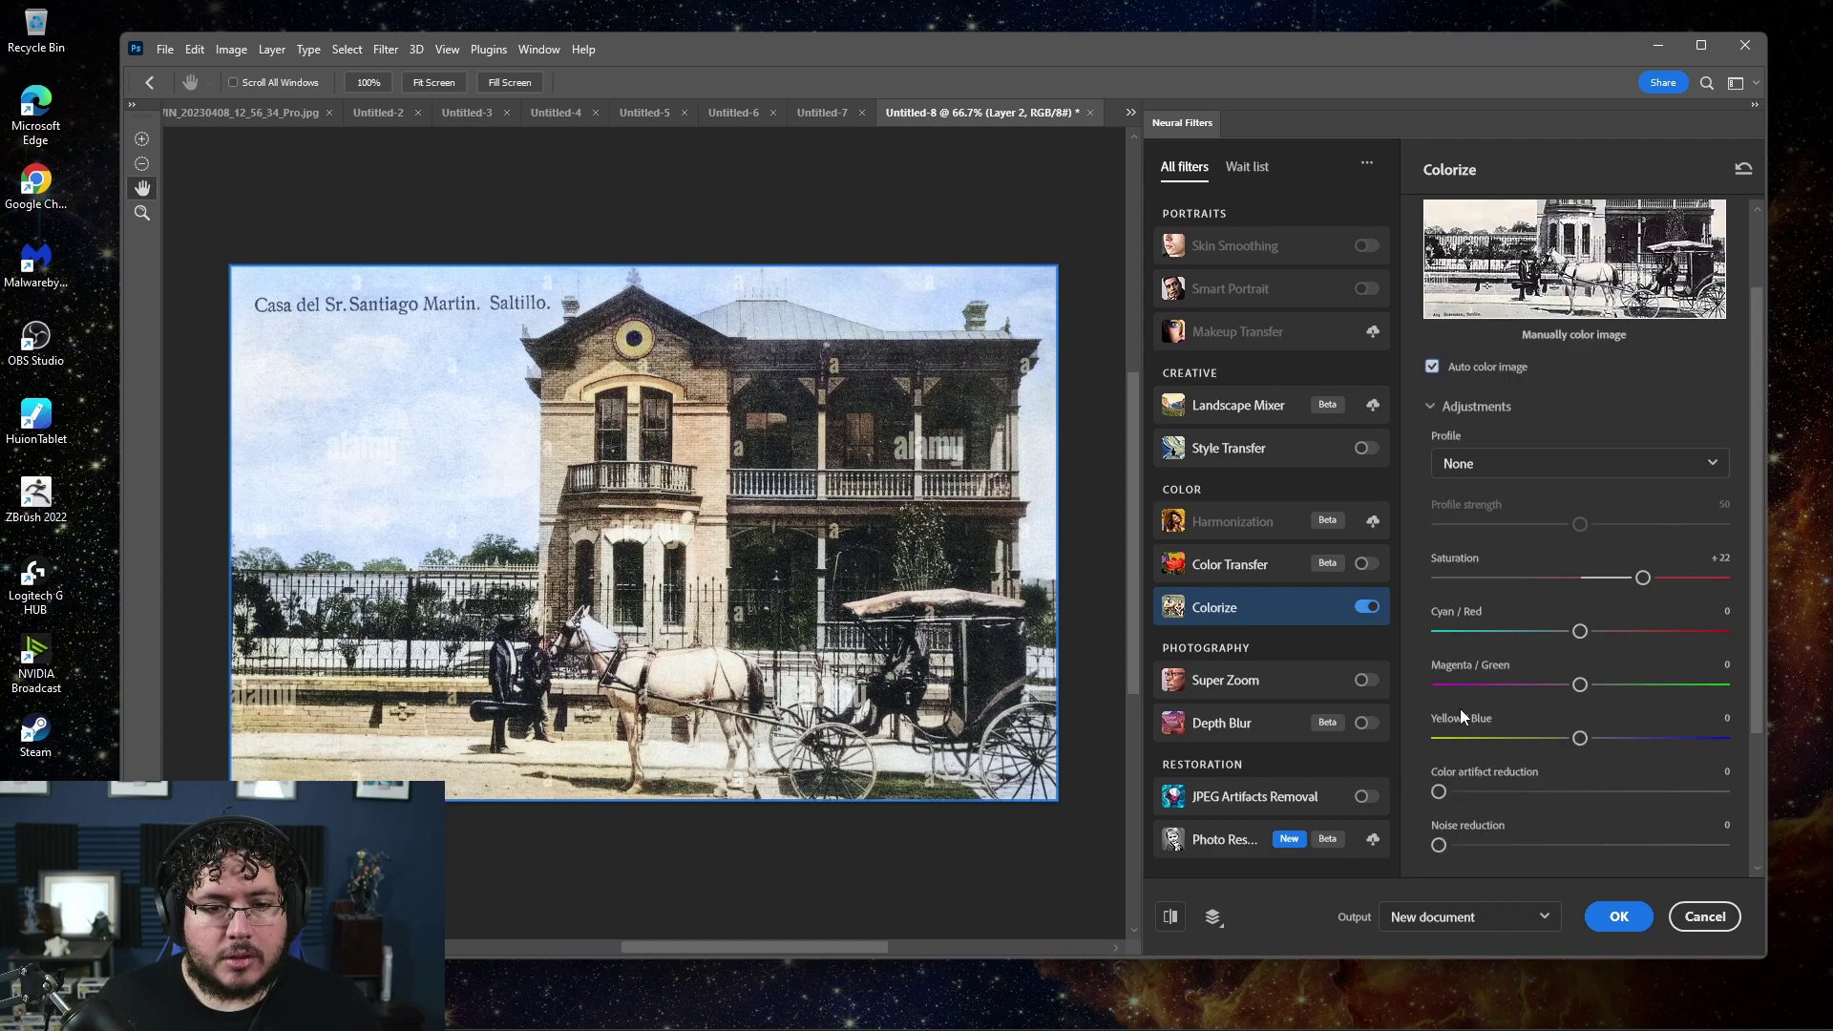
{"action": "scroll", "coordinate": [1465, 719], "scroll_direction": "up", "scroll_amount": 1}
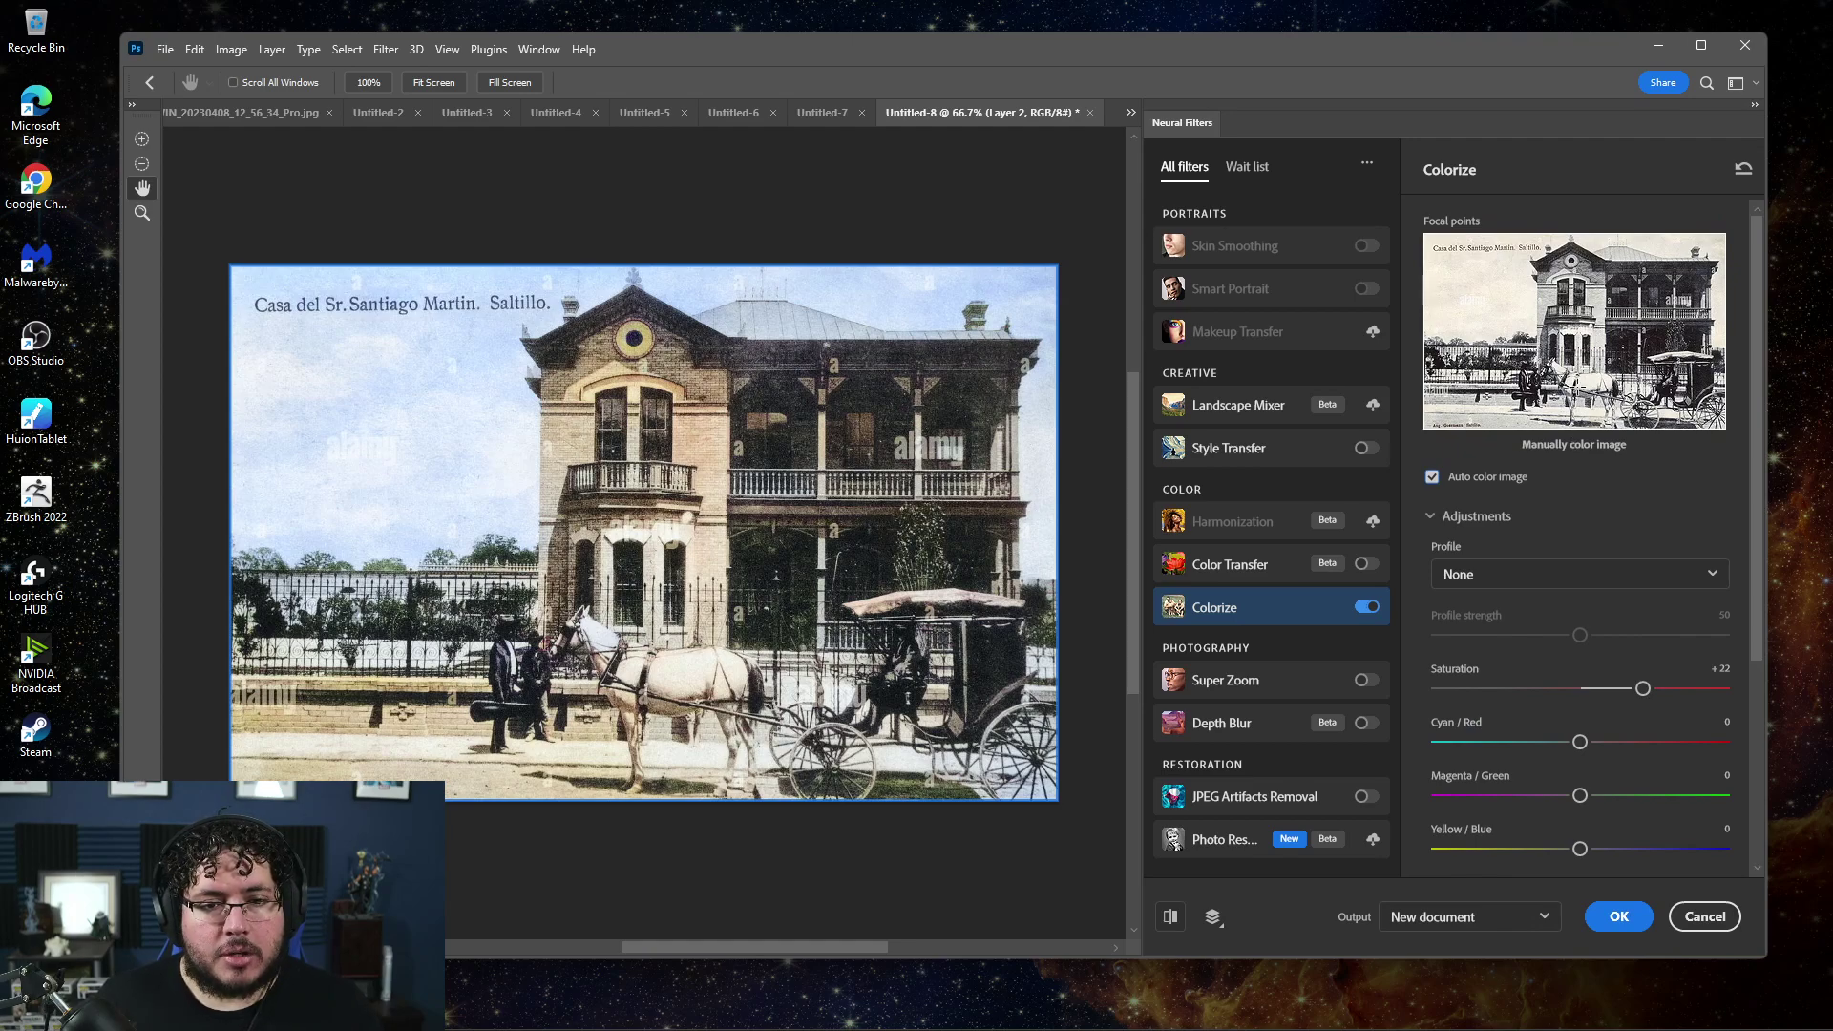
{"action": "left_click", "coordinate": [1575, 329]}
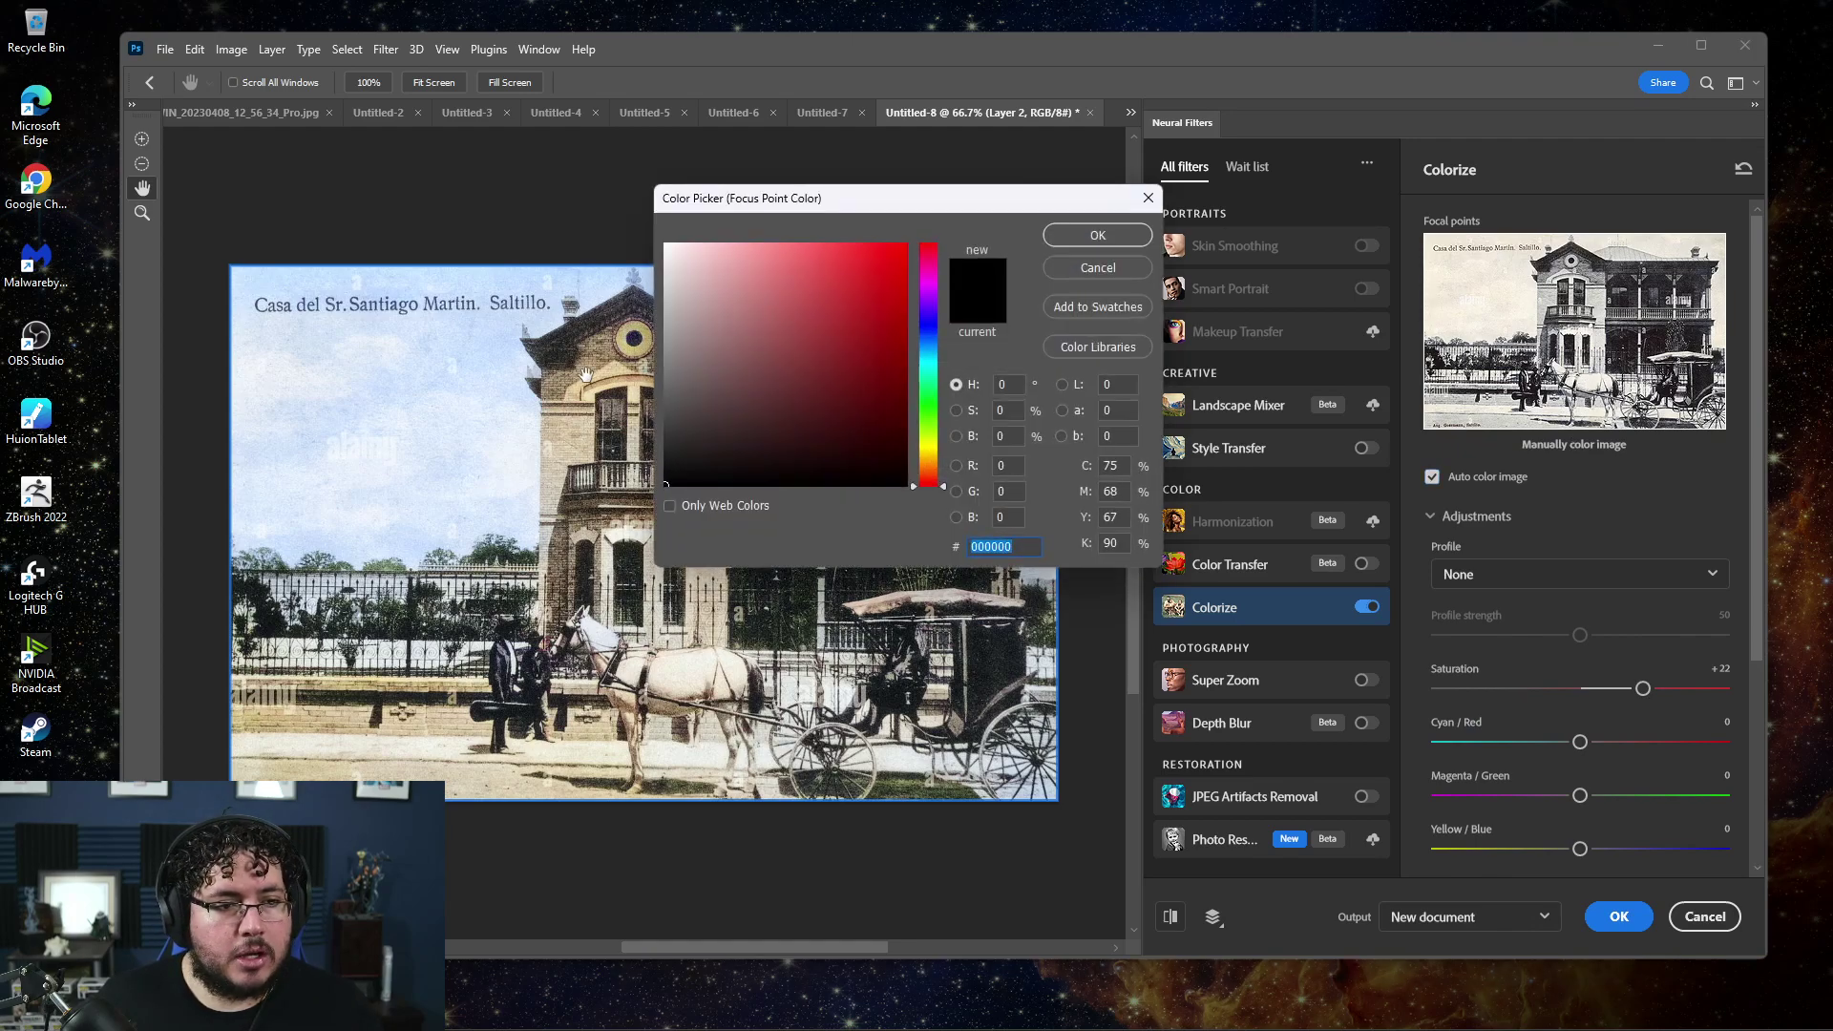
{"action": "left_click", "coordinate": [846, 301]}
{"action": "left_click", "coordinate": [1097, 235]}
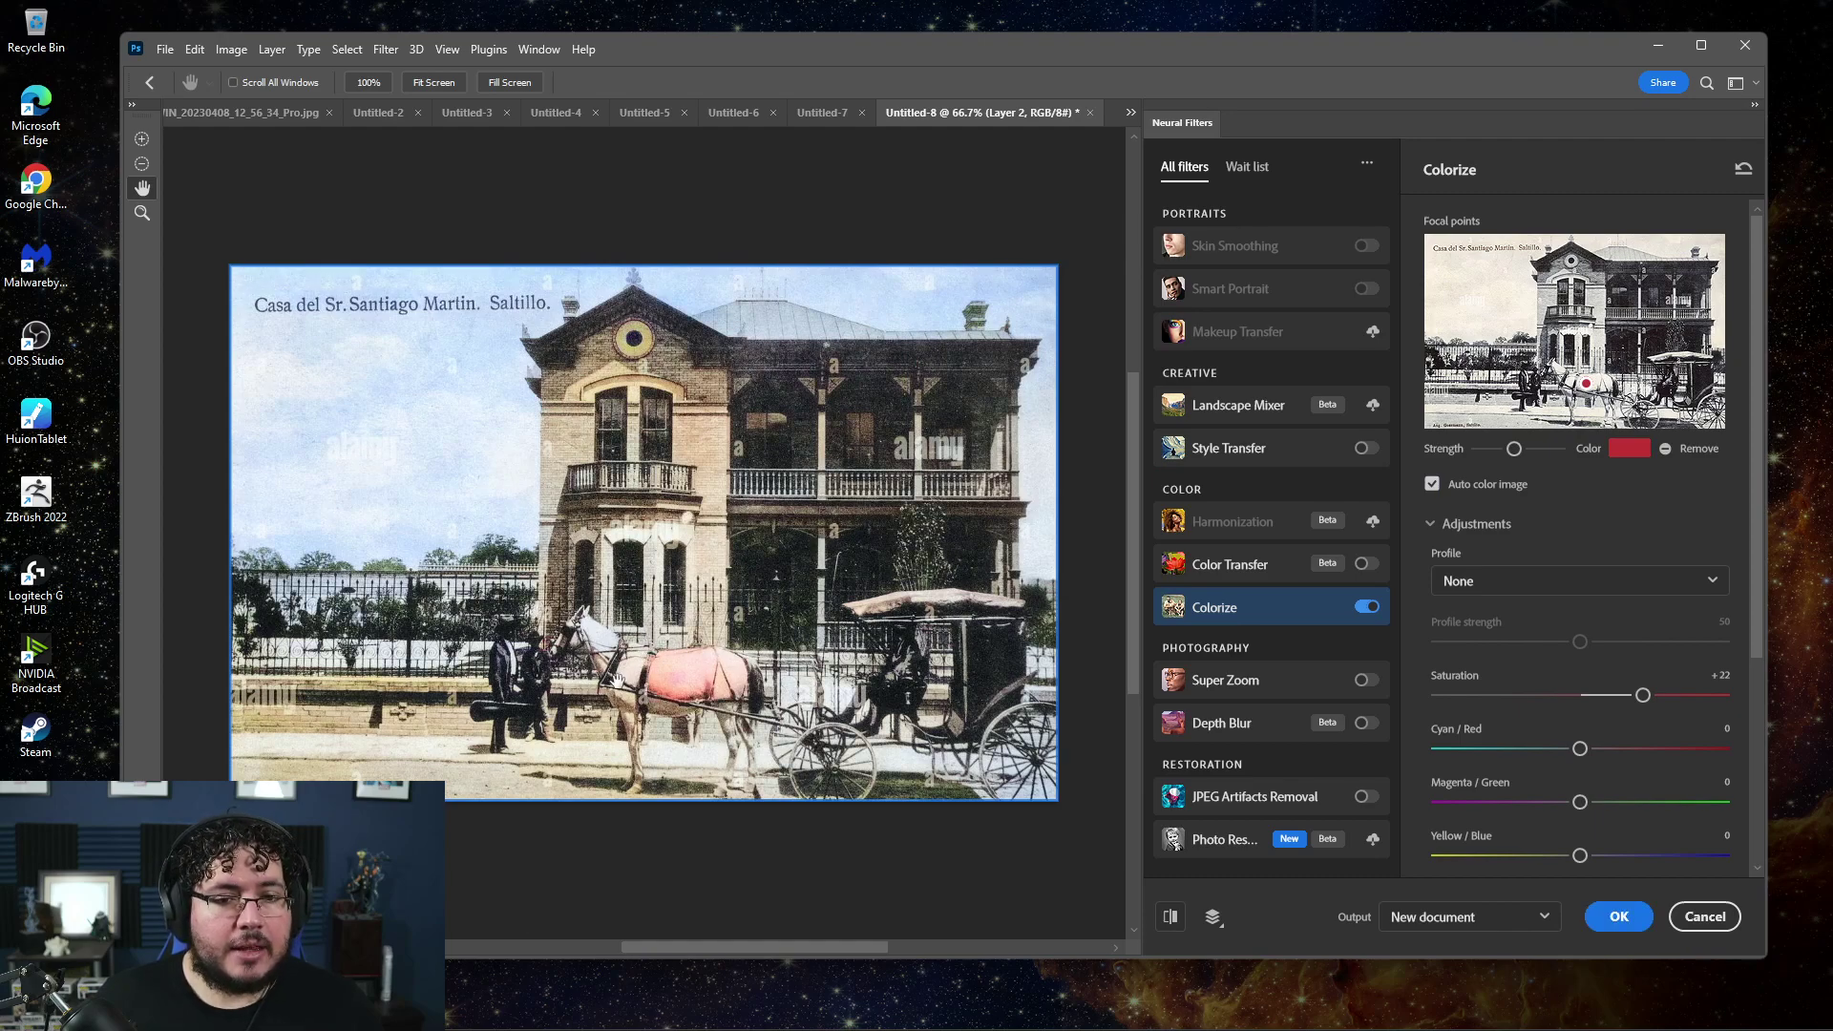
{"action": "left_click", "coordinate": [1569, 380]}
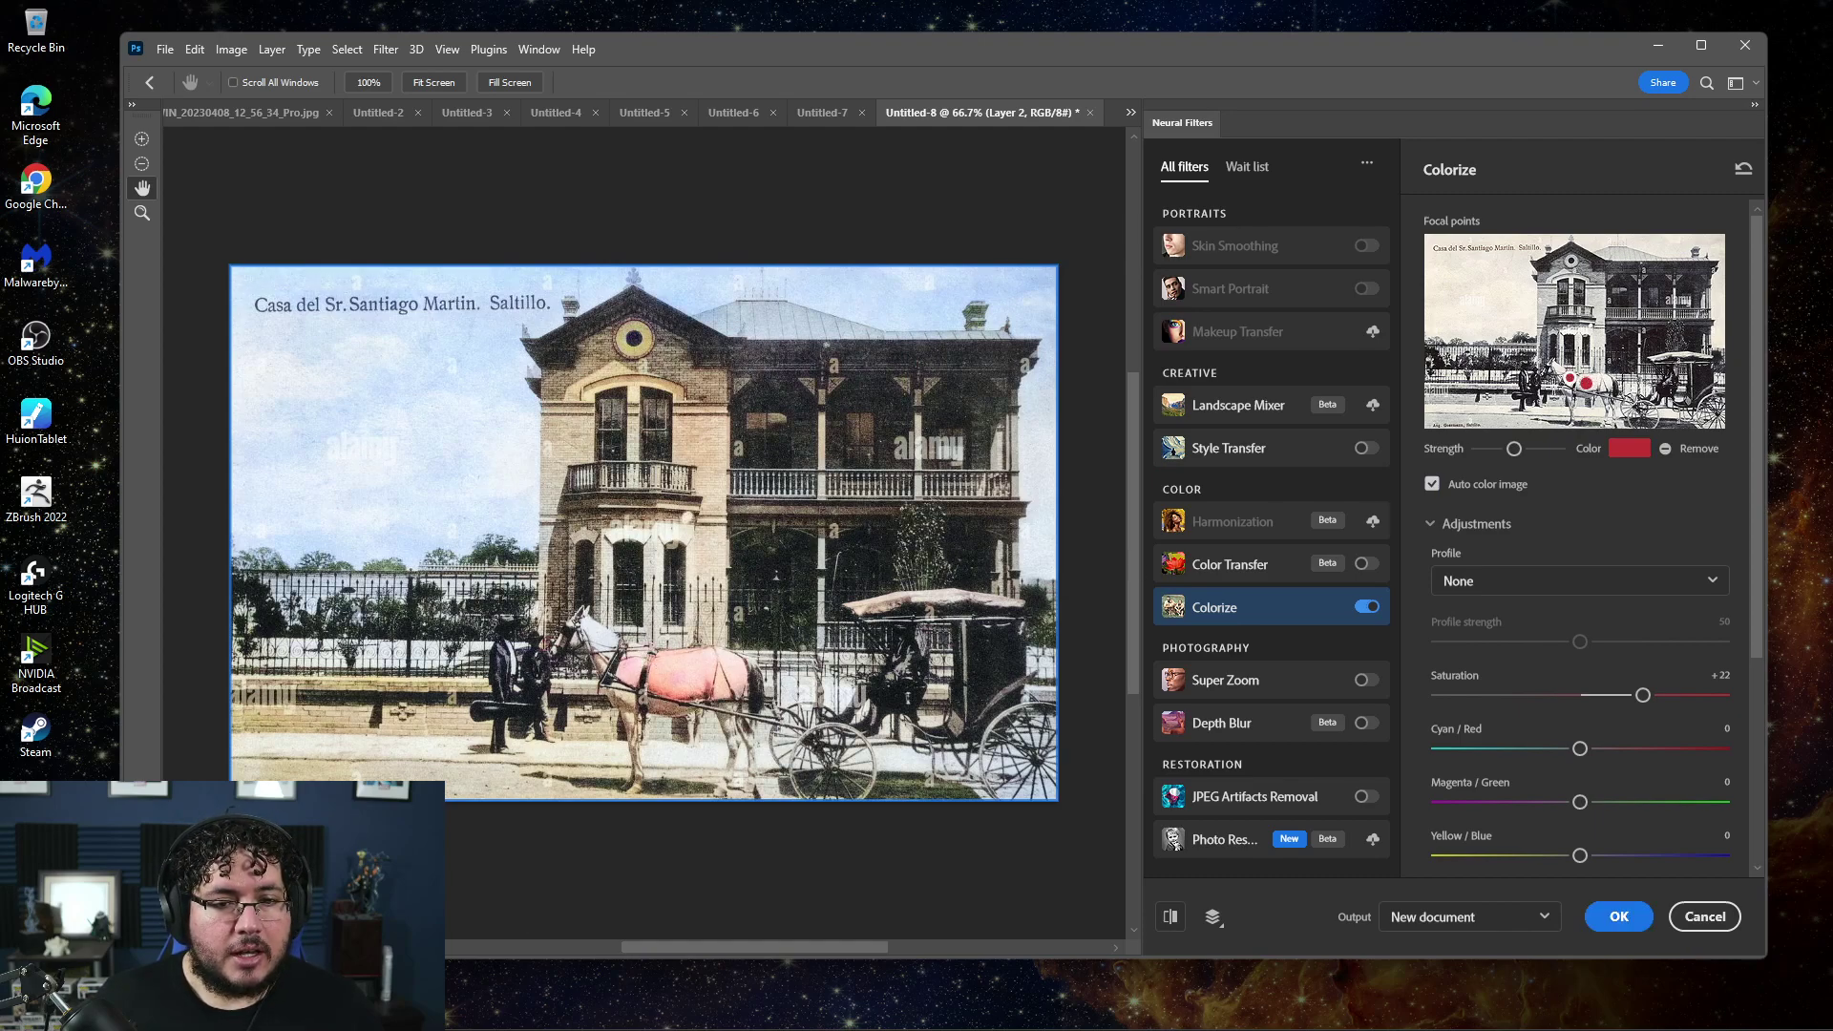
{"action": "left_click", "coordinate": [1555, 373]}
{"action": "left_click", "coordinate": [1610, 380]}
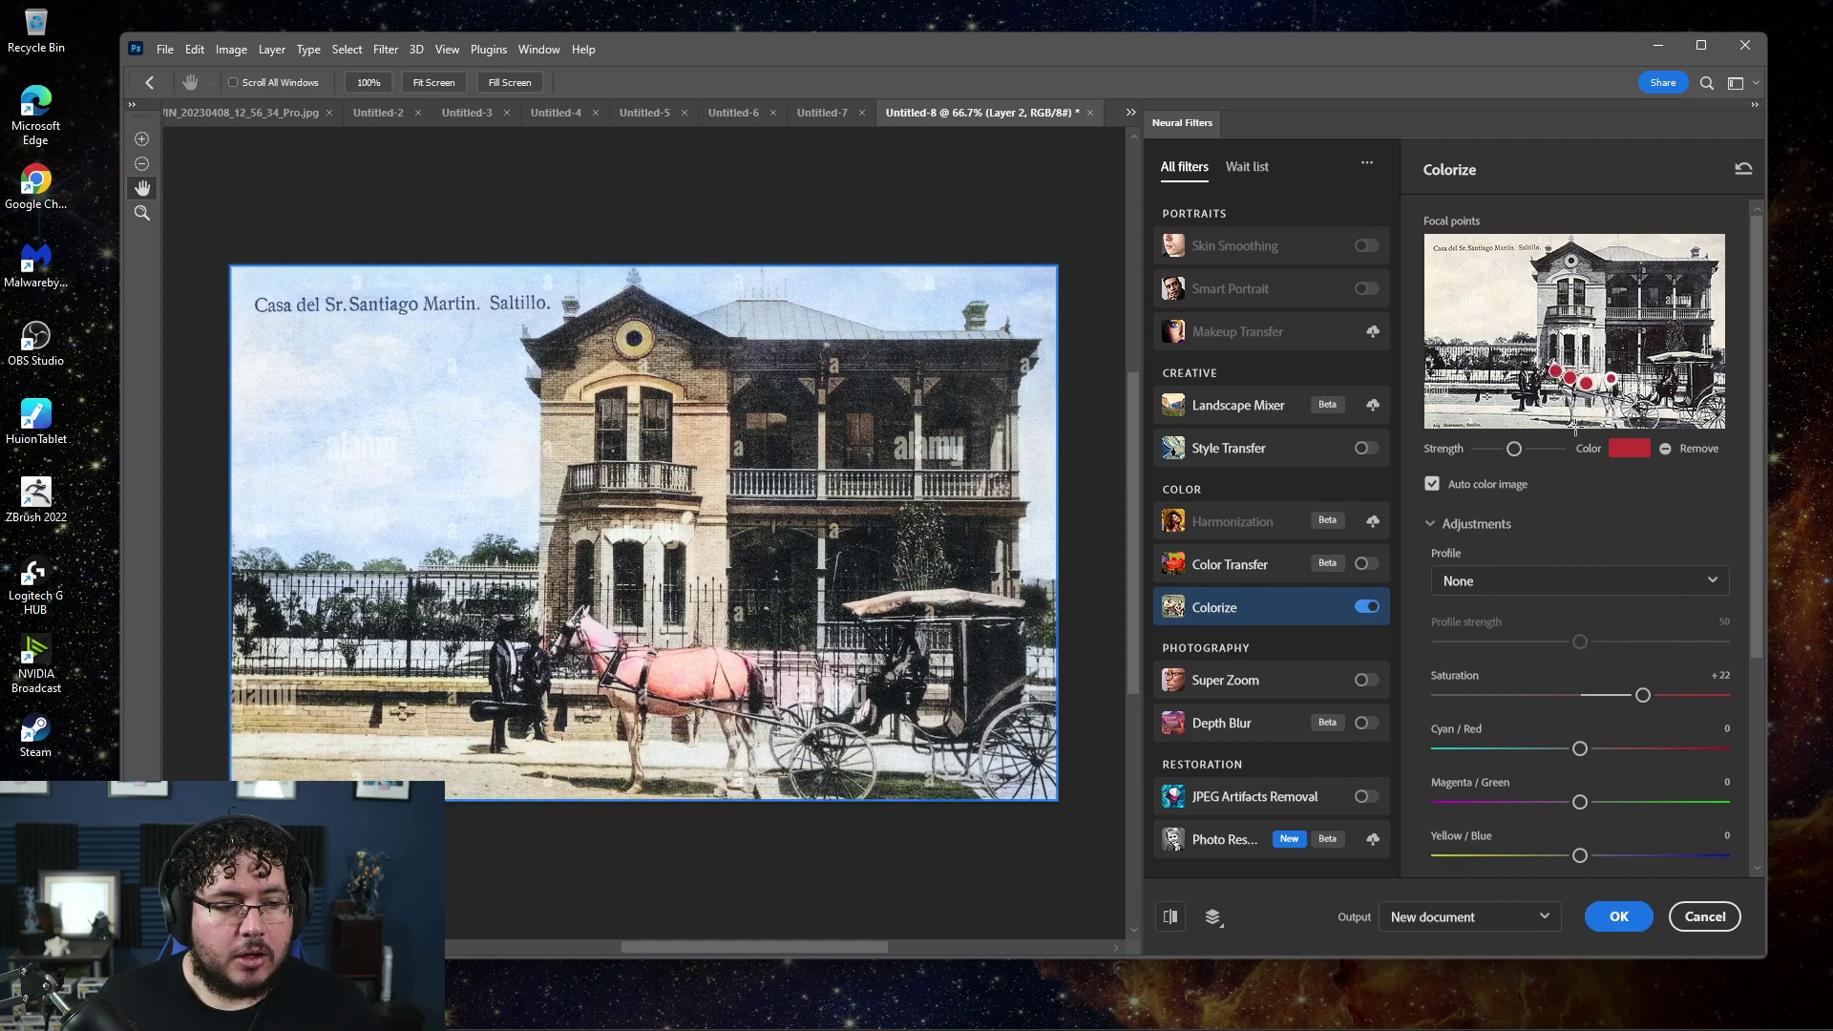
{"action": "left_click", "coordinate": [1574, 392]}
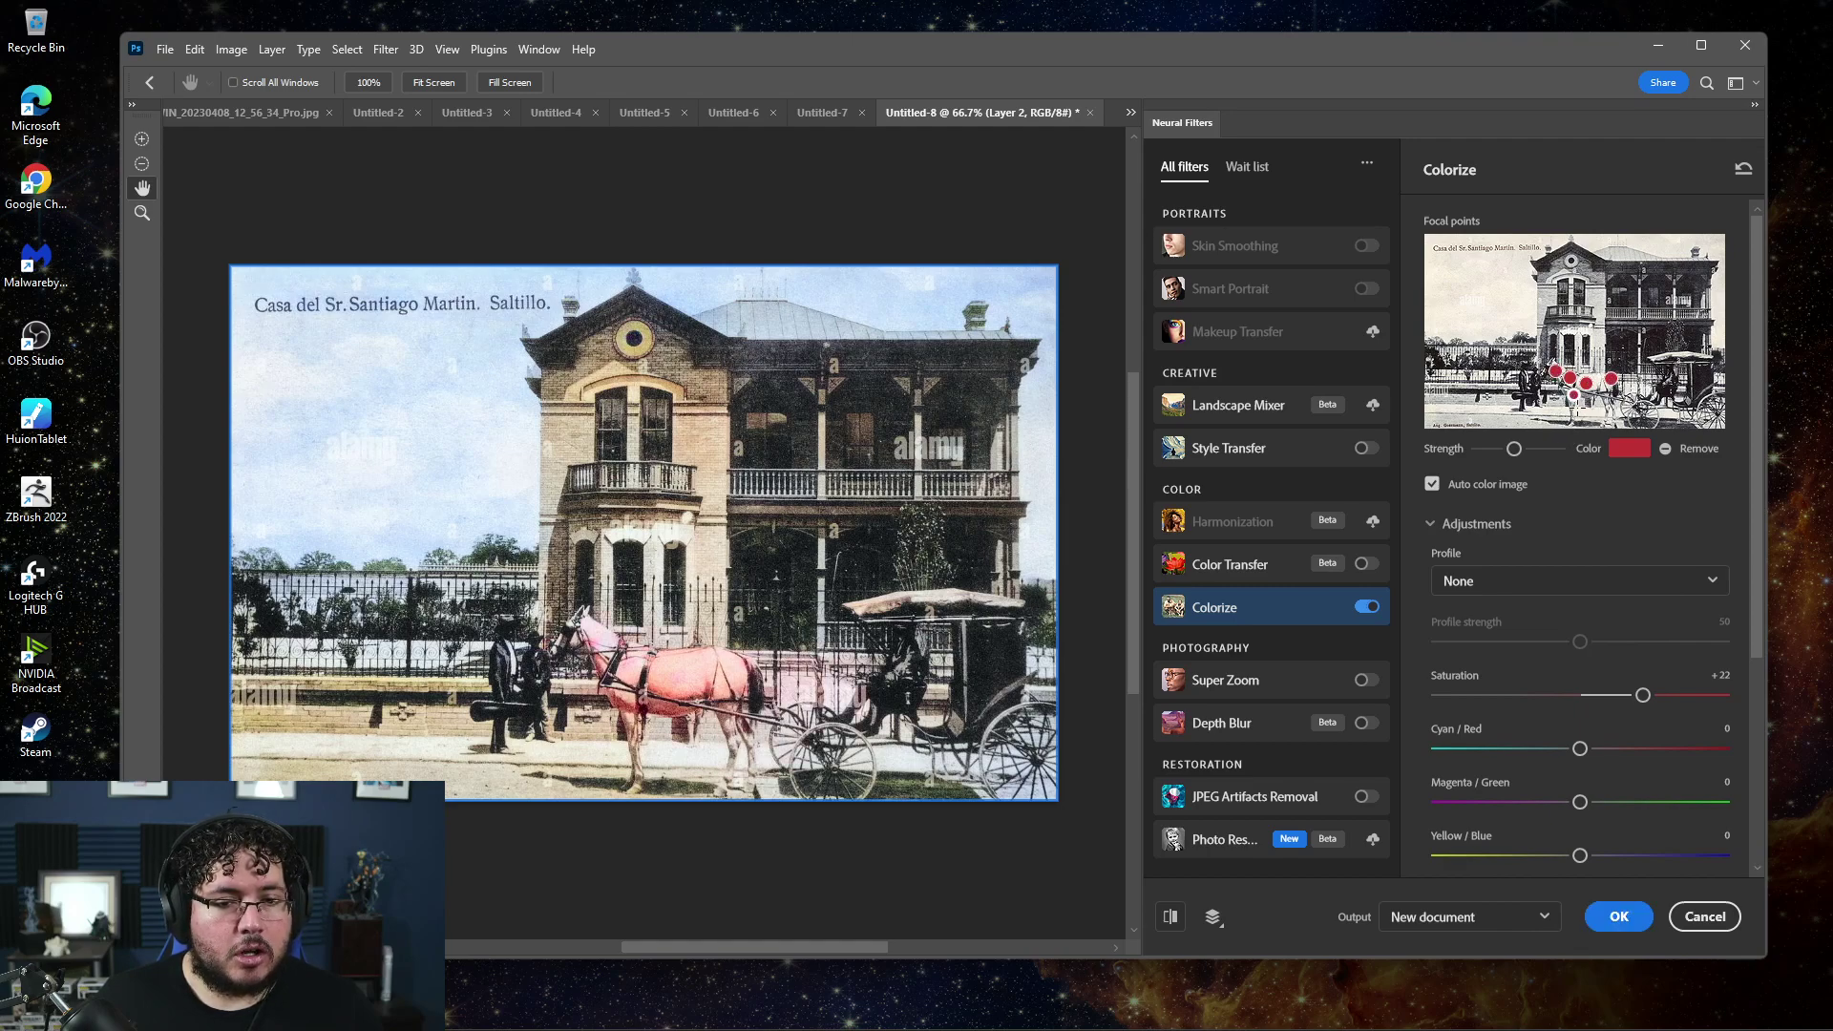
{"action": "left_click", "coordinate": [1570, 407]}
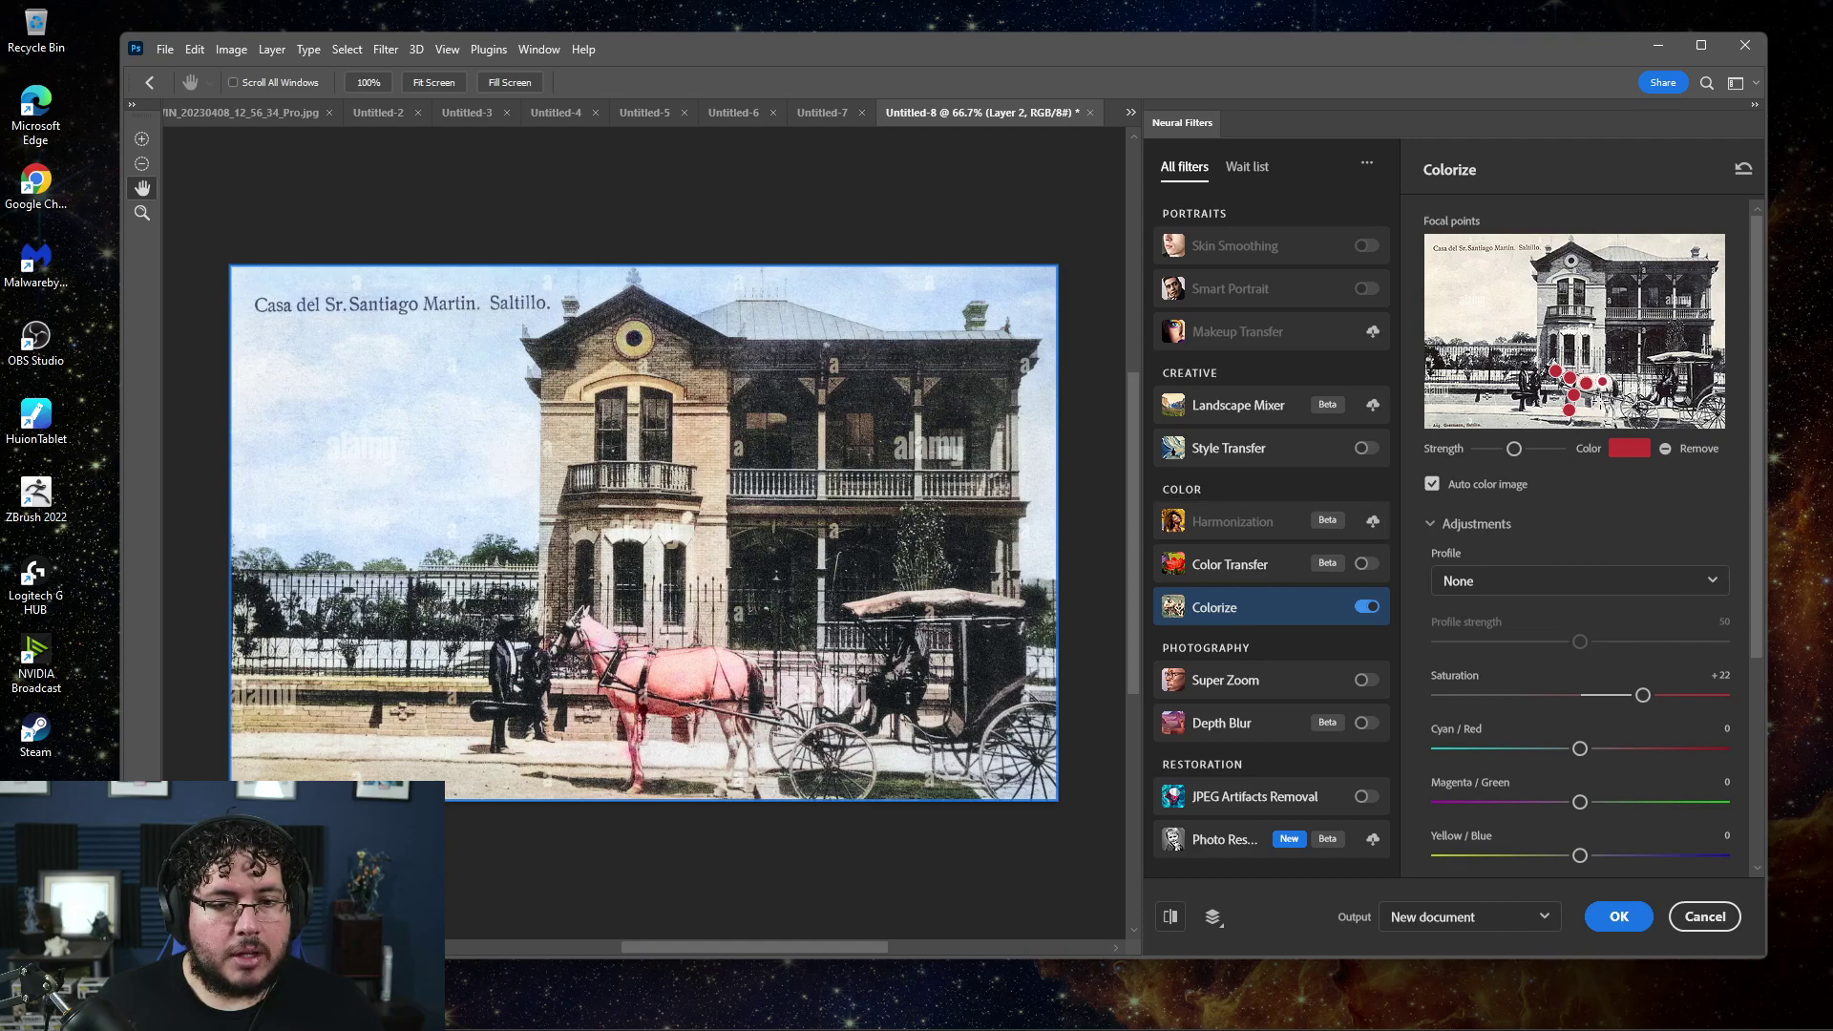
{"action": "left_click", "coordinate": [1629, 451]}
{"action": "left_click", "coordinate": [926, 341]}
{"action": "left_click", "coordinate": [859, 442]}
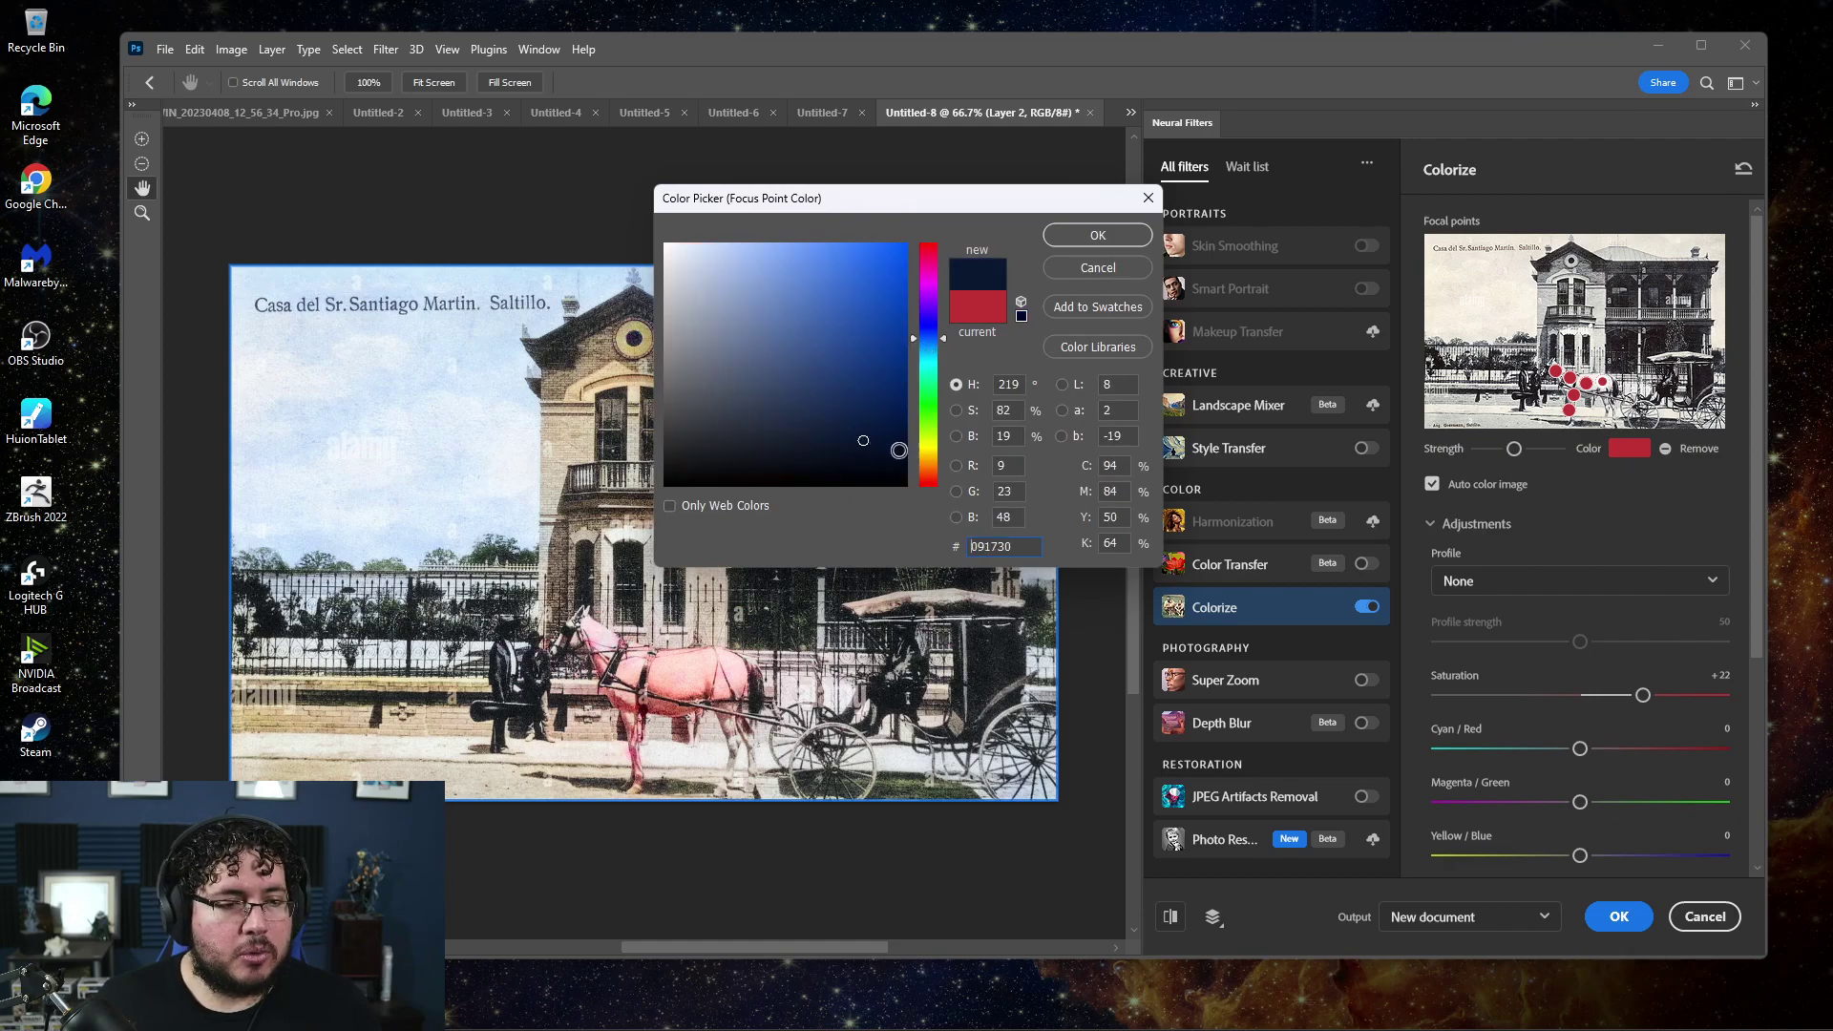
{"action": "left_click", "coordinate": [927, 458]}
{"action": "left_click", "coordinate": [876, 407]}
{"action": "type", "text": "c9a66b"}
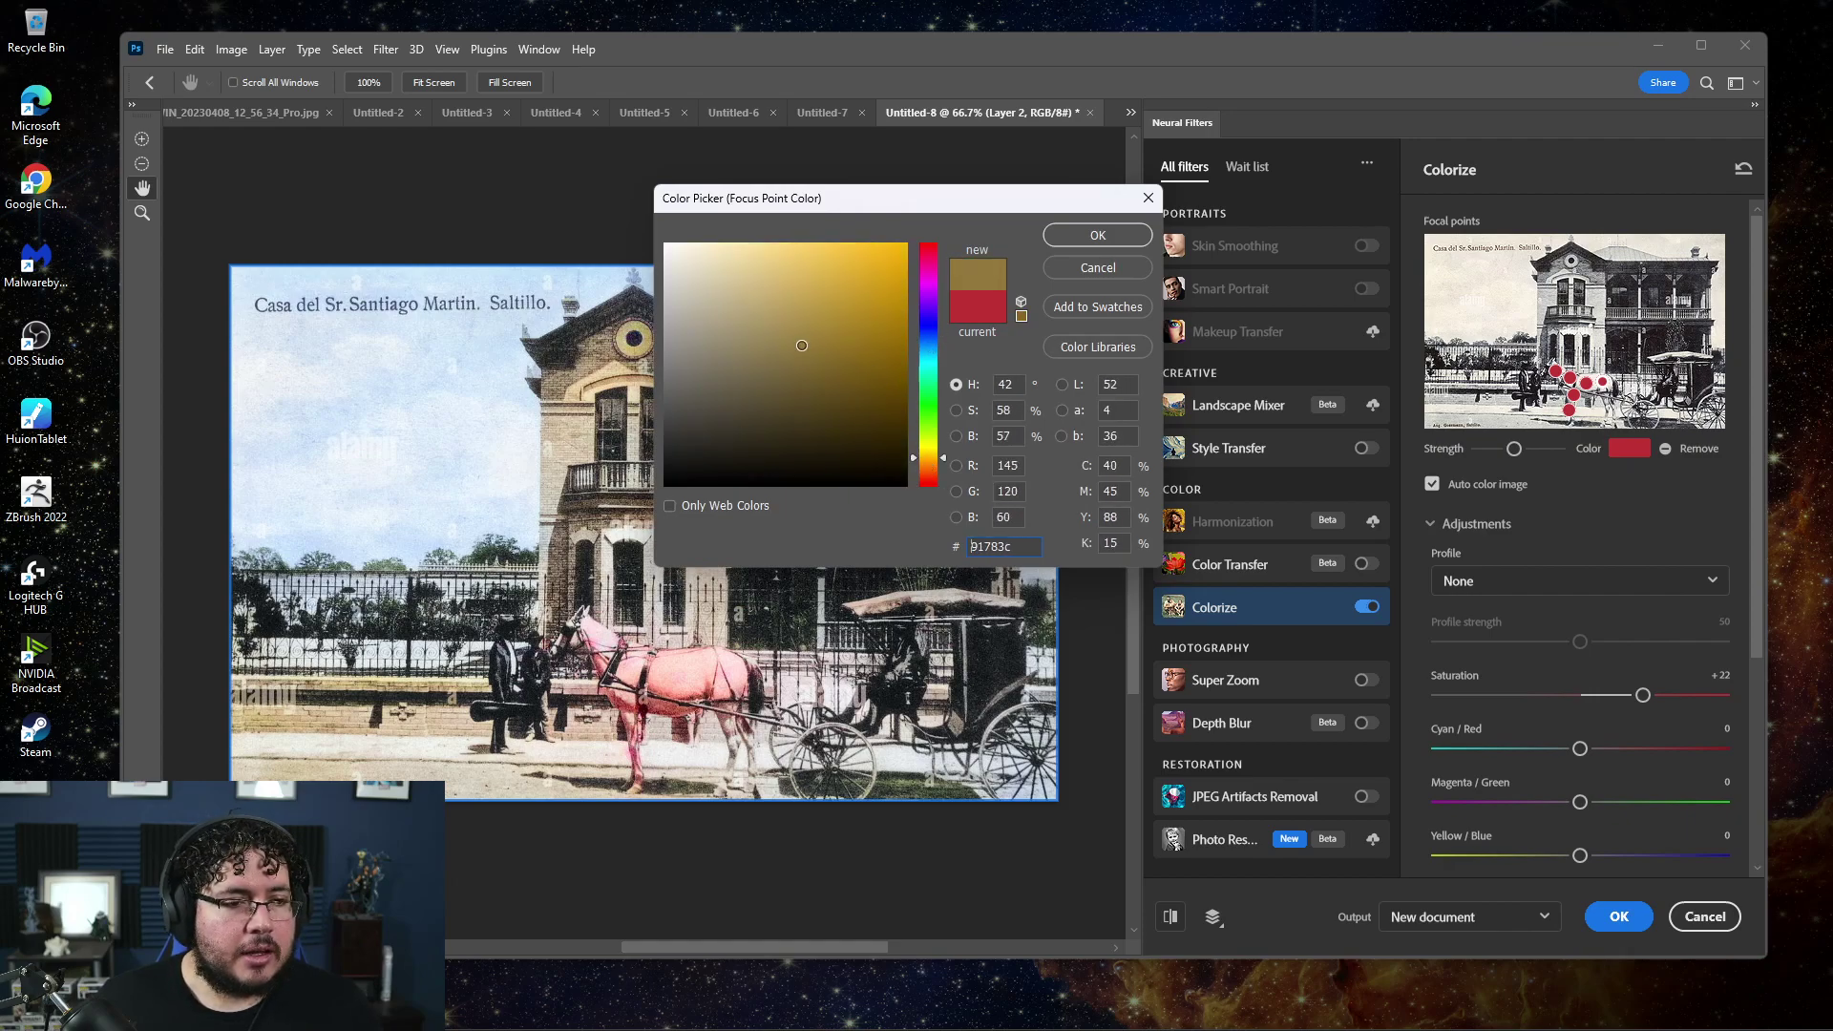
{"action": "left_click", "coordinate": [1074, 231]}
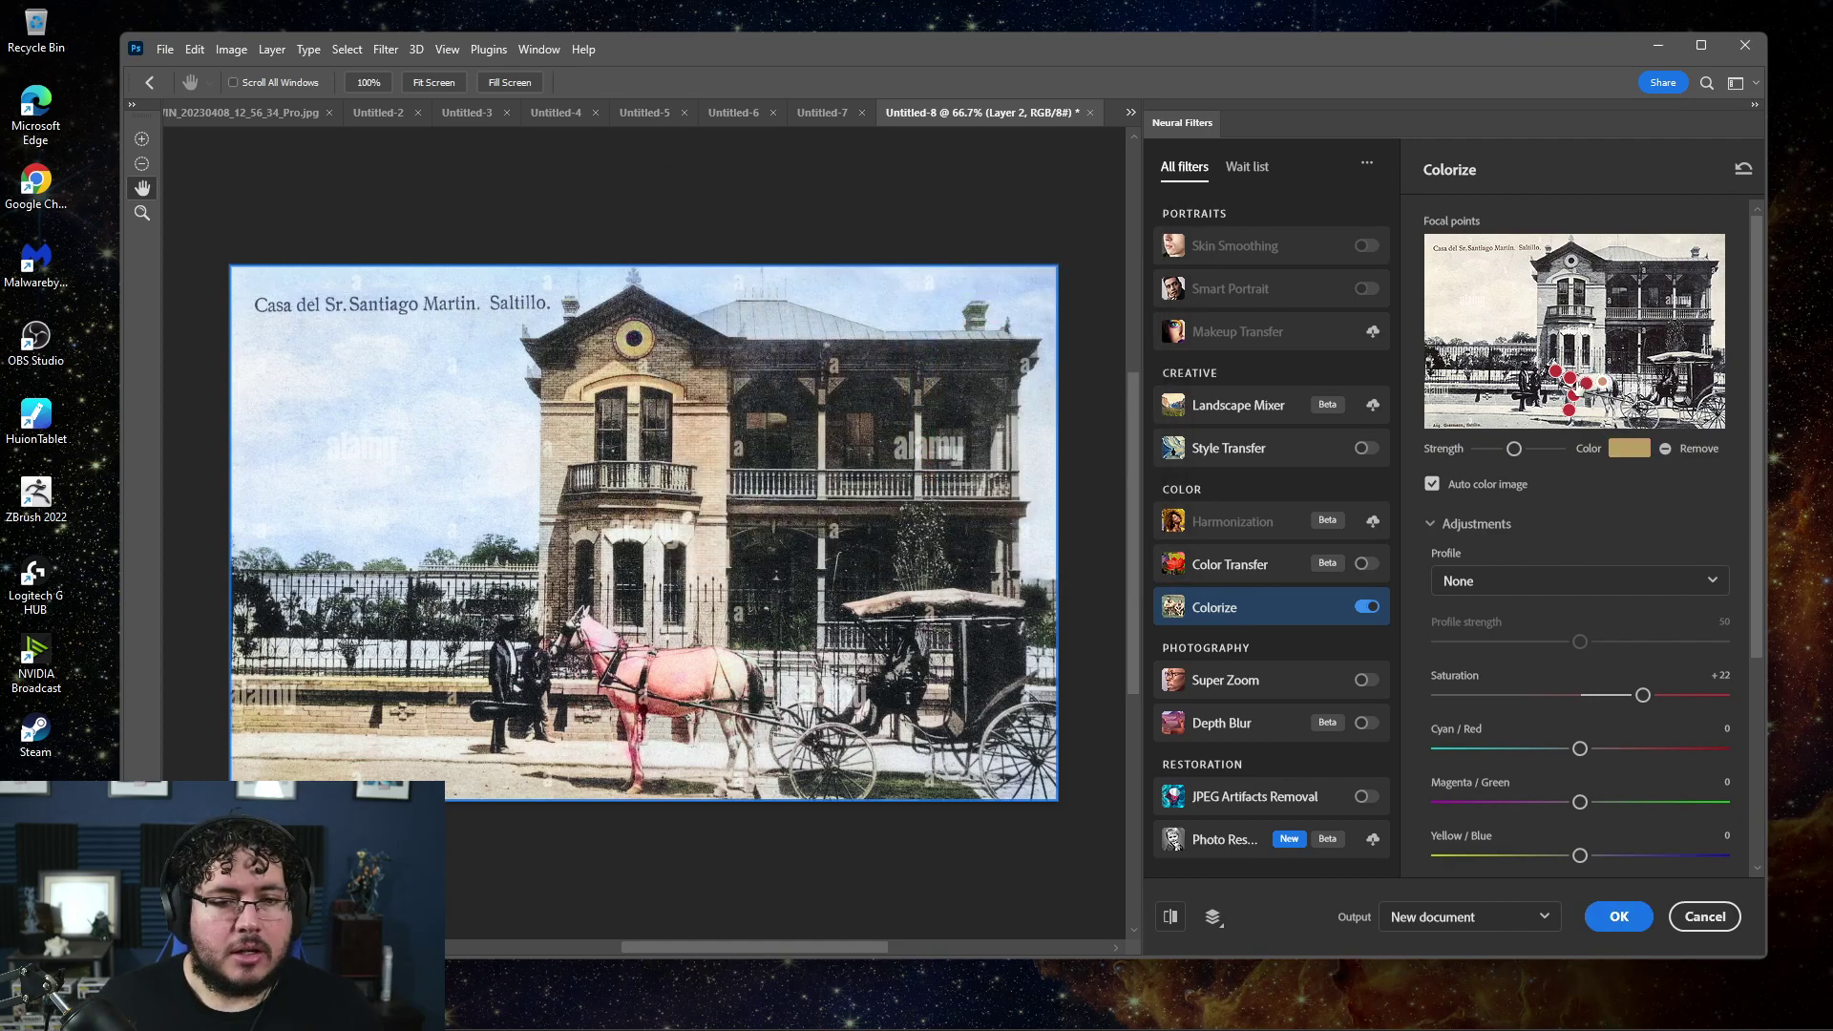
{"action": "left_click", "coordinate": [1580, 384]}
{"action": "left_click", "coordinate": [1629, 449]}
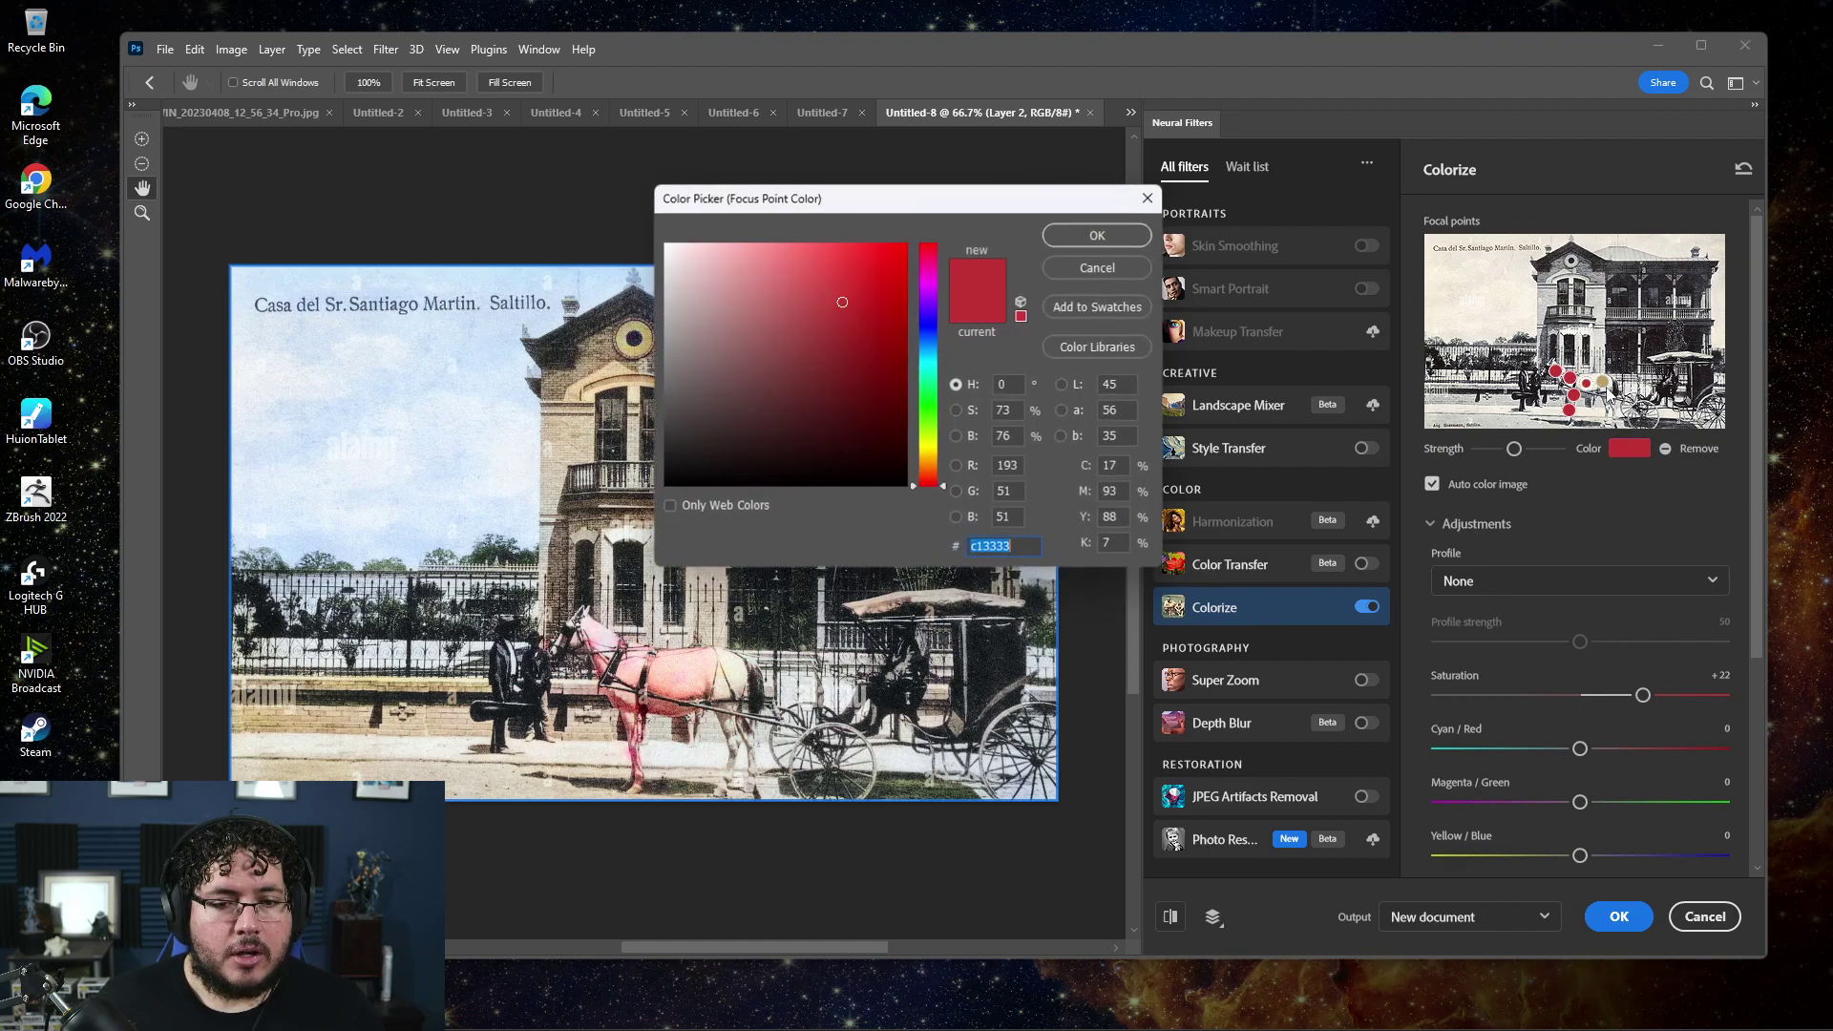
{"action": "left_click", "coordinate": [1078, 238]}
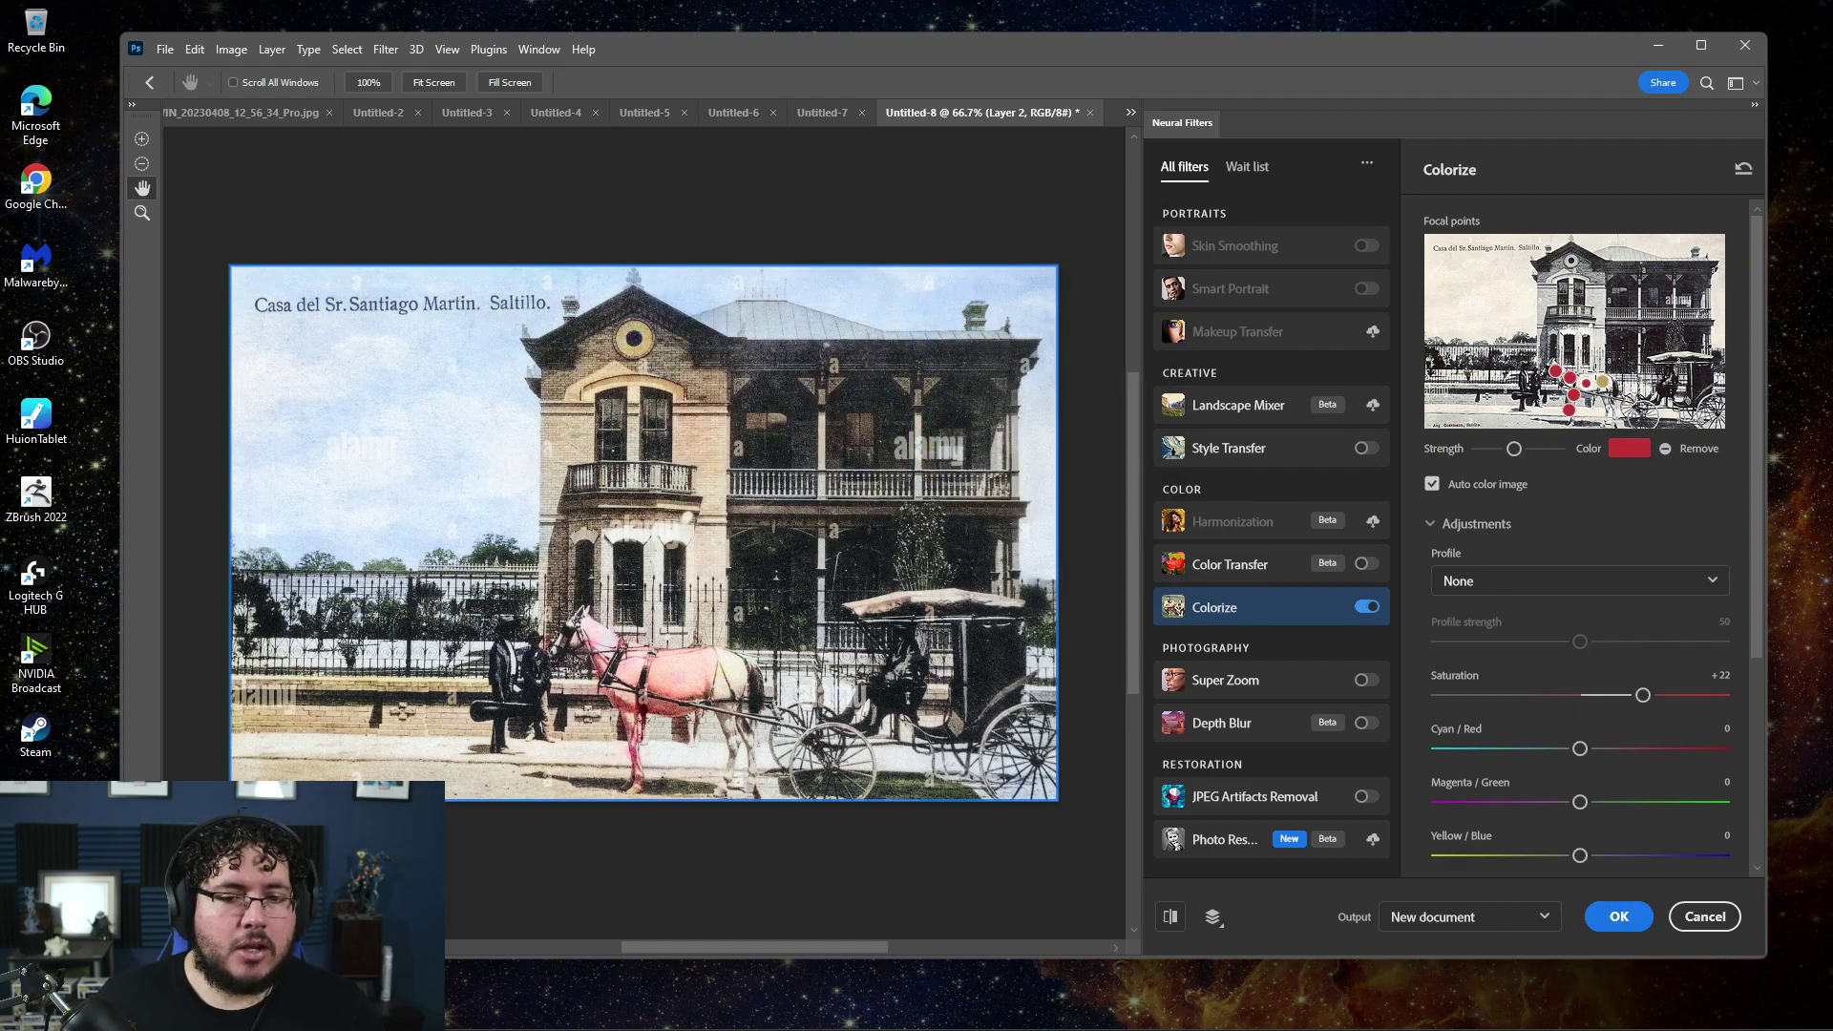
{"action": "left_click", "coordinate": [1665, 448]}
{"action": "left_click", "coordinate": [1664, 448]}
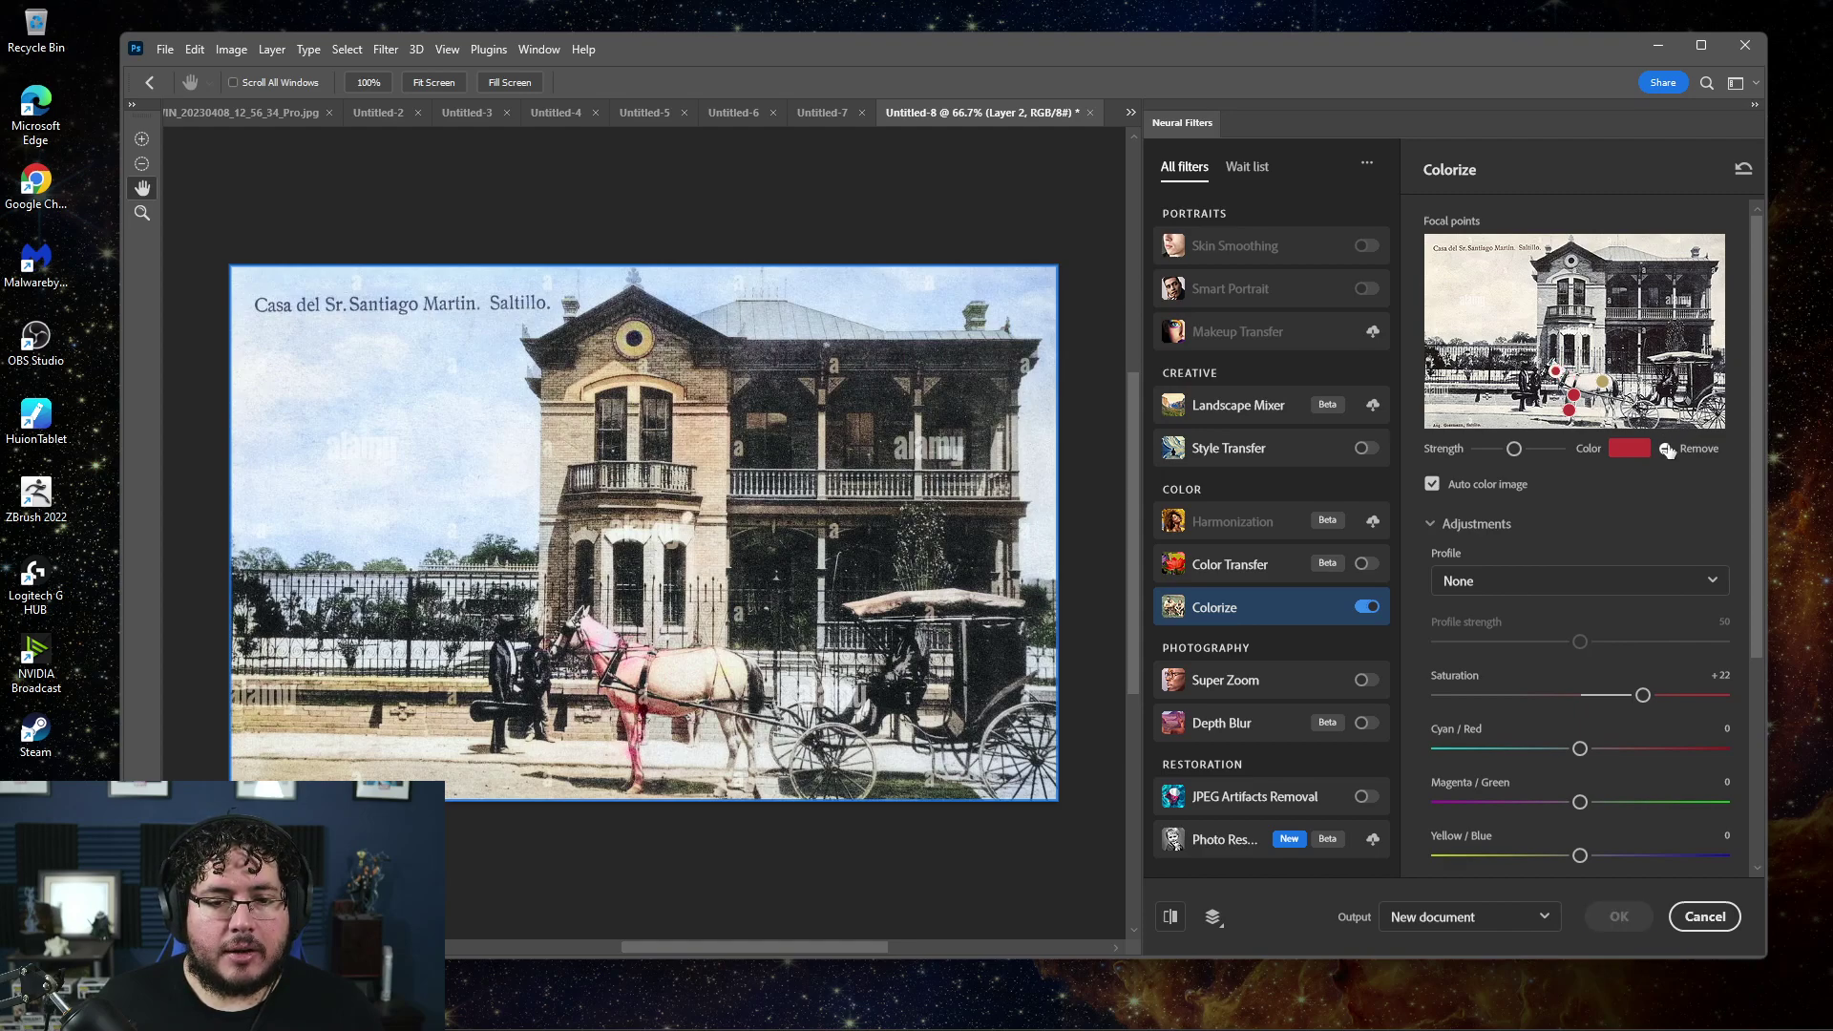
{"action": "left_click", "coordinate": [1667, 450]}
{"action": "left_click", "coordinate": [1667, 450]}
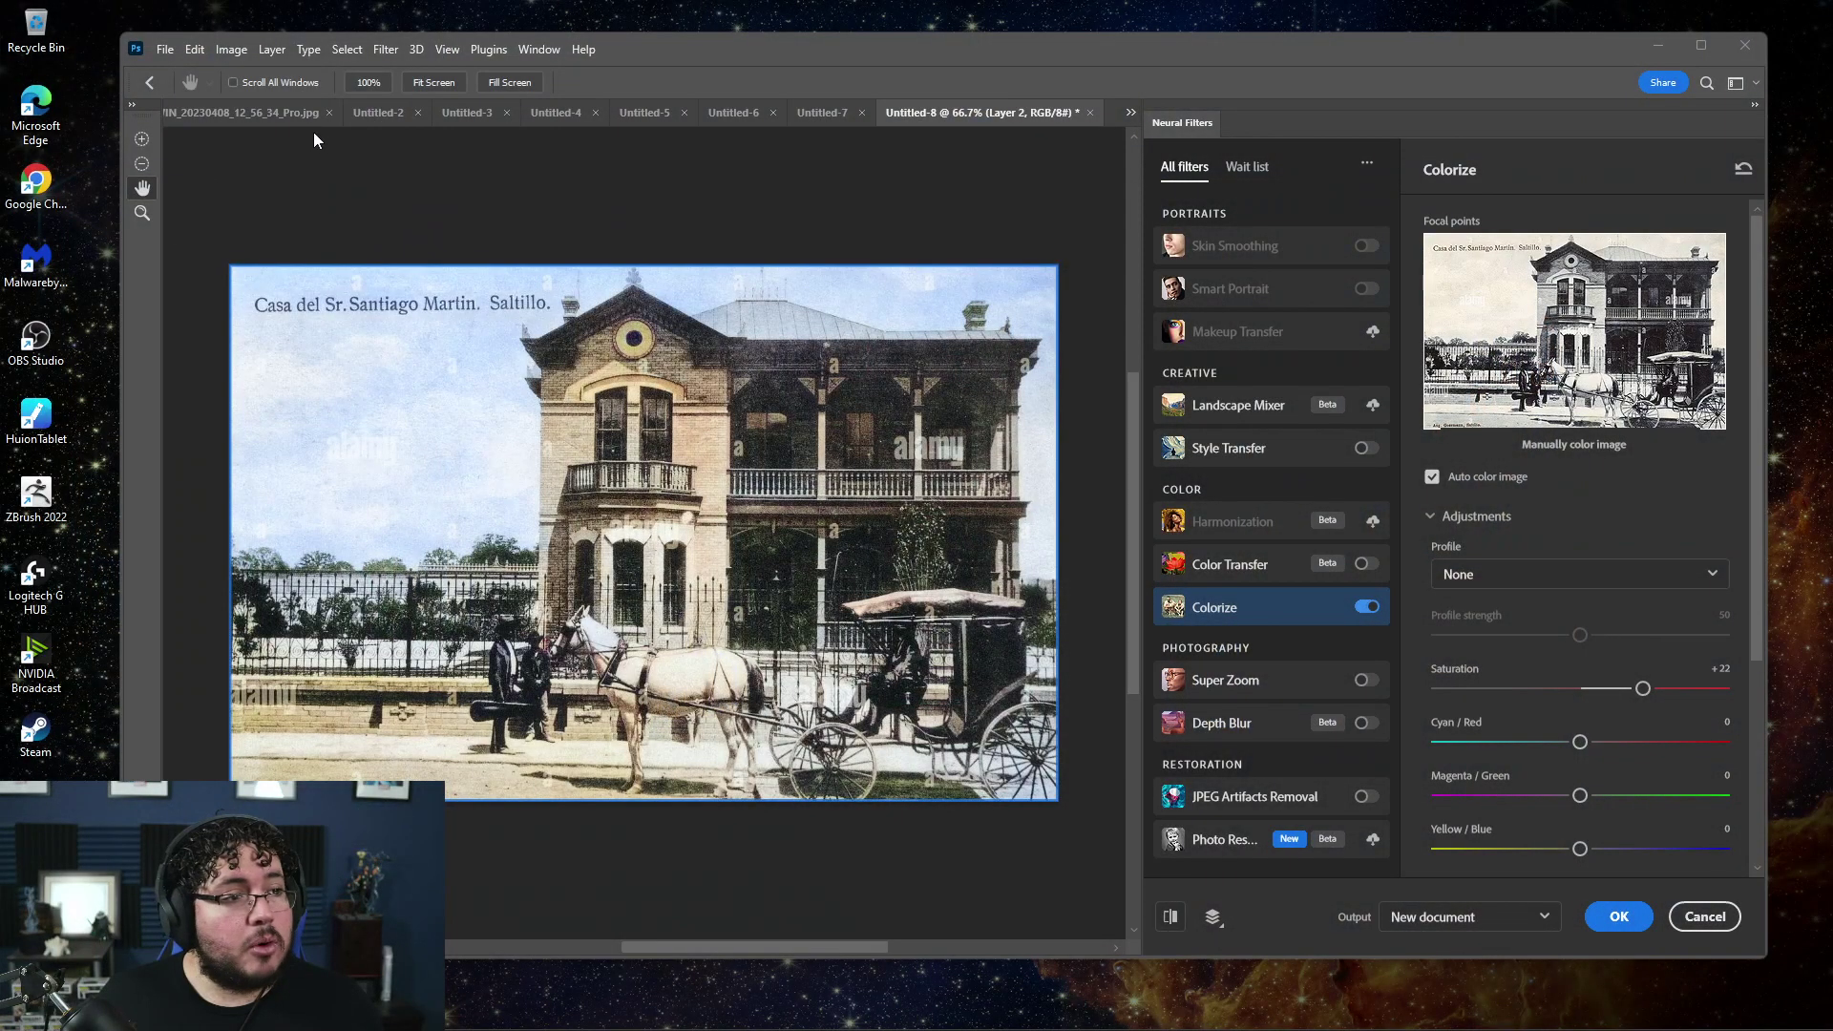
Cancel Neural Filters and switch to the Untitled-1 ZBrush banner document
{"action": "key", "text": "Escape"}
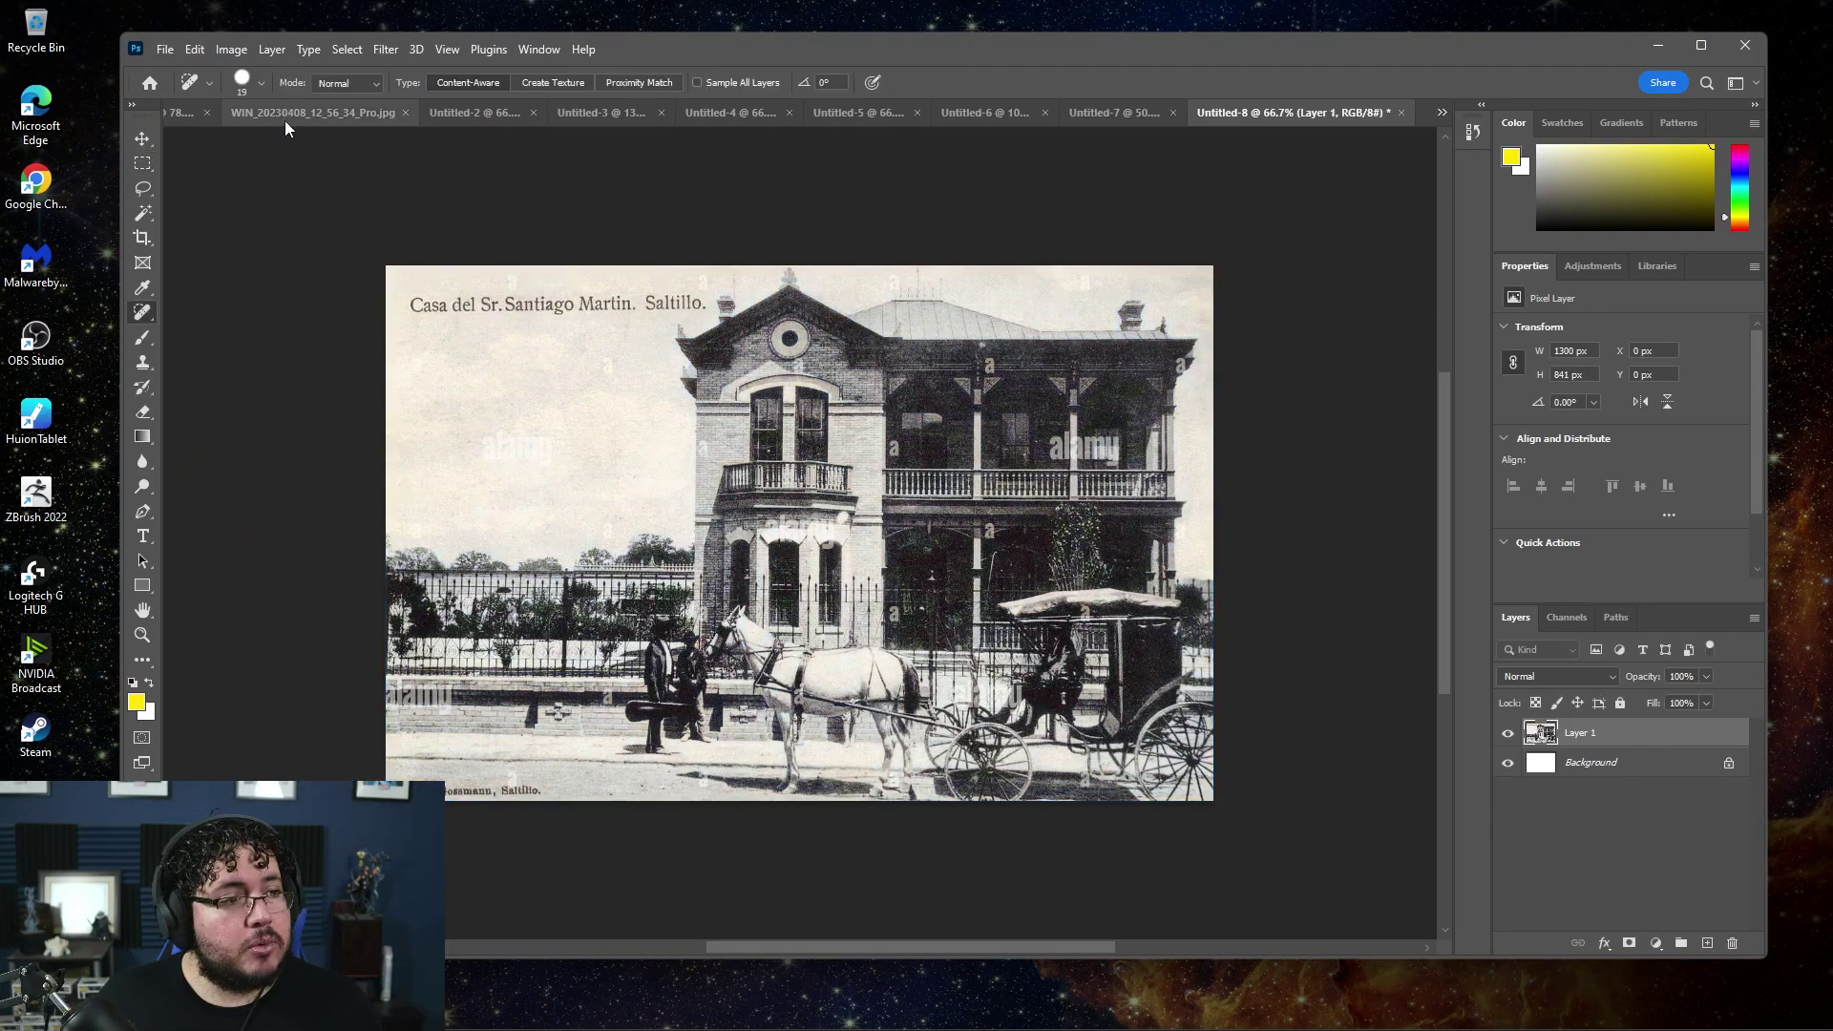
{"action": "left_click", "coordinate": [288, 116]}
{"action": "left_click", "coordinate": [200, 112]}
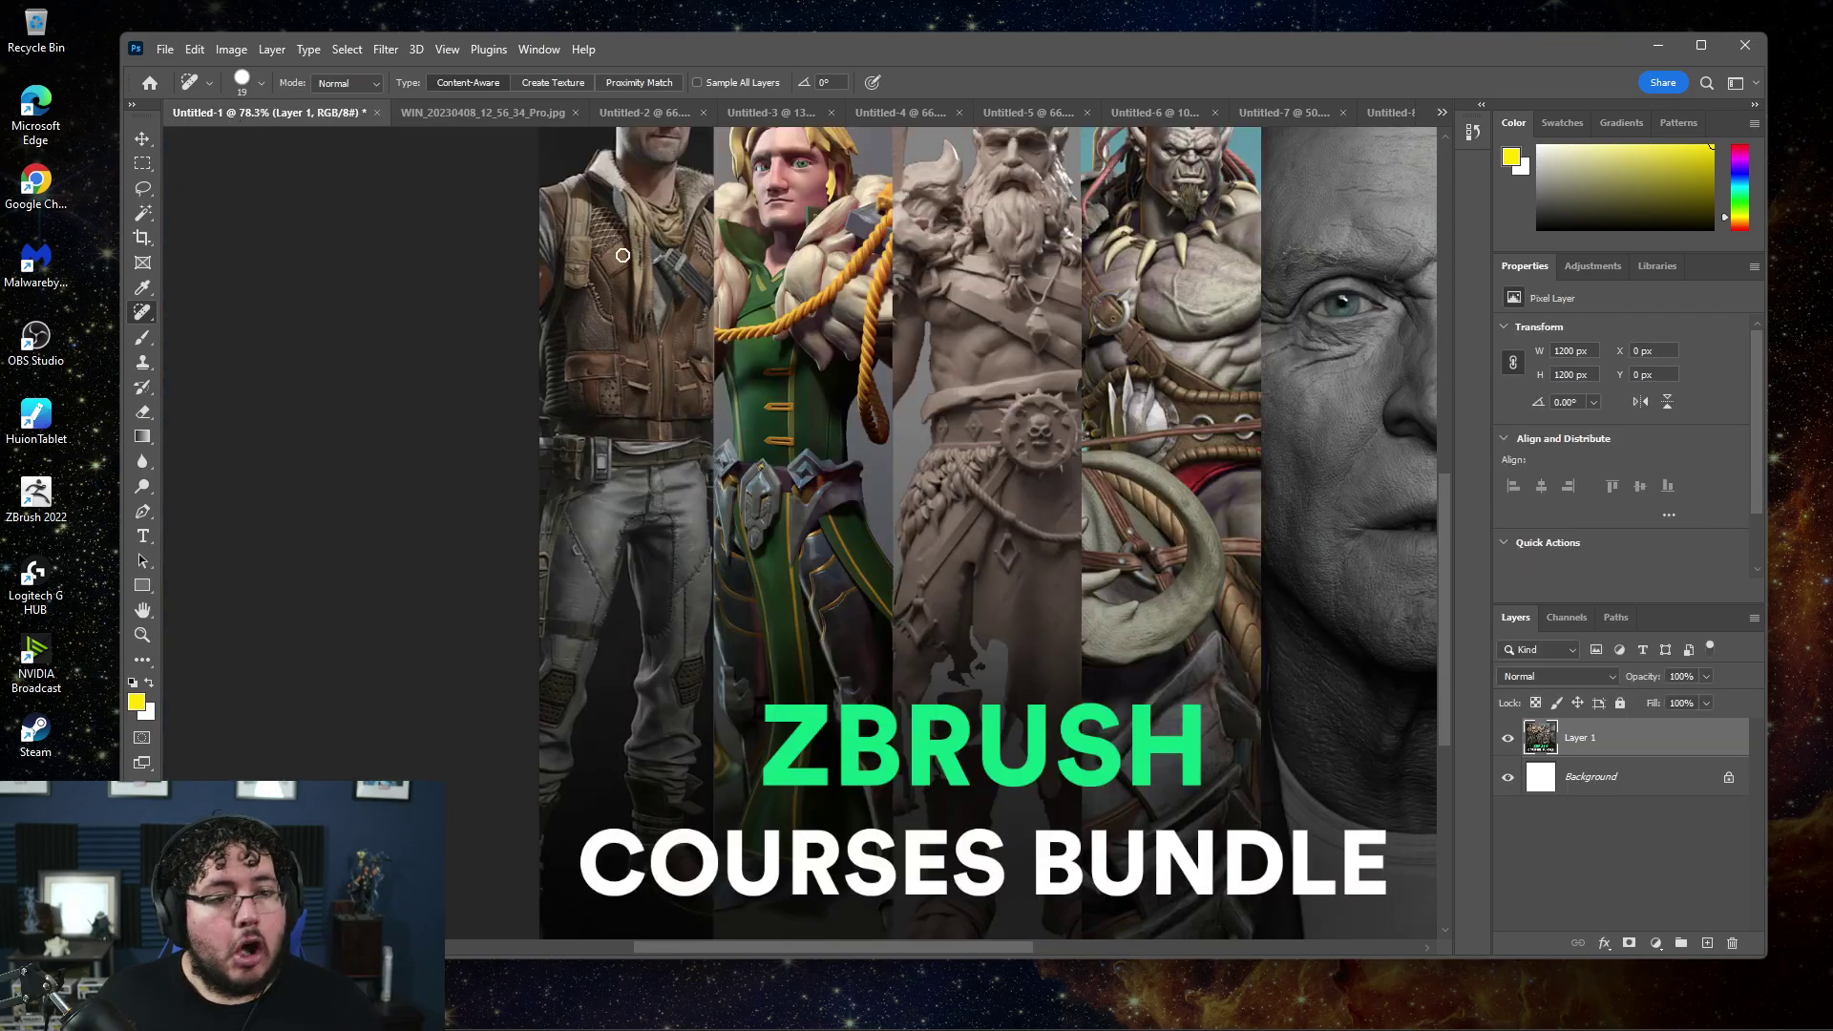
{"action": "scroll", "coordinate": [875, 350], "scroll_direction": "down", "scroll_amount": 3}
{"action": "scroll", "coordinate": [932, 416], "scroll_direction": "up", "scroll_amount": 1}
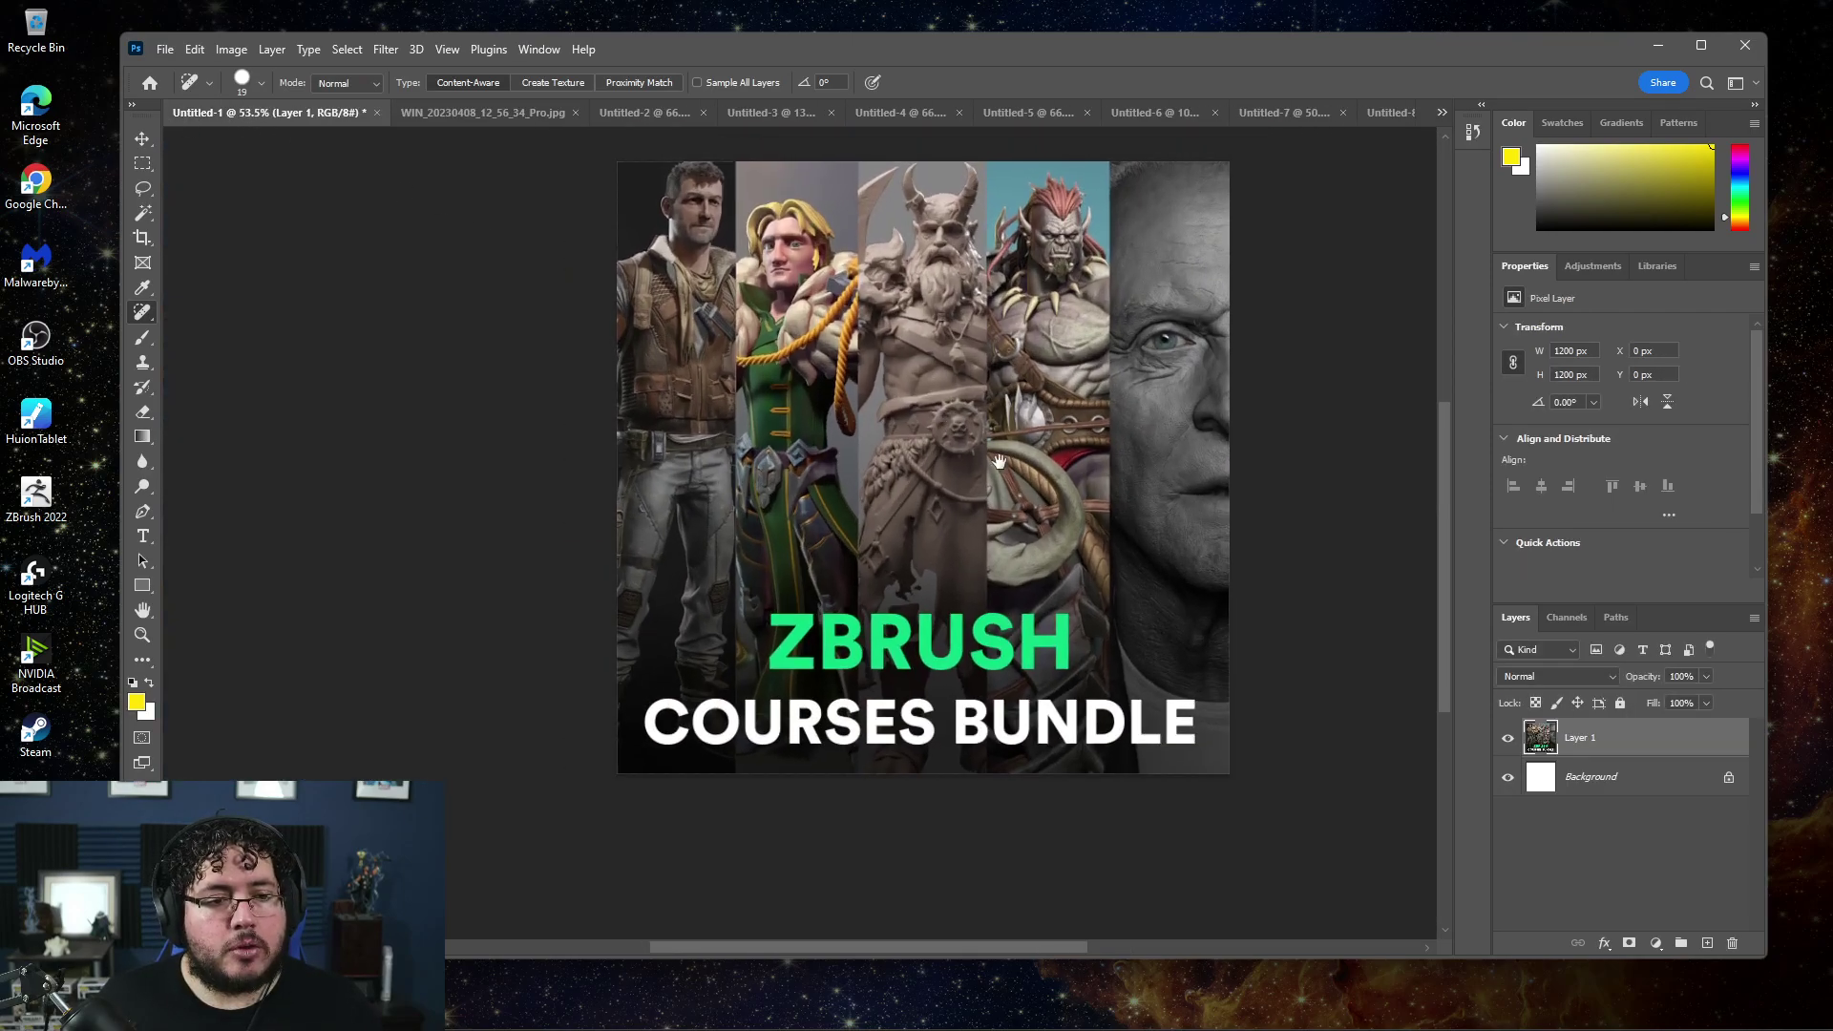
{"action": "scroll", "coordinate": [995, 478], "scroll_direction": "up", "scroll_amount": 1}
{"action": "scroll", "coordinate": [995, 478], "scroll_direction": "up", "scroll_amount": 1}
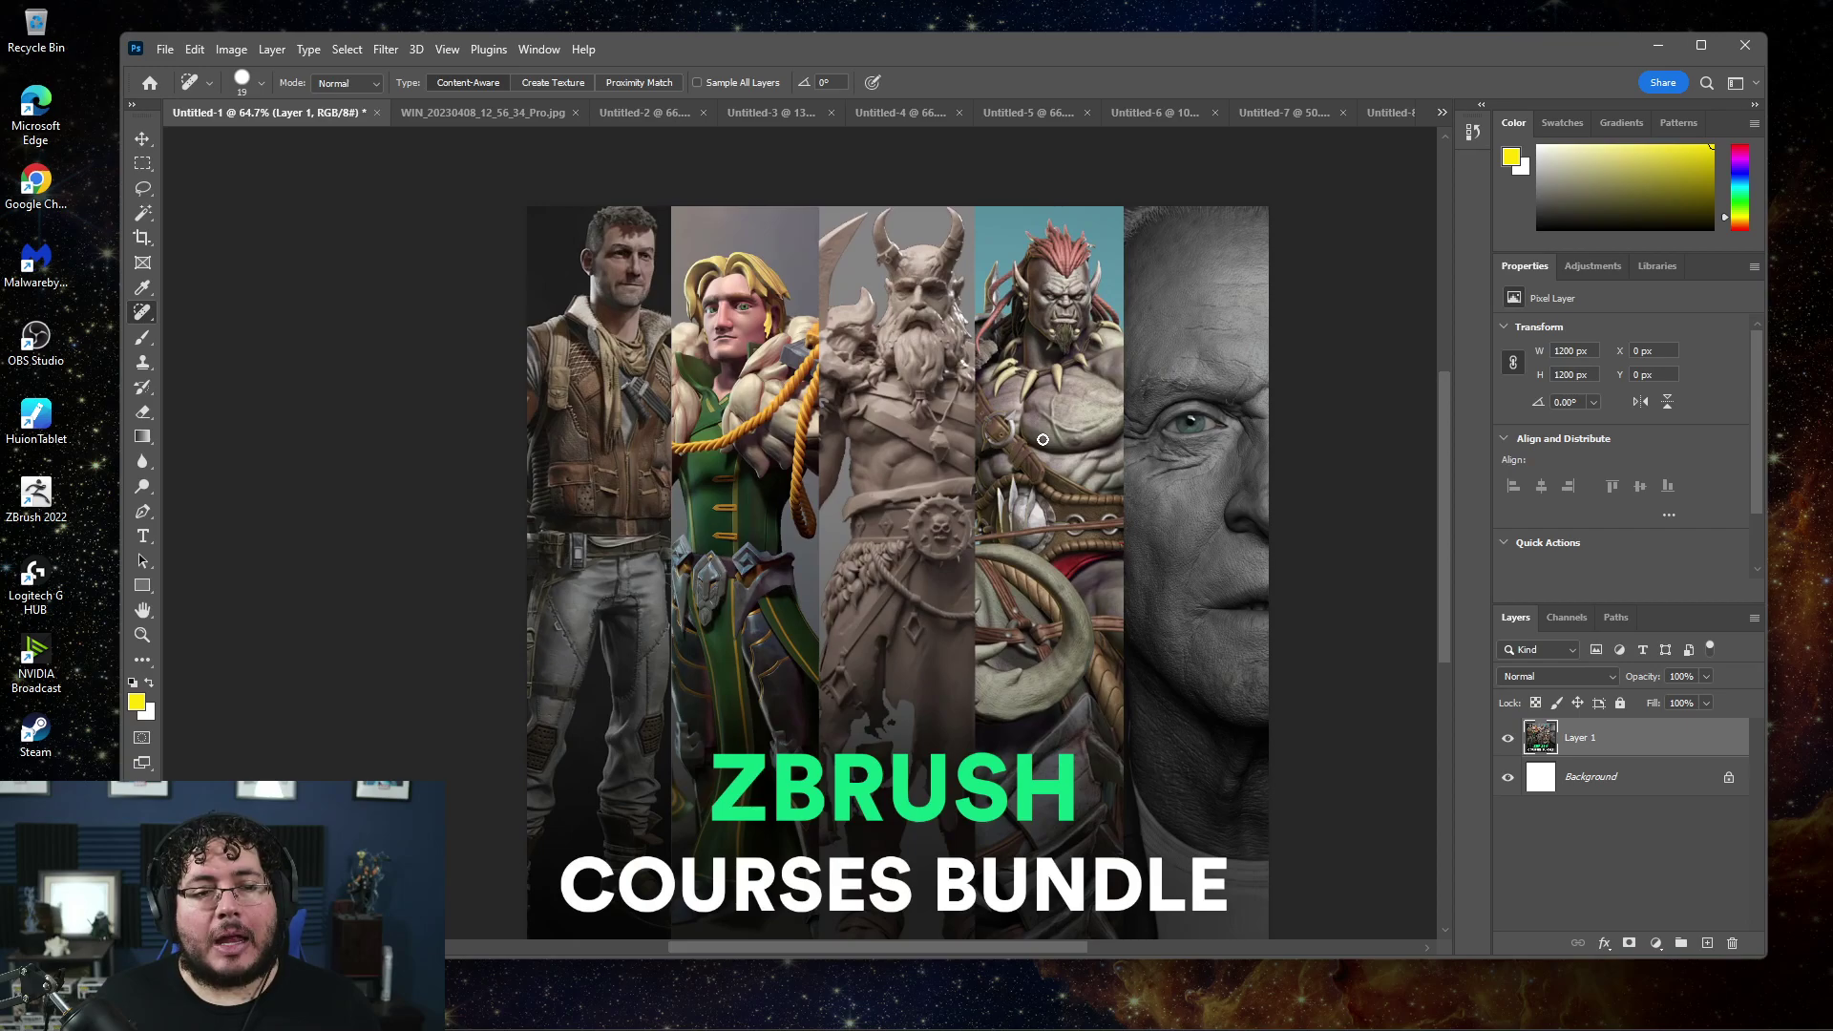